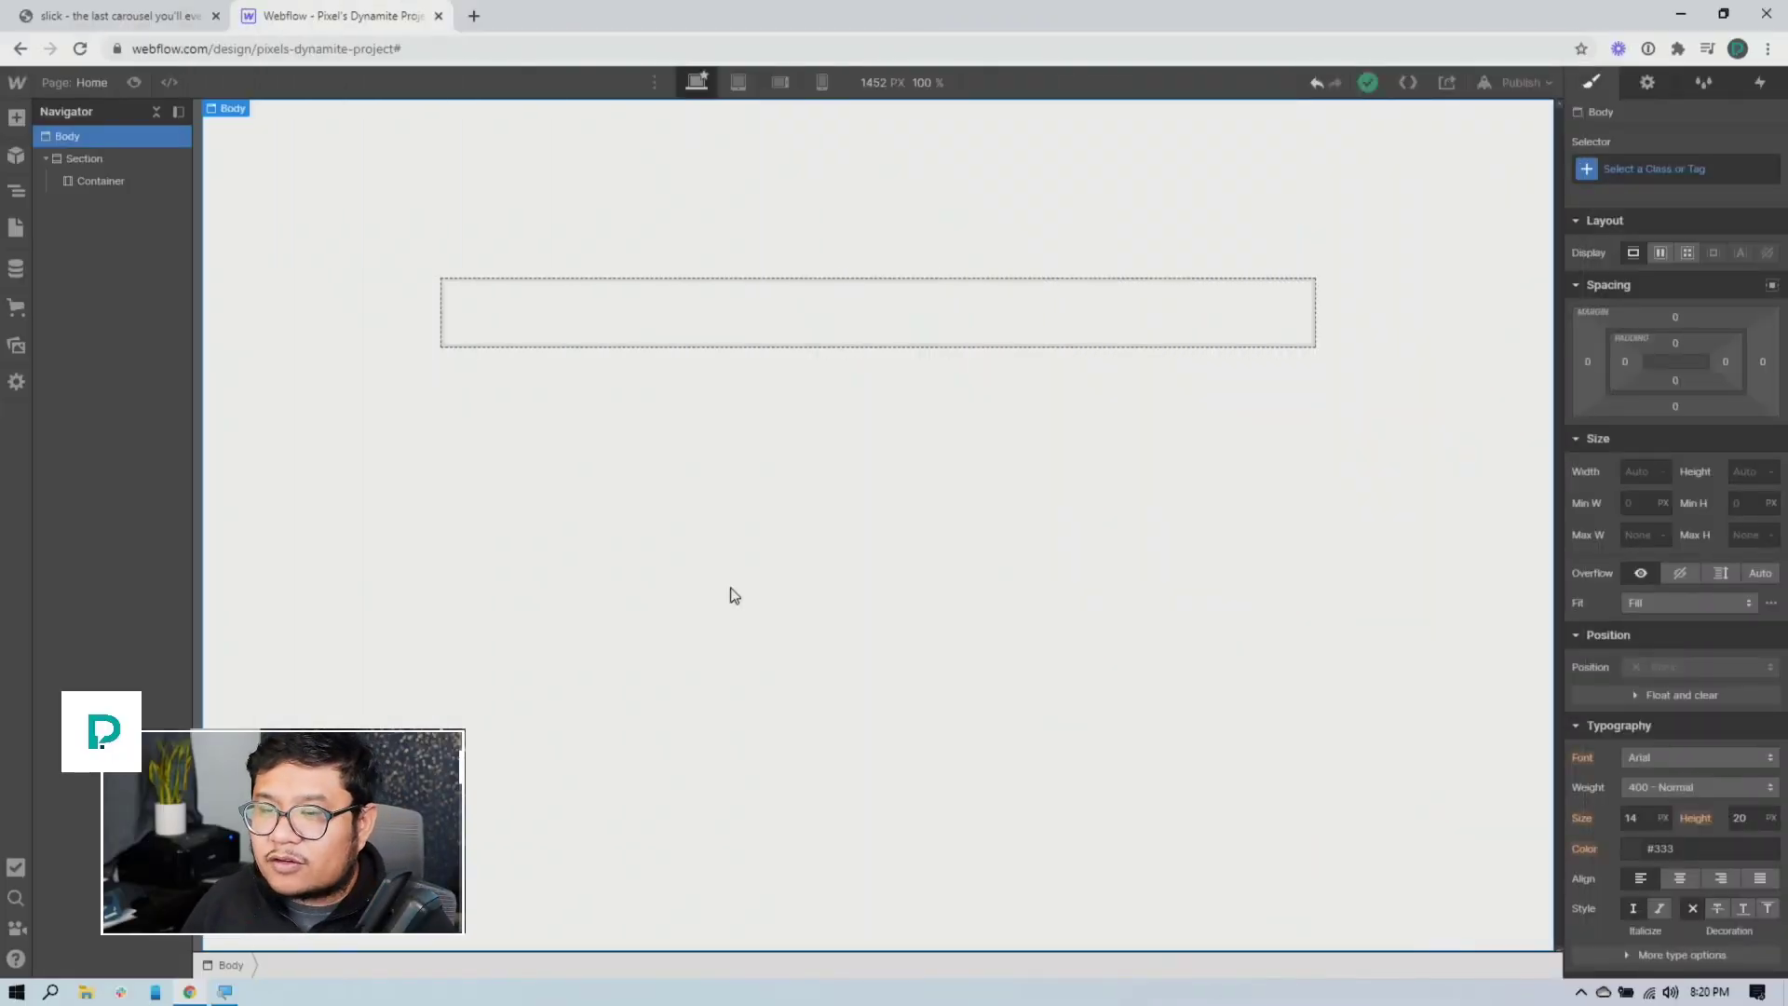
# Open the Blog Posts CMS collection to review its ten items, then close it
pyautogui.click(13, 276)
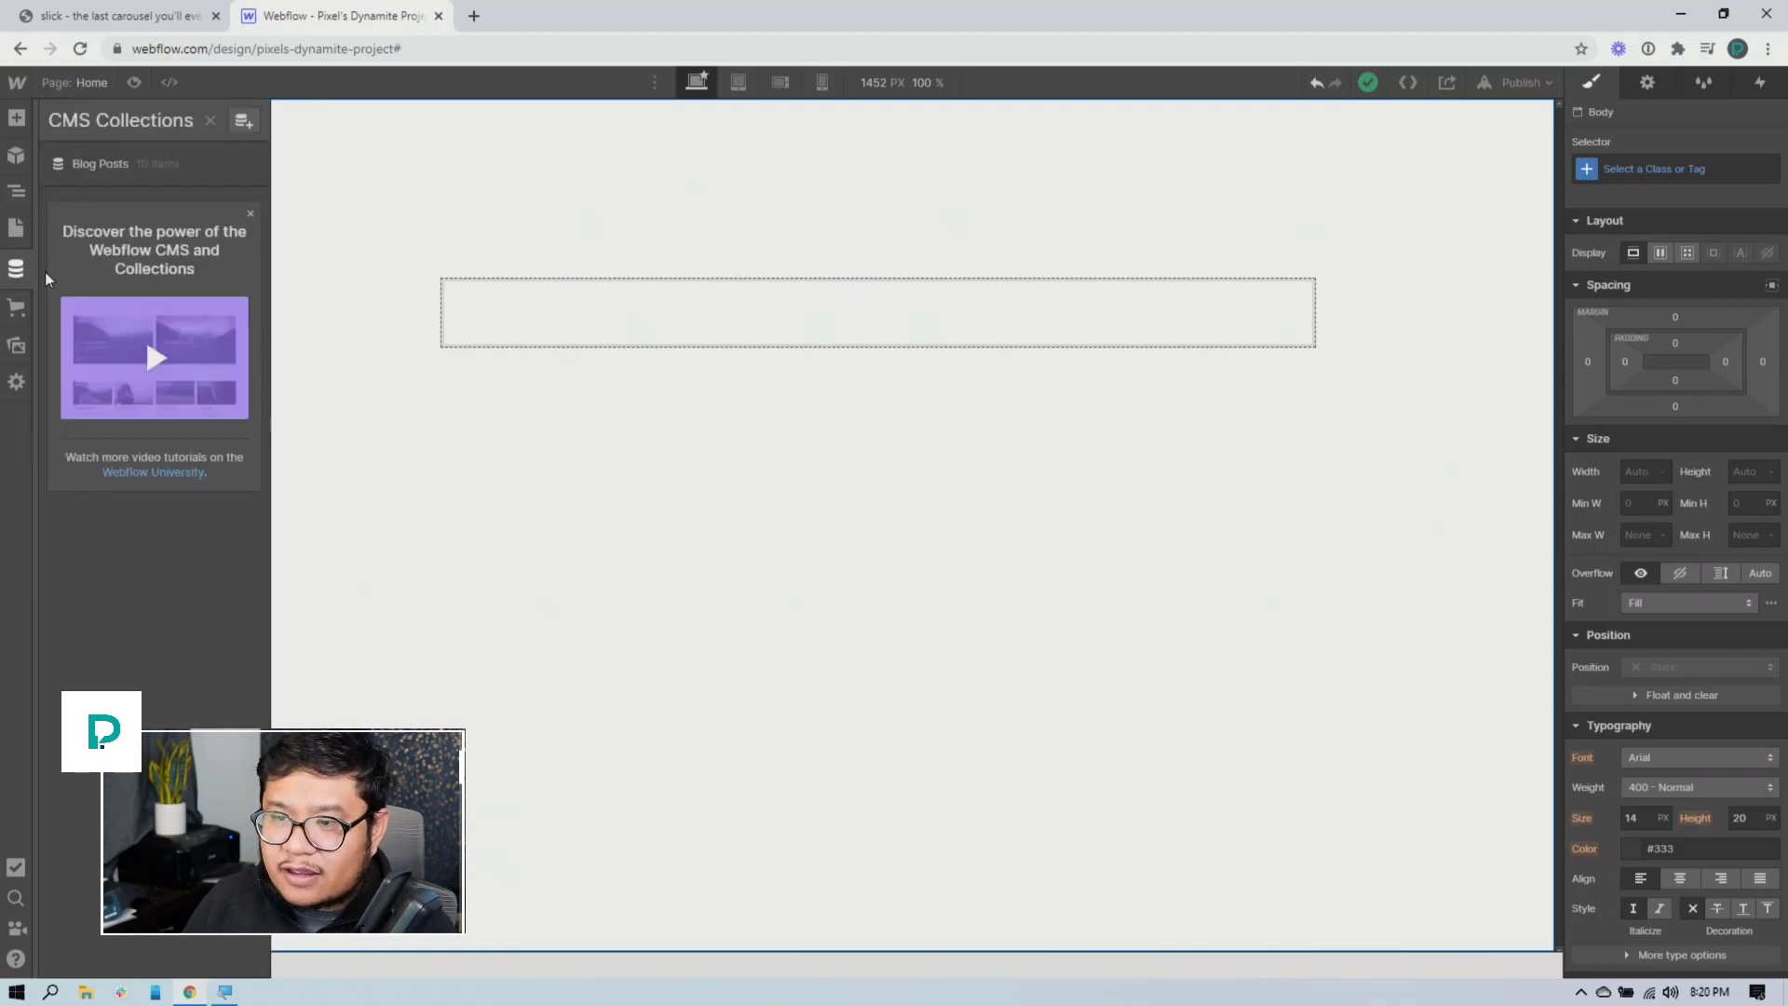
pyautogui.click(149, 168)
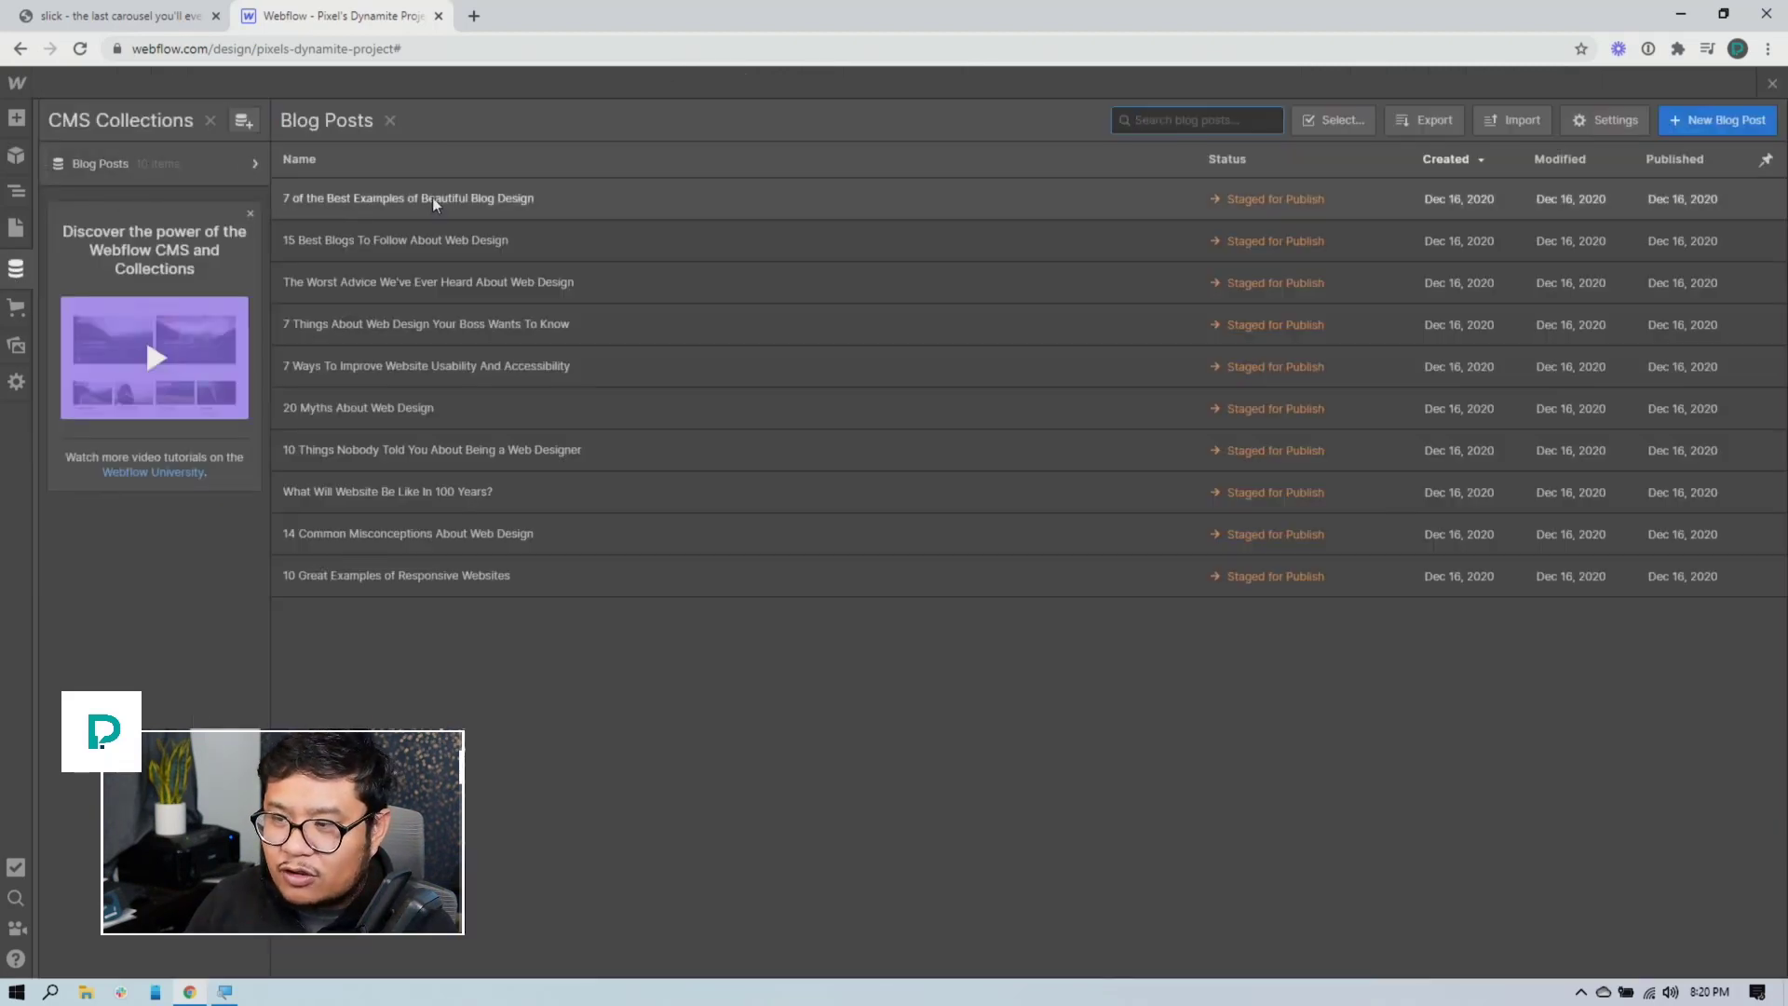
pyautogui.click(1773, 82)
# Select the Container inside the Section and bring up the Add Elements panel
pyautogui.click(843, 217)
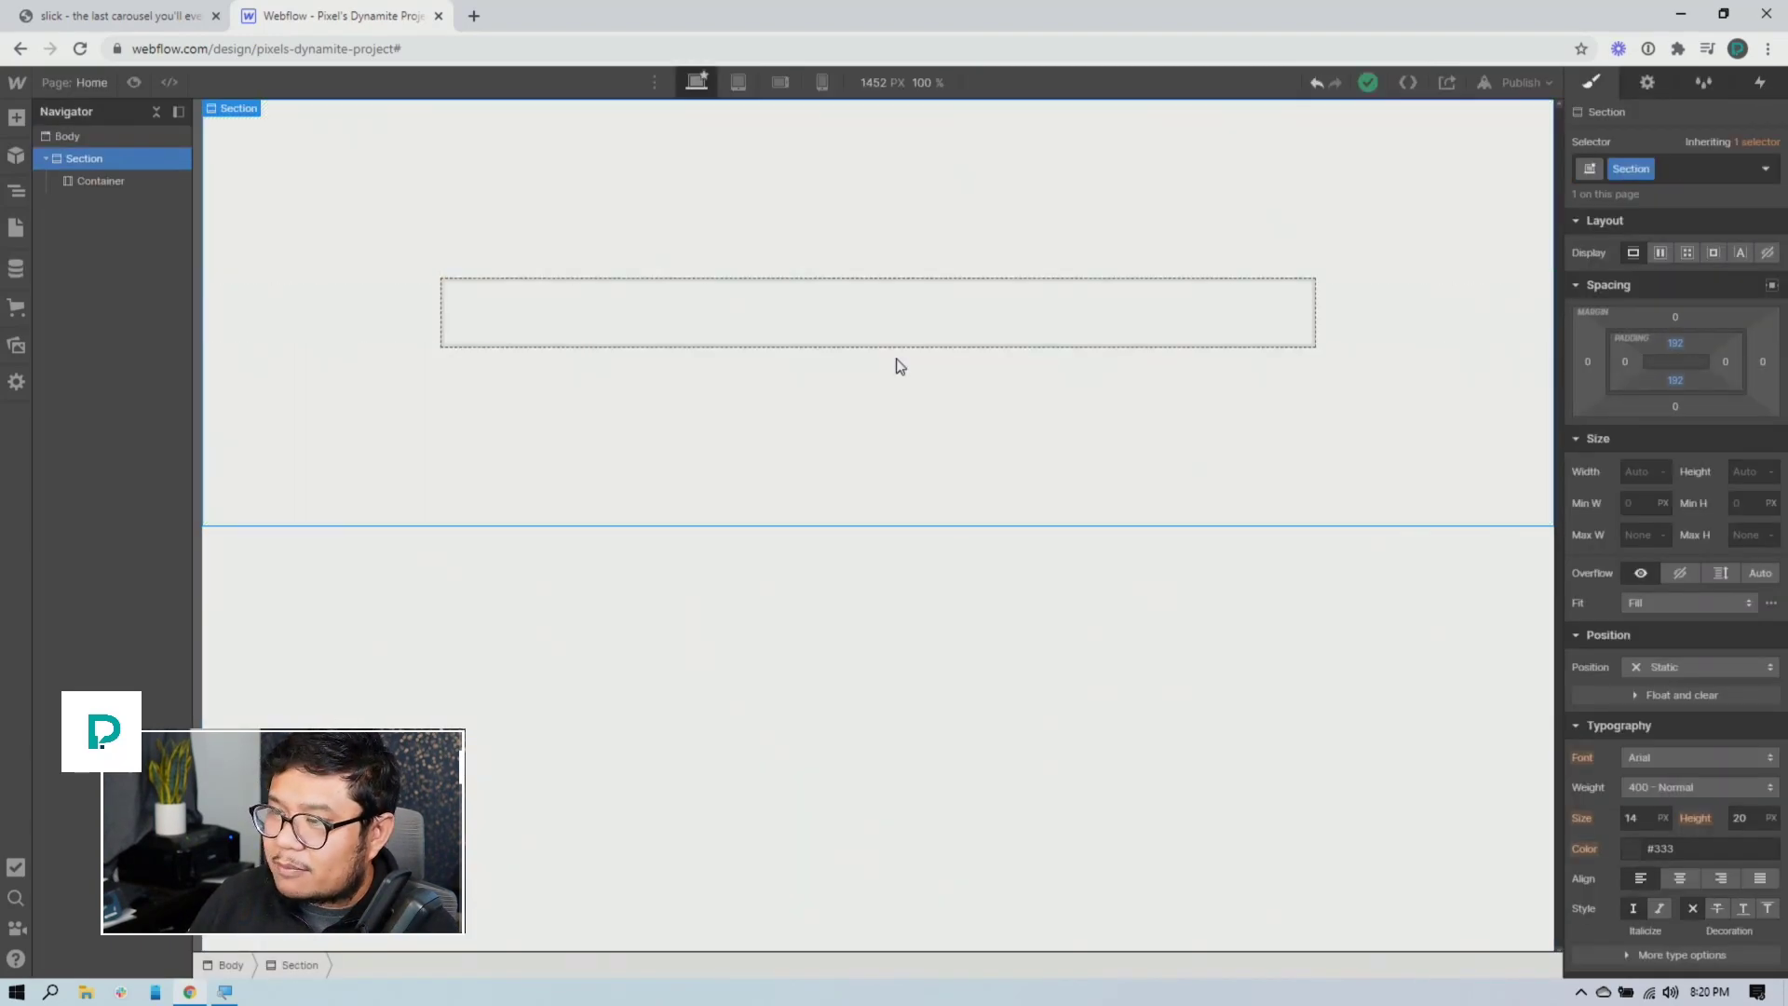
pyautogui.click(814, 324)
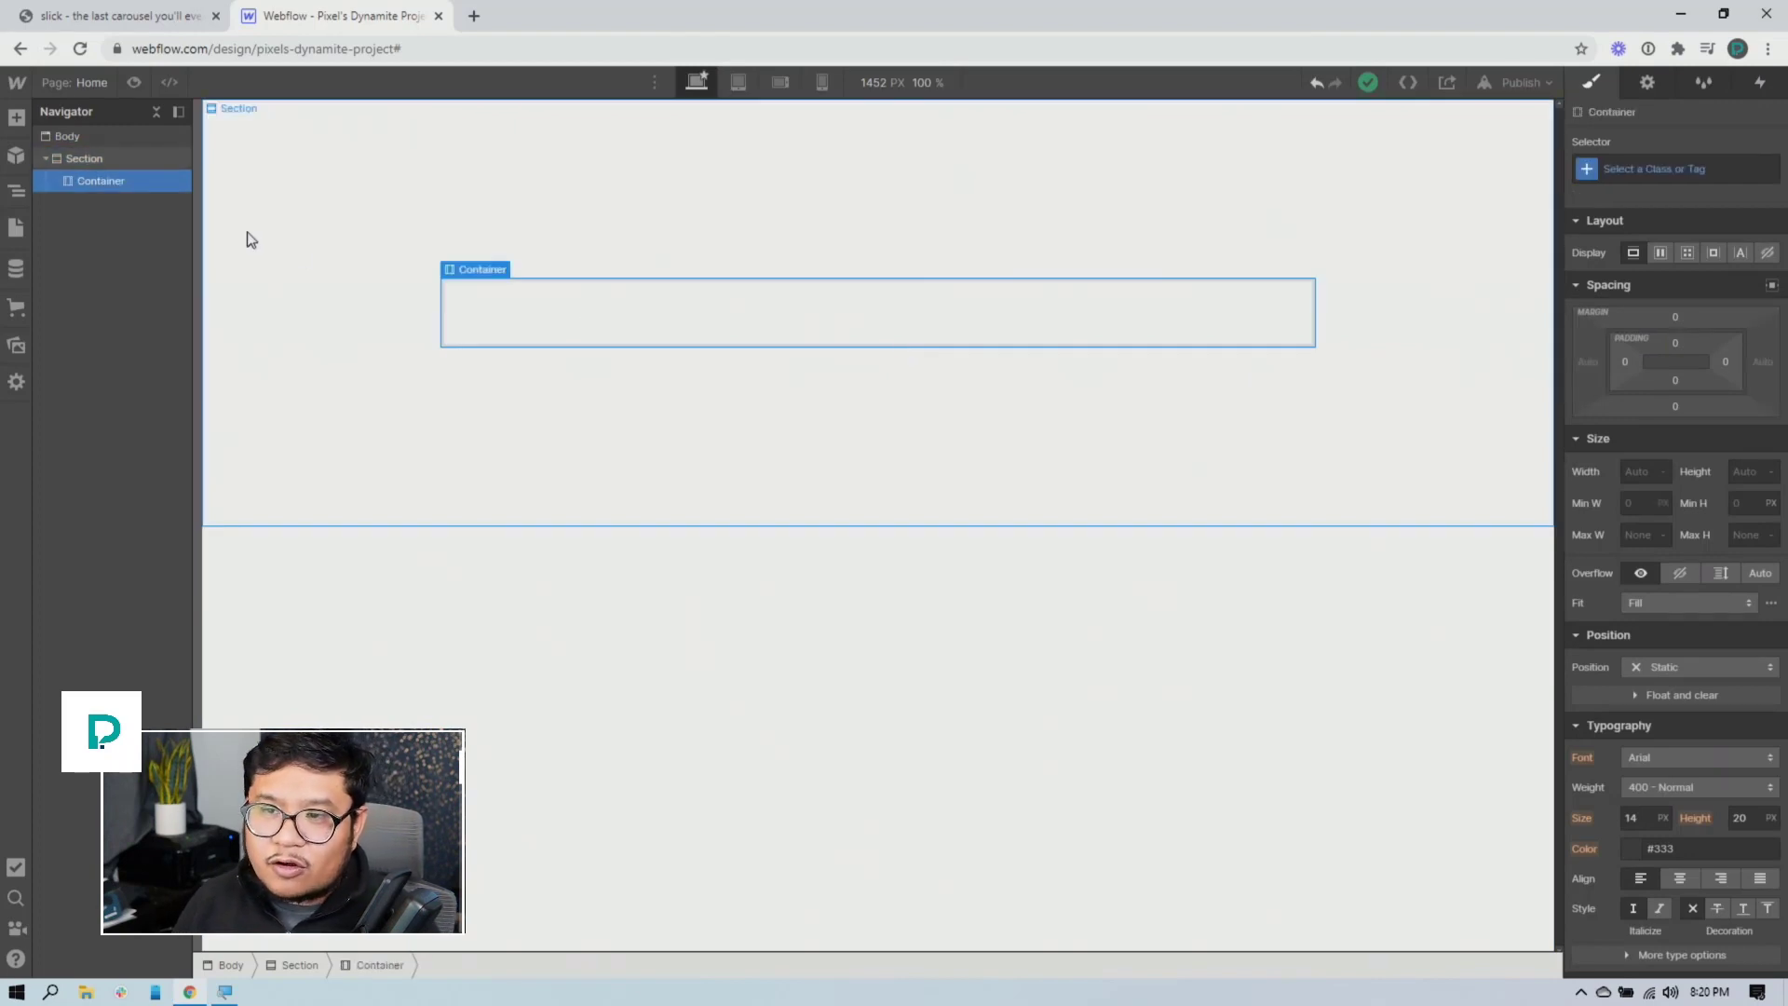
pyautogui.click(16, 119)
pyautogui.scroll(-10, 99, 870)
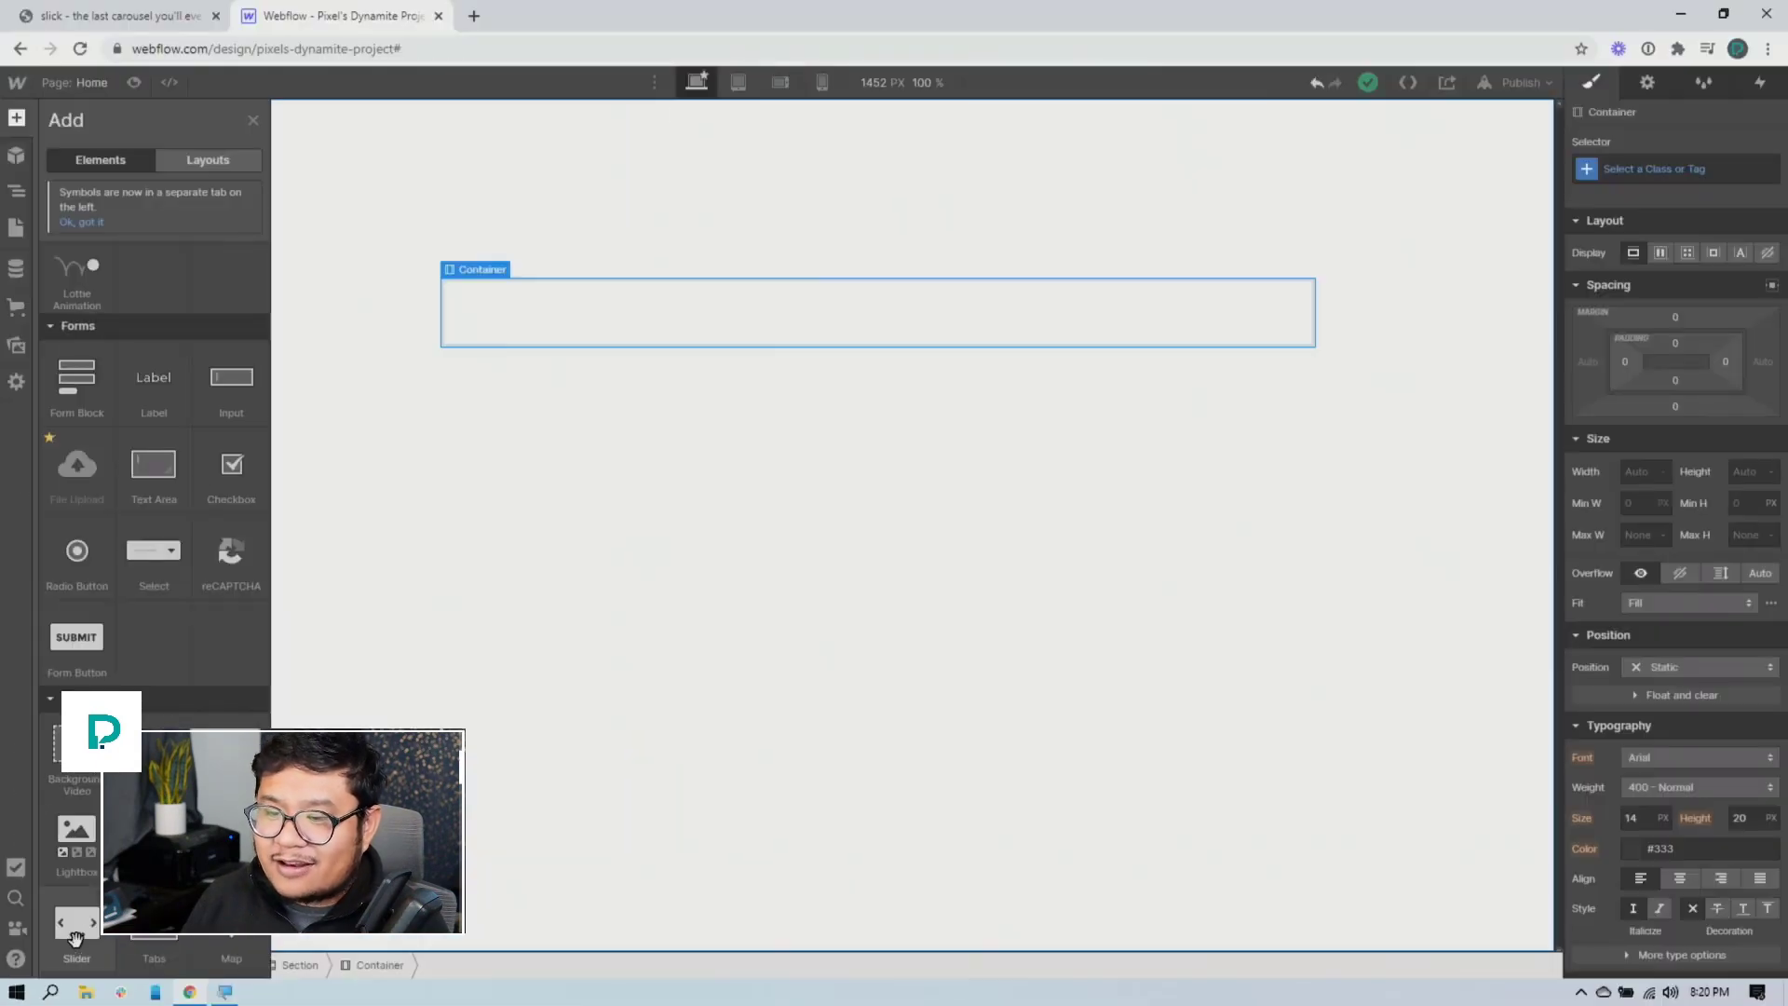
pyautogui.scroll(4, 102, 652)
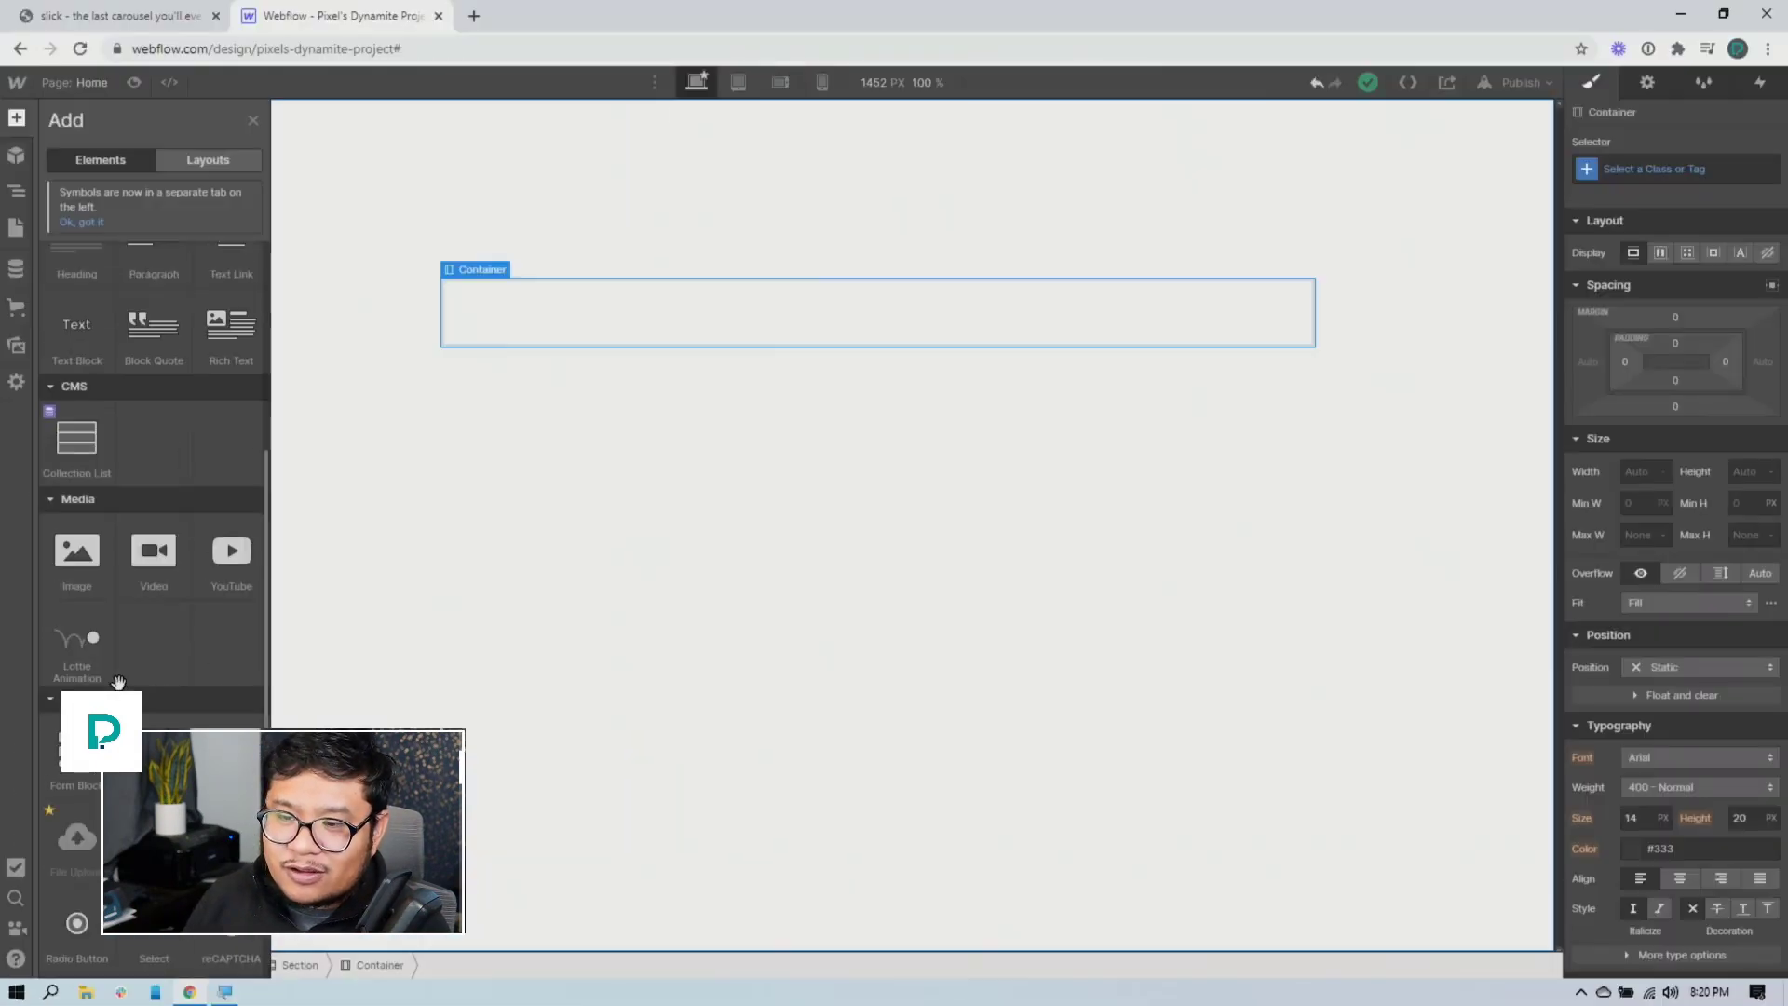
# Drag a Collection List into the Container and set its source to Blog Posts
pyautogui.moveTo(71, 438); pyautogui.dragTo(552, 315)
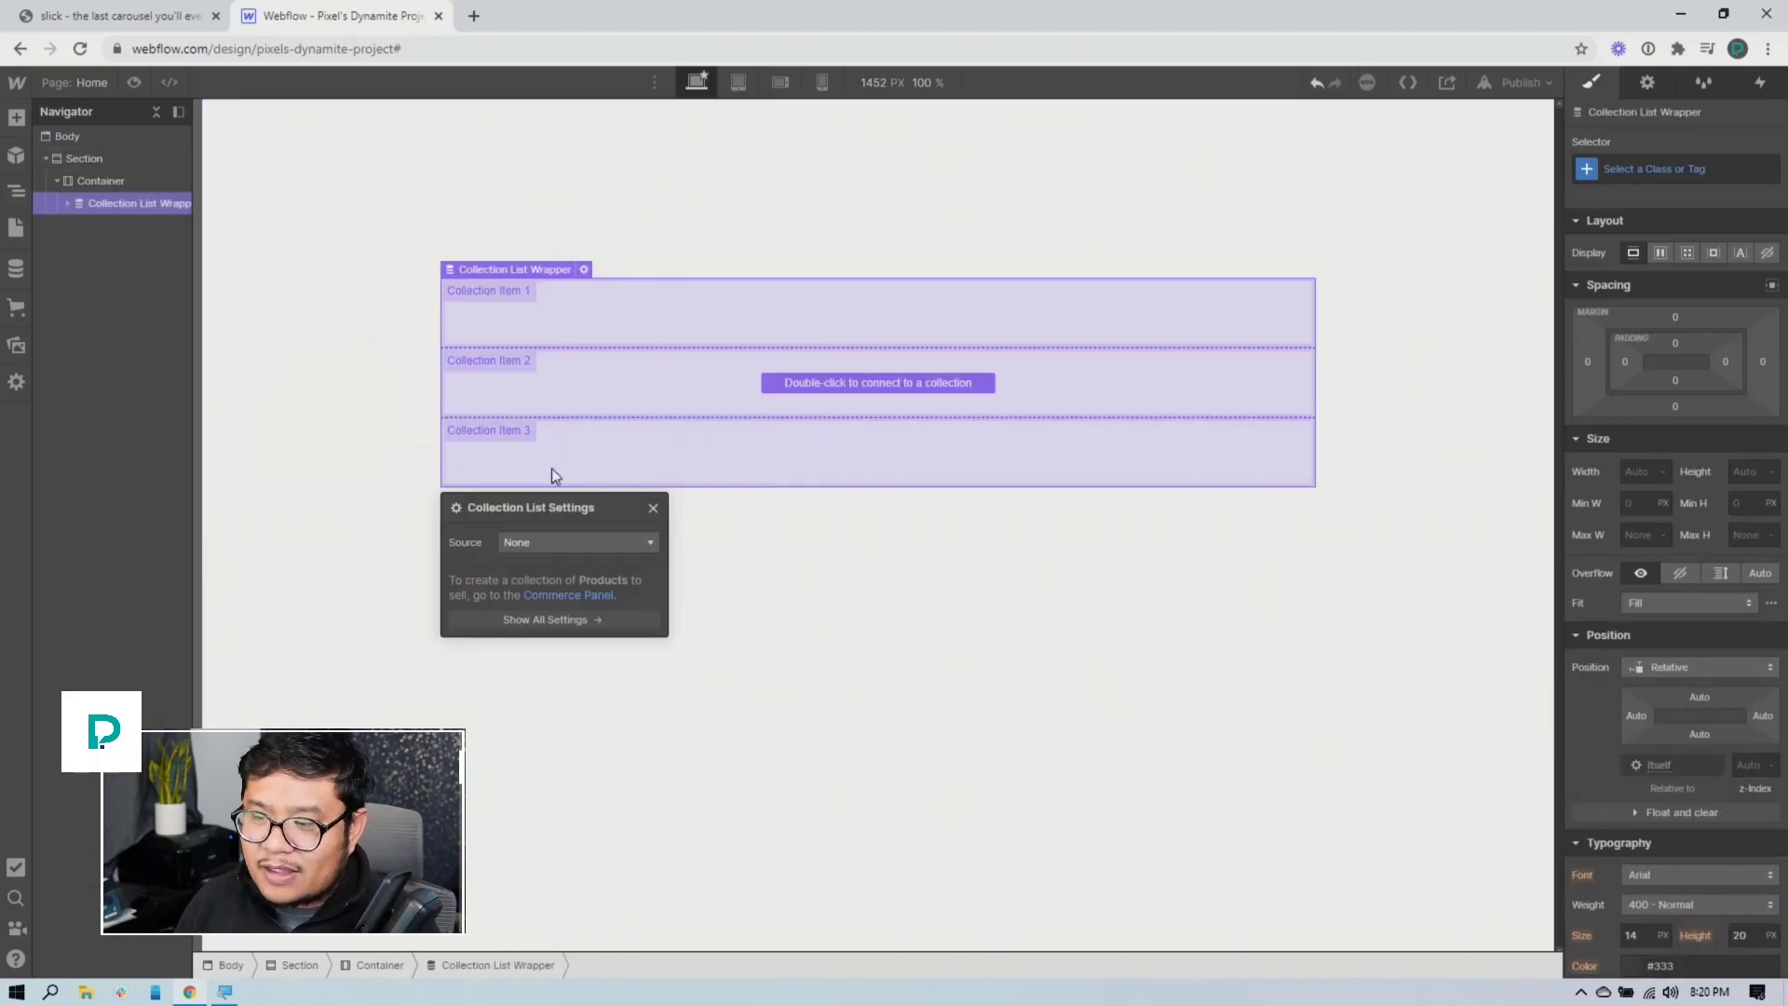
pyautogui.click(545, 544)
pyautogui.click(526, 604)
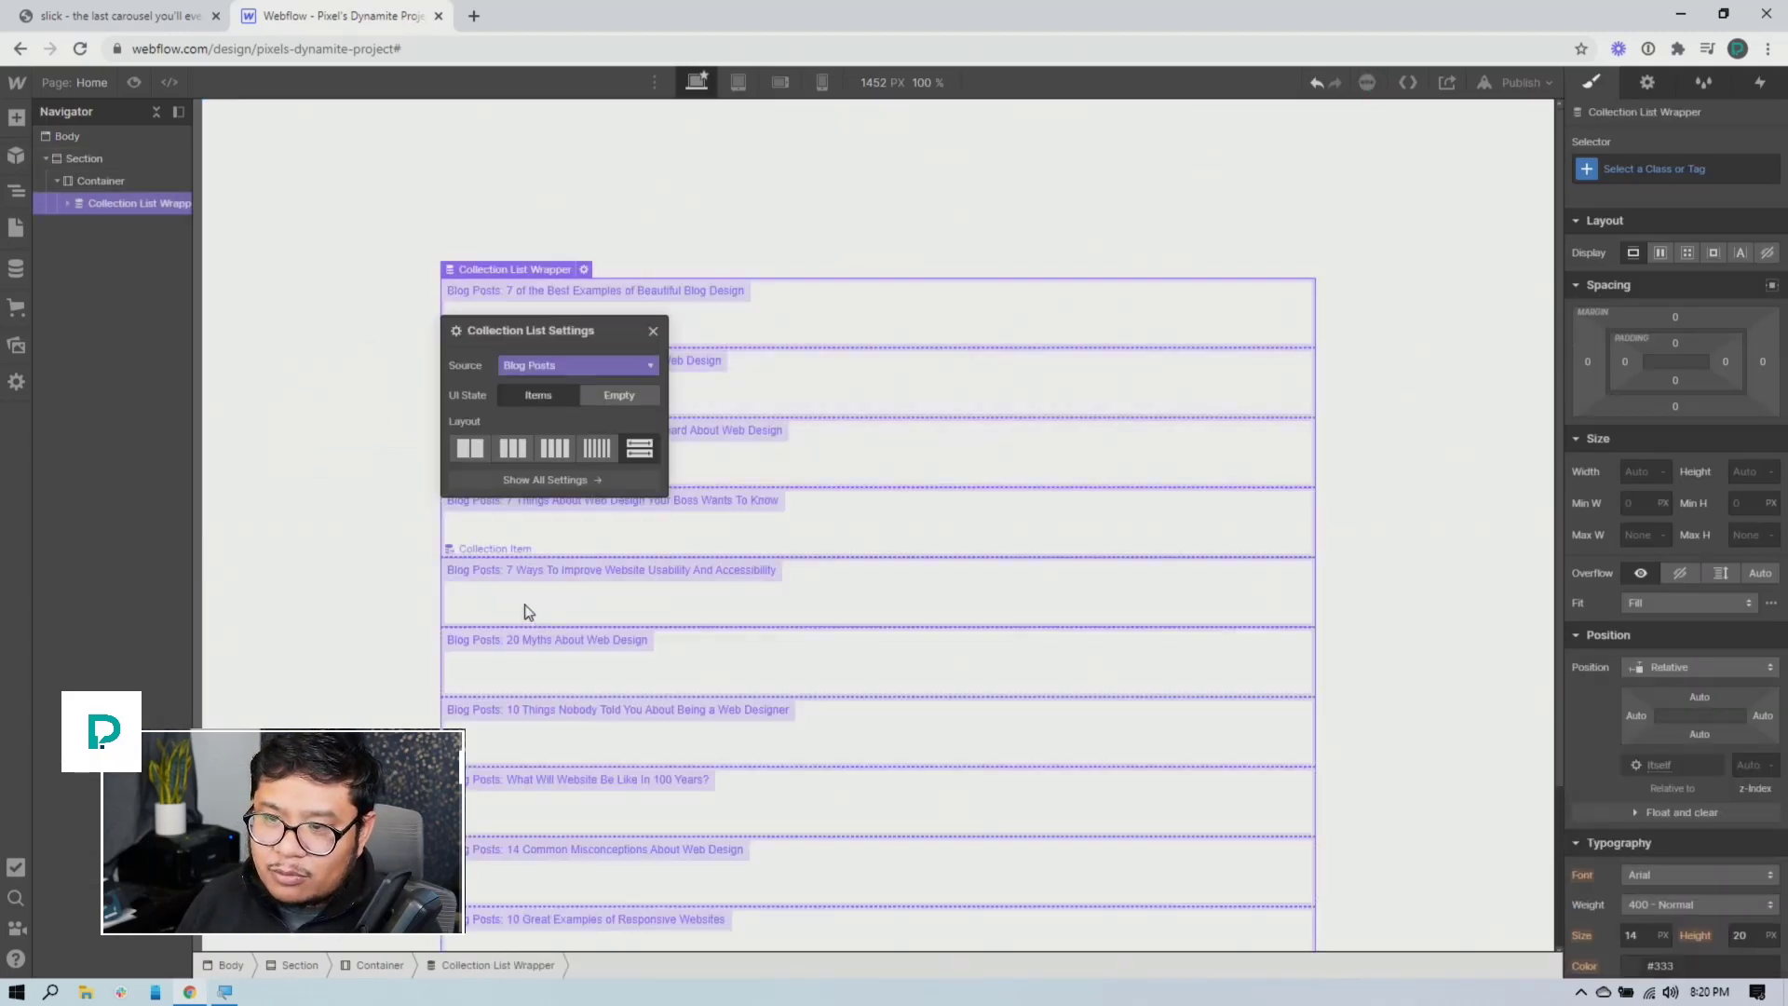
pyautogui.click(653, 332)
# Add an Image to the collection item that shows each post's Thumbnail image
pyautogui.press('a')
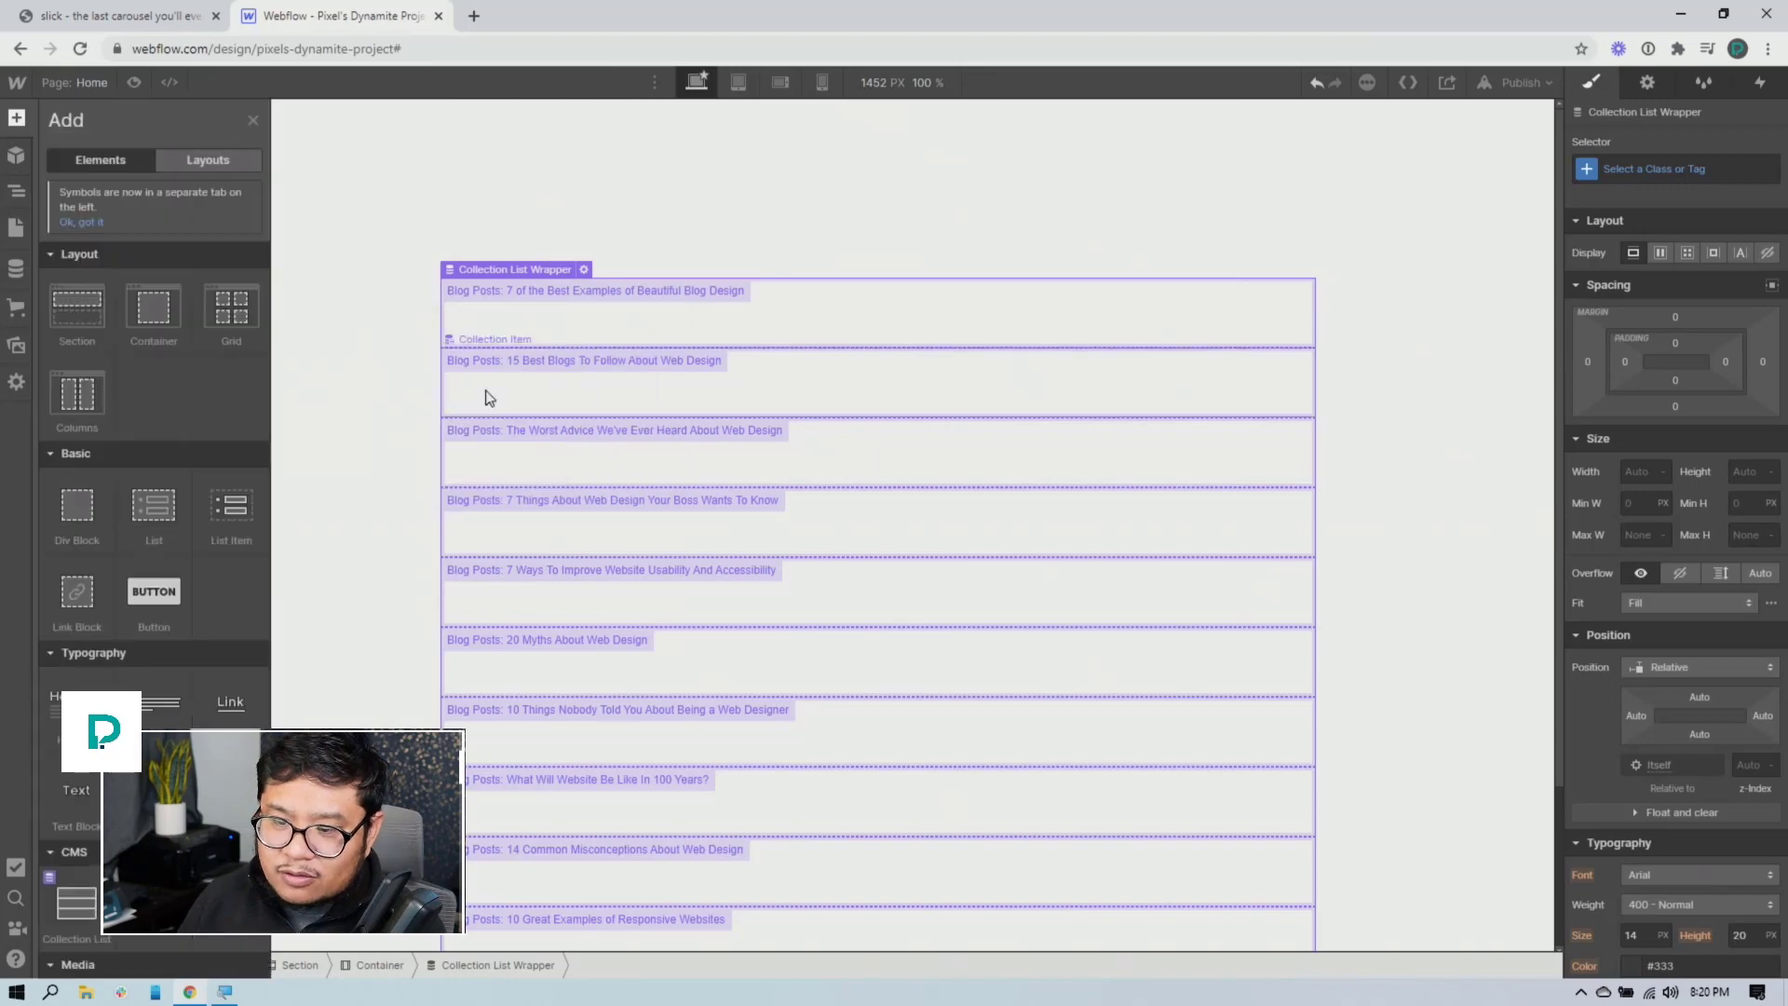
pyautogui.moveTo(77, 552); pyautogui.dragTo(547, 326)
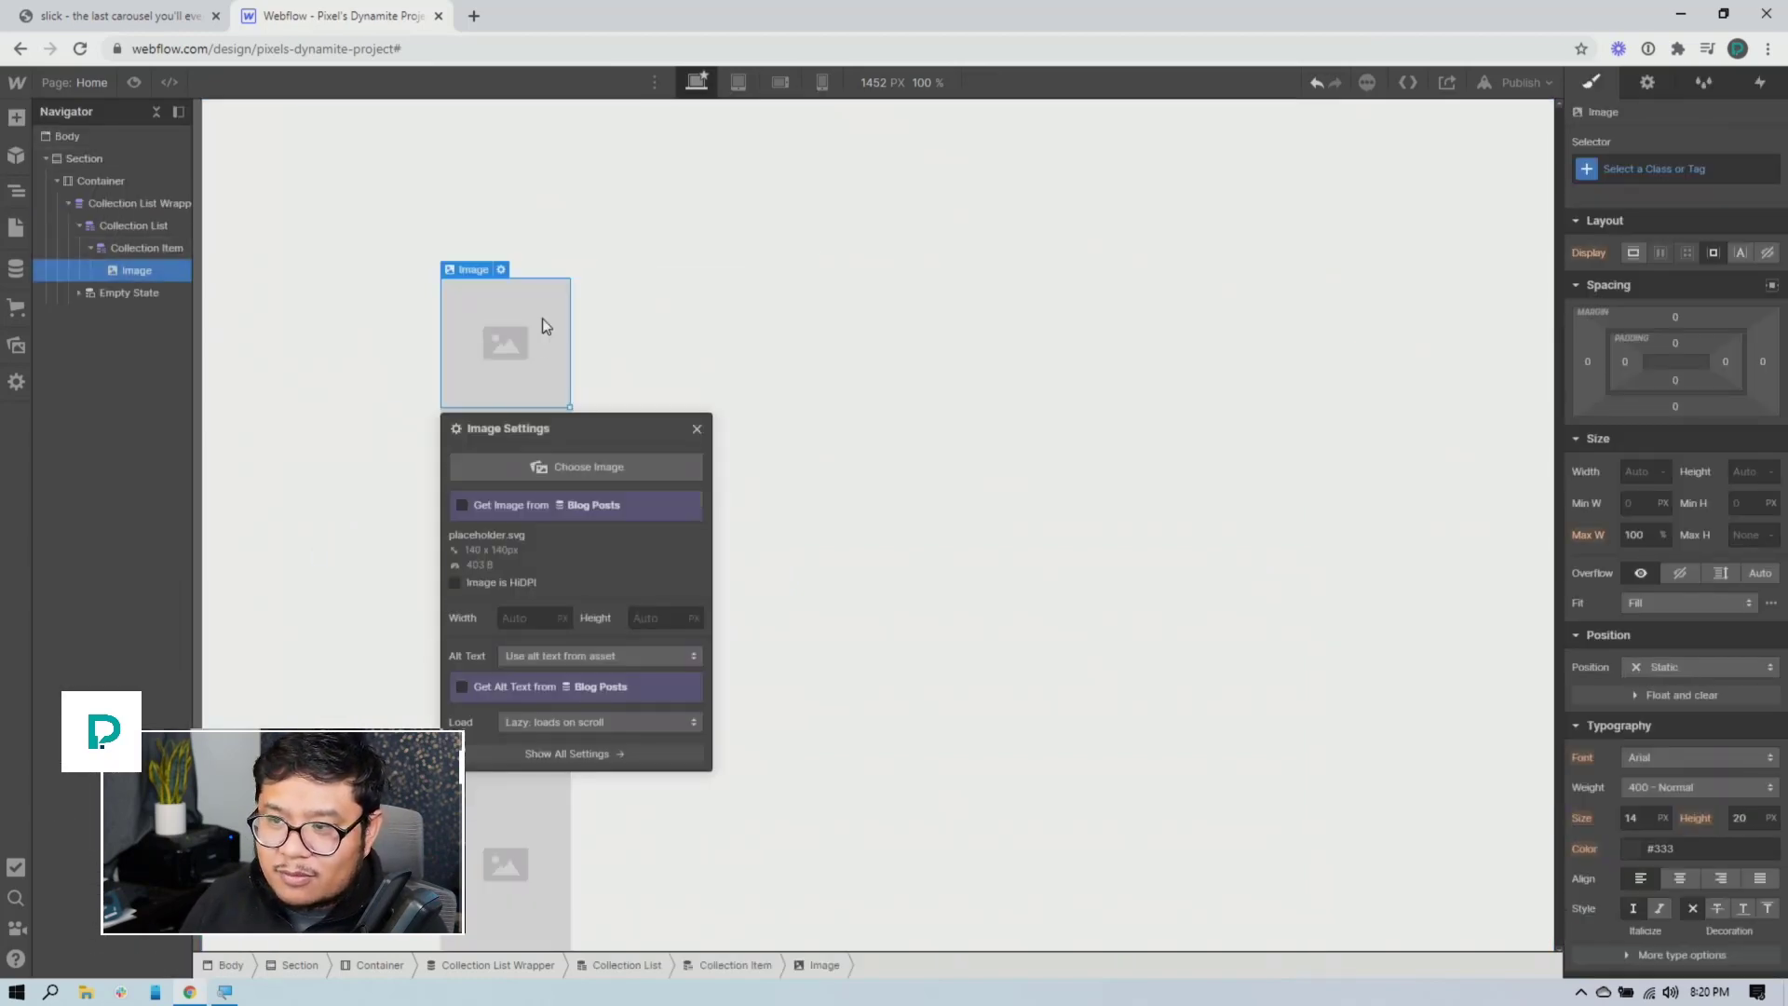
pyautogui.click(494, 513)
pyautogui.click(503, 581)
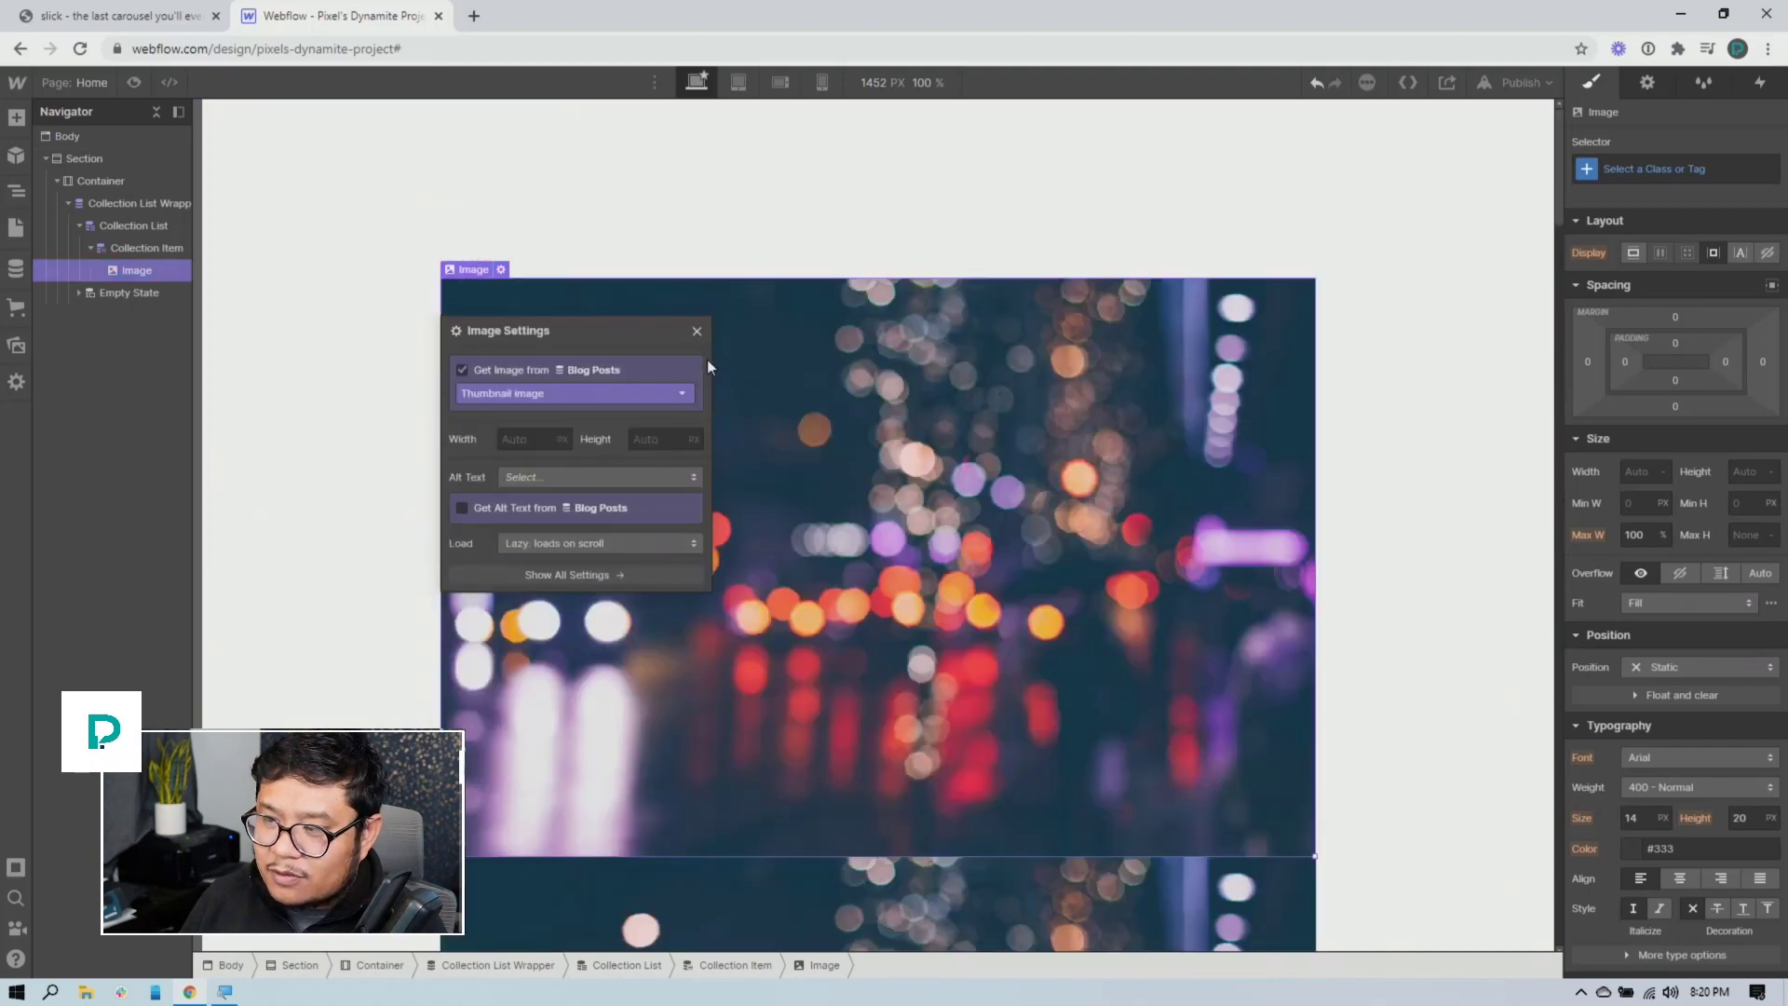
pyautogui.click(695, 330)
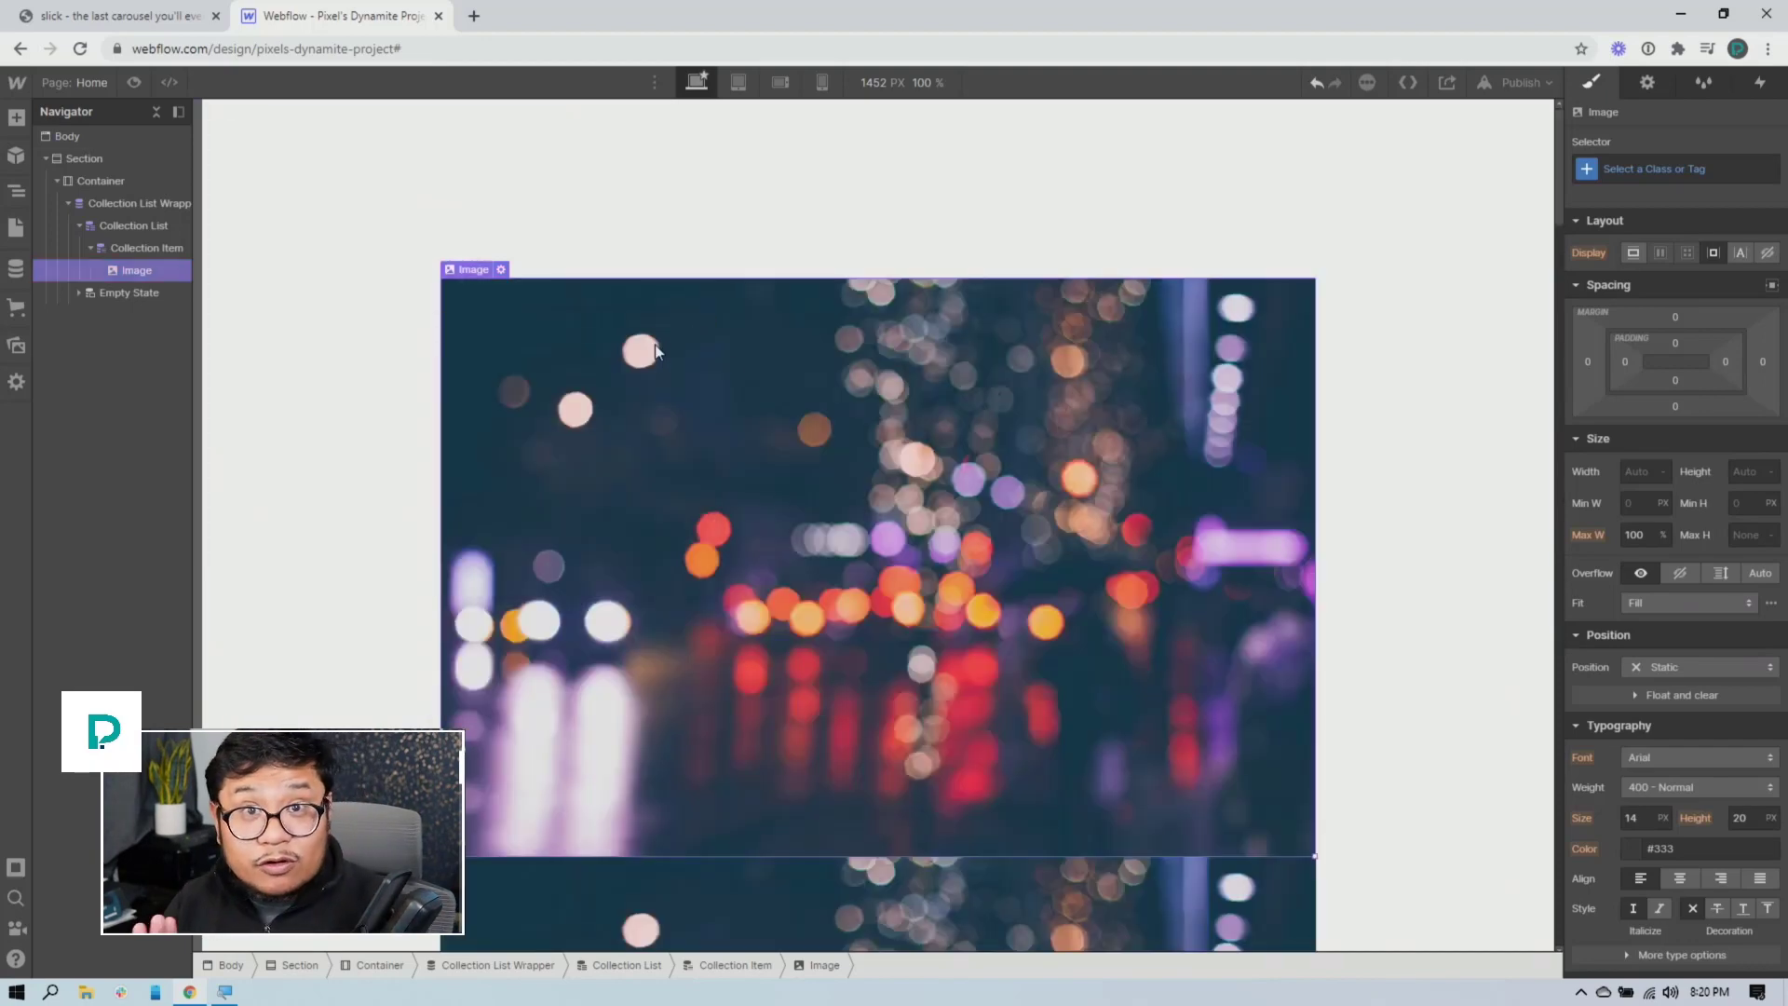
pyautogui.click(181, 17)
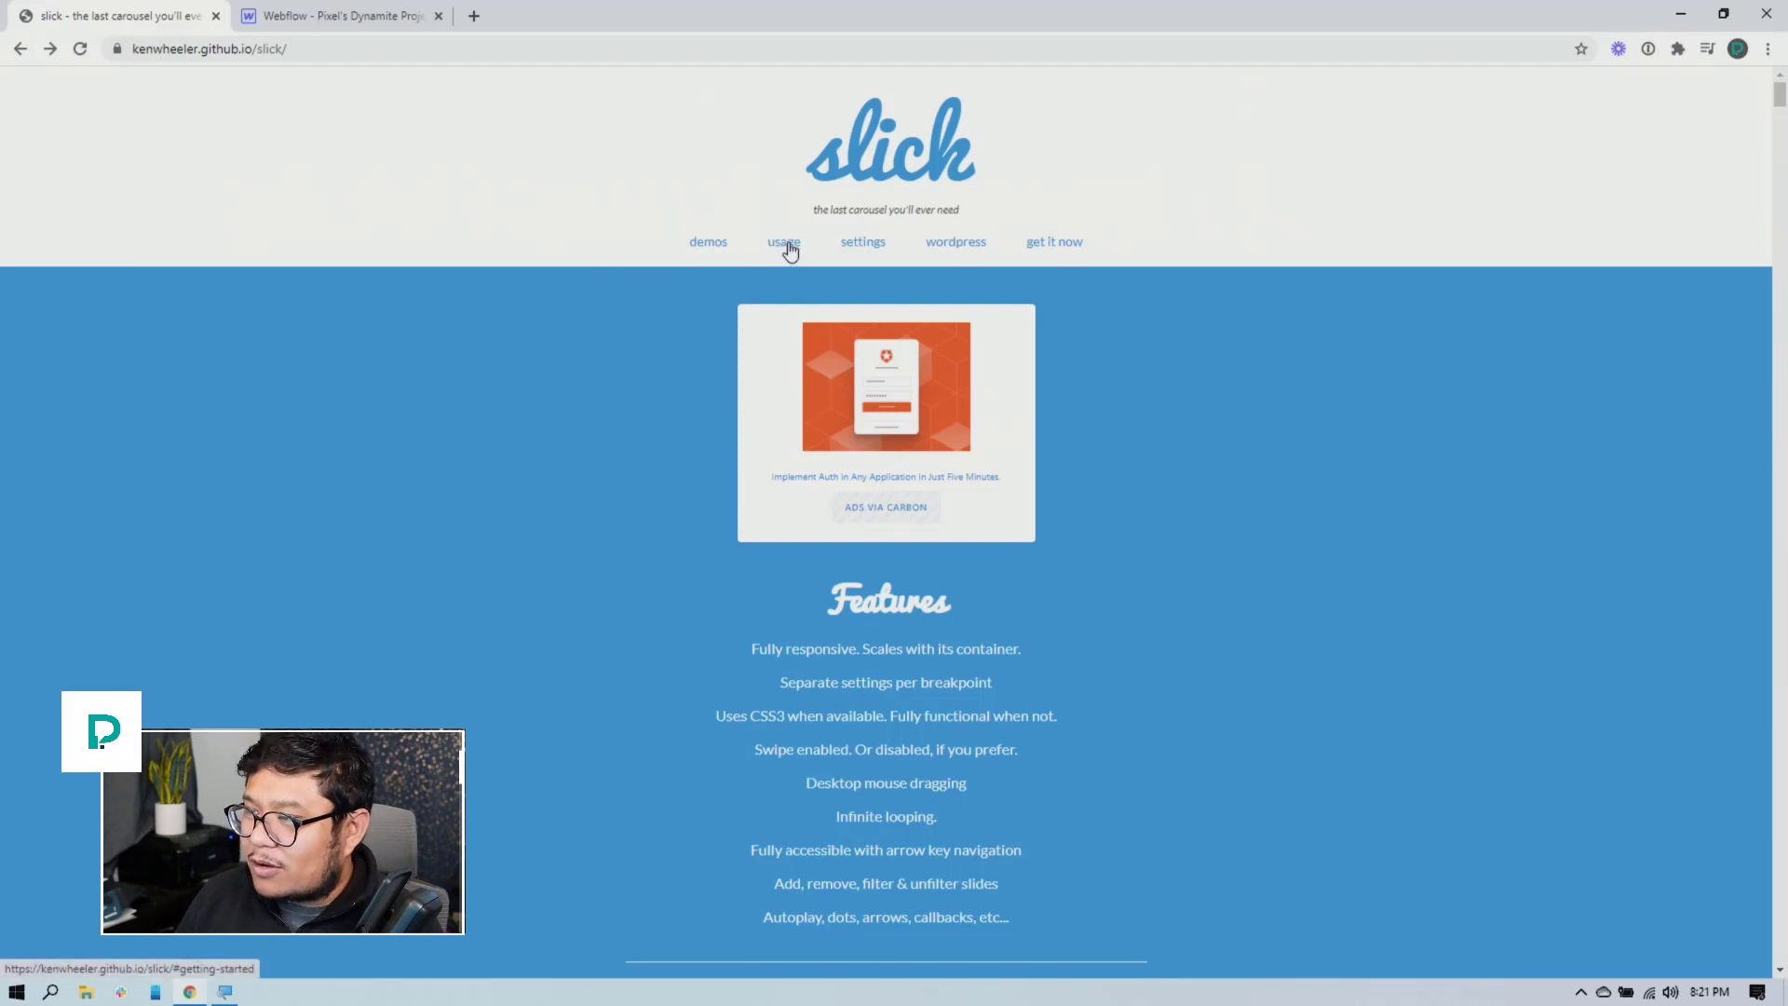
# Go to the kenwheeler/slick GitHub README and select the jsDelivr slick.css link line
pyautogui.click(1053, 249)
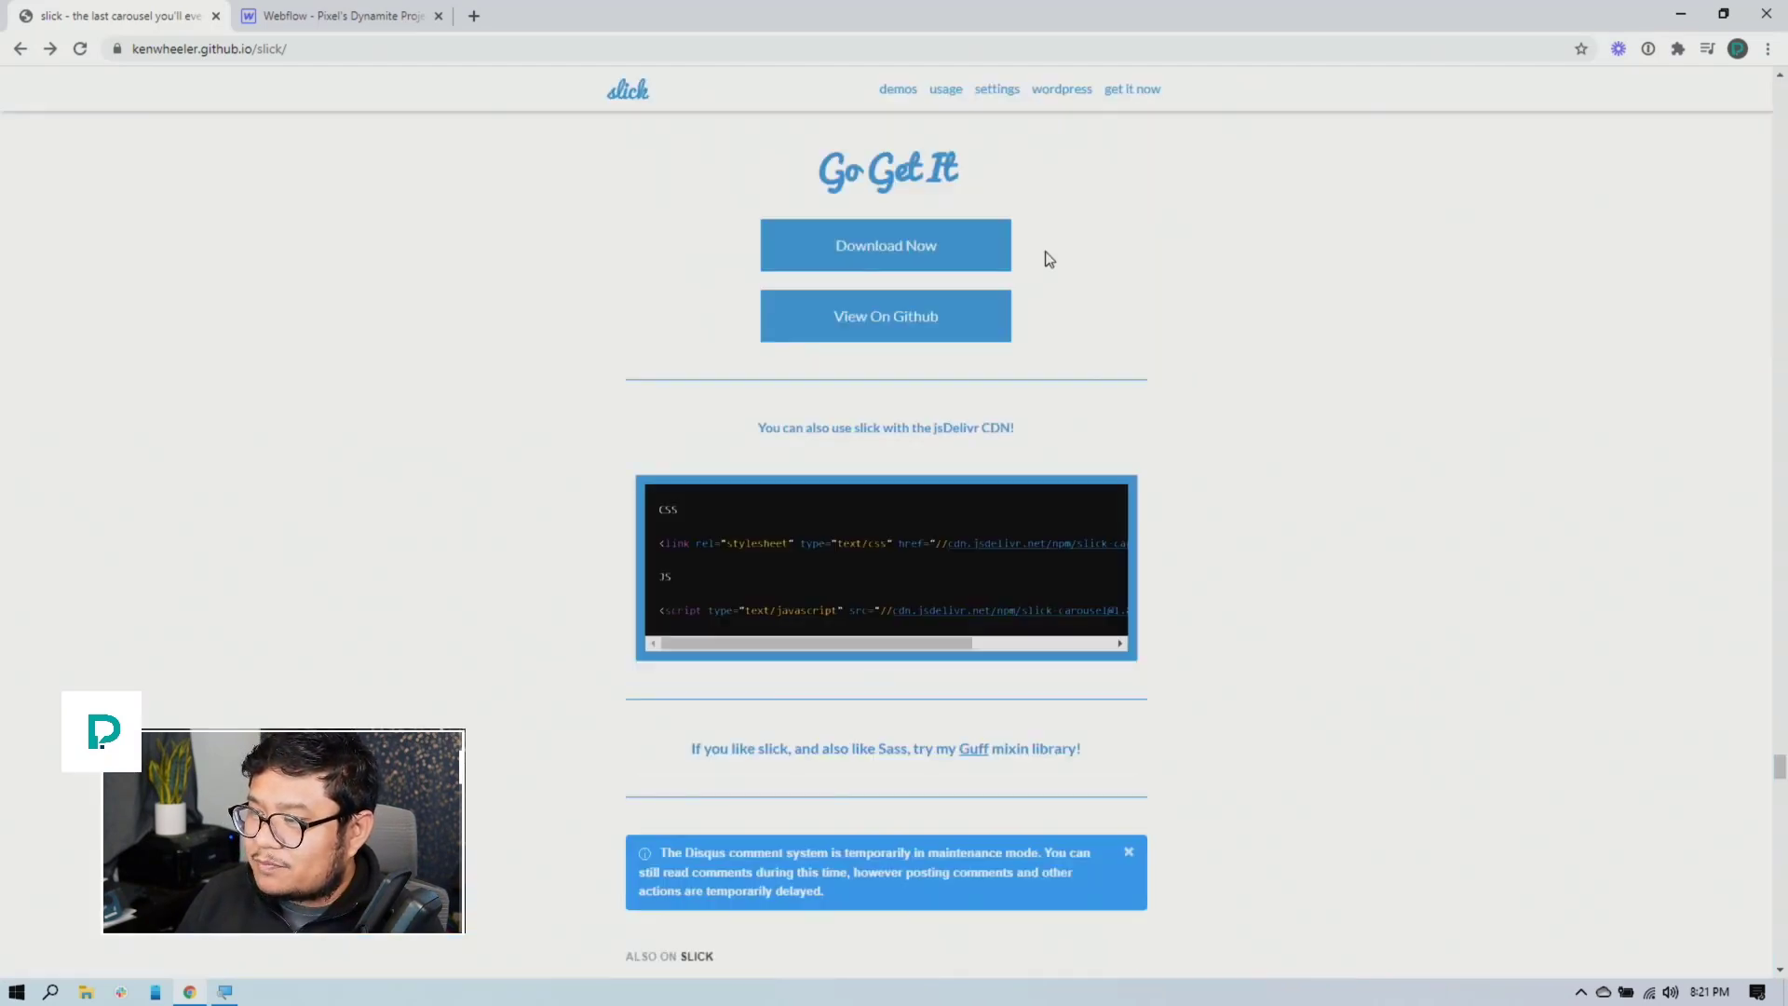
pyautogui.click(901, 318)
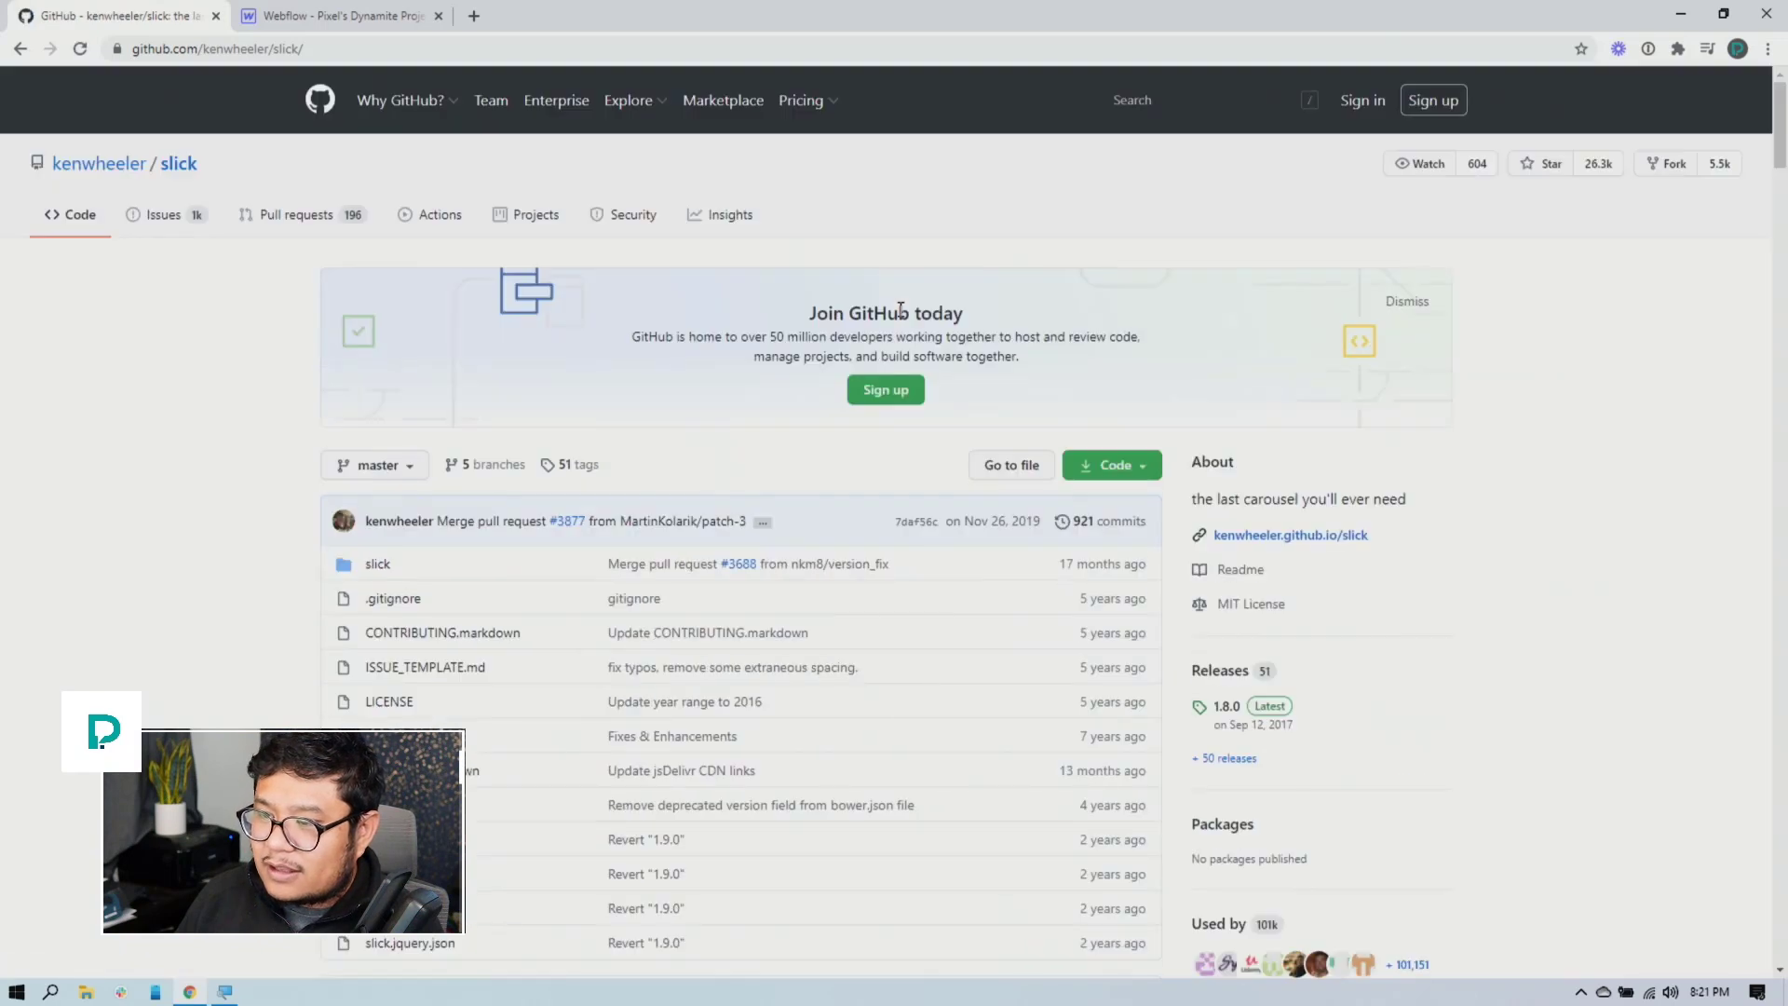
pyautogui.scroll(-5, 647, 551)
pyautogui.scroll(-5, 649, 554)
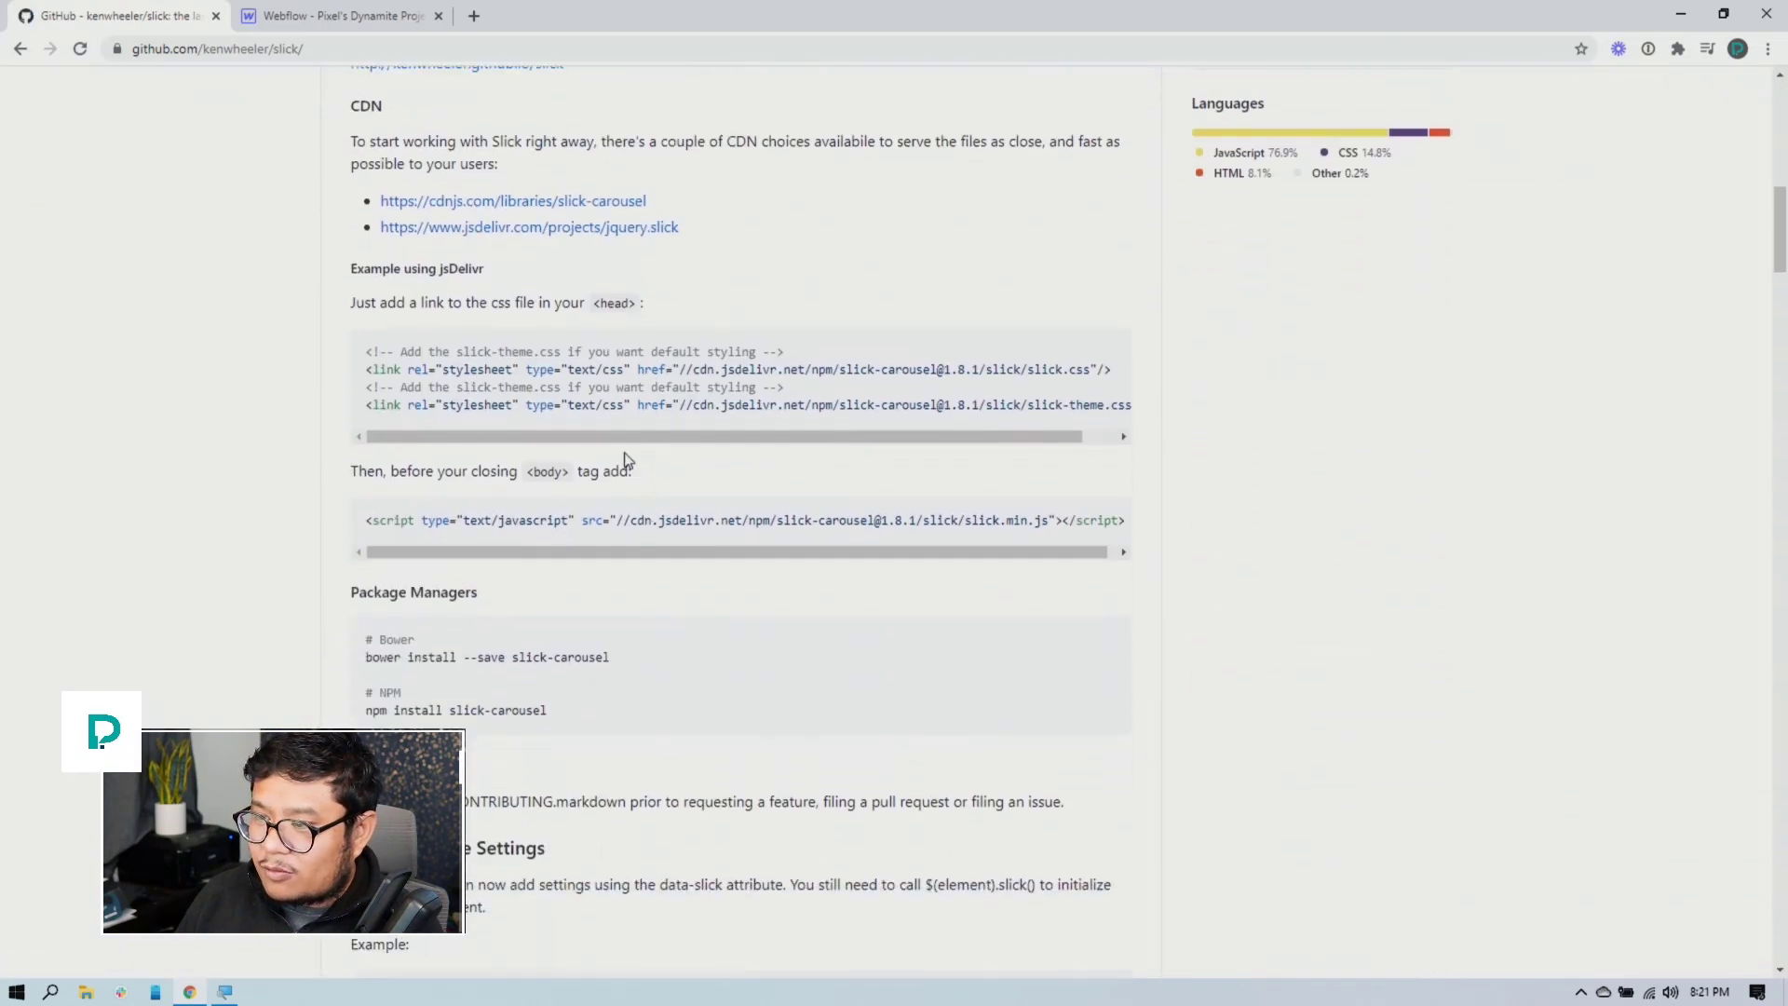
pyautogui.tripleClick(576, 369)
pyautogui.hotkey('ctrl', 'c')
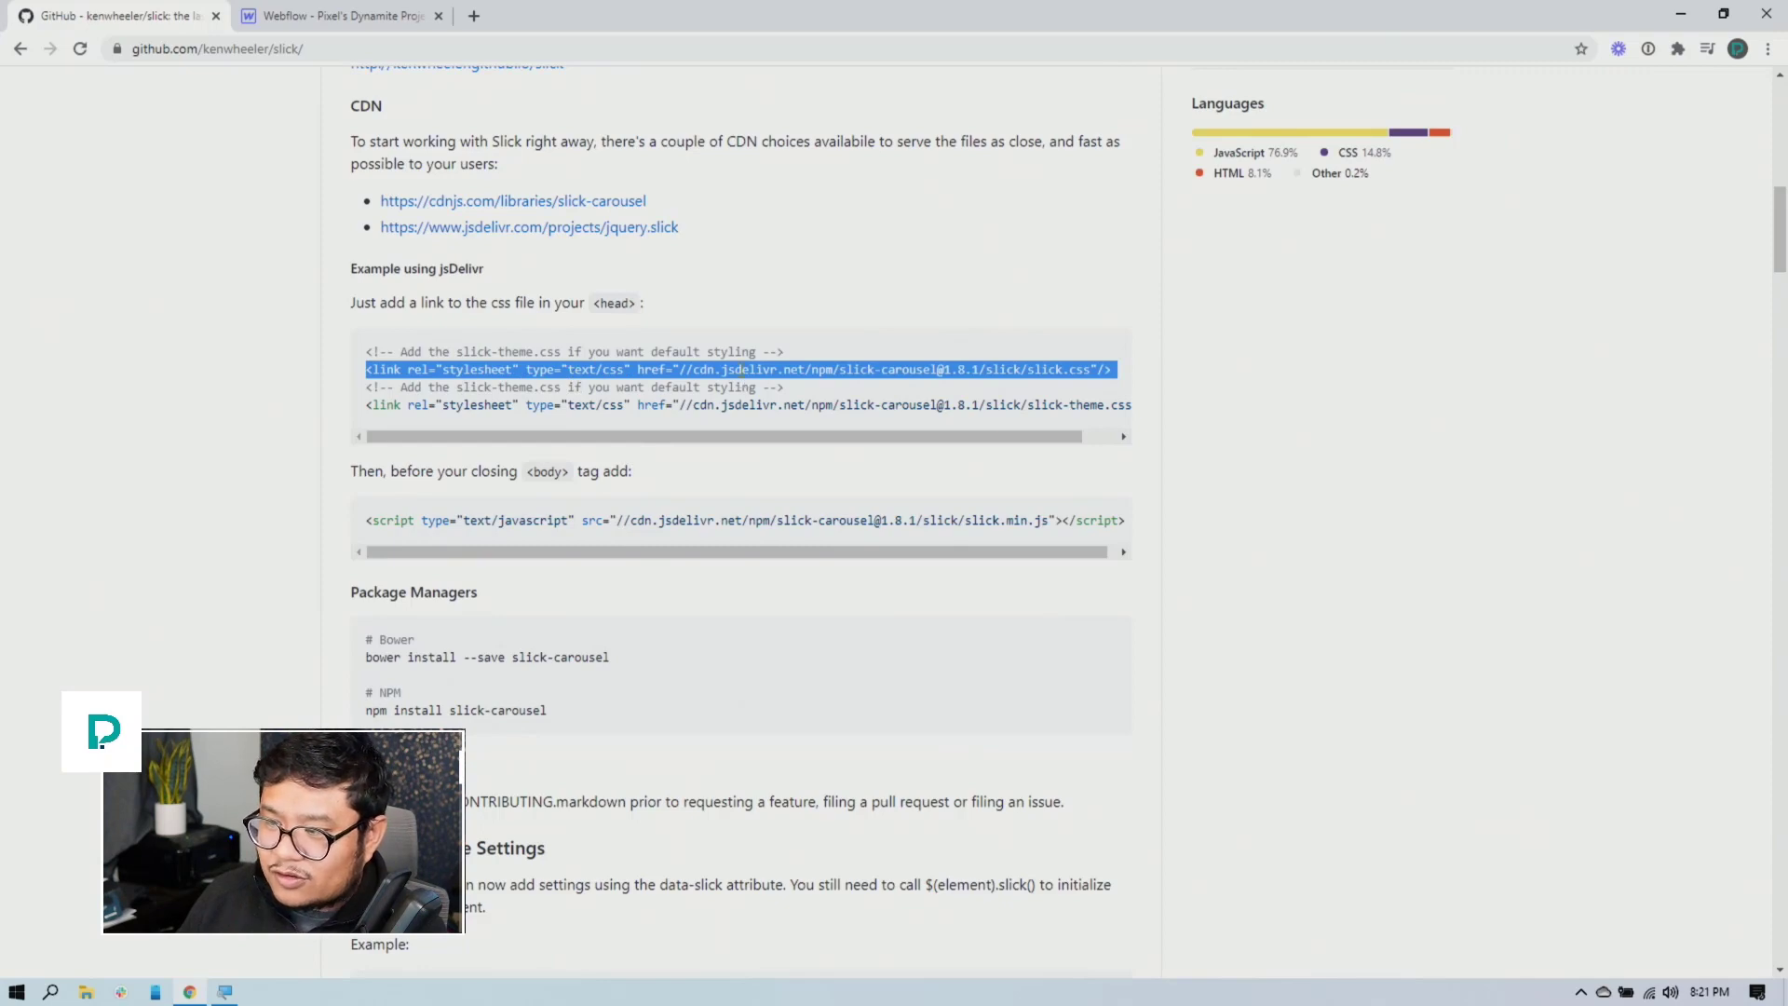
# Paste the Slick stylesheet link into the Home page's Inside <head> custom code
pyautogui.click(326, 16)
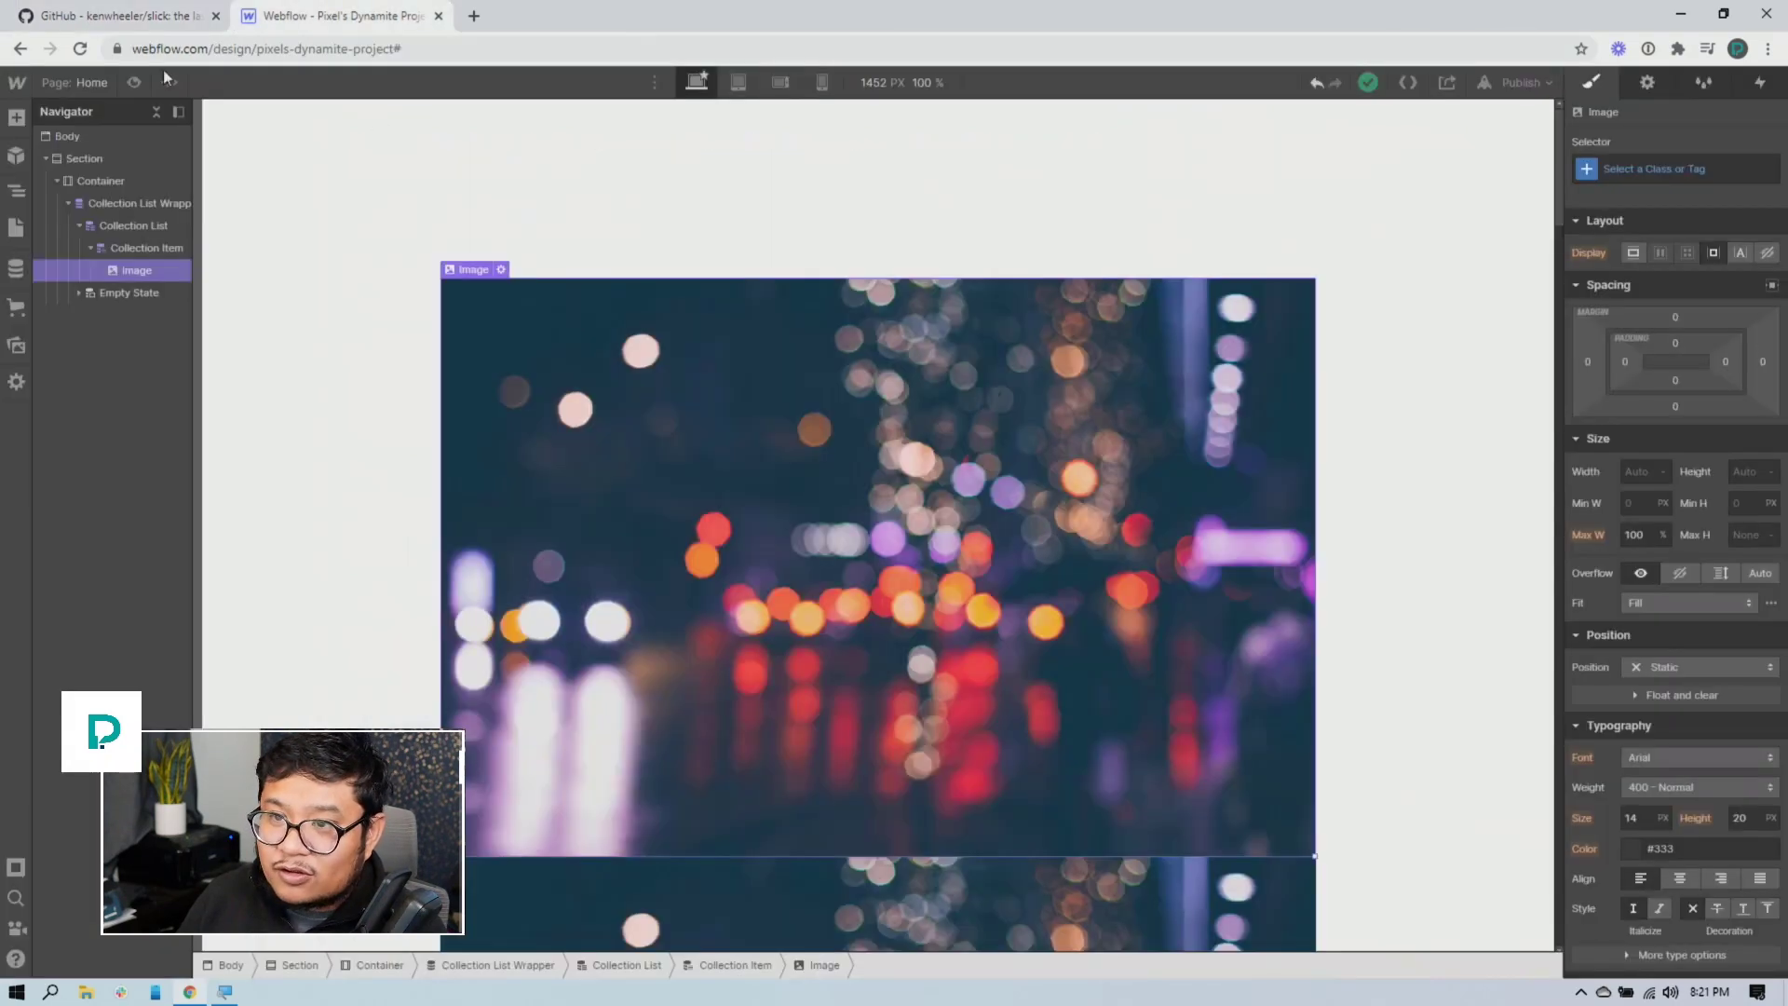
pyautogui.click(52, 84)
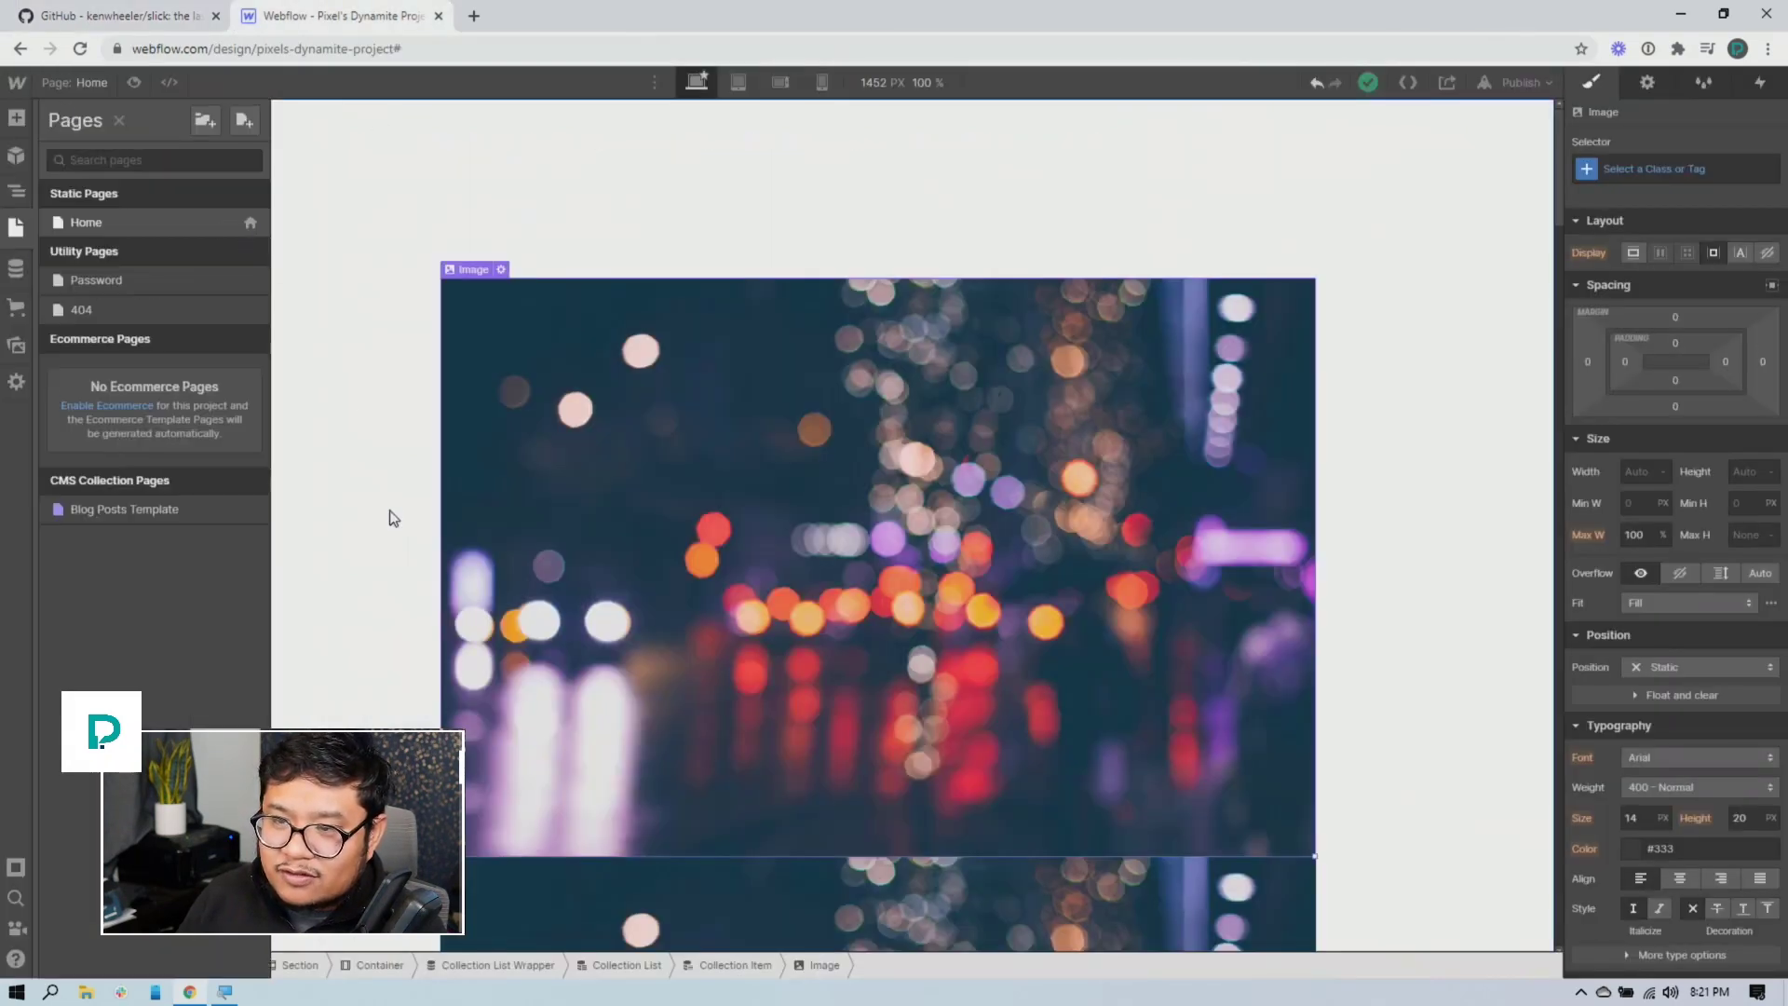
pyautogui.click(248, 222)
pyautogui.scroll(-8, 443, 514)
pyautogui.scroll(-10, 441, 512)
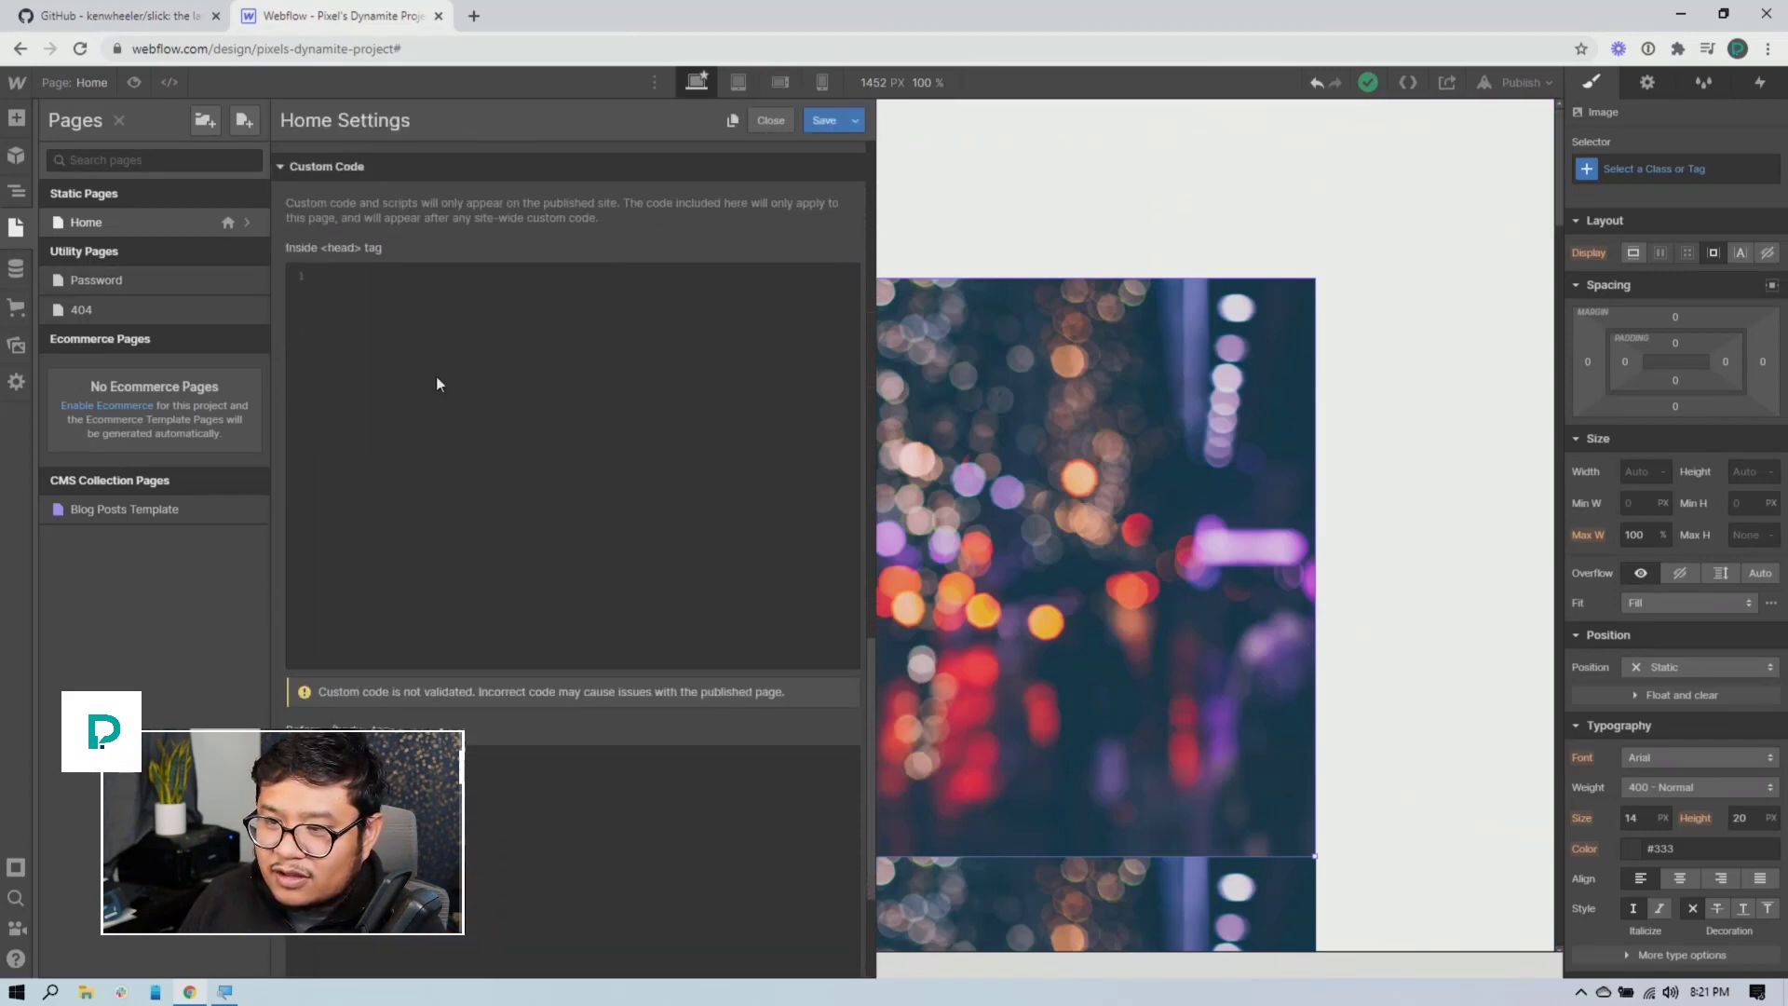
pyautogui.click(445, 375)
pyautogui.hotkey('ctrl', 'v')
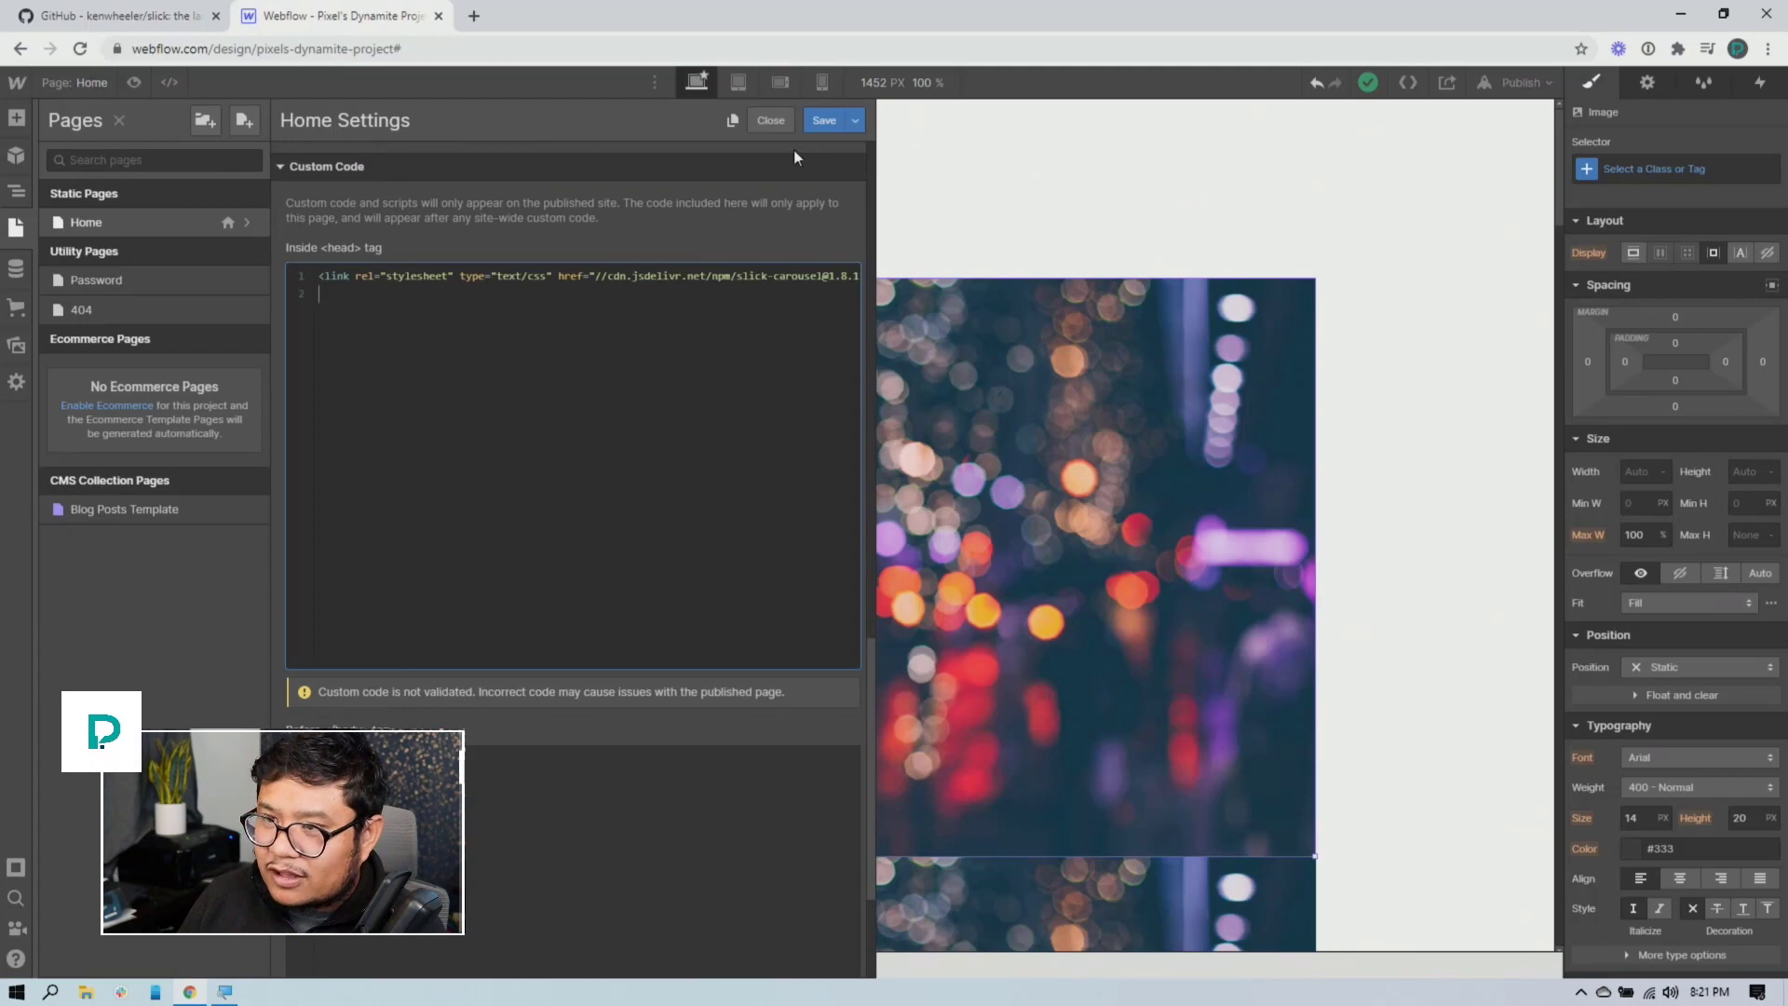
# Copy the slick.min.js script line from GitHub and paste it into Before </body>
pyautogui.click(173, 20)
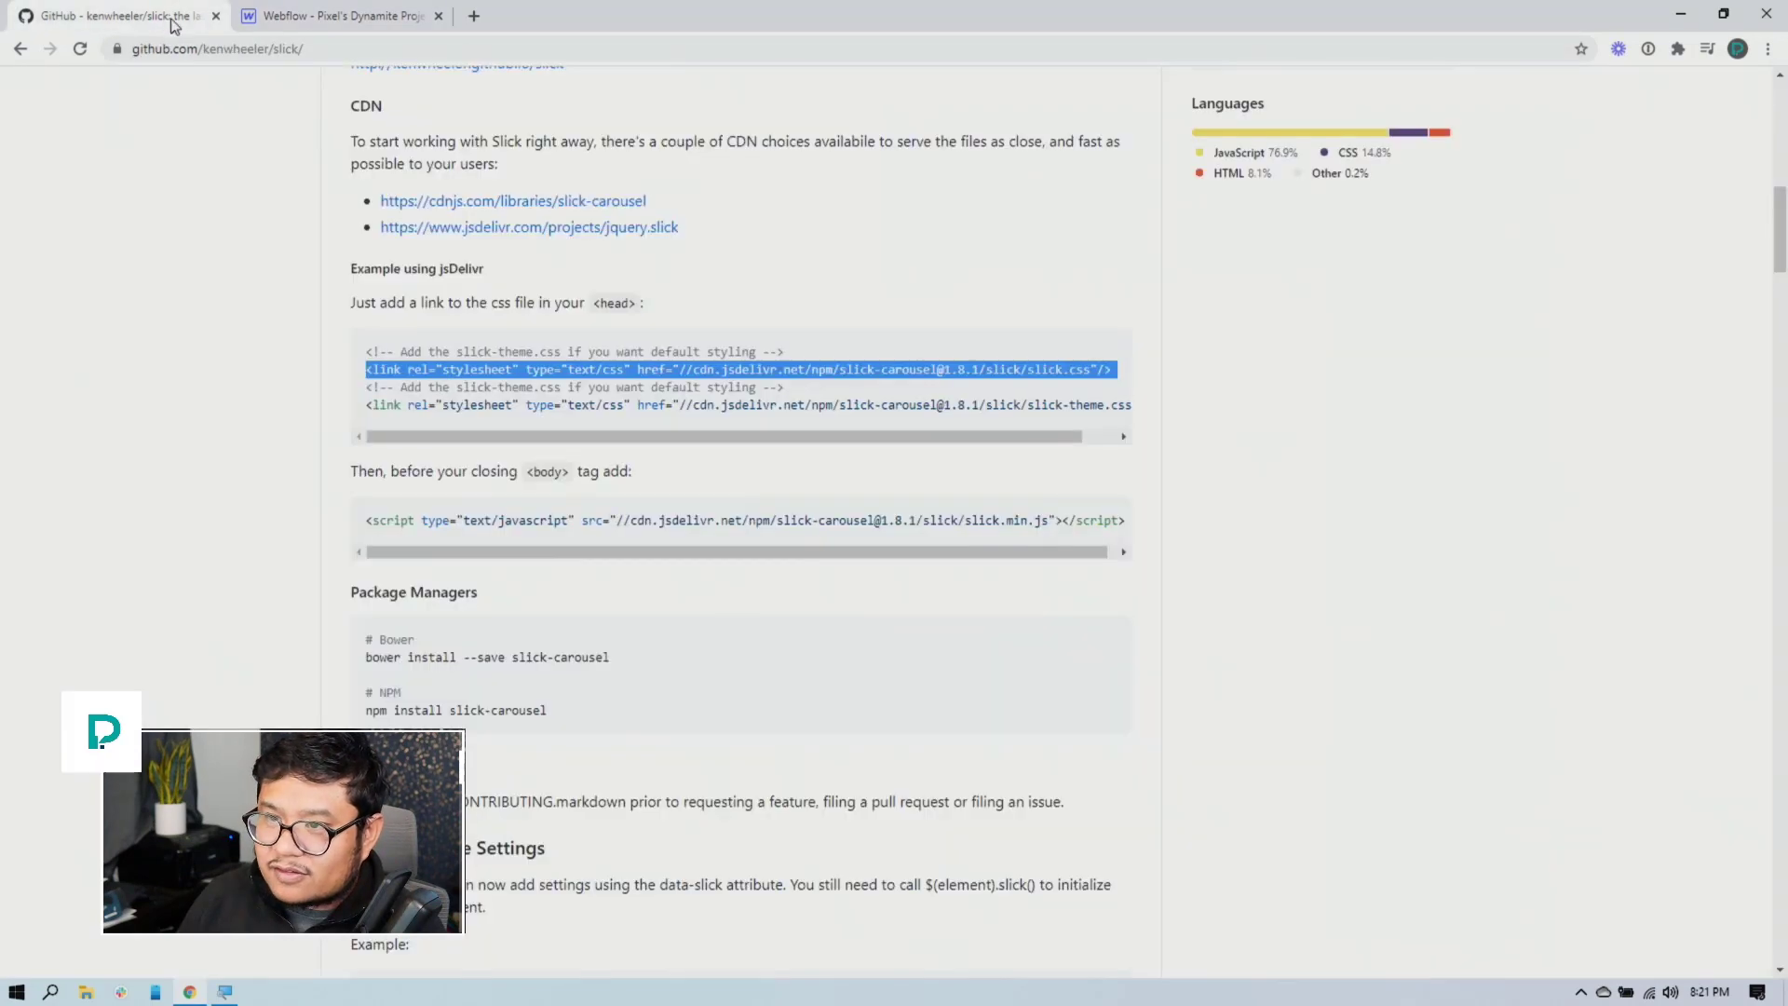
pyautogui.tripleClick(476, 519)
pyautogui.hotkey('ctrl', 'c')
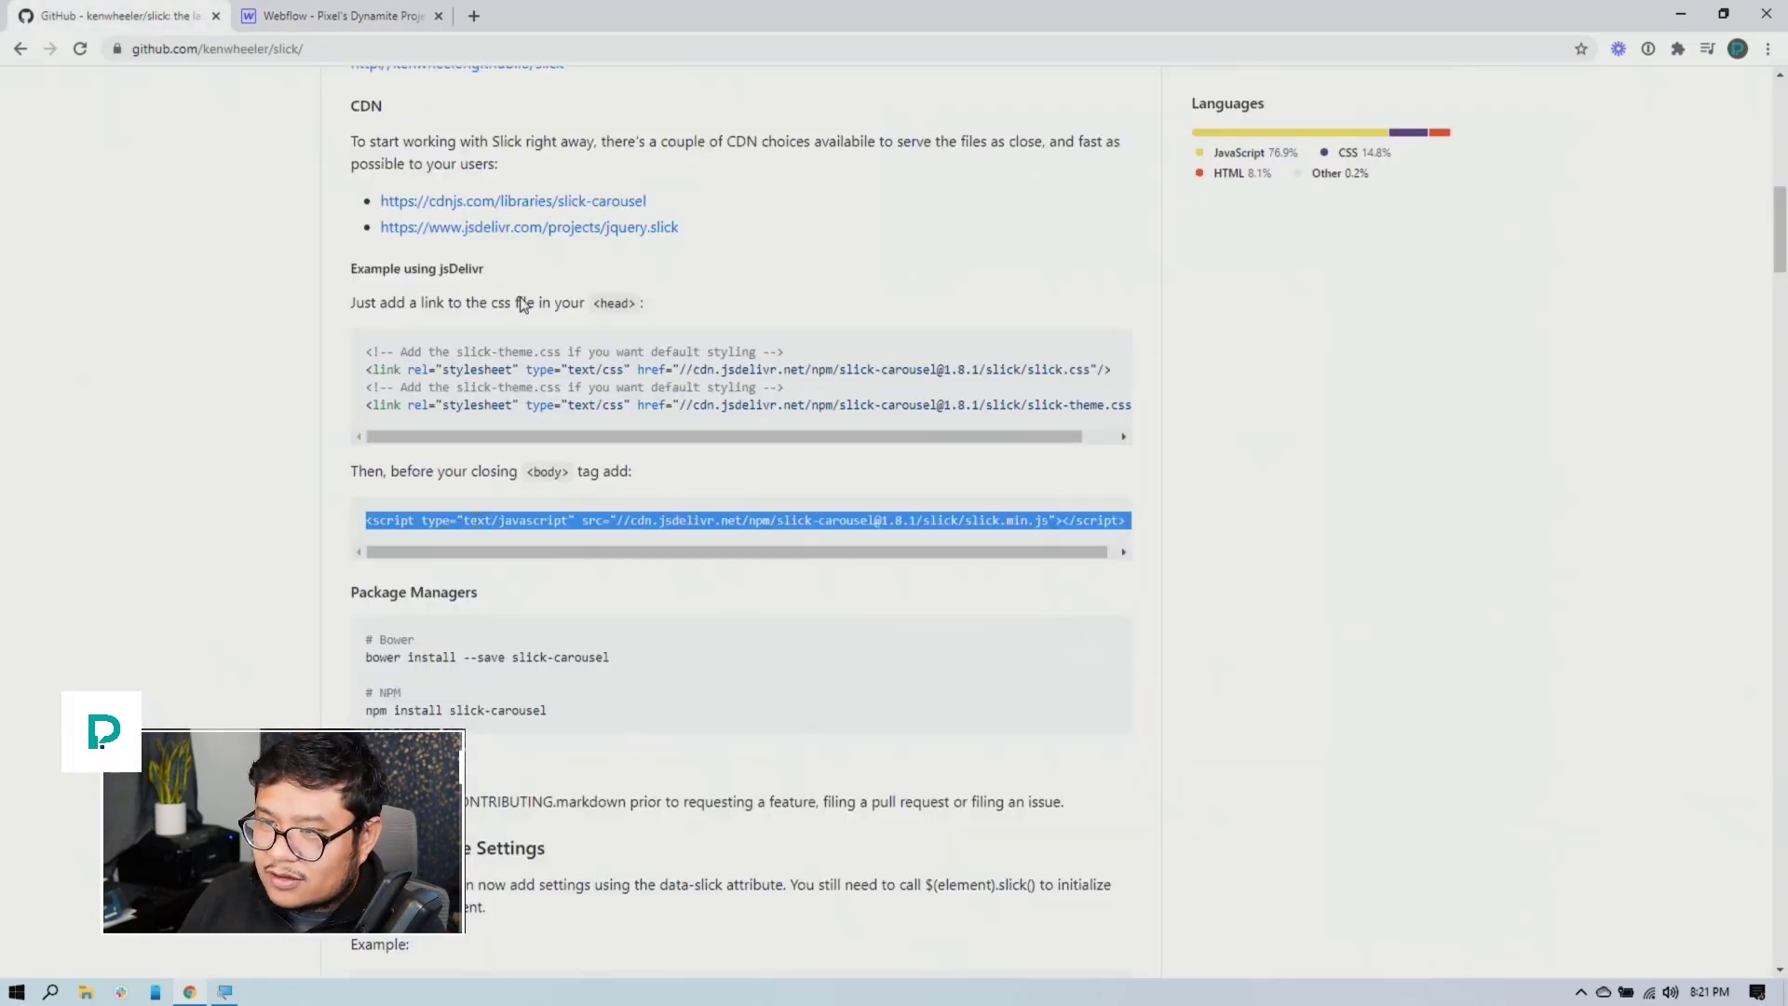
pyautogui.click(291, 22)
pyautogui.click(652, 838)
pyautogui.hotkey('ctrl', 'v')
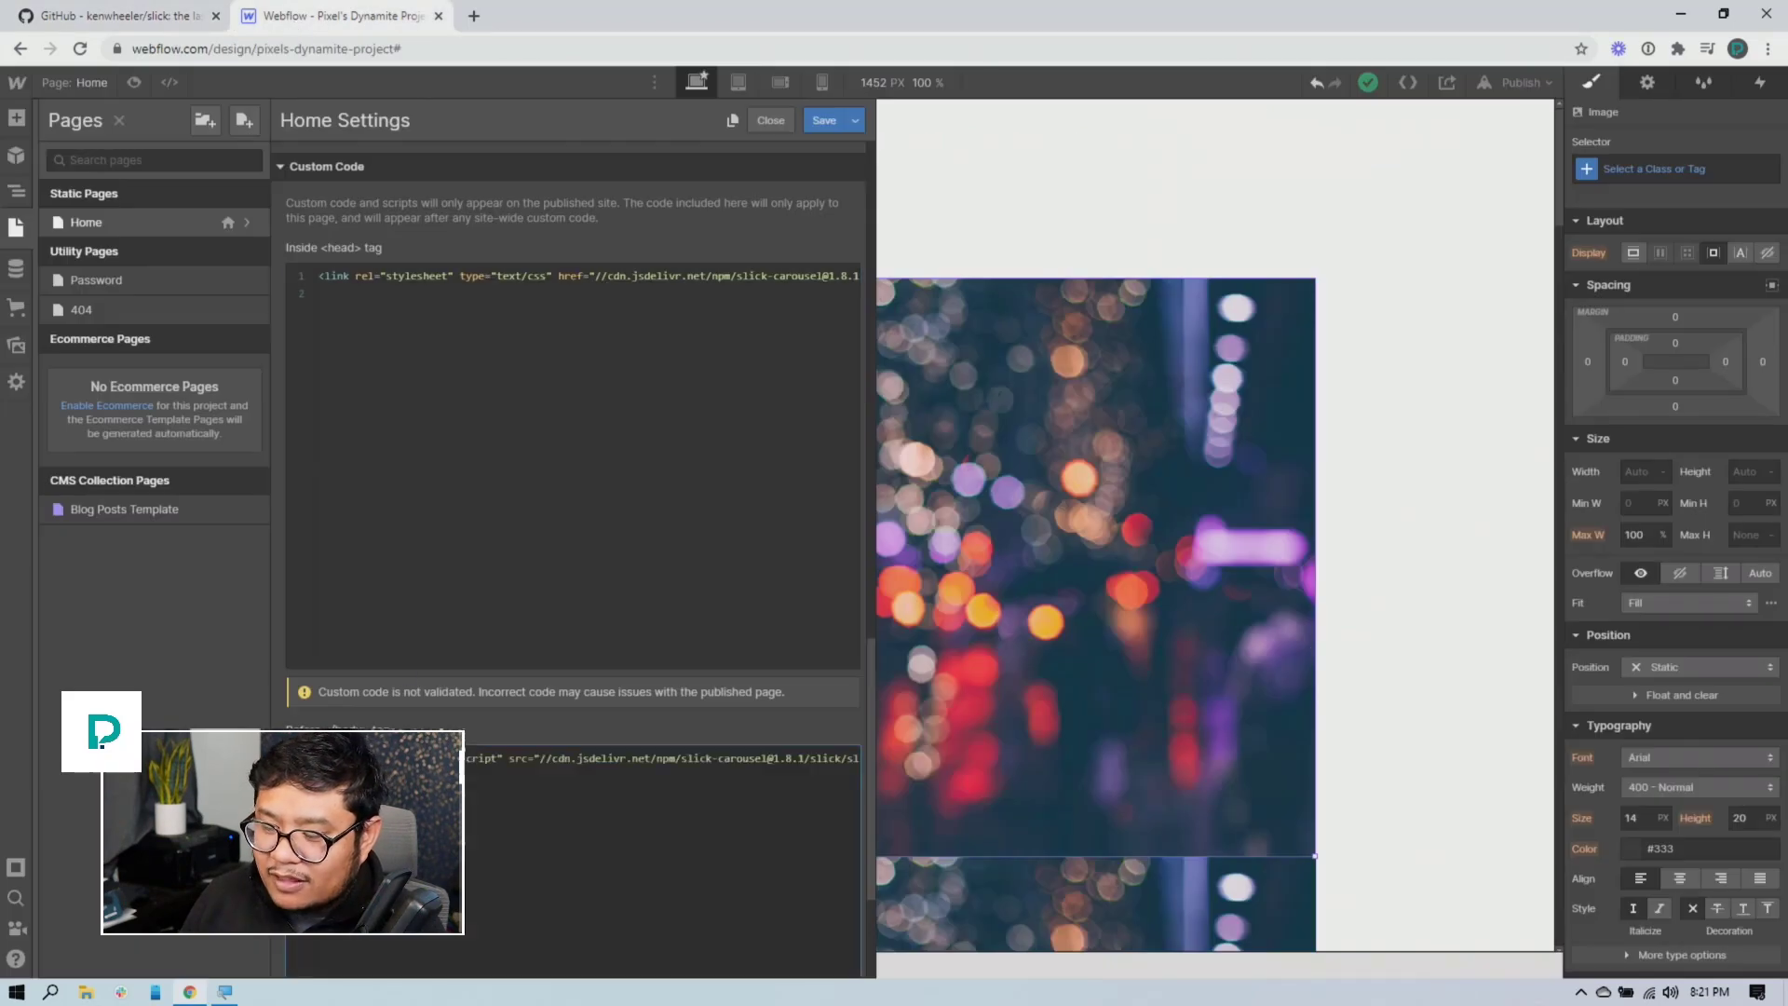
pyautogui.click(124, 18)
pyautogui.scroll(15, 183, 171)
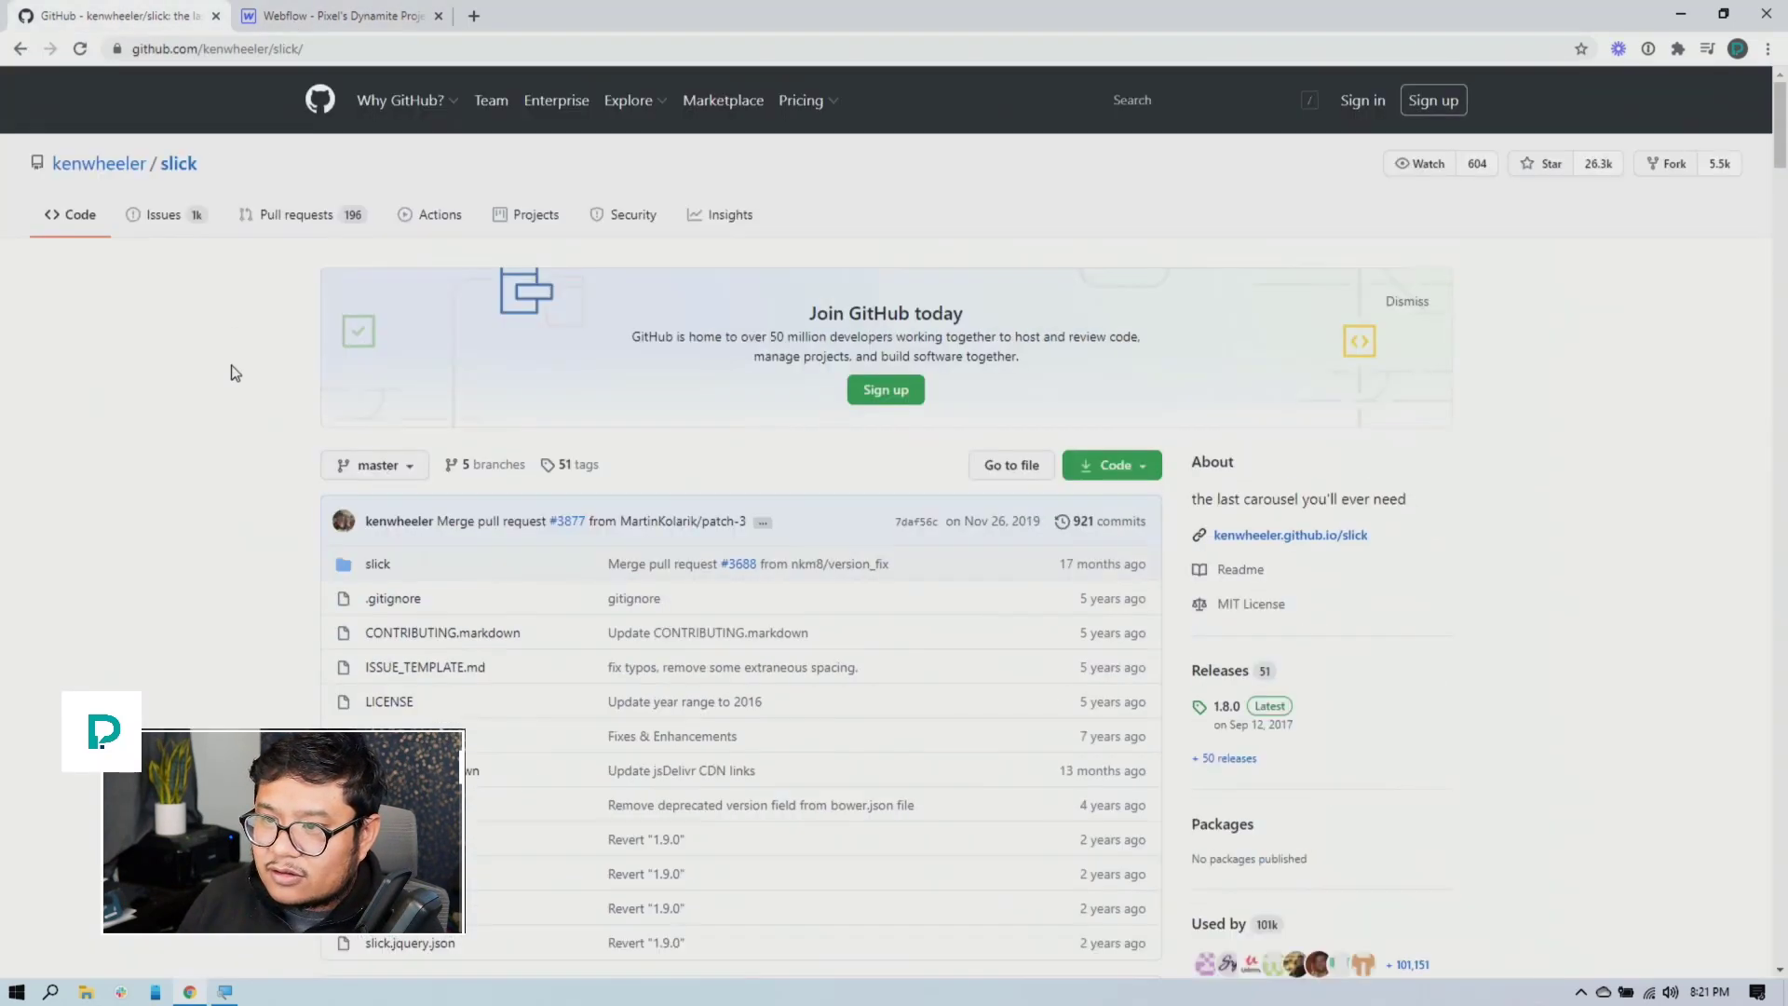
# Back on the Slick docs, select the $('.your-element').slick call in the Methods example
pyautogui.click(19, 49)
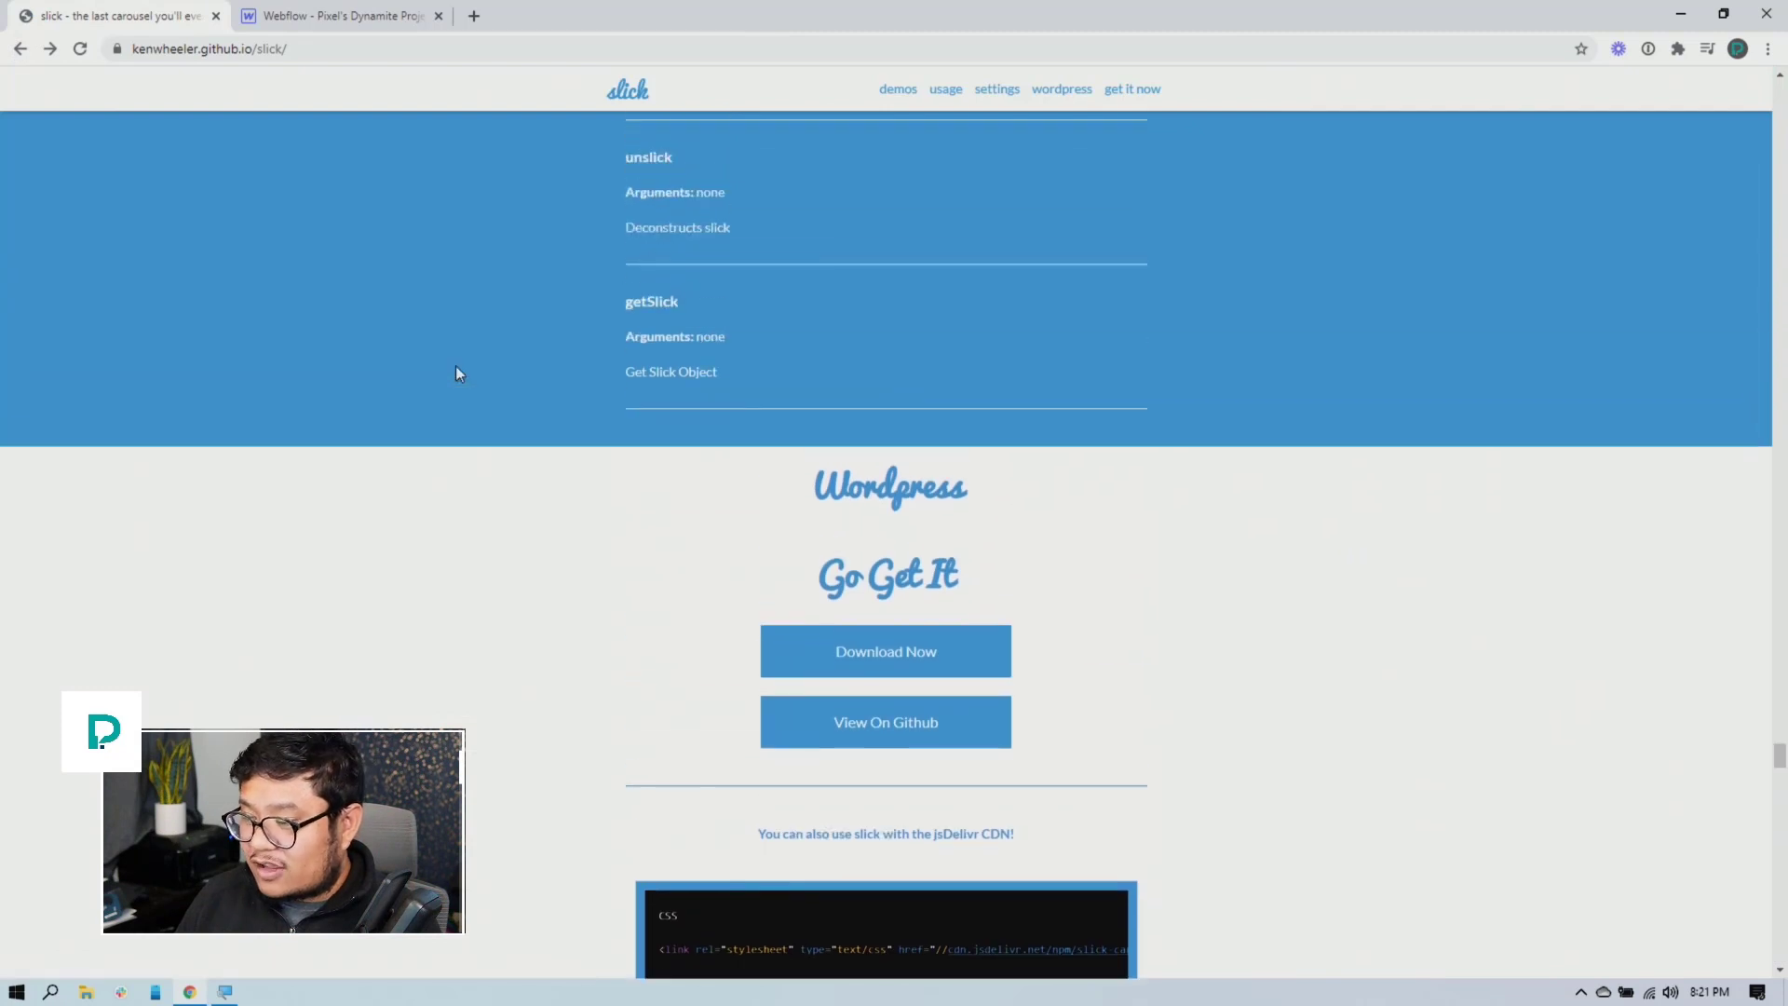
pyautogui.scroll(15, 456, 373)
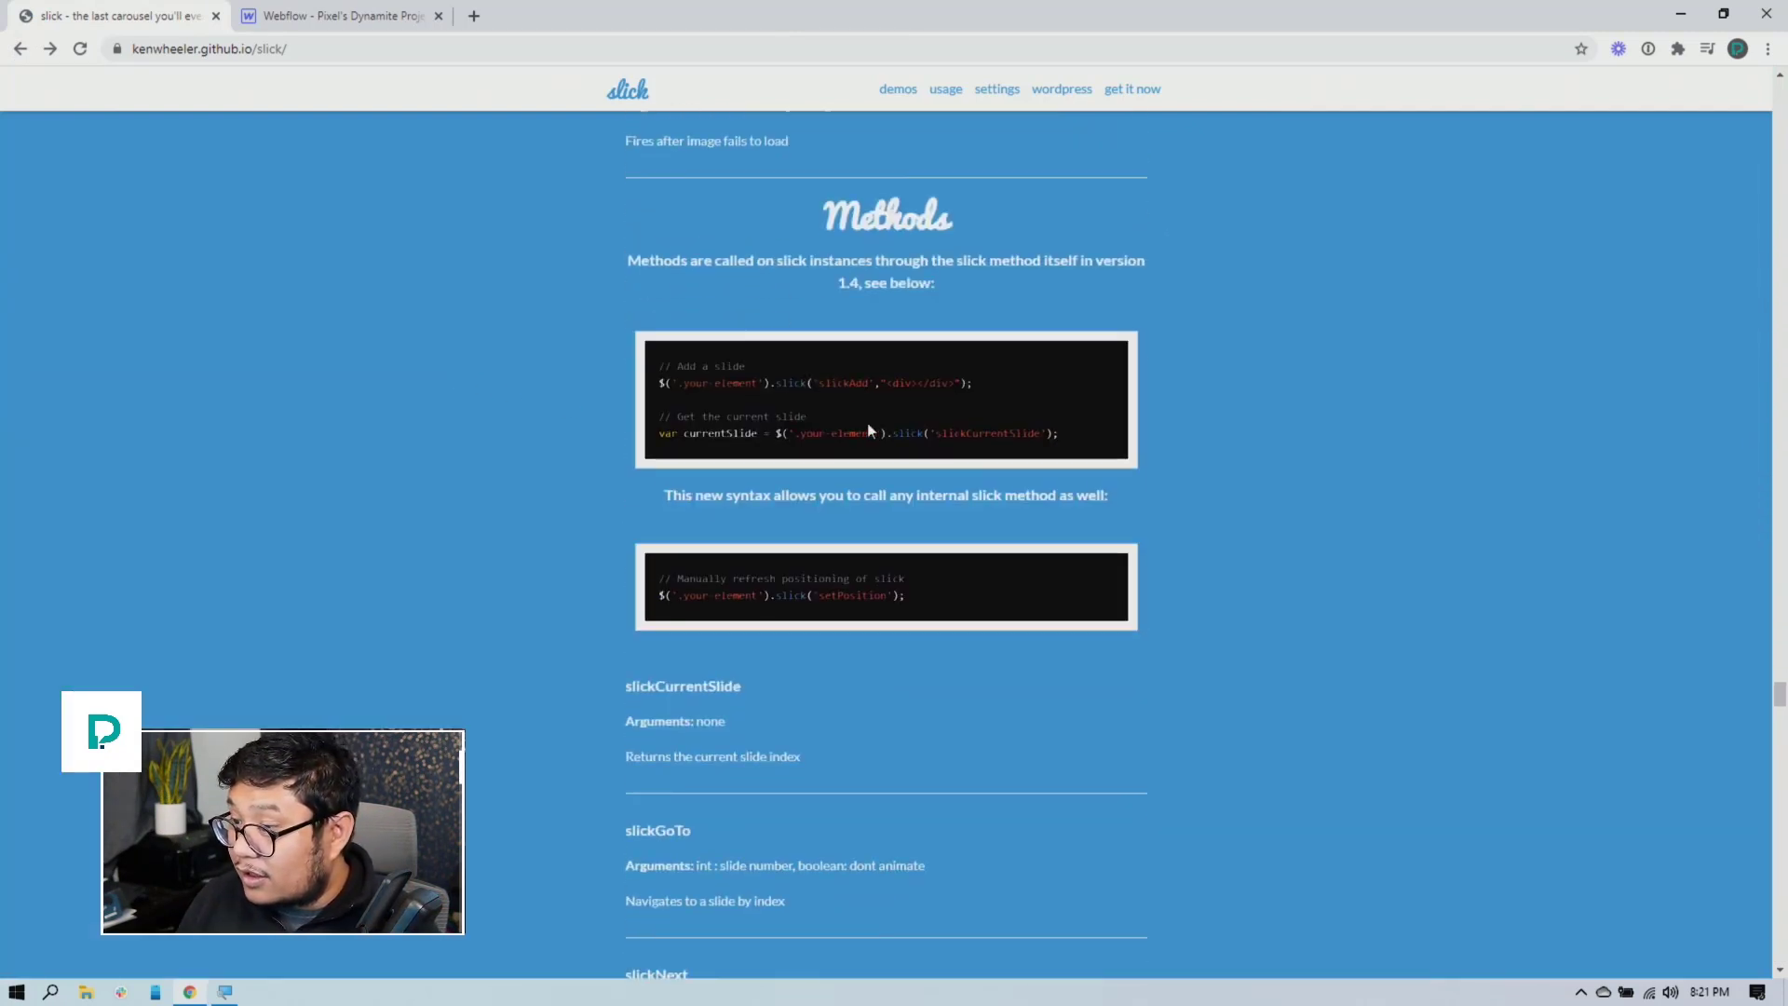
pyautogui.moveTo(806, 383); pyautogui.dragTo(653, 383)
pyautogui.hotkey('ctrl', 'c')
# Add a <script> block before </body> containing $('.your-element').slick();
pyautogui.click(247, 13)
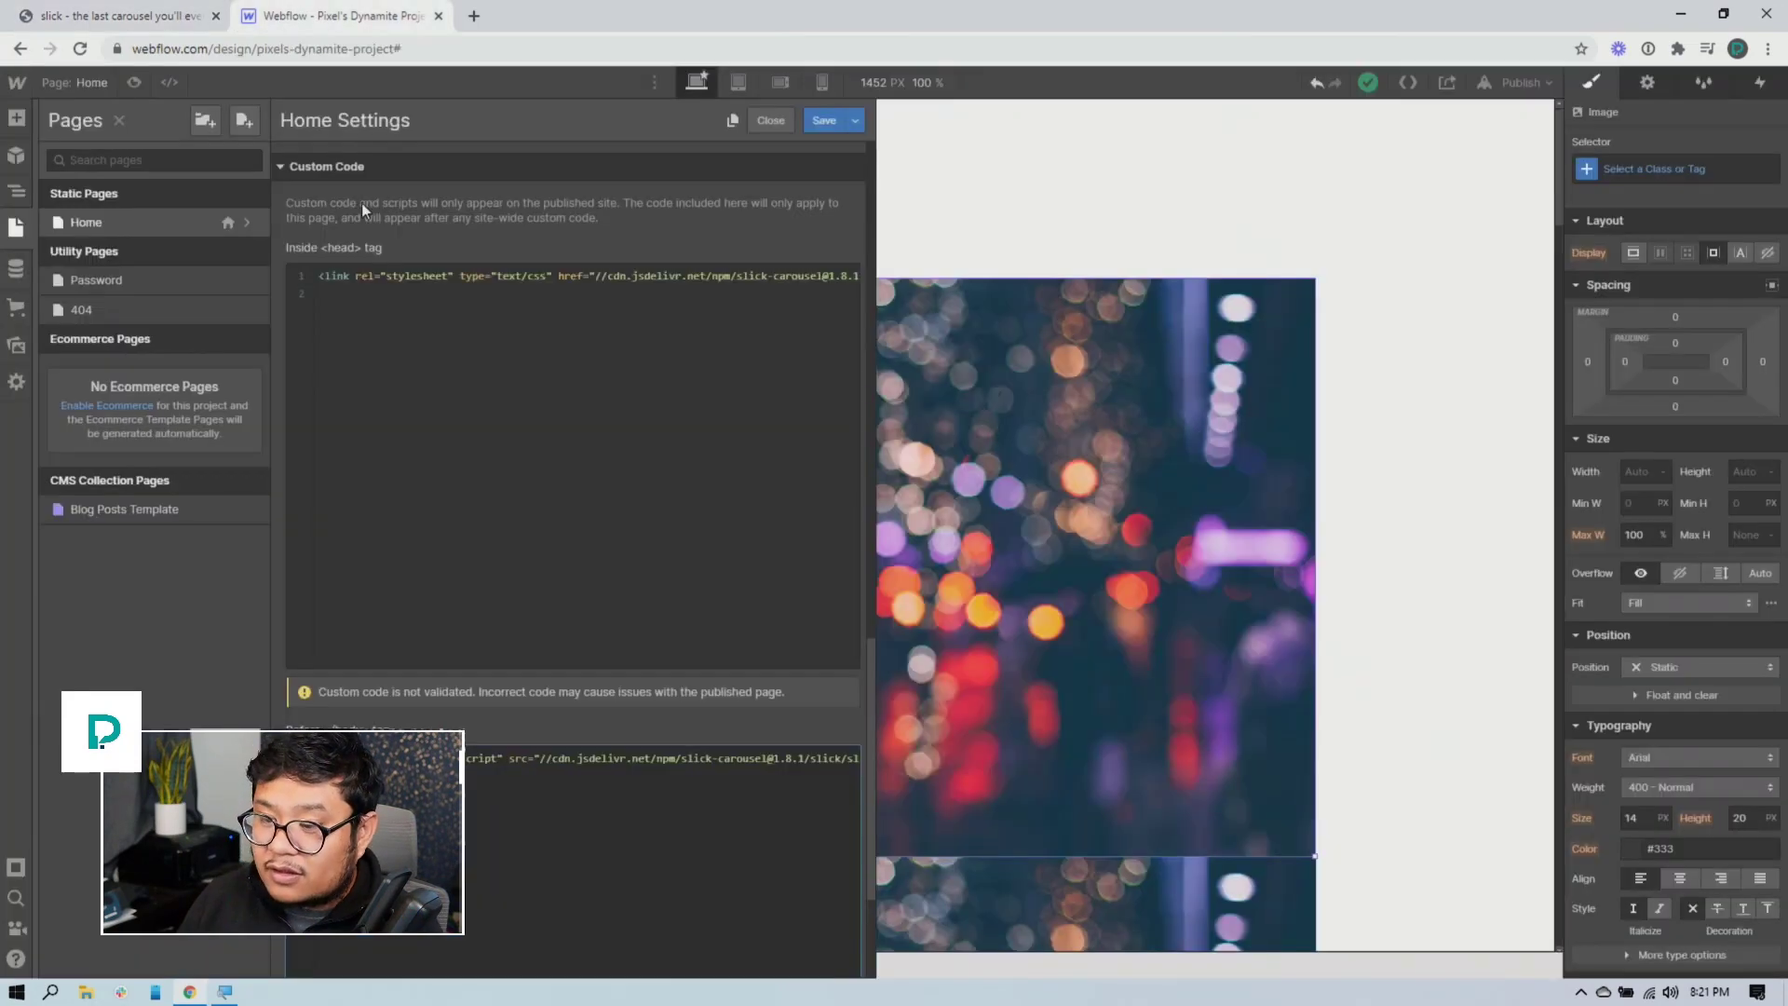
pyautogui.scroll(-5, 367, 272)
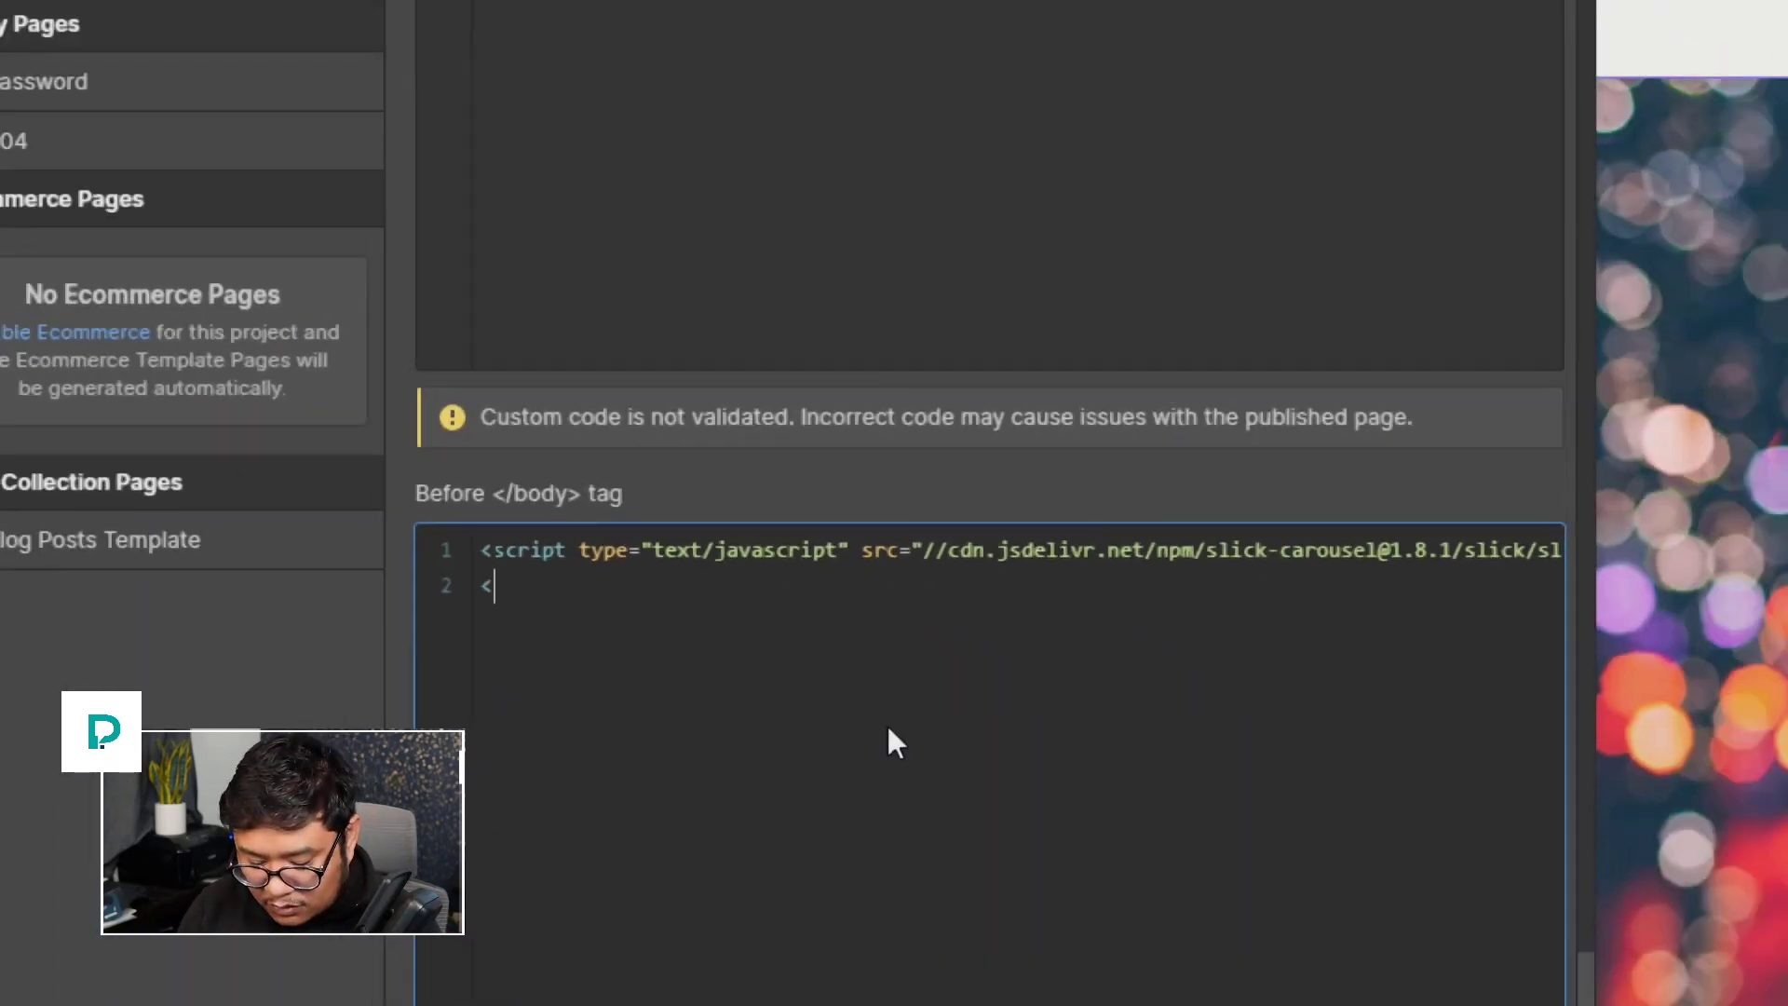
pyautogui.write('<script>')
pyautogui.press('Return')
pyautogui.press('Return')
pyautogui.write('</script>')
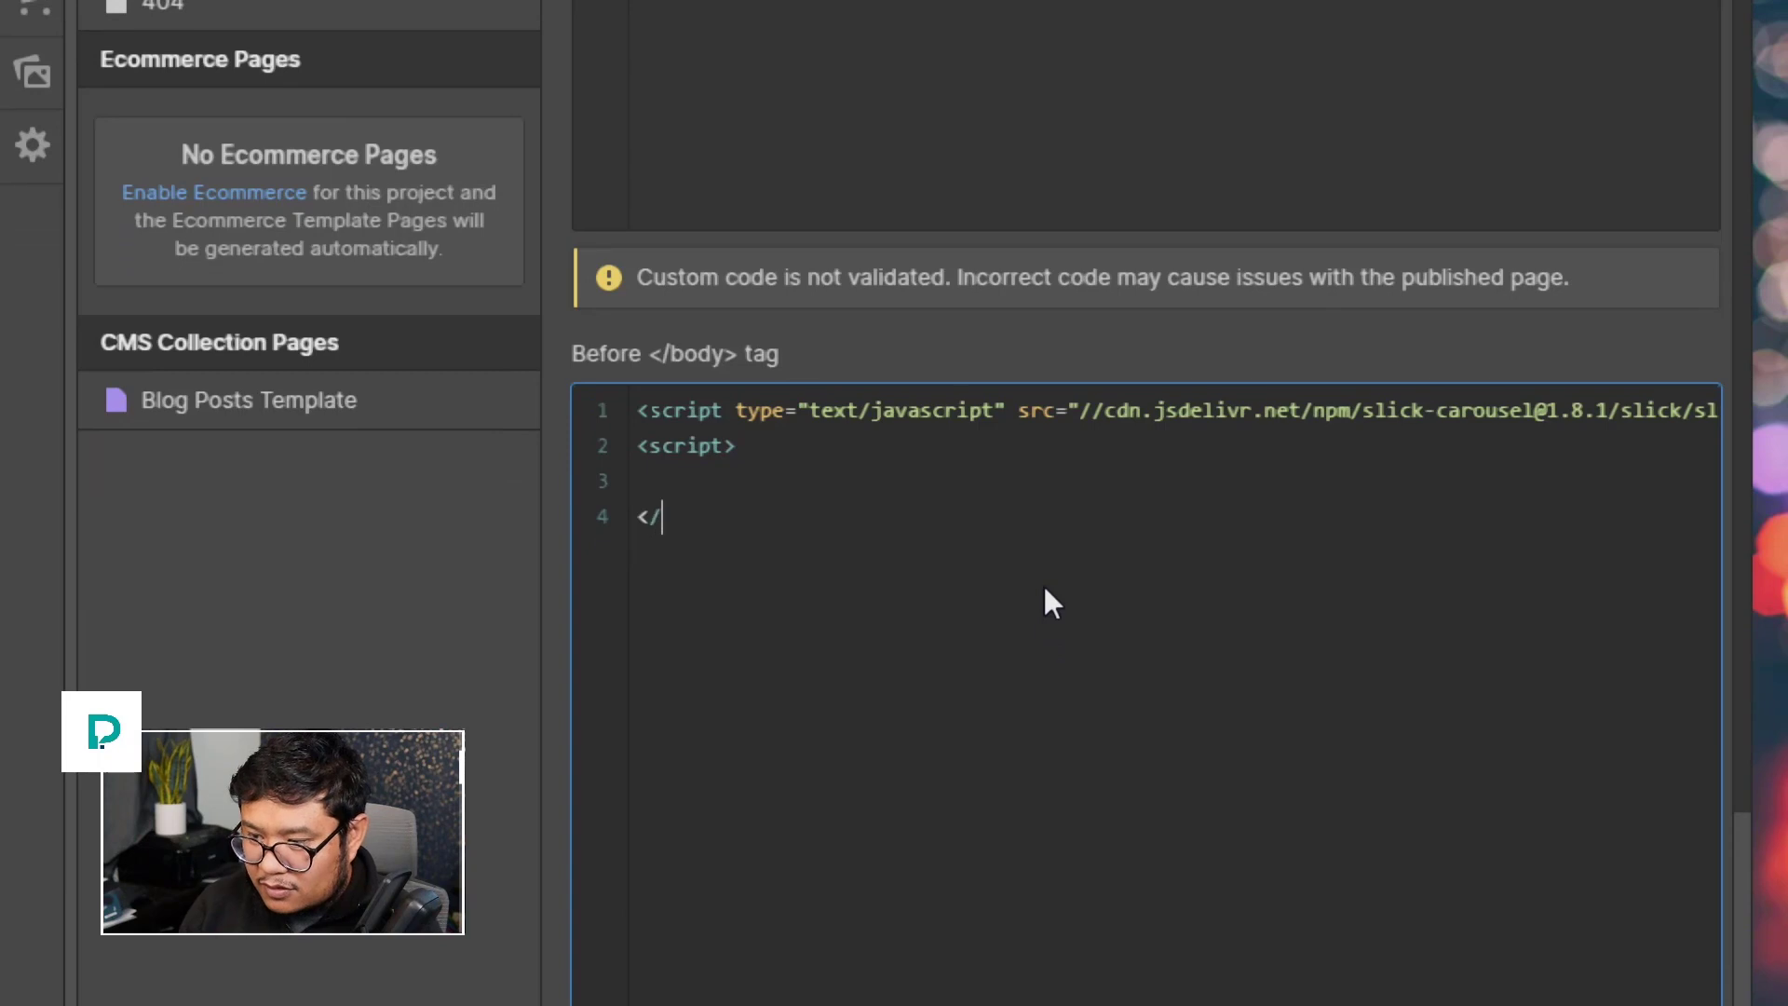
pyautogui.press('Up')
pyautogui.press('Delete')
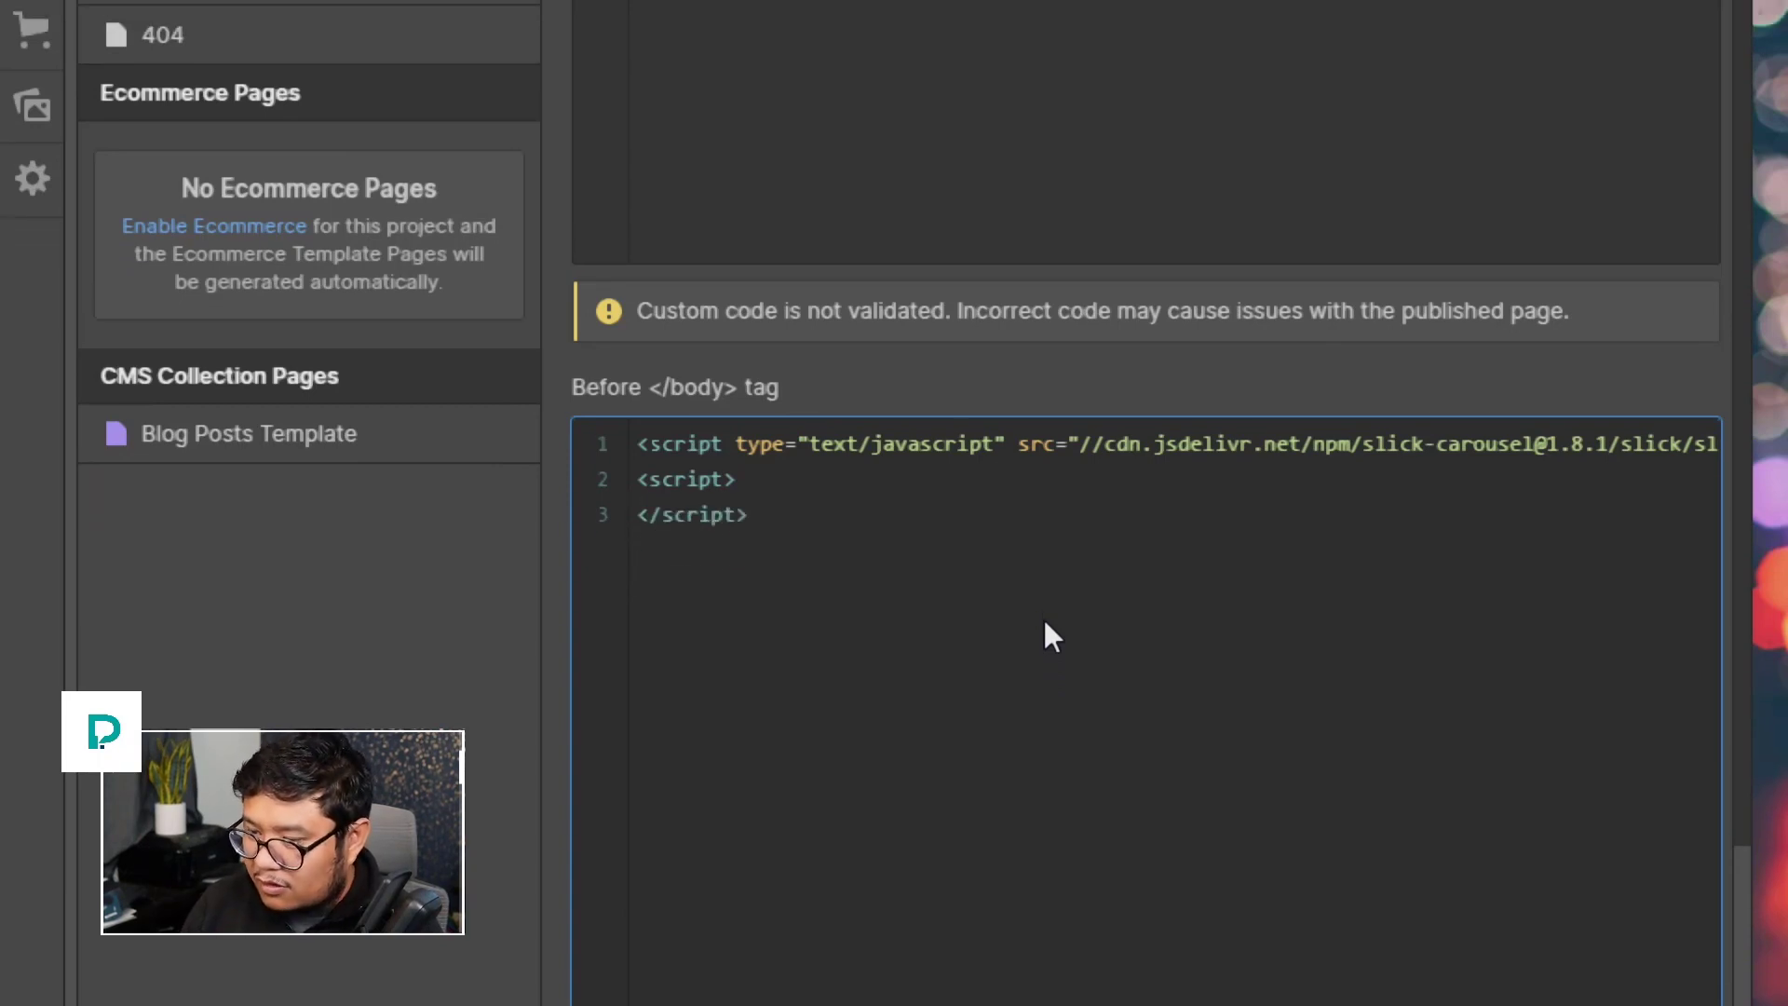
pyautogui.press('Return')
pyautogui.hotkey('ctrl', 'v')
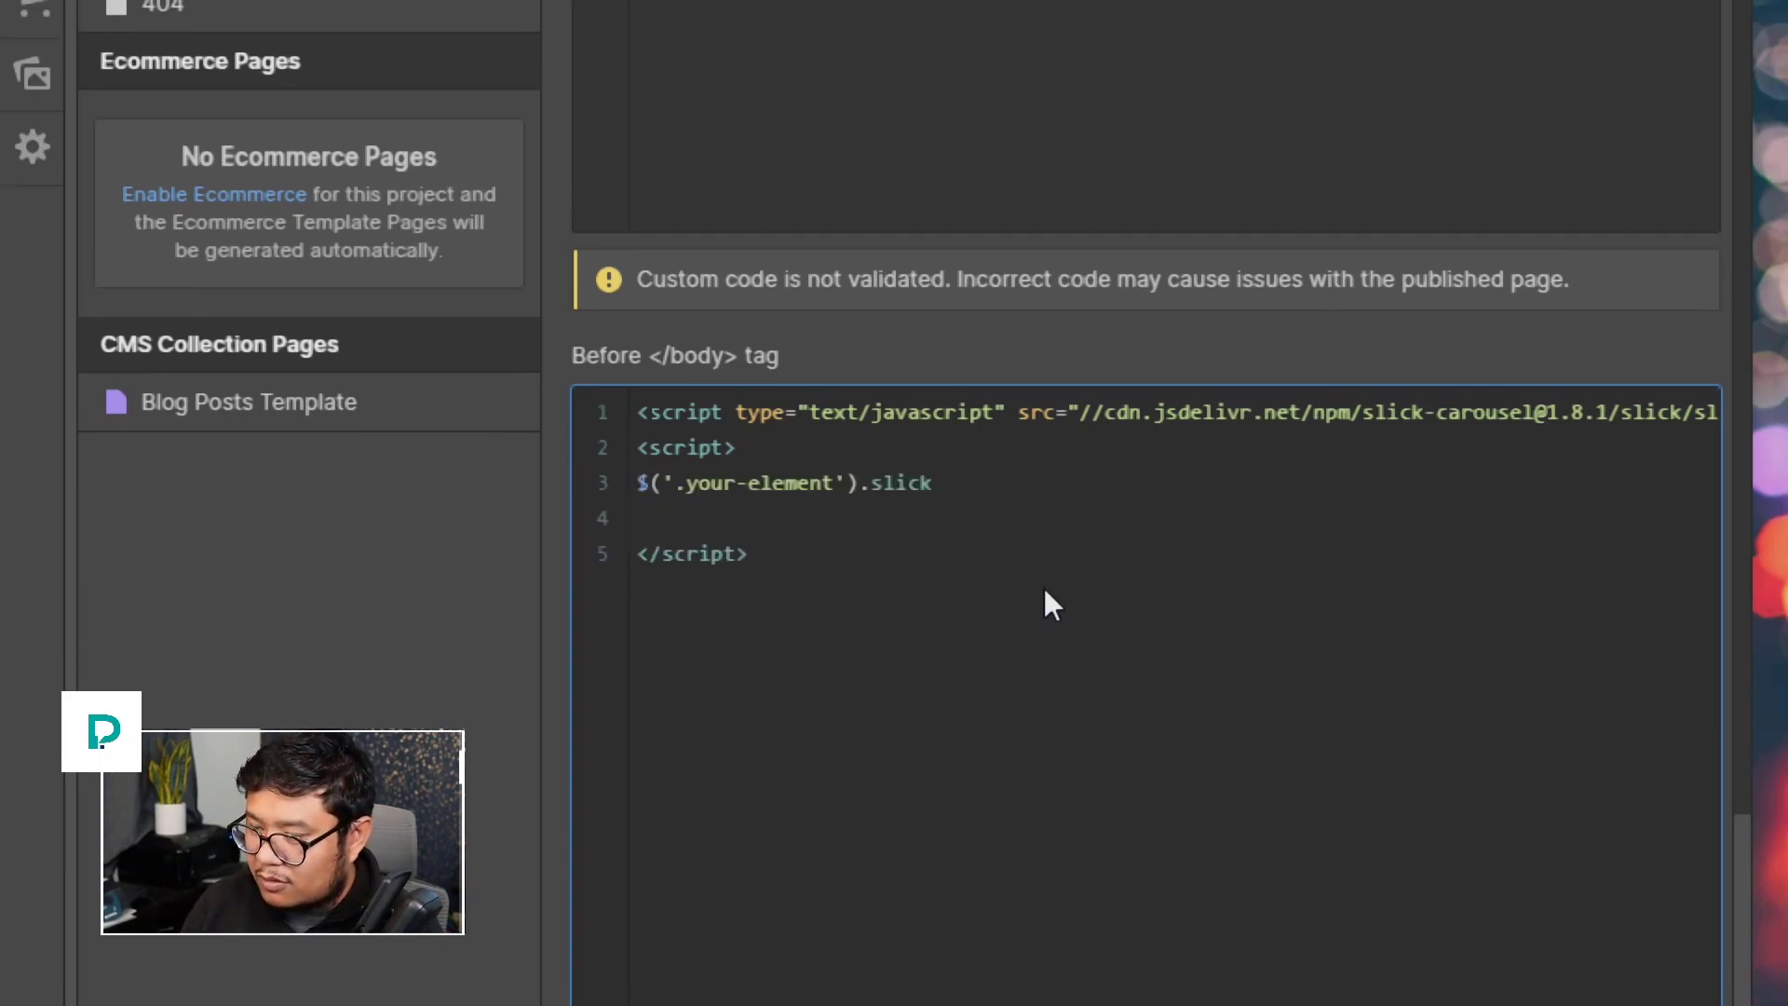
pyautogui.press('BackSpace')
pyautogui.write('();')
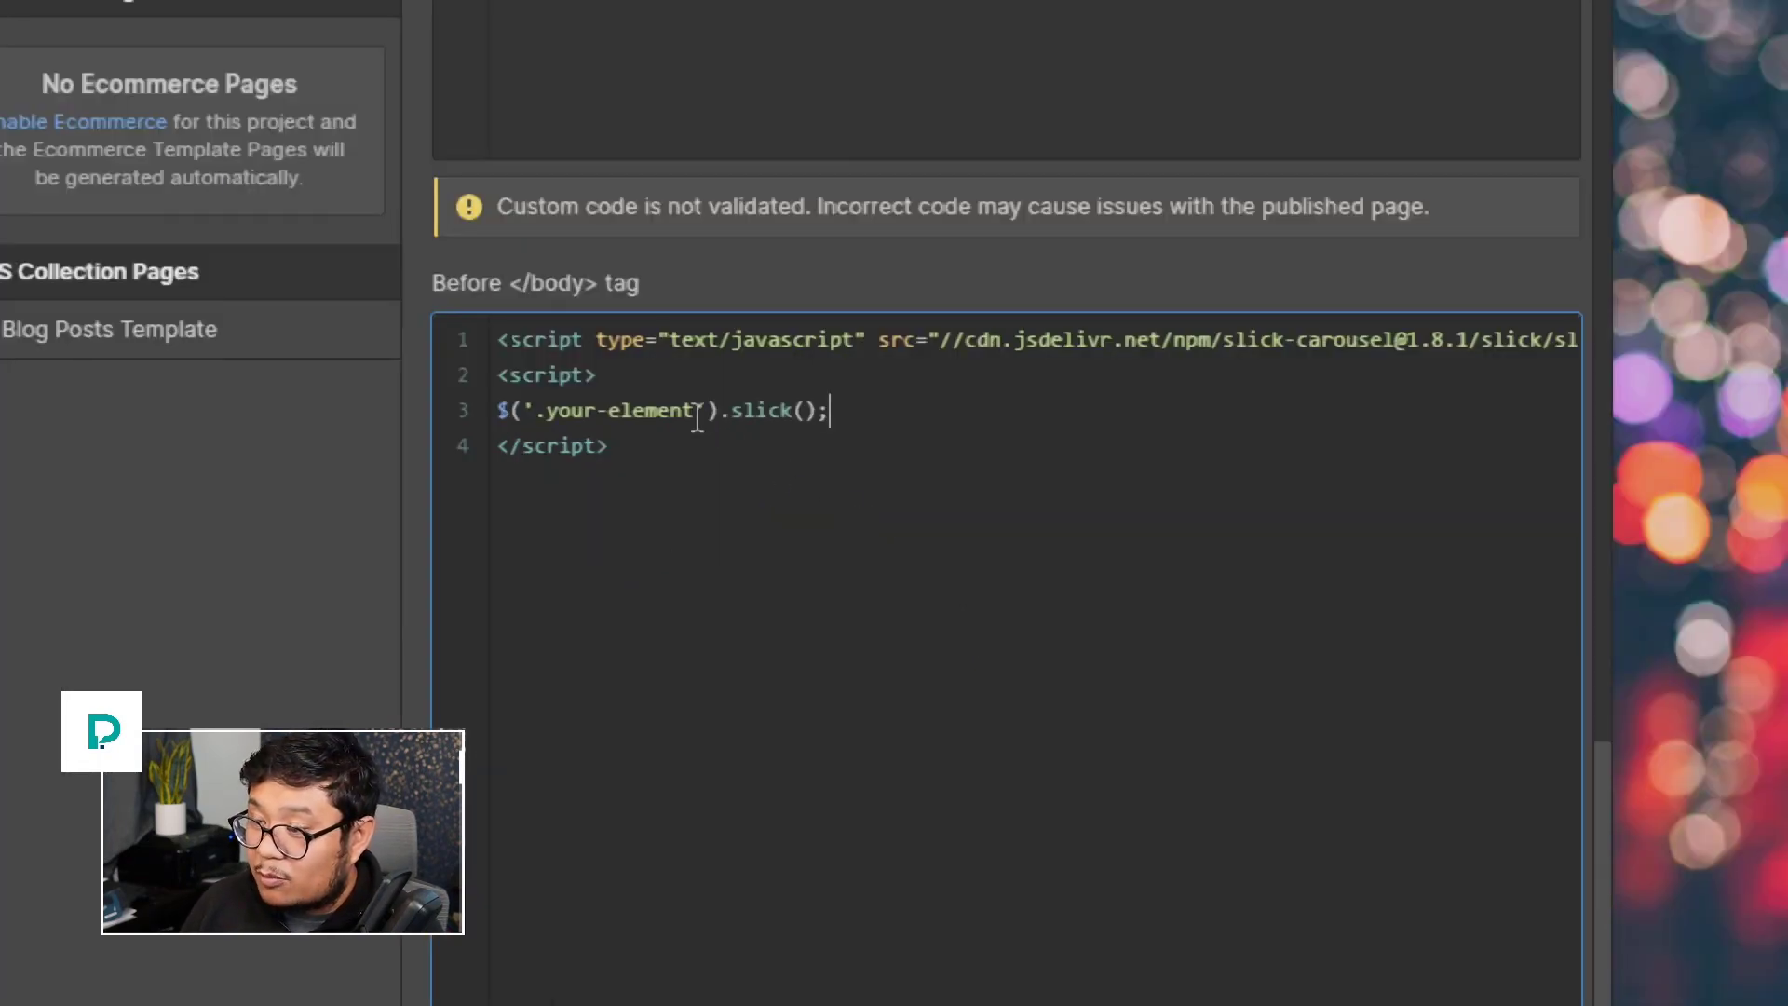
# Replace your-element with dyn-list in the Slick call
pyautogui.moveTo(699, 411); pyautogui.dragTo(551, 415)
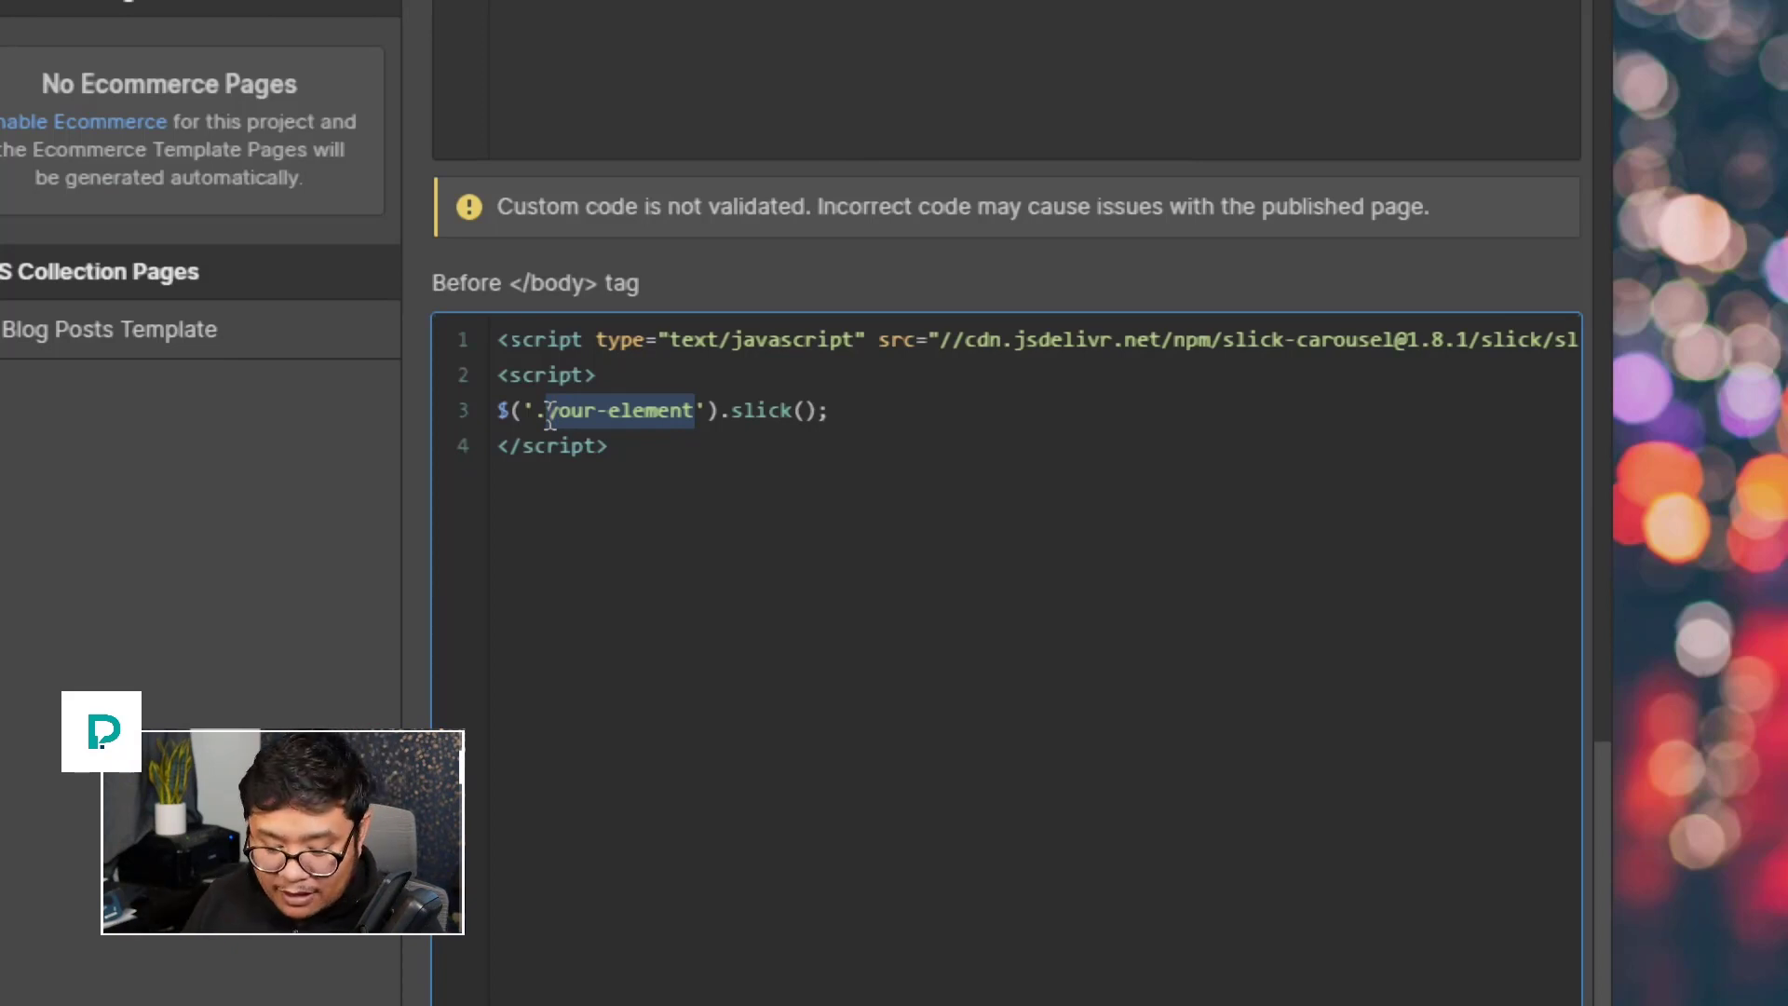
pyautogui.write('dyn')
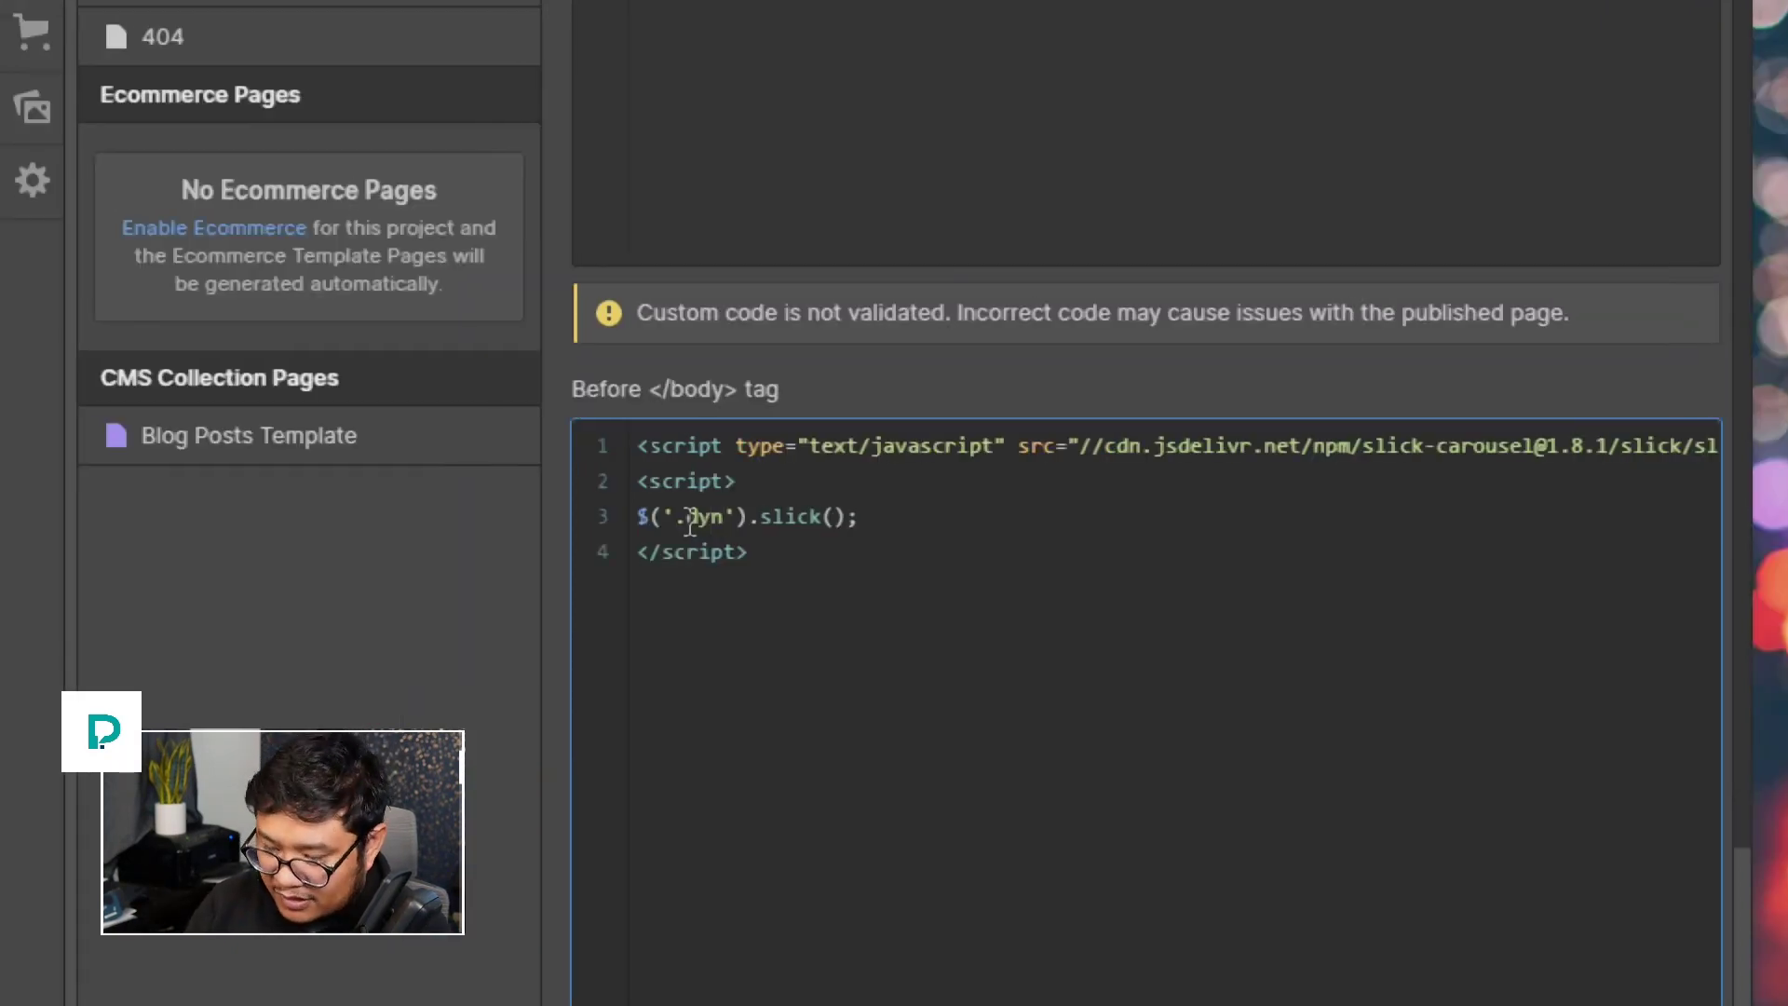
pyautogui.write('-list')
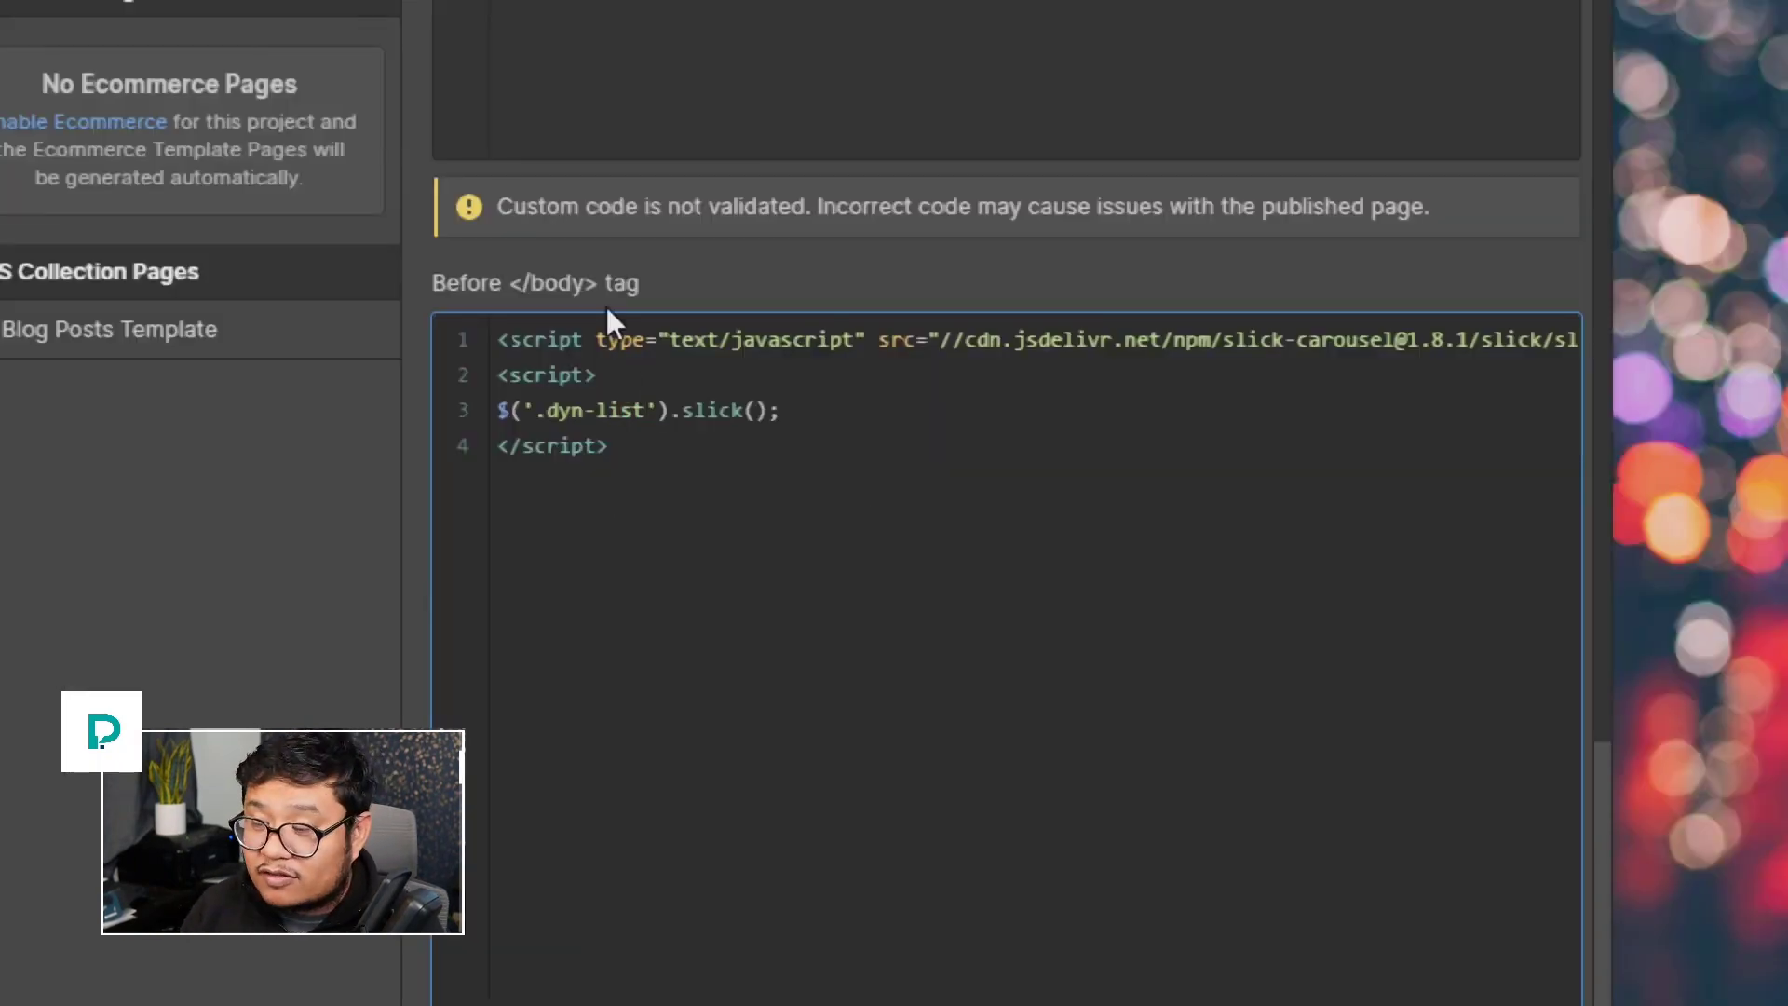
pyautogui.hotkey('ctrl', 'shift', 'Left')
pyautogui.hotkey('ctrl', 'shift', 'Left')
pyautogui.hotkey('ctrl', 'shift', 'Left')
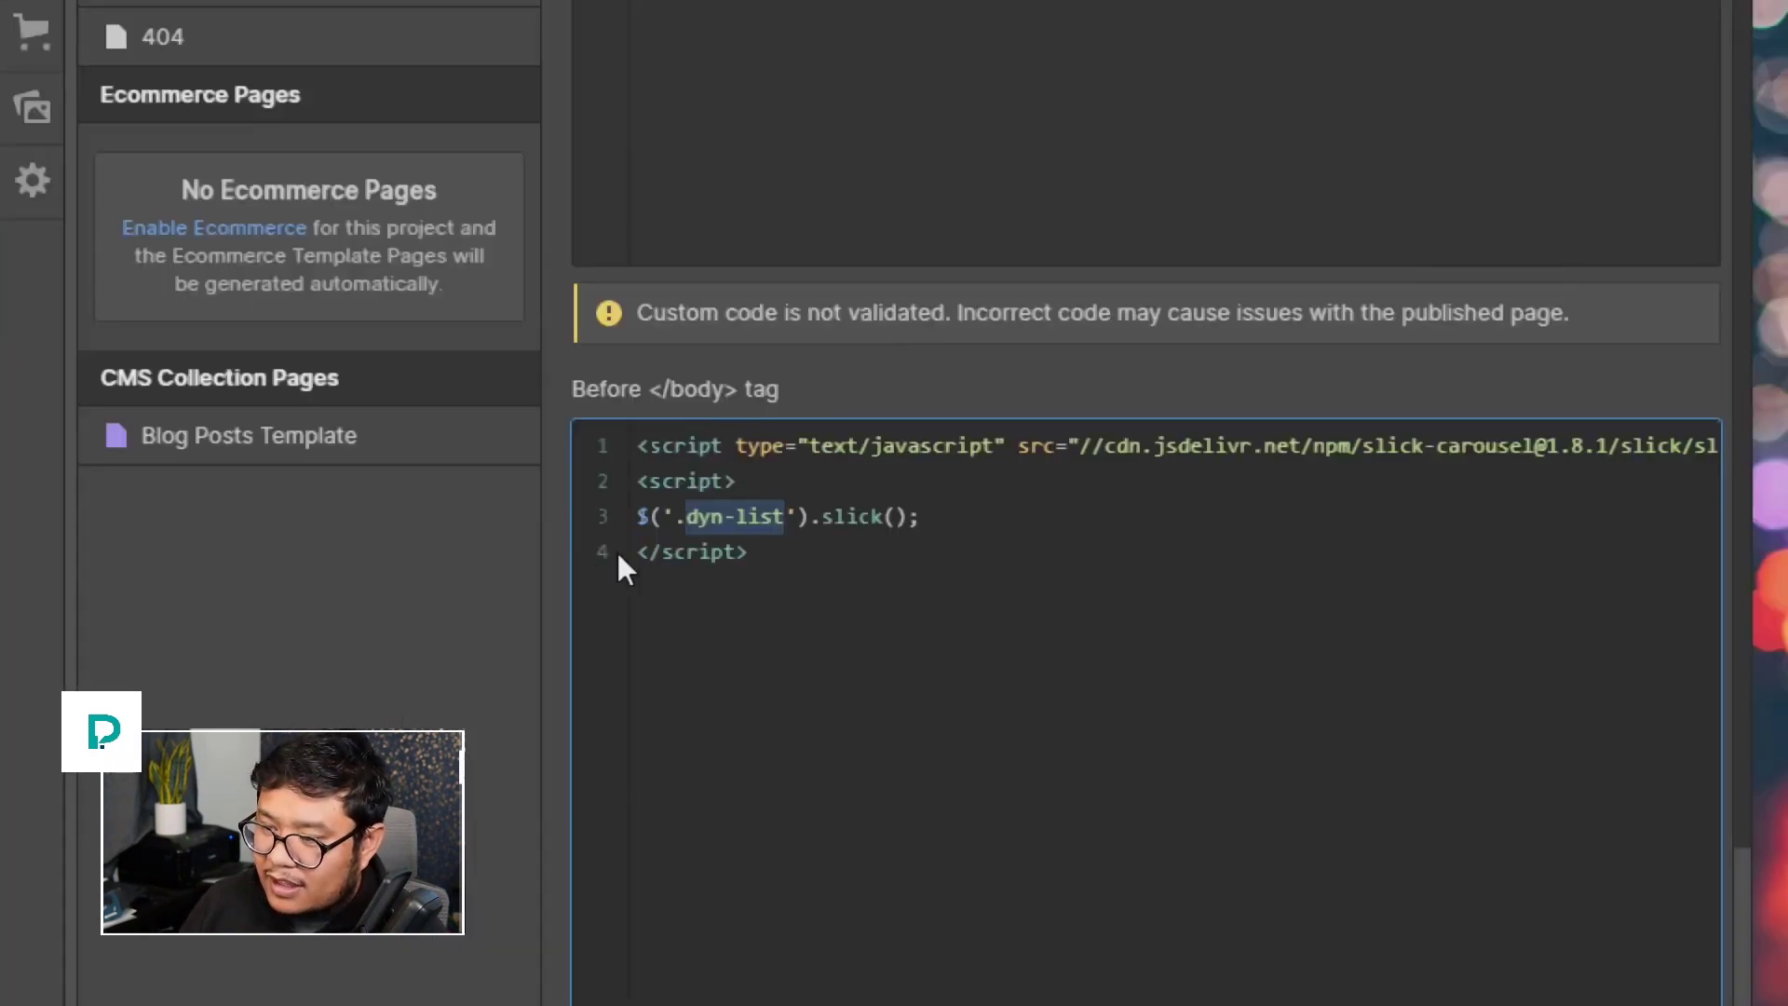
pyautogui.click(538, 453)
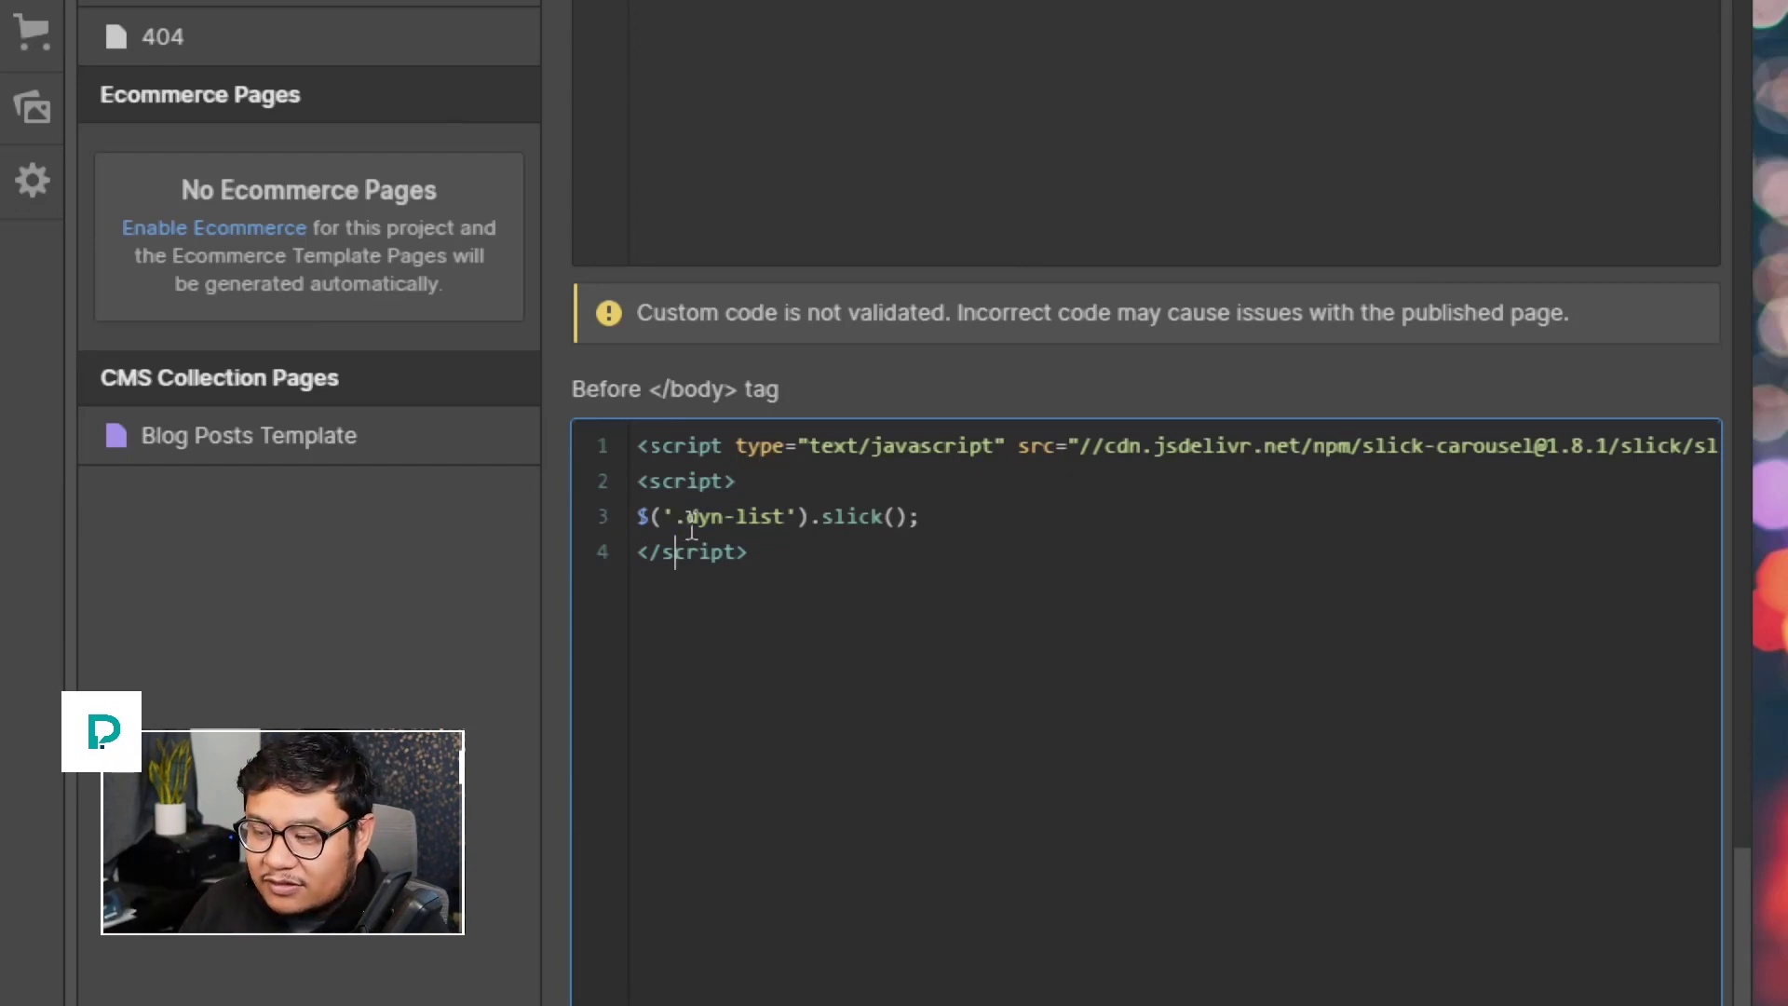
pyautogui.moveTo(809, 524); pyautogui.dragTo(920, 517)
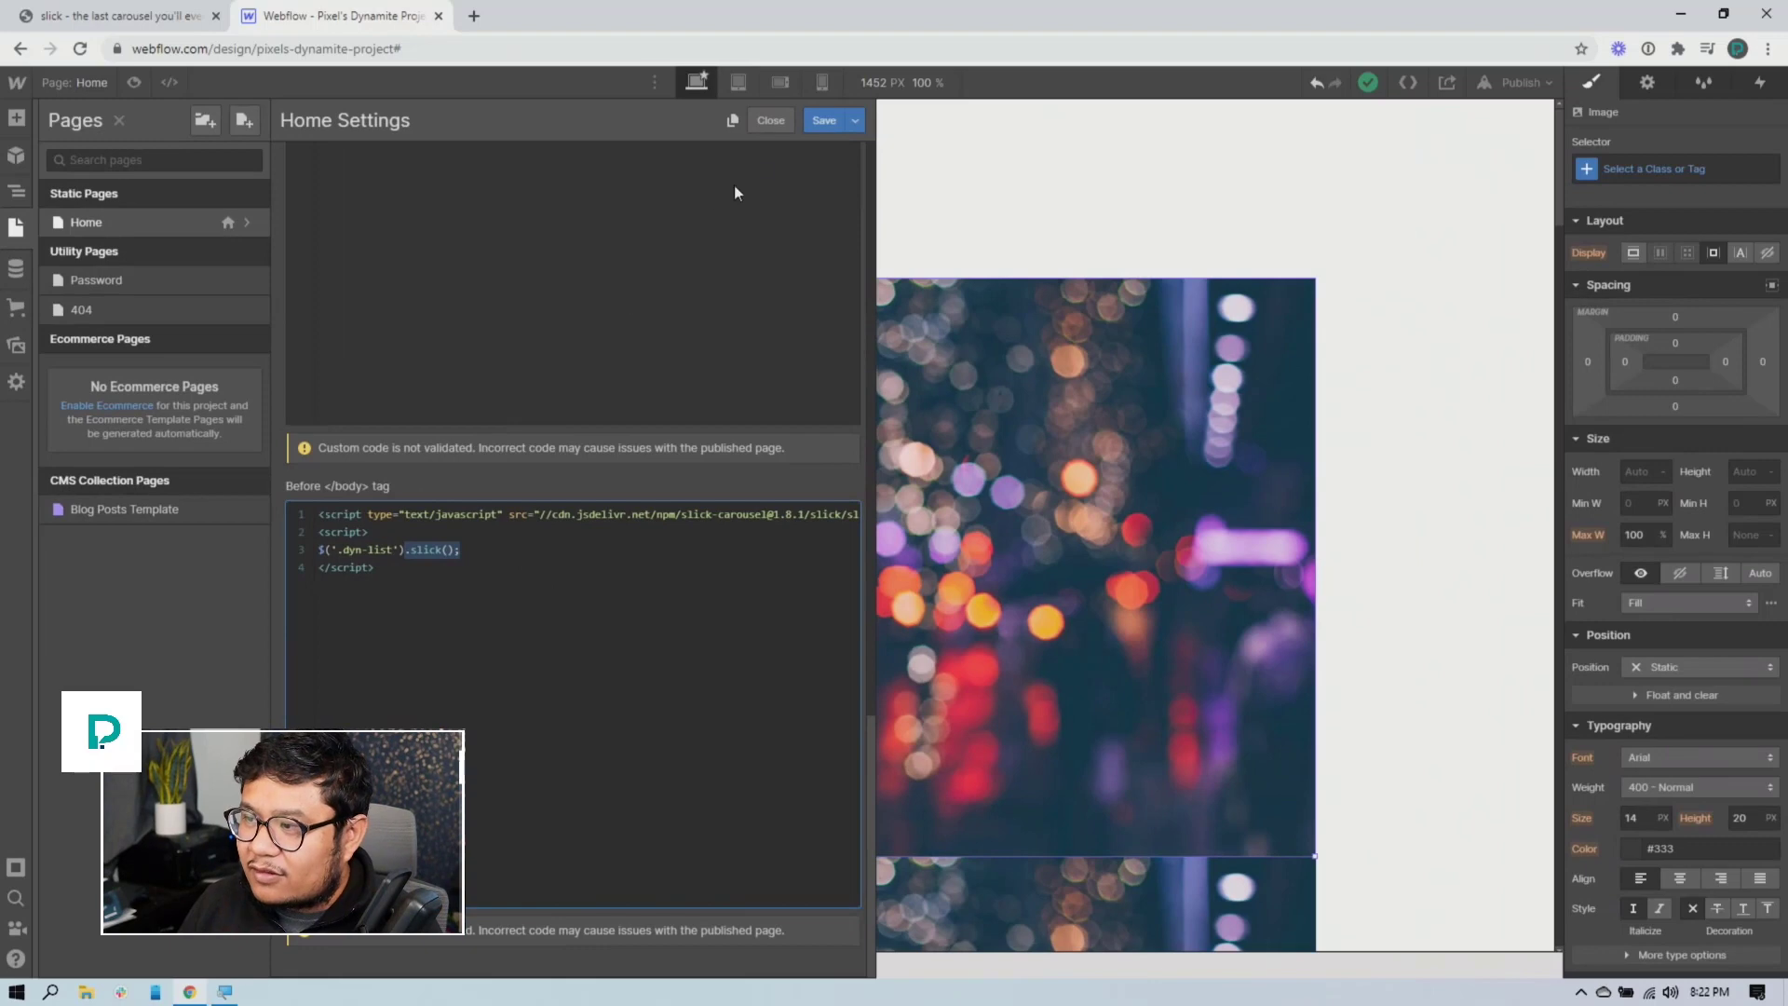
# Select the Collection List in the Navigator and assign it the class dyn-list
pyautogui.click(771, 120)
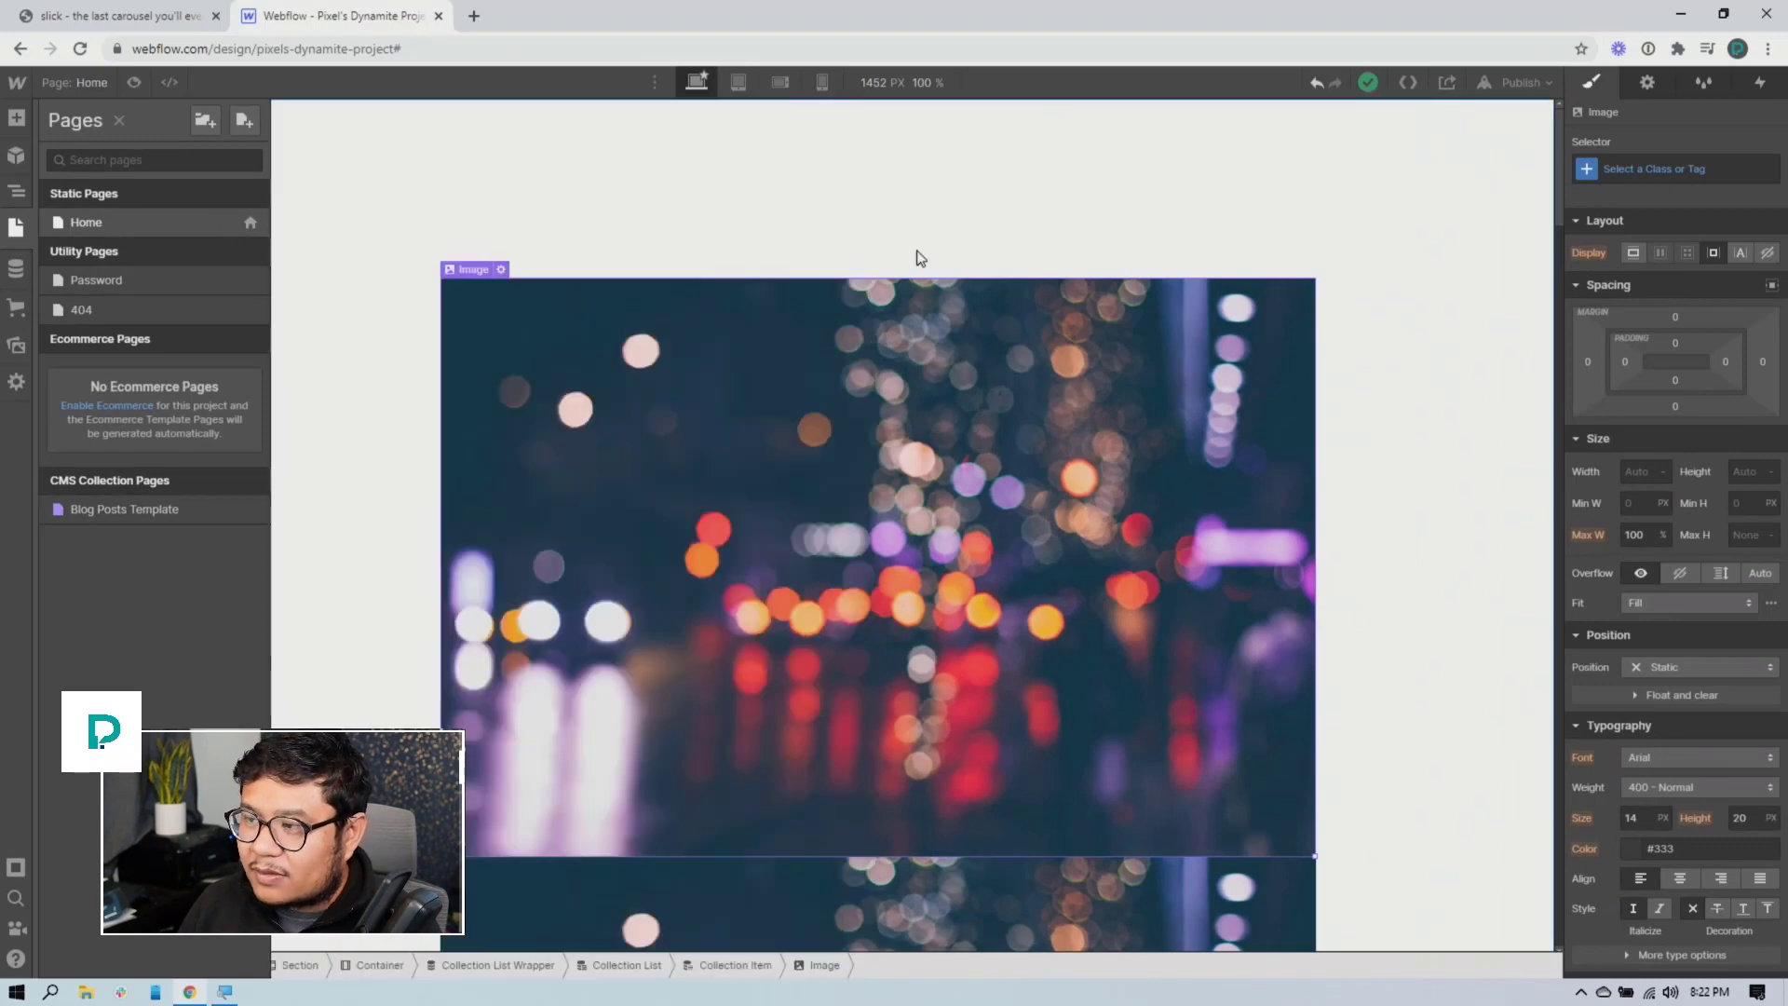
pyautogui.click(15, 191)
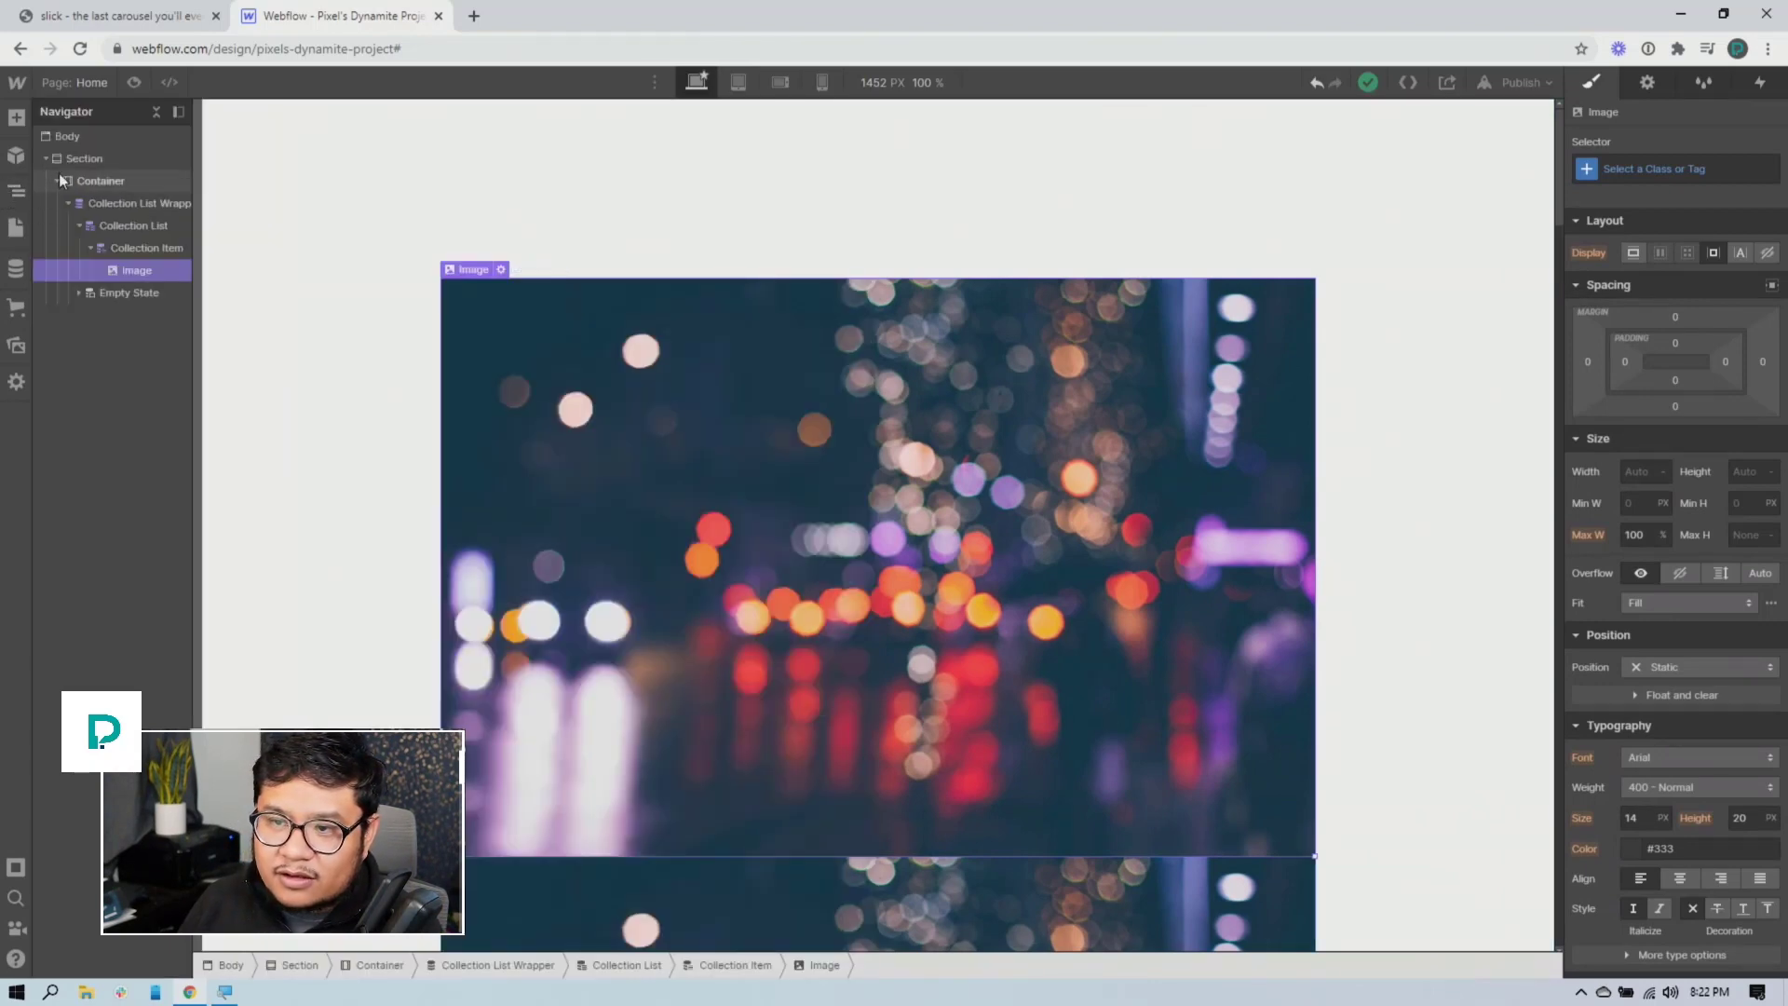
pyautogui.click(149, 223)
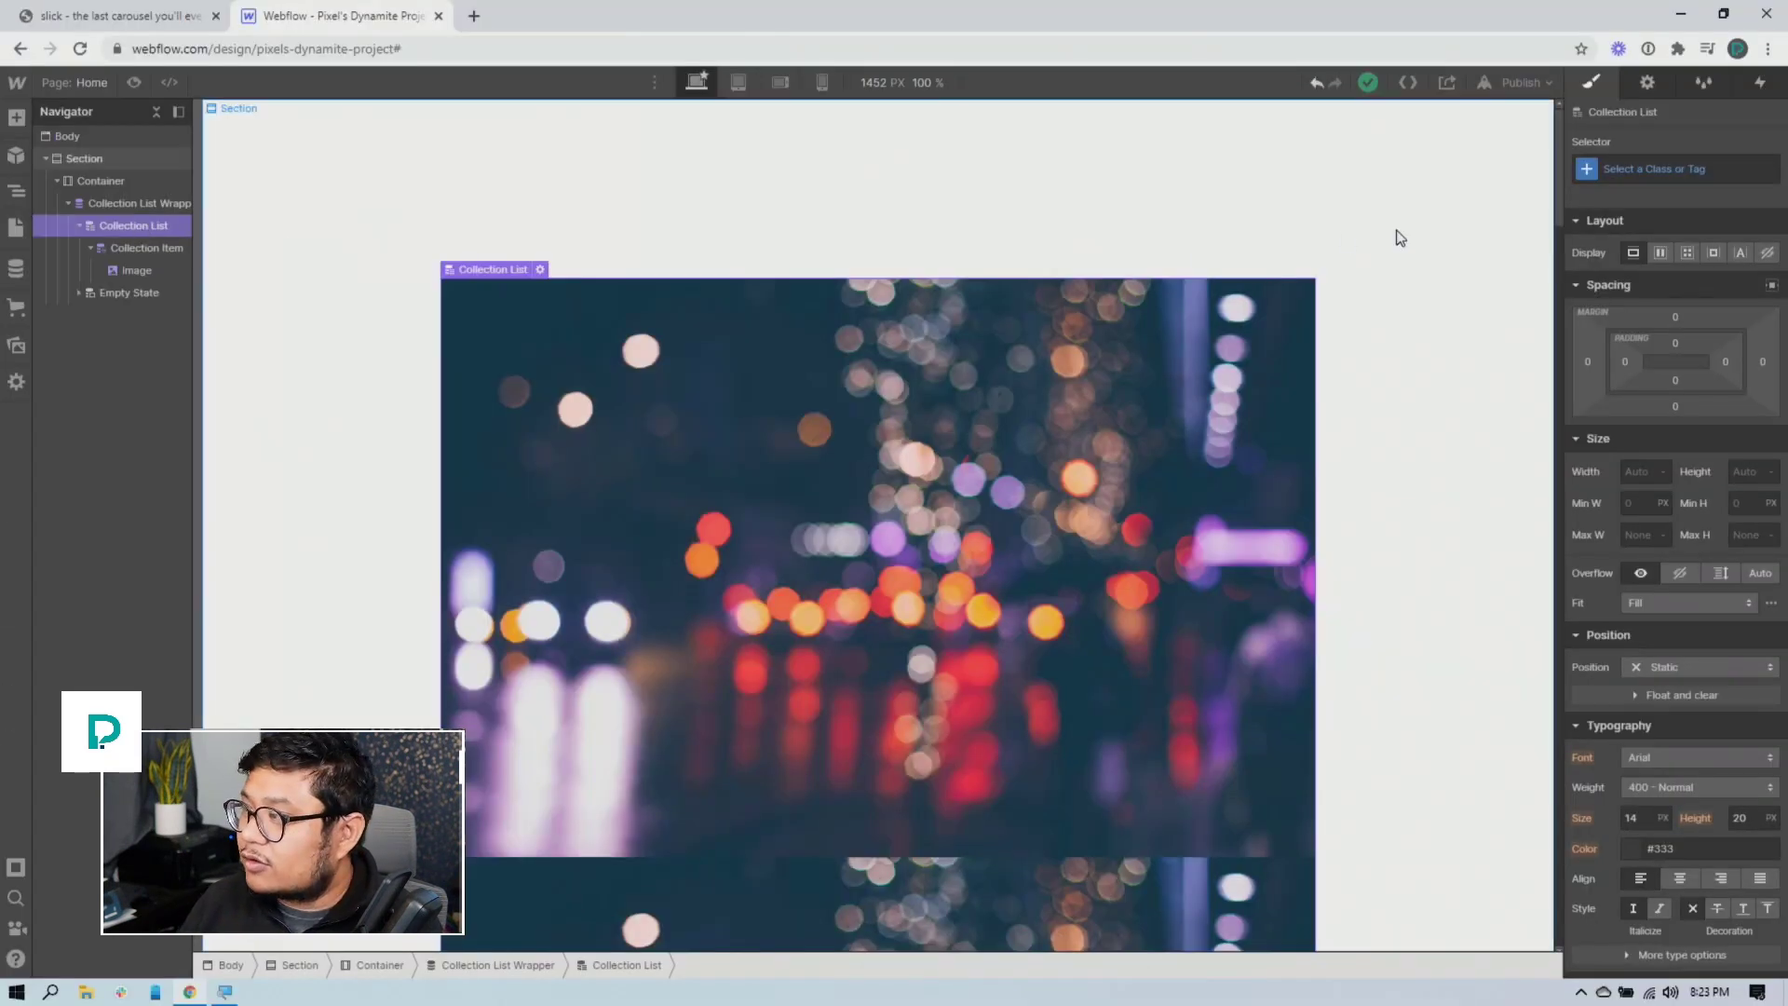
pyautogui.click(1700, 160)
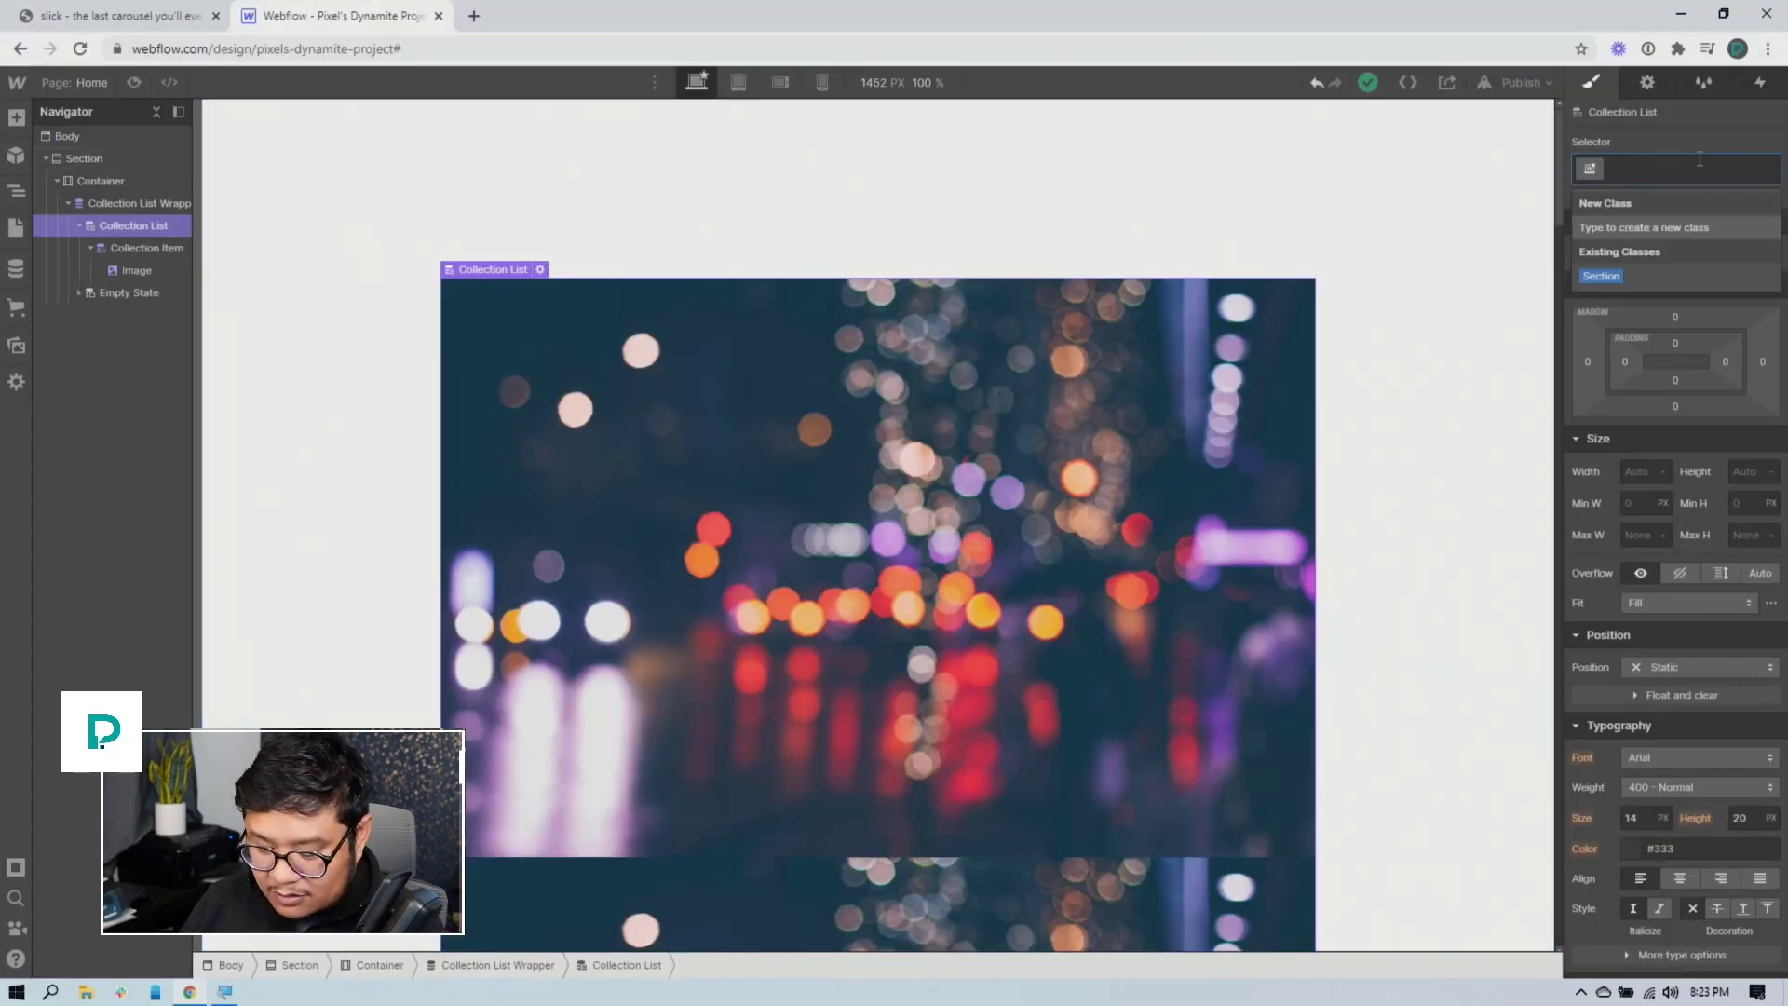
pyautogui.write('dyn-list')
pyautogui.press('Return')
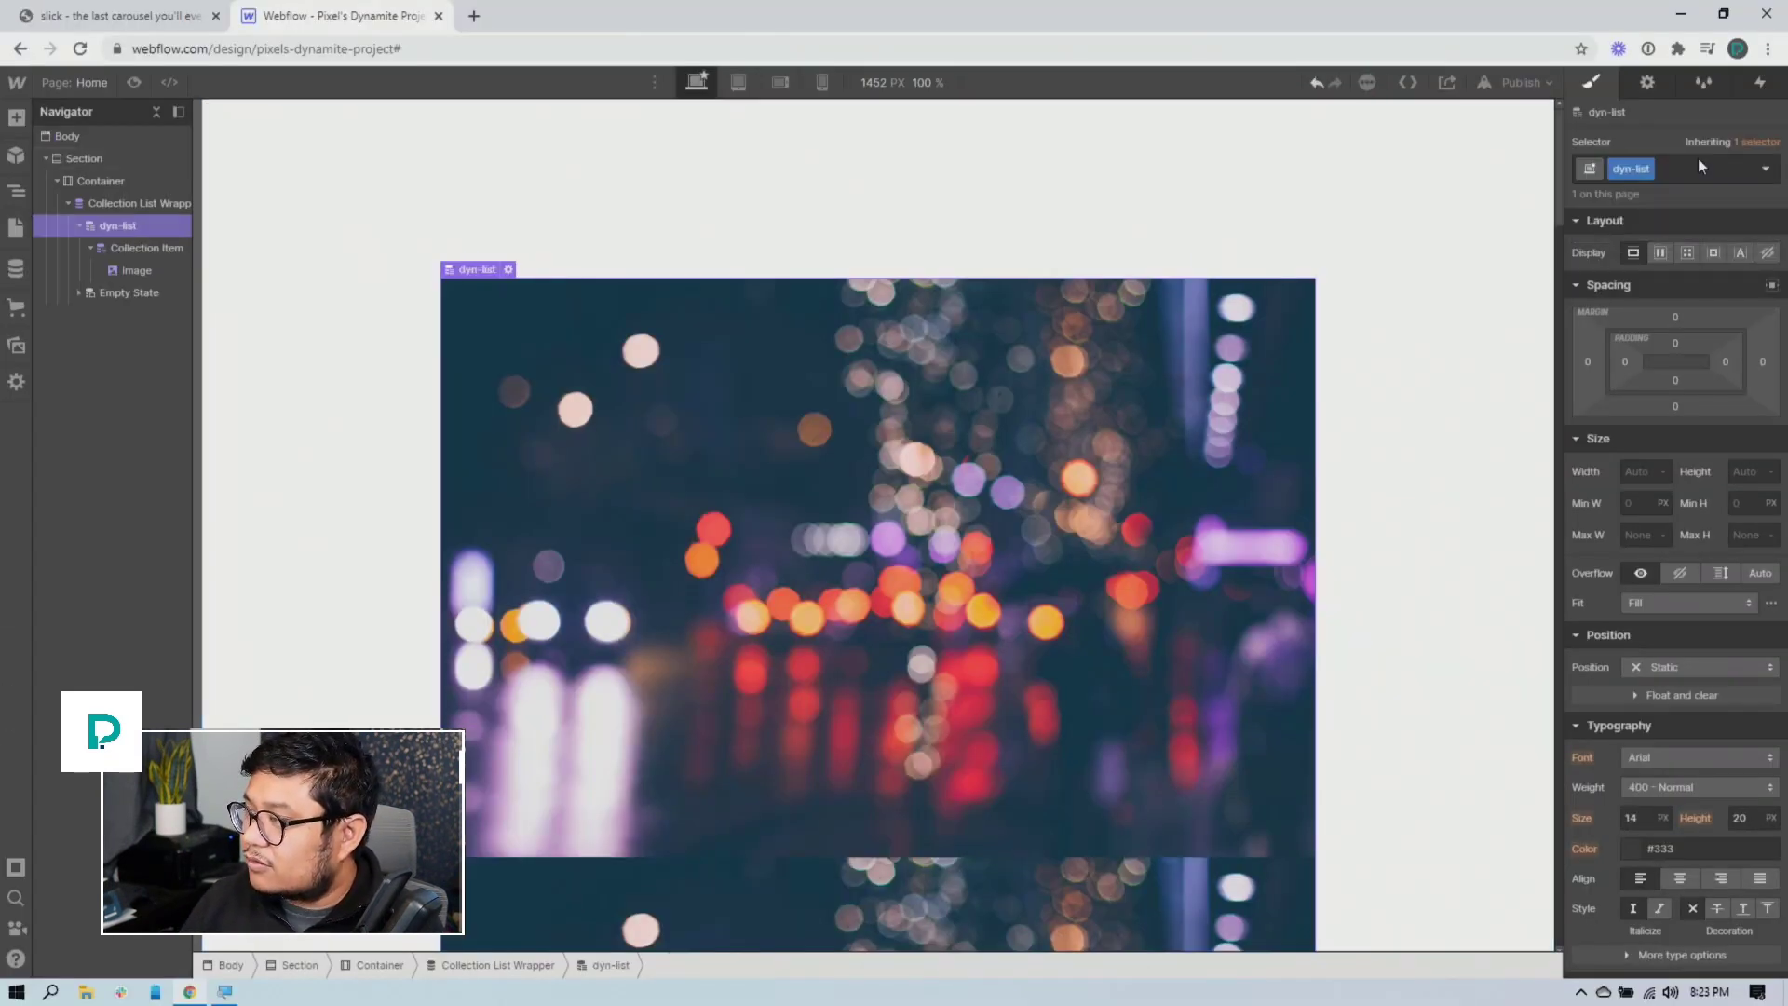
# Publish the site to its webflow.io domain
pyautogui.click(1520, 83)
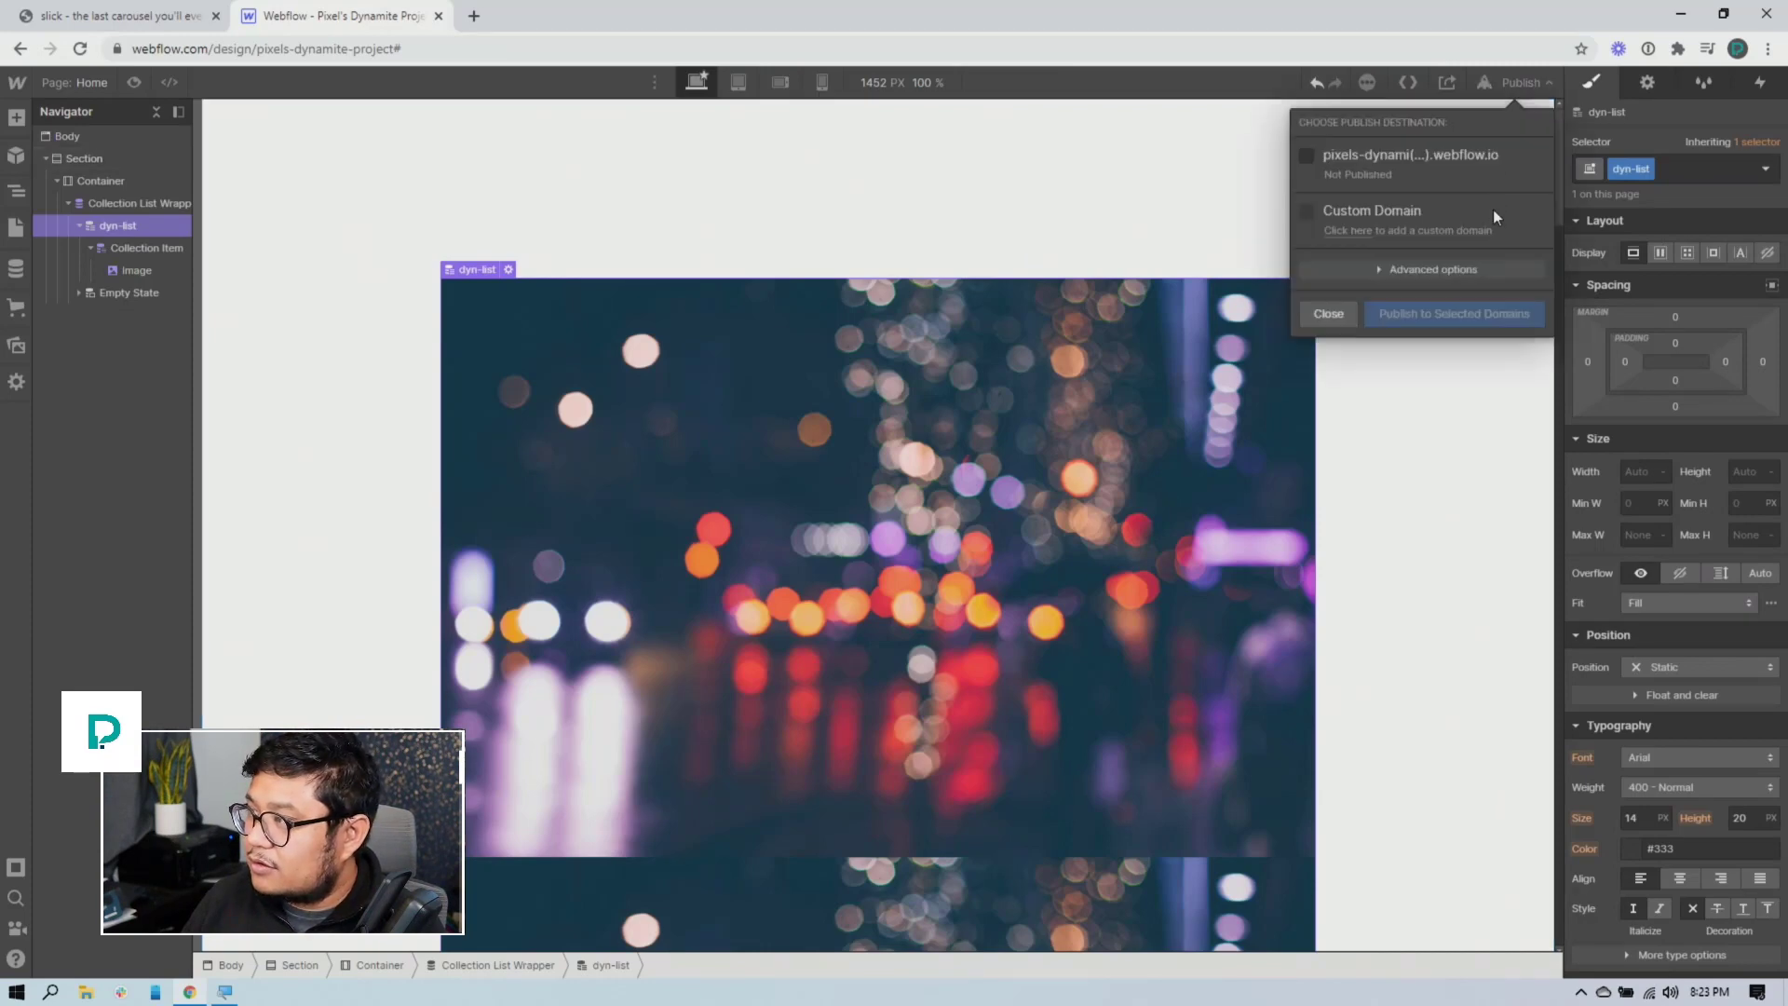
pyautogui.click(1356, 155)
pyautogui.click(1423, 318)
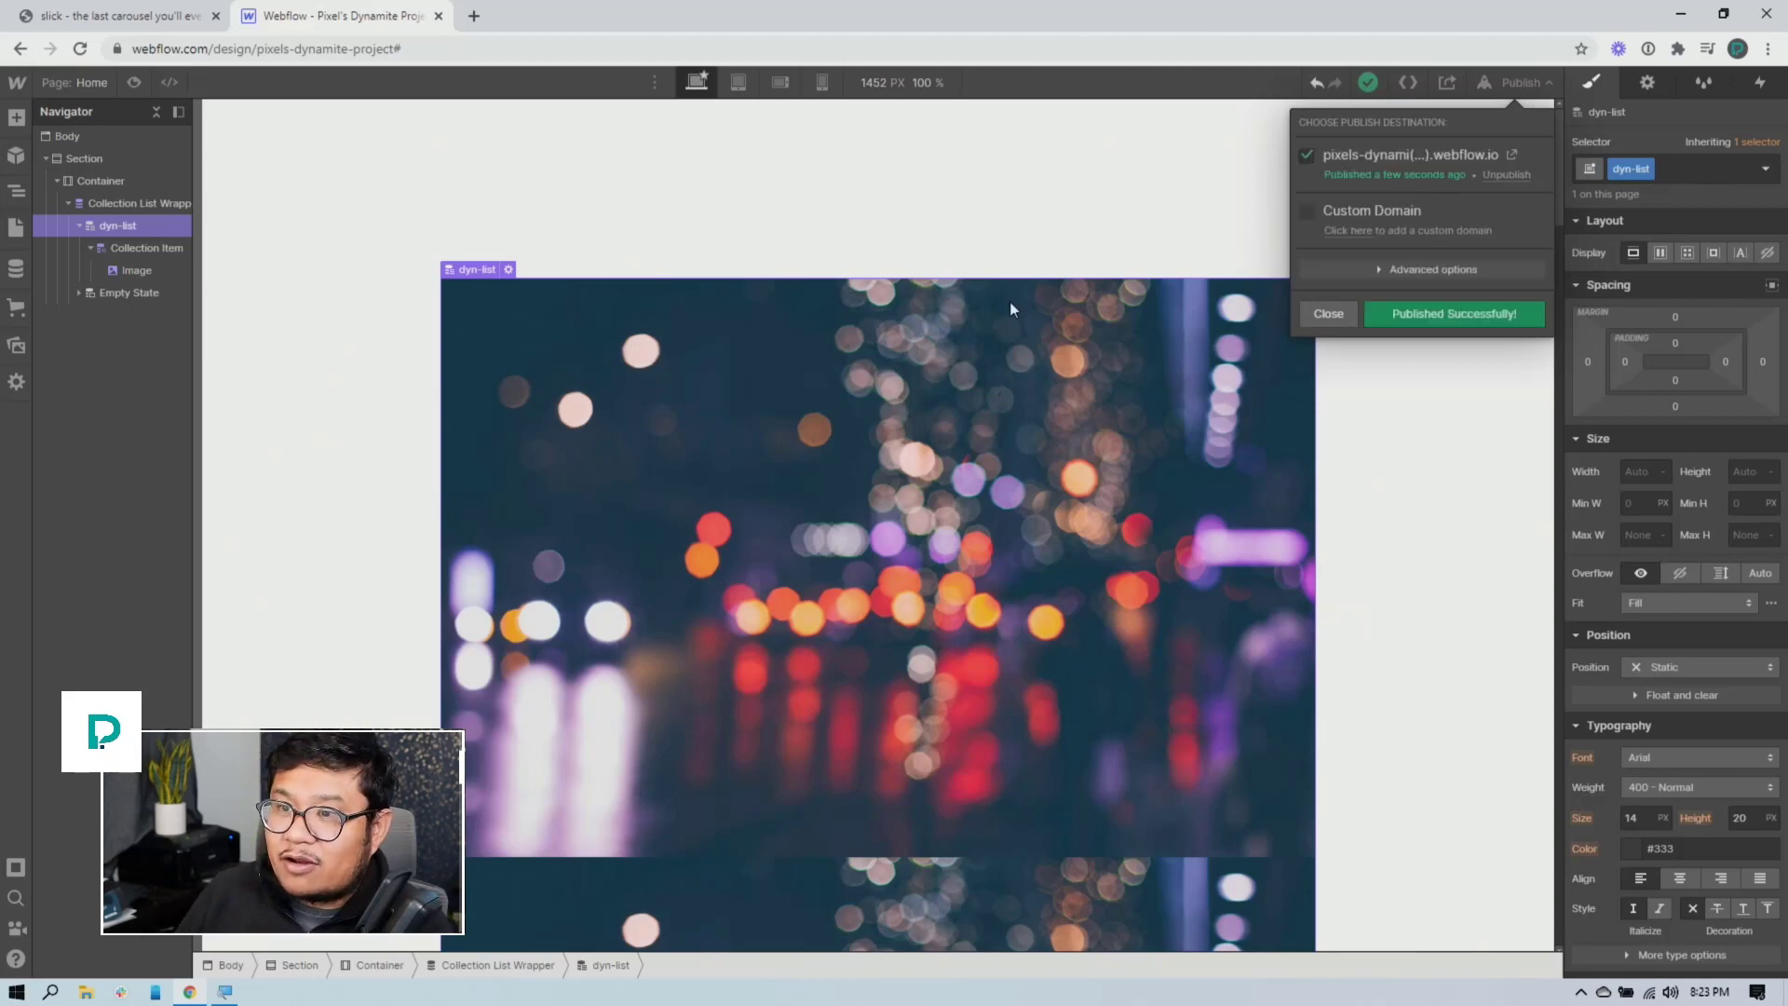
# Open the live site and test the carousel with three Previous and seven Next clicks
pyautogui.click(1511, 154)
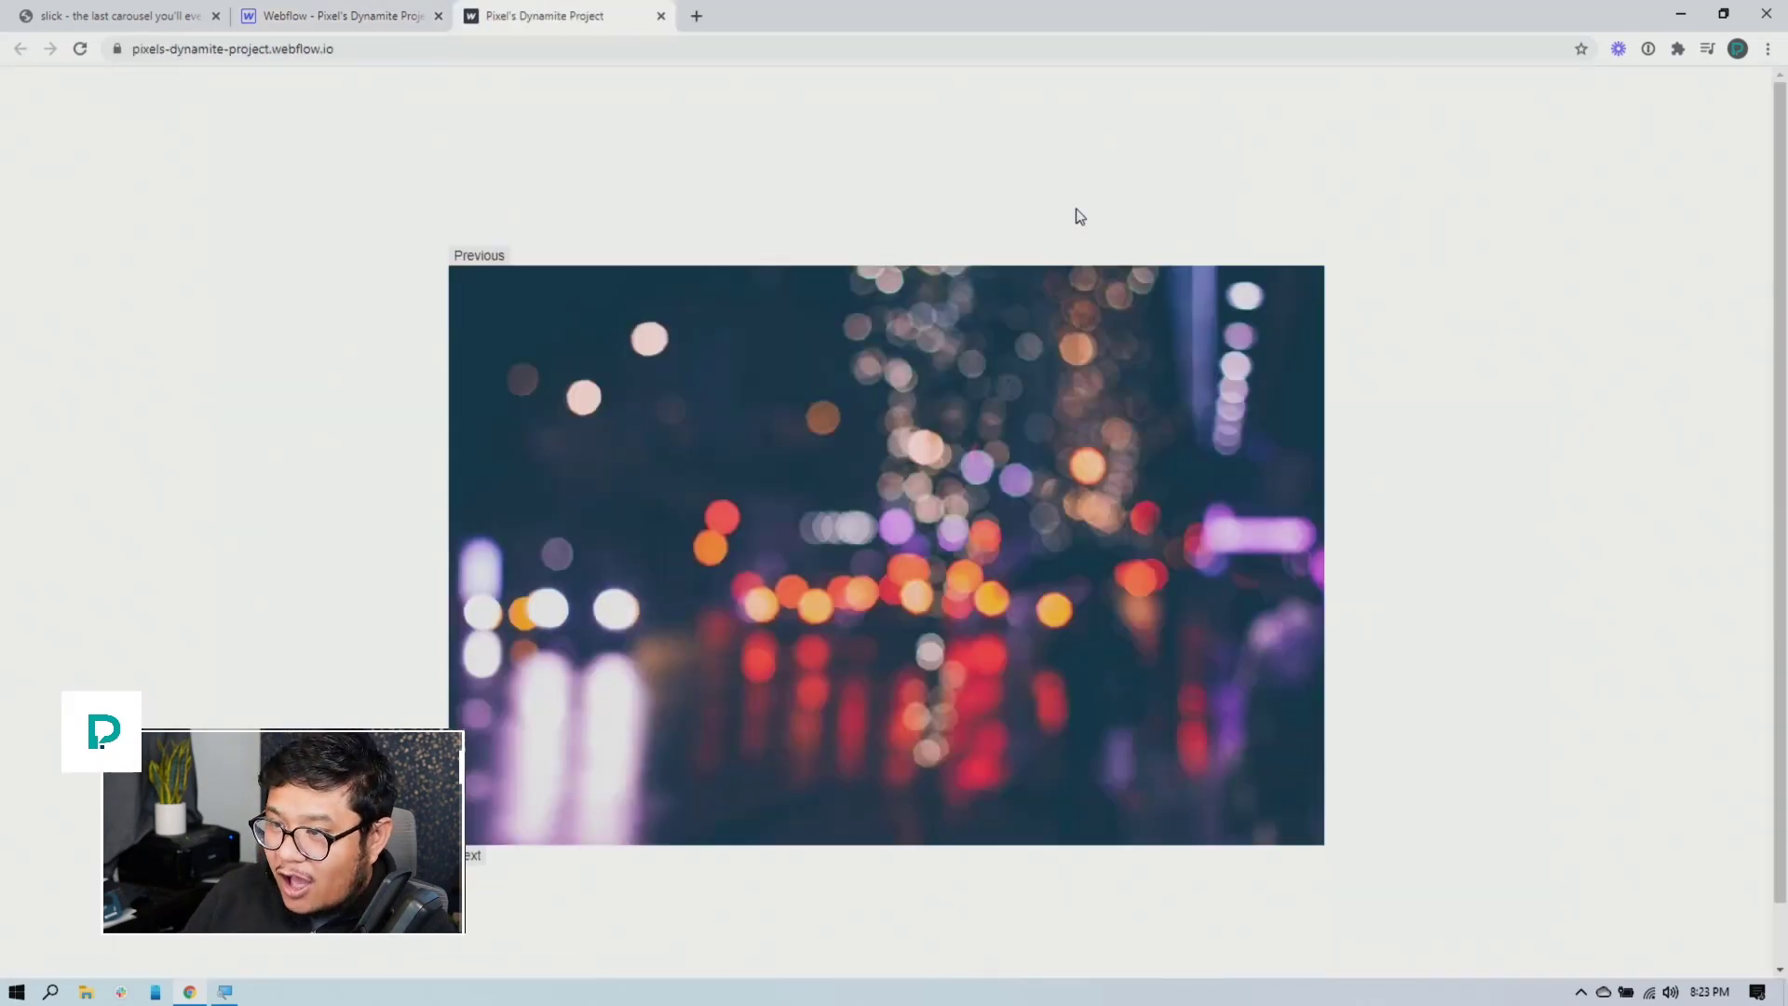
pyautogui.click(492, 257)
pyautogui.click(492, 257)
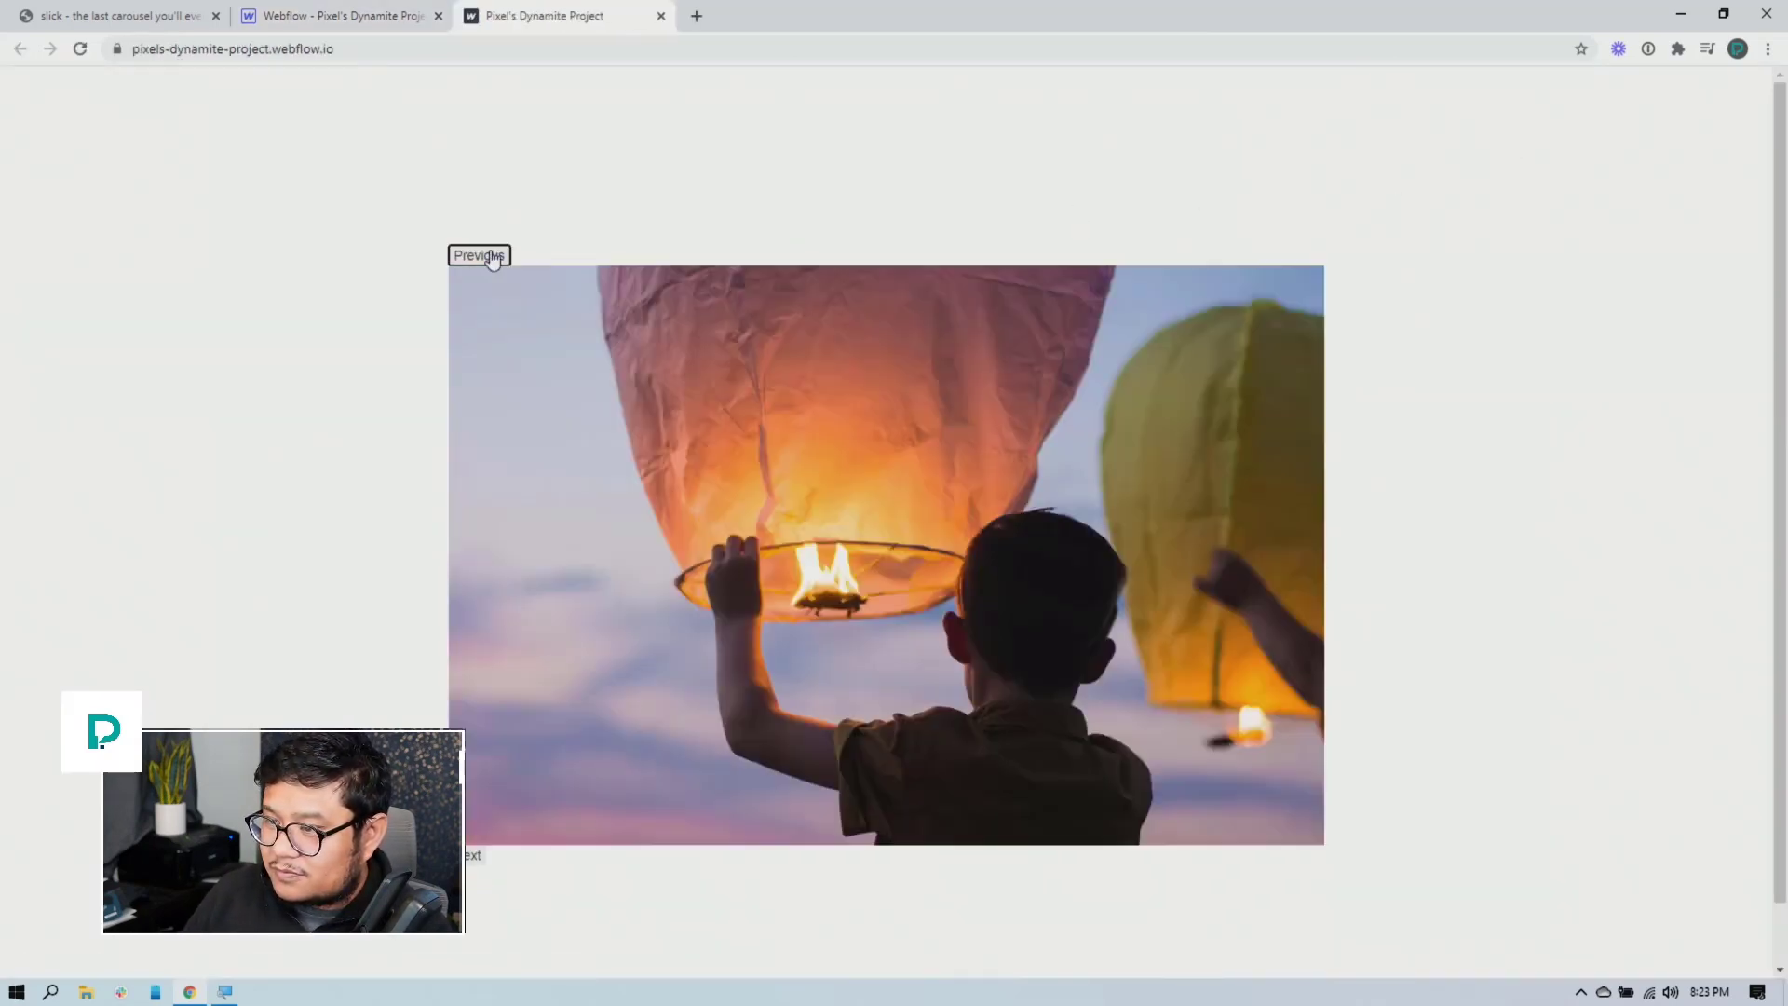
pyautogui.click(492, 257)
pyautogui.click(471, 857)
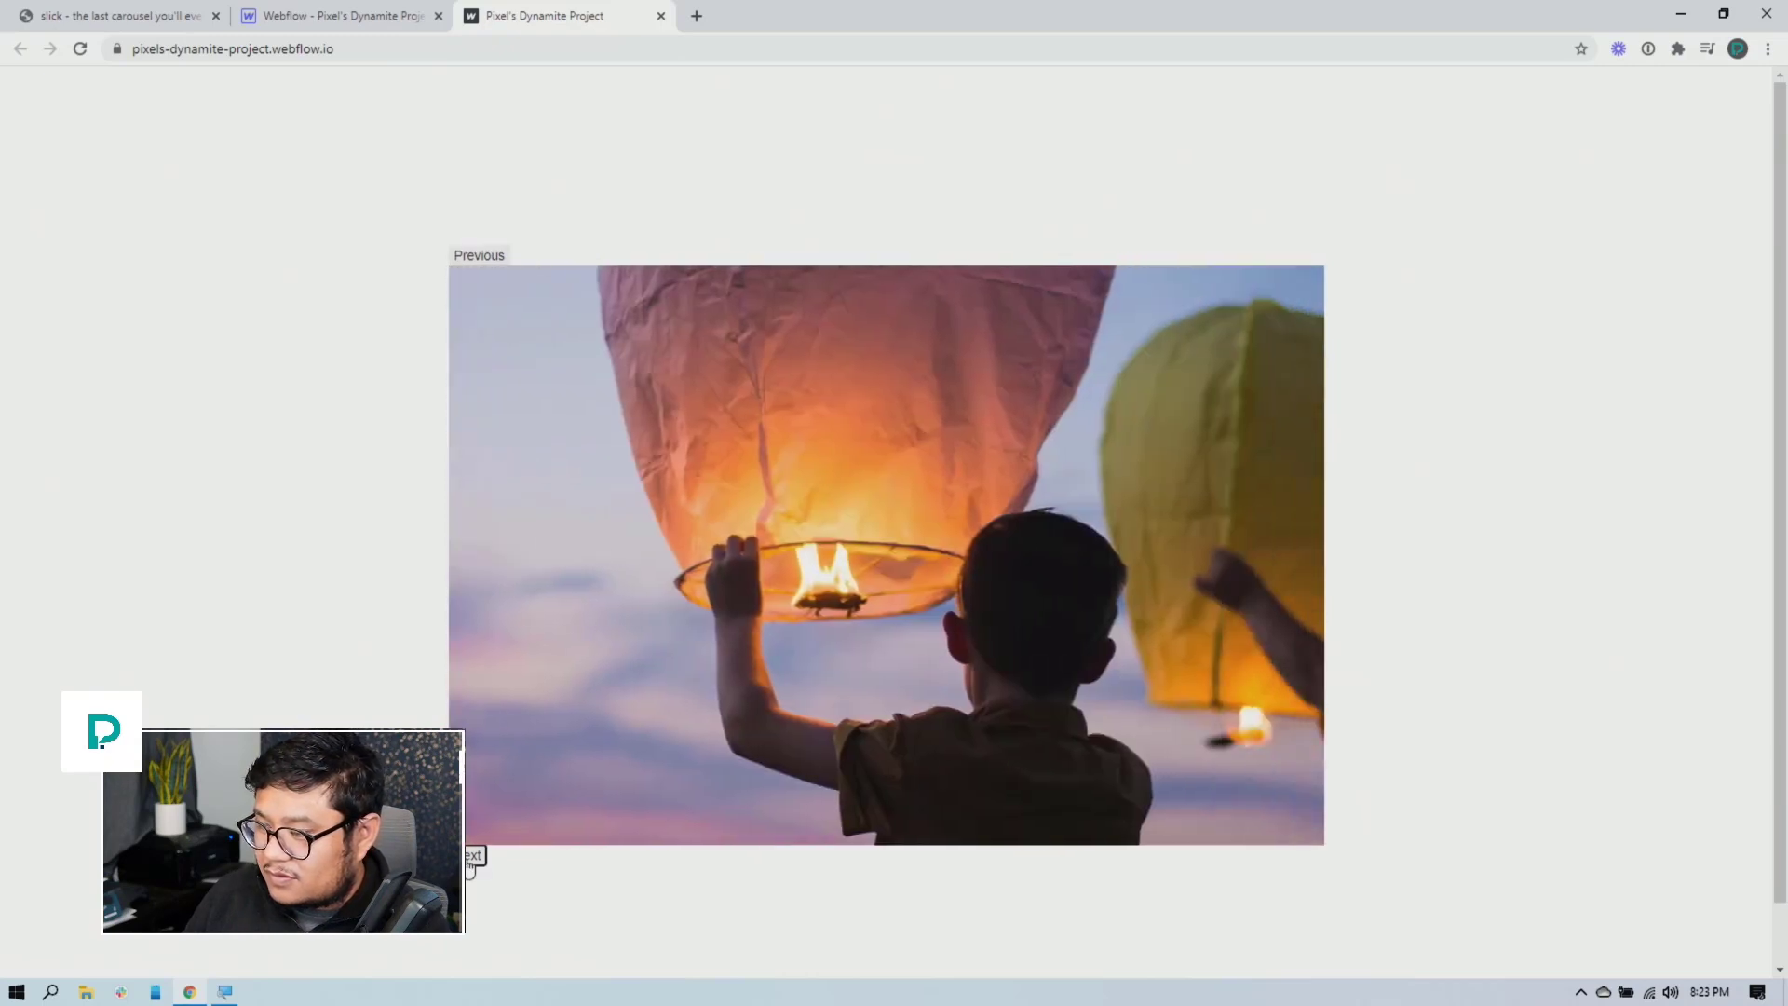
pyautogui.click(471, 857)
pyautogui.click(472, 857)
pyautogui.click(471, 857)
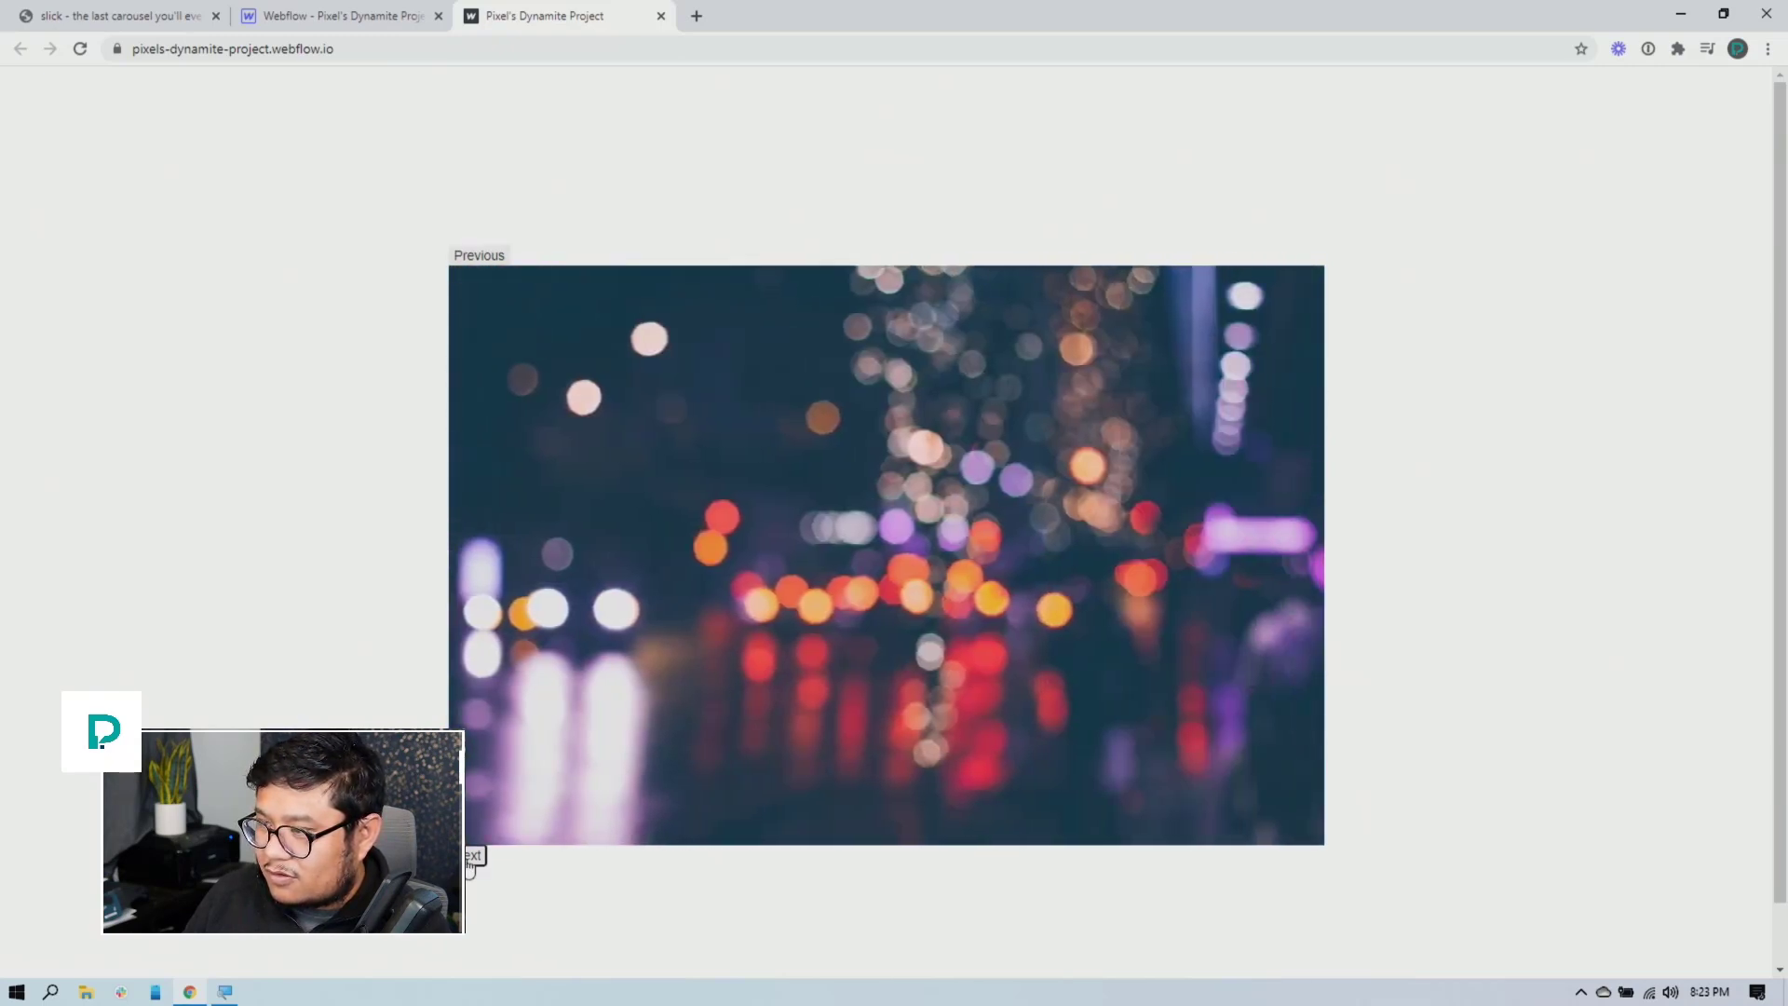
pyautogui.click(472, 857)
pyautogui.click(472, 857)
pyautogui.click(471, 857)
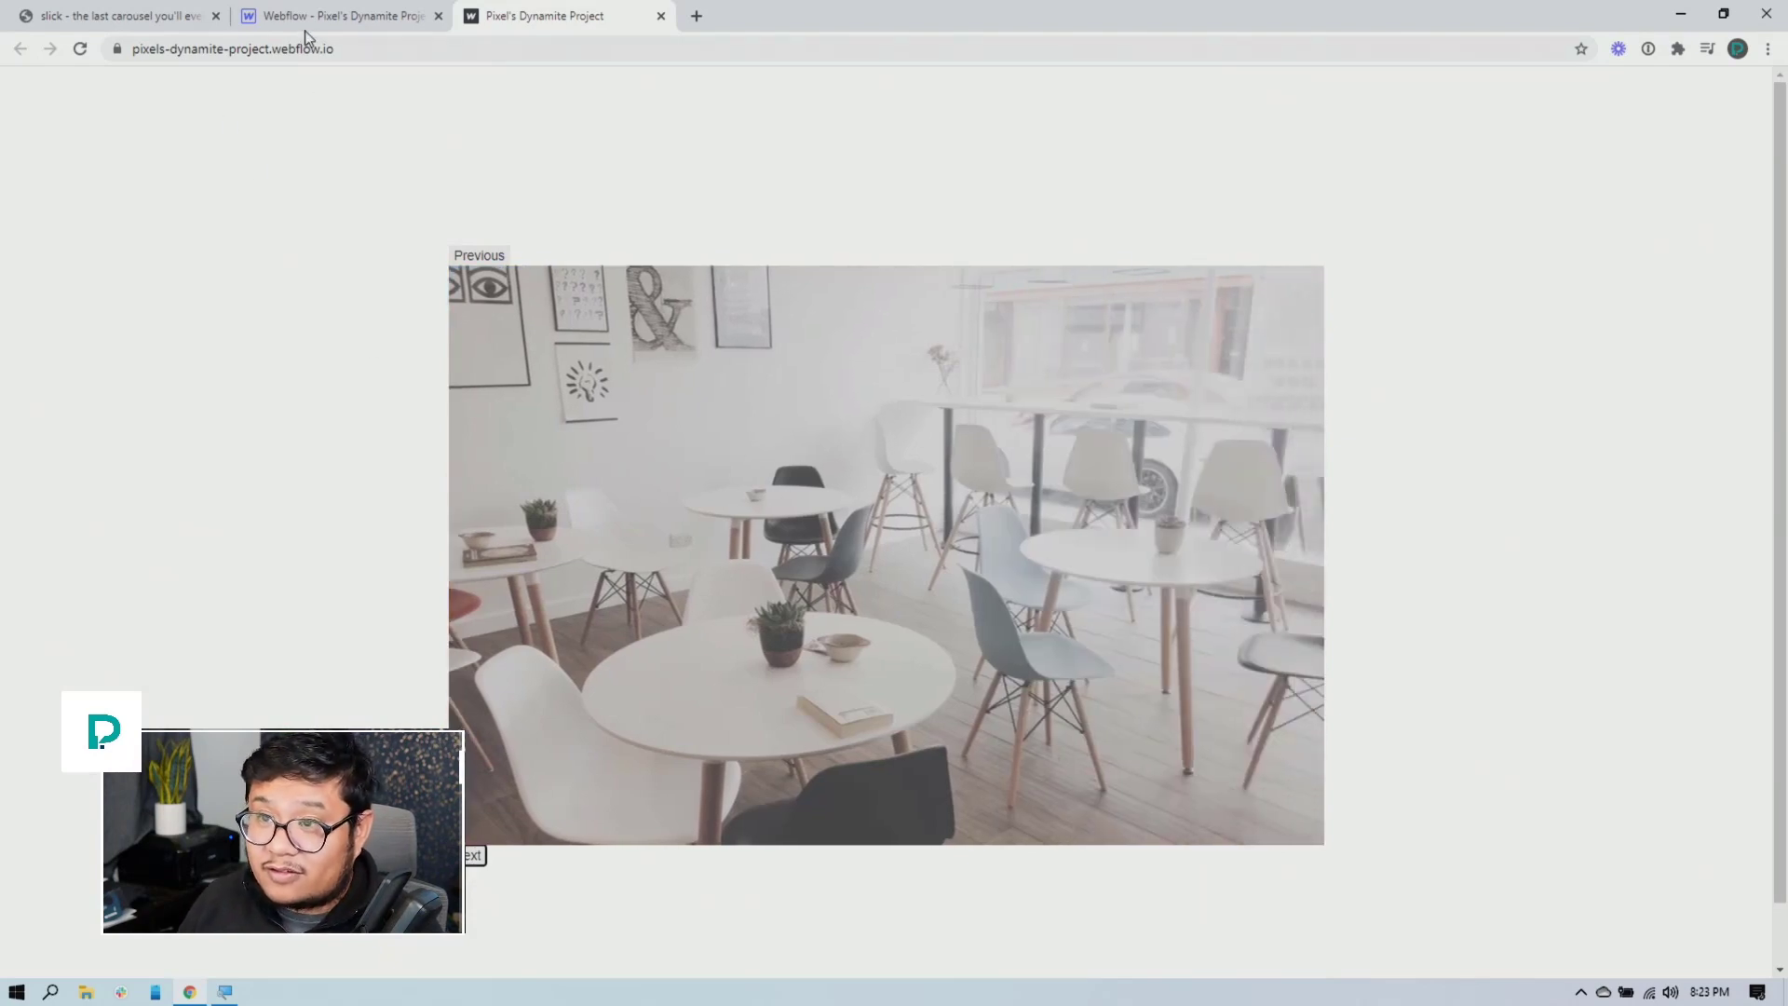
pyautogui.click(301, 19)
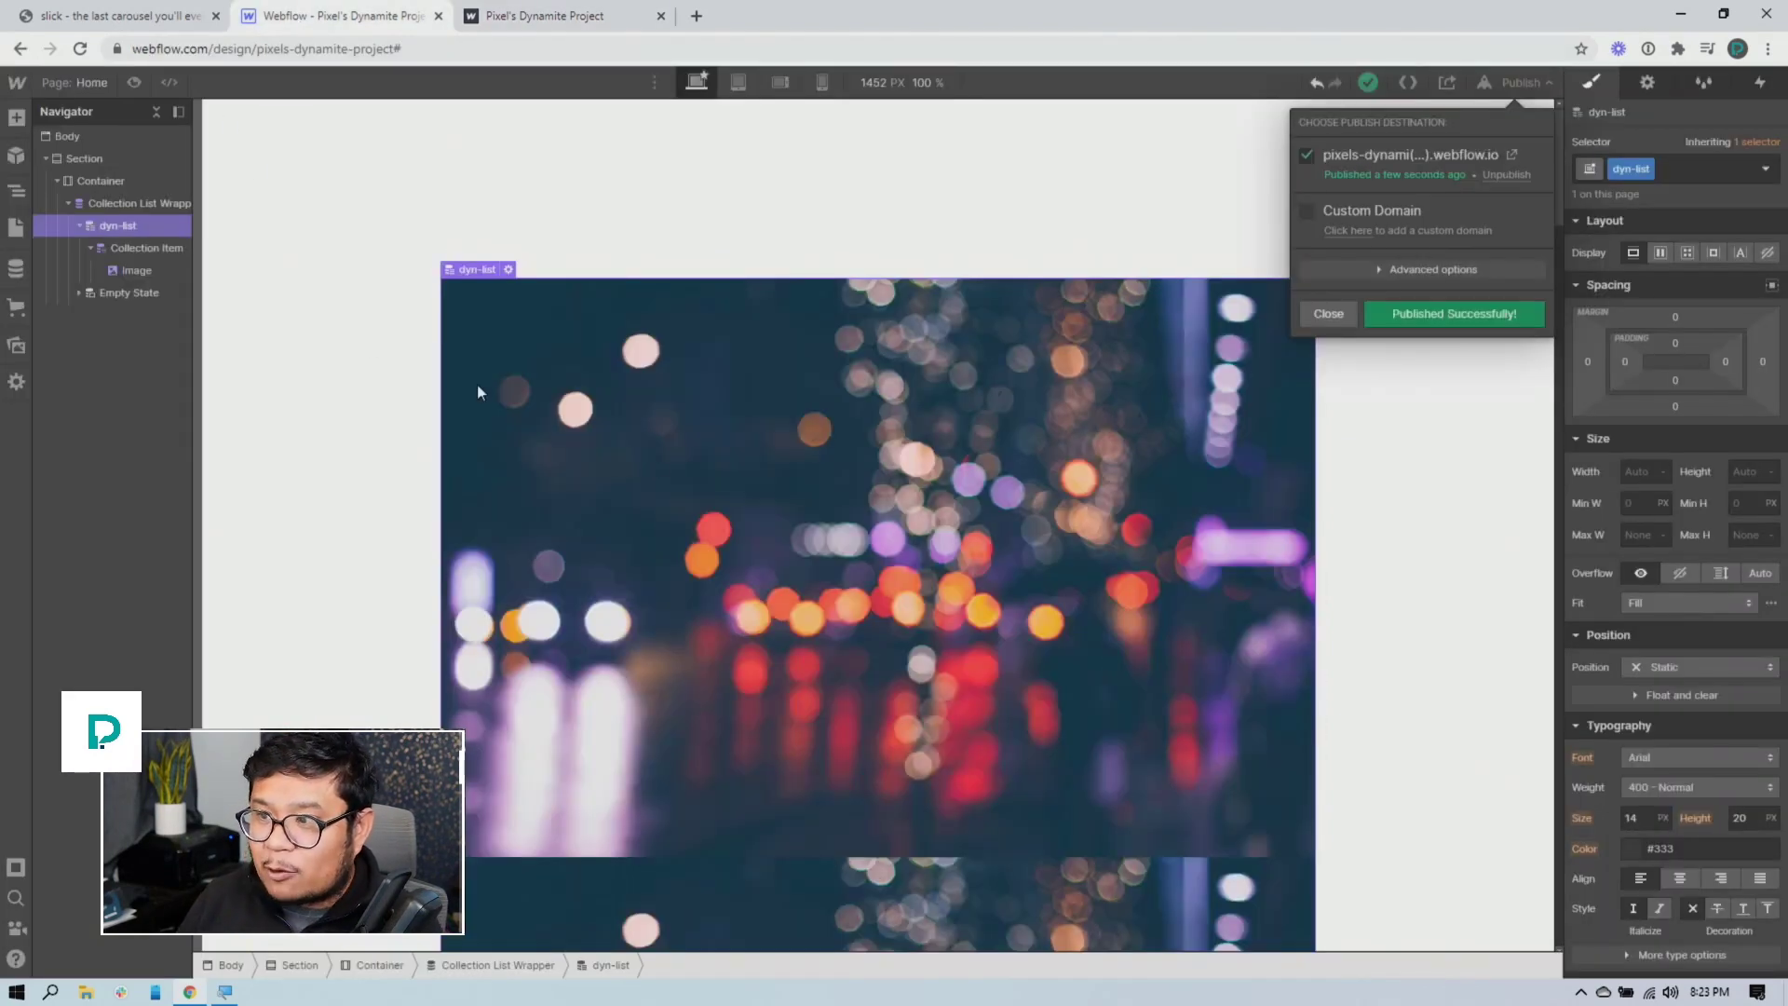
# Drag a Grid into the Collection Item and delete its second row, leaving two columns
pyautogui.press('Escape')
pyautogui.scroll(-2, 739, 574)
pyautogui.click(697, 491)
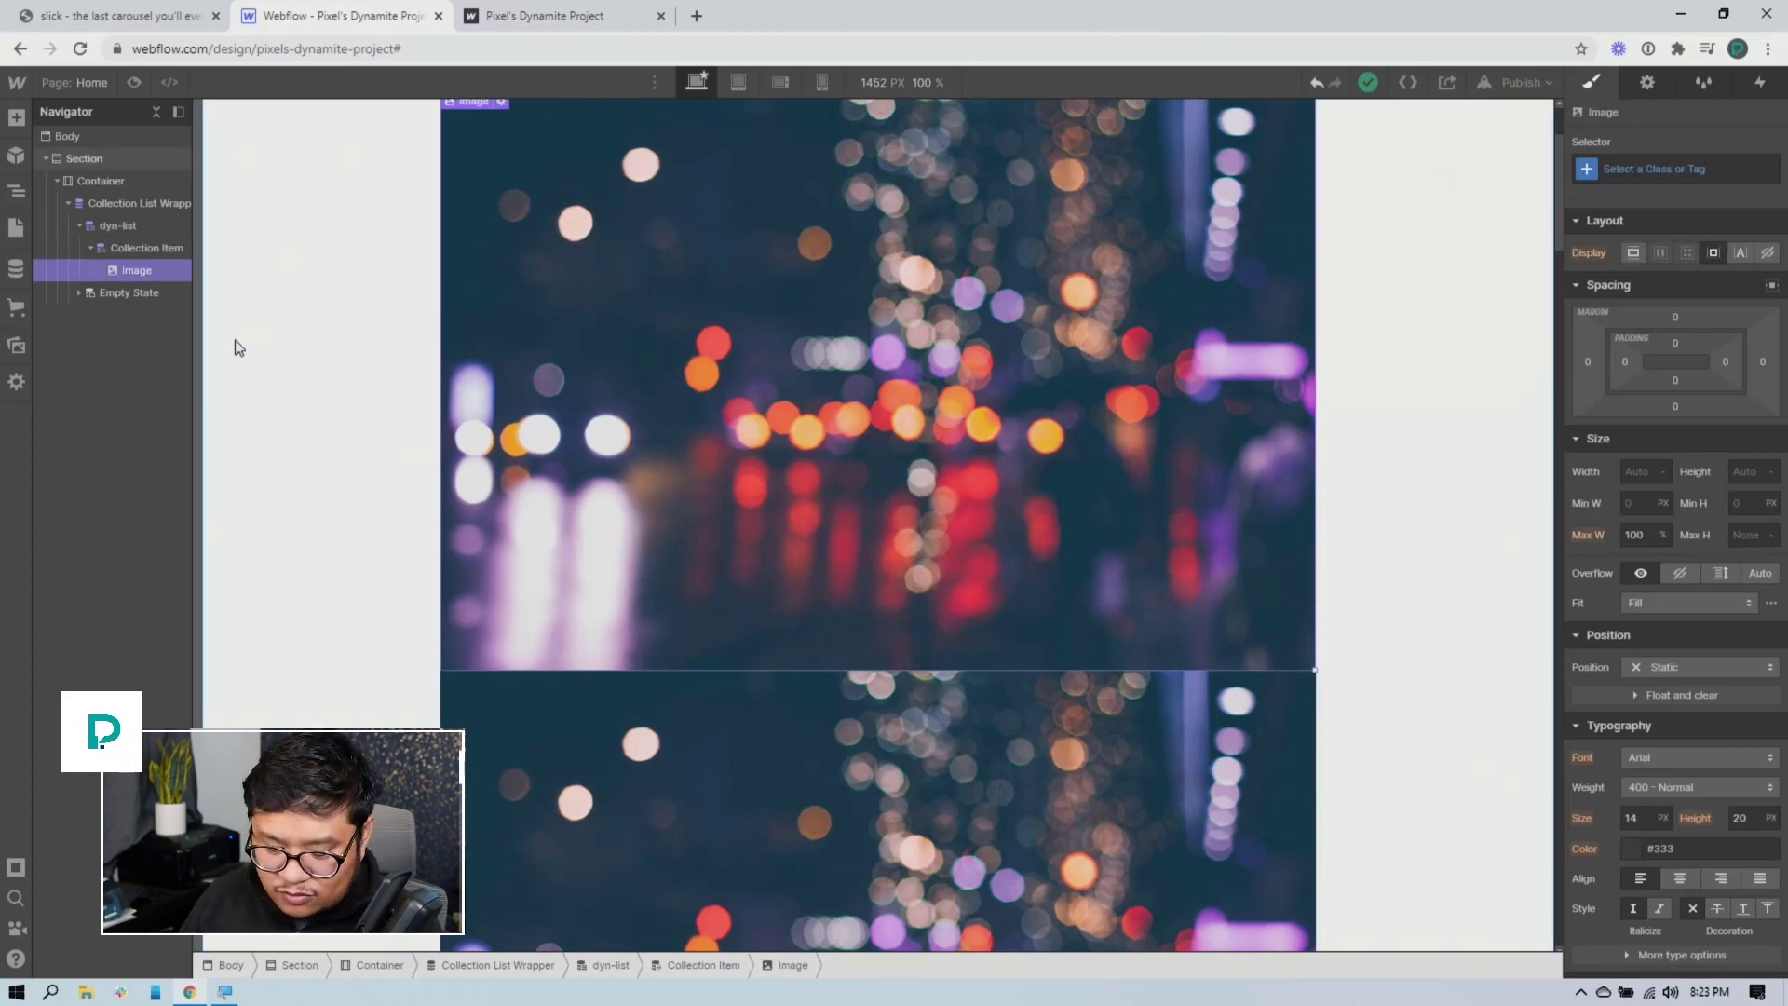
pyautogui.press('a')
pyautogui.moveTo(224, 313); pyautogui.dragTo(170, 282)
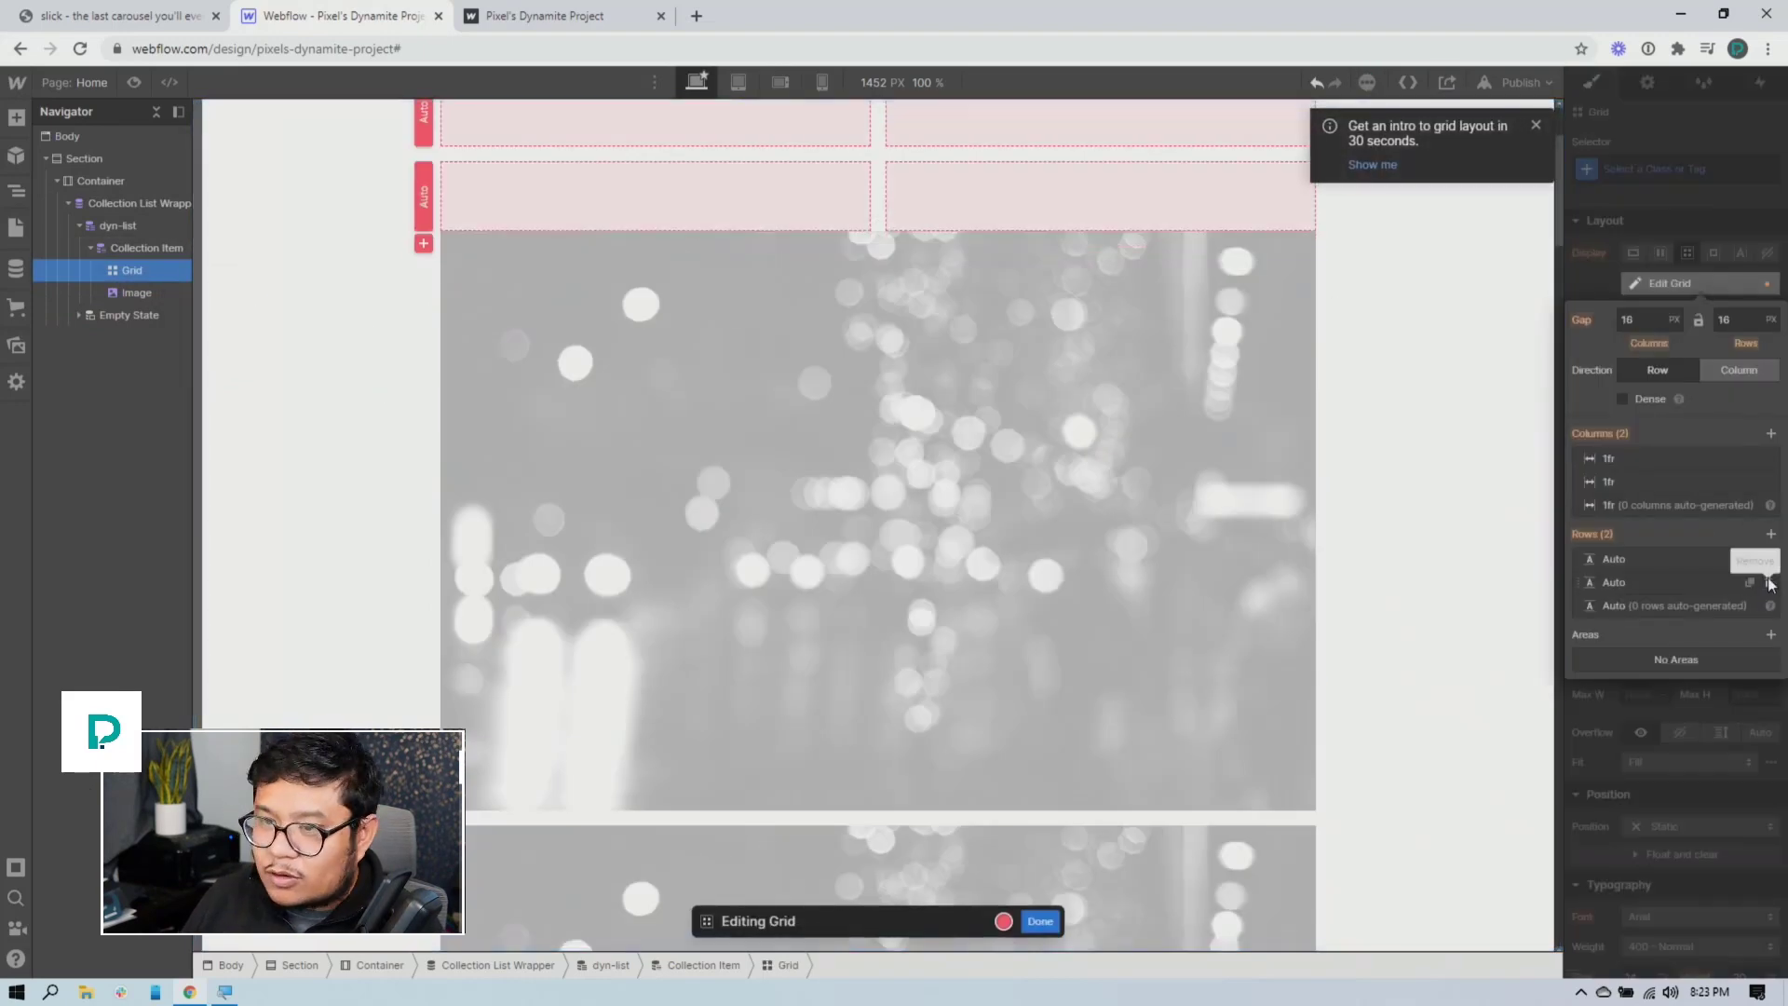
pyautogui.click(1768, 582)
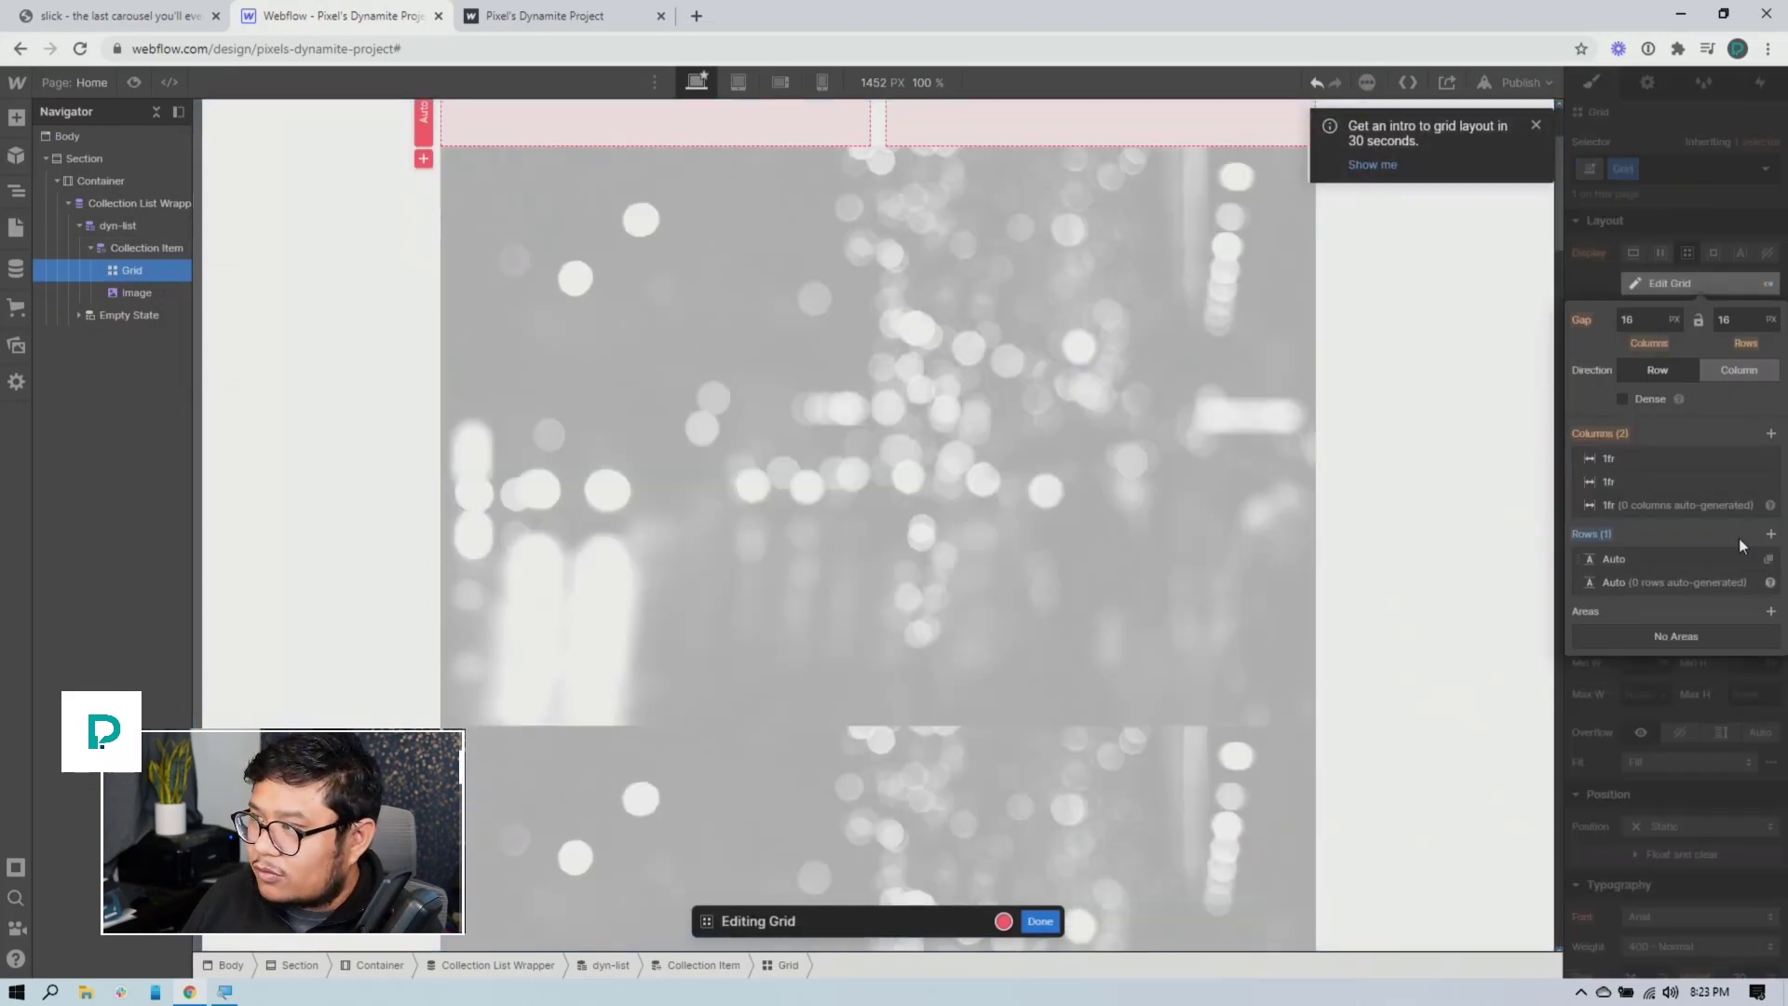
pyautogui.click(1535, 125)
pyautogui.scroll(2, 1181, 431)
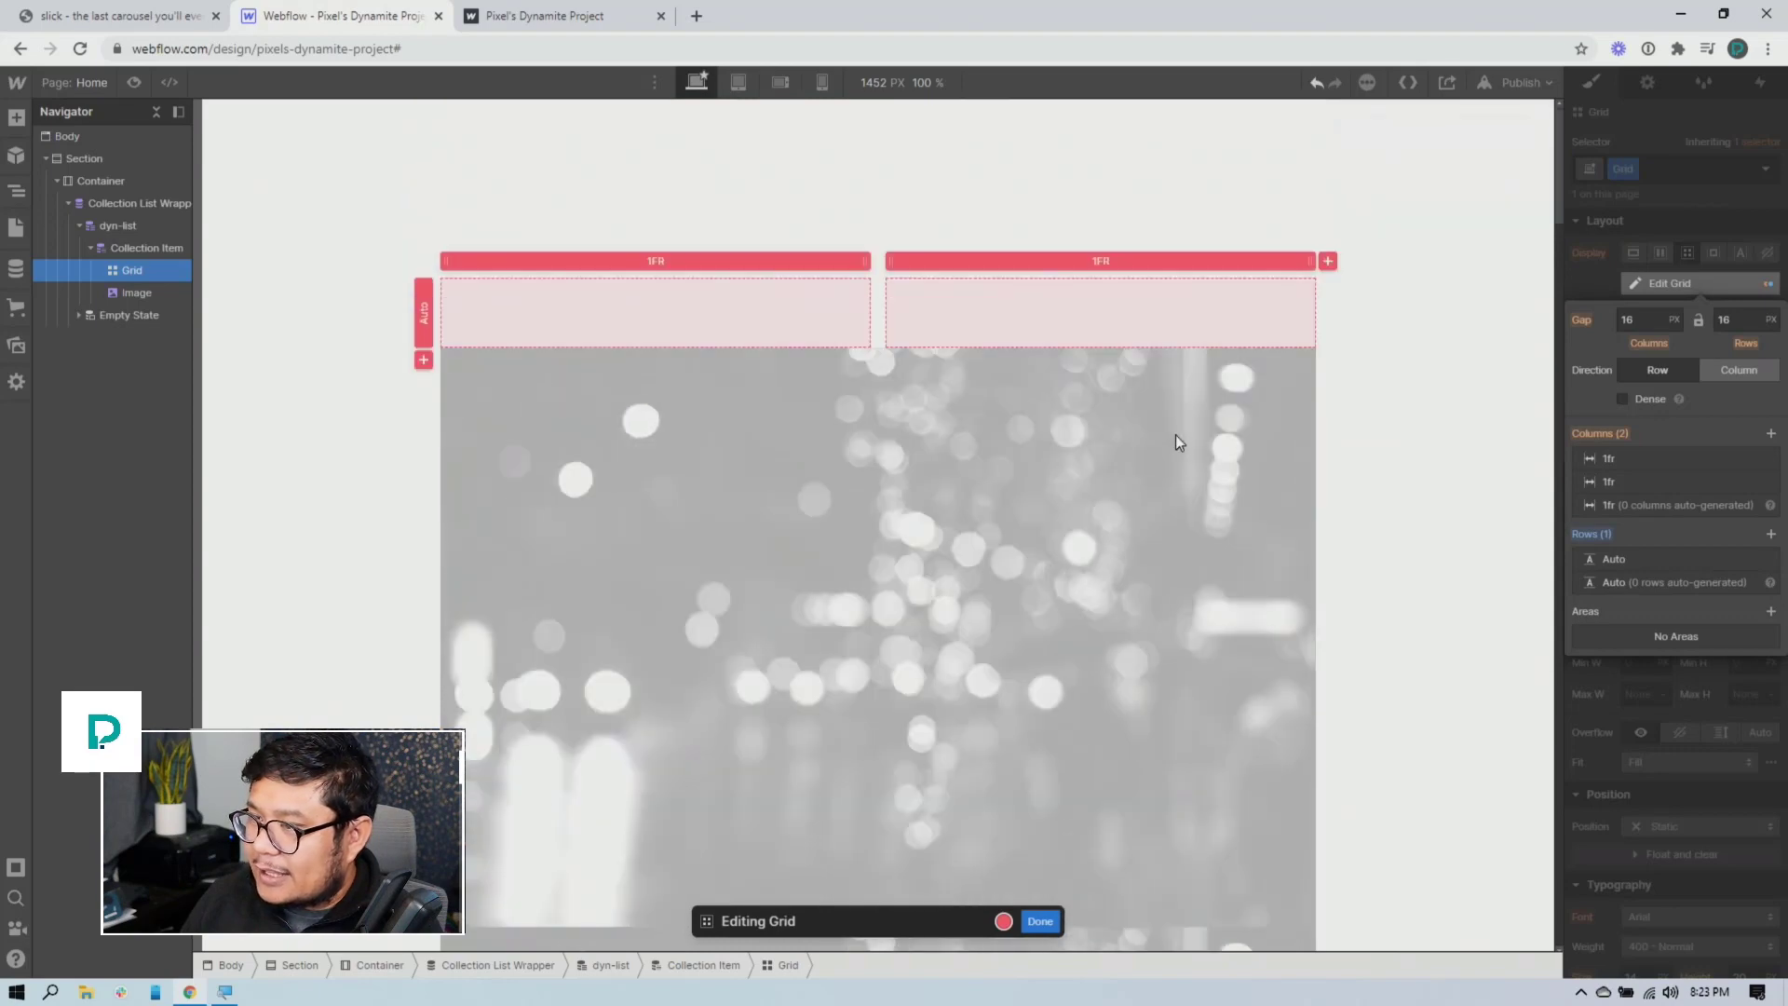
pyautogui.click(130, 291)
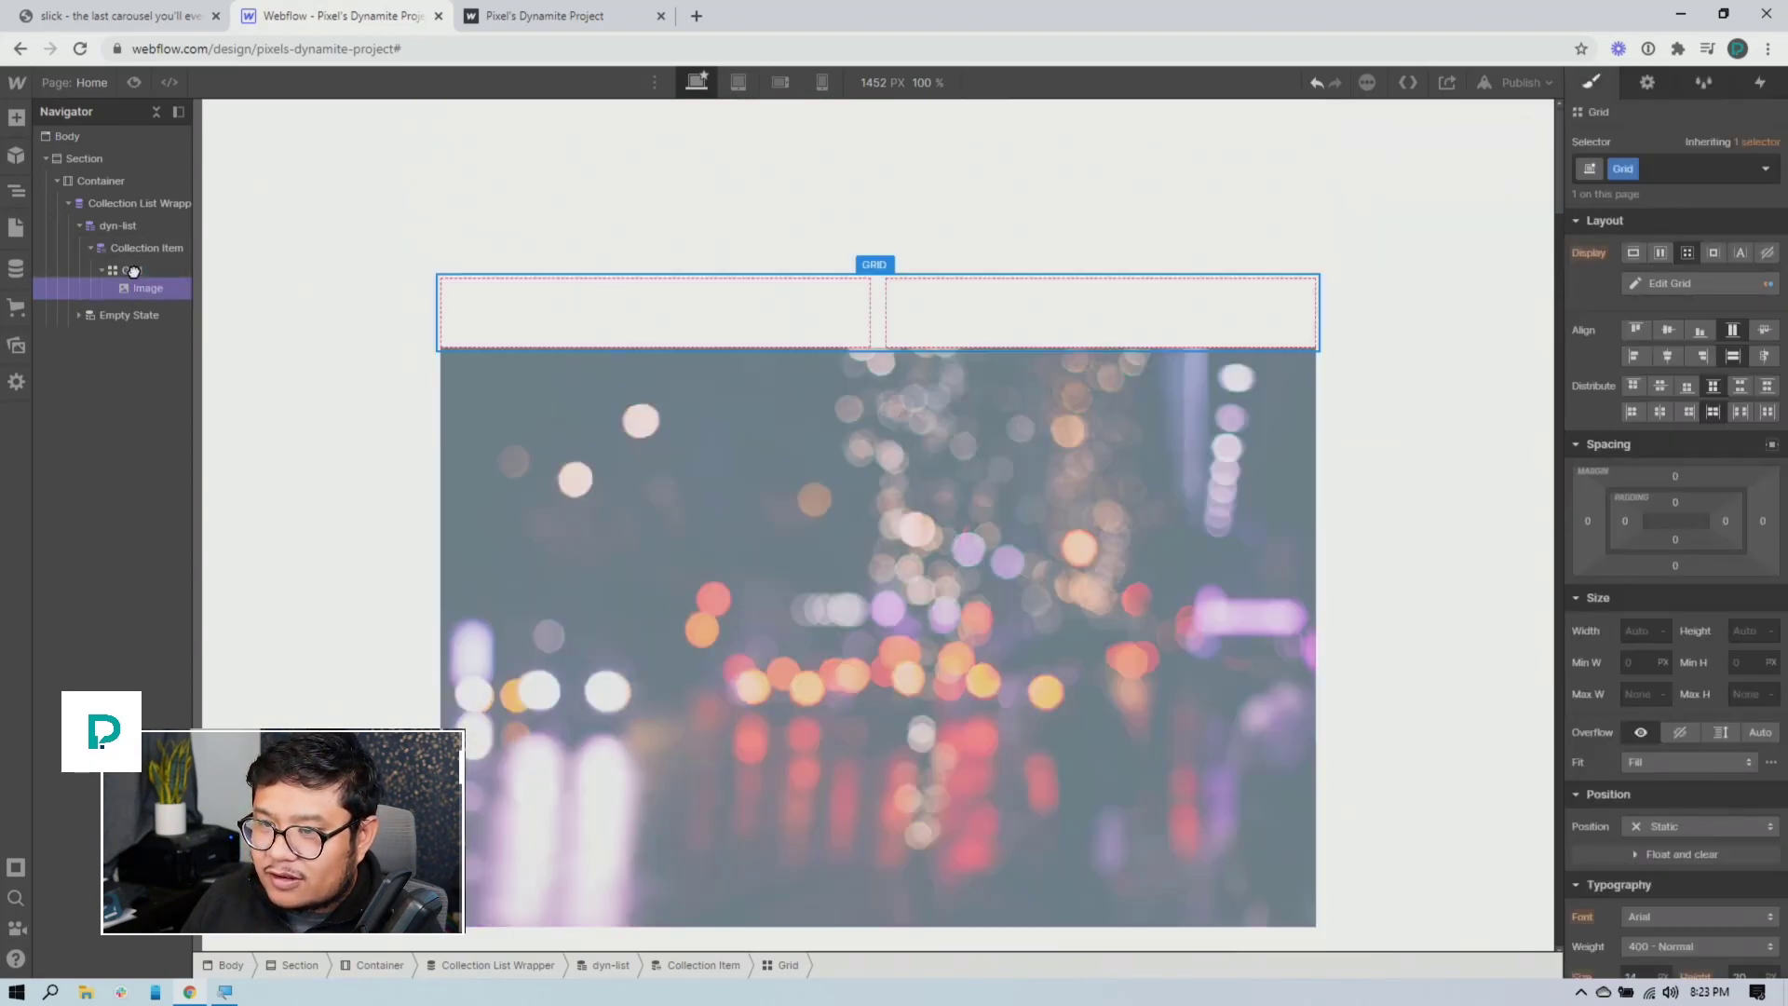
pyautogui.click(134, 272)
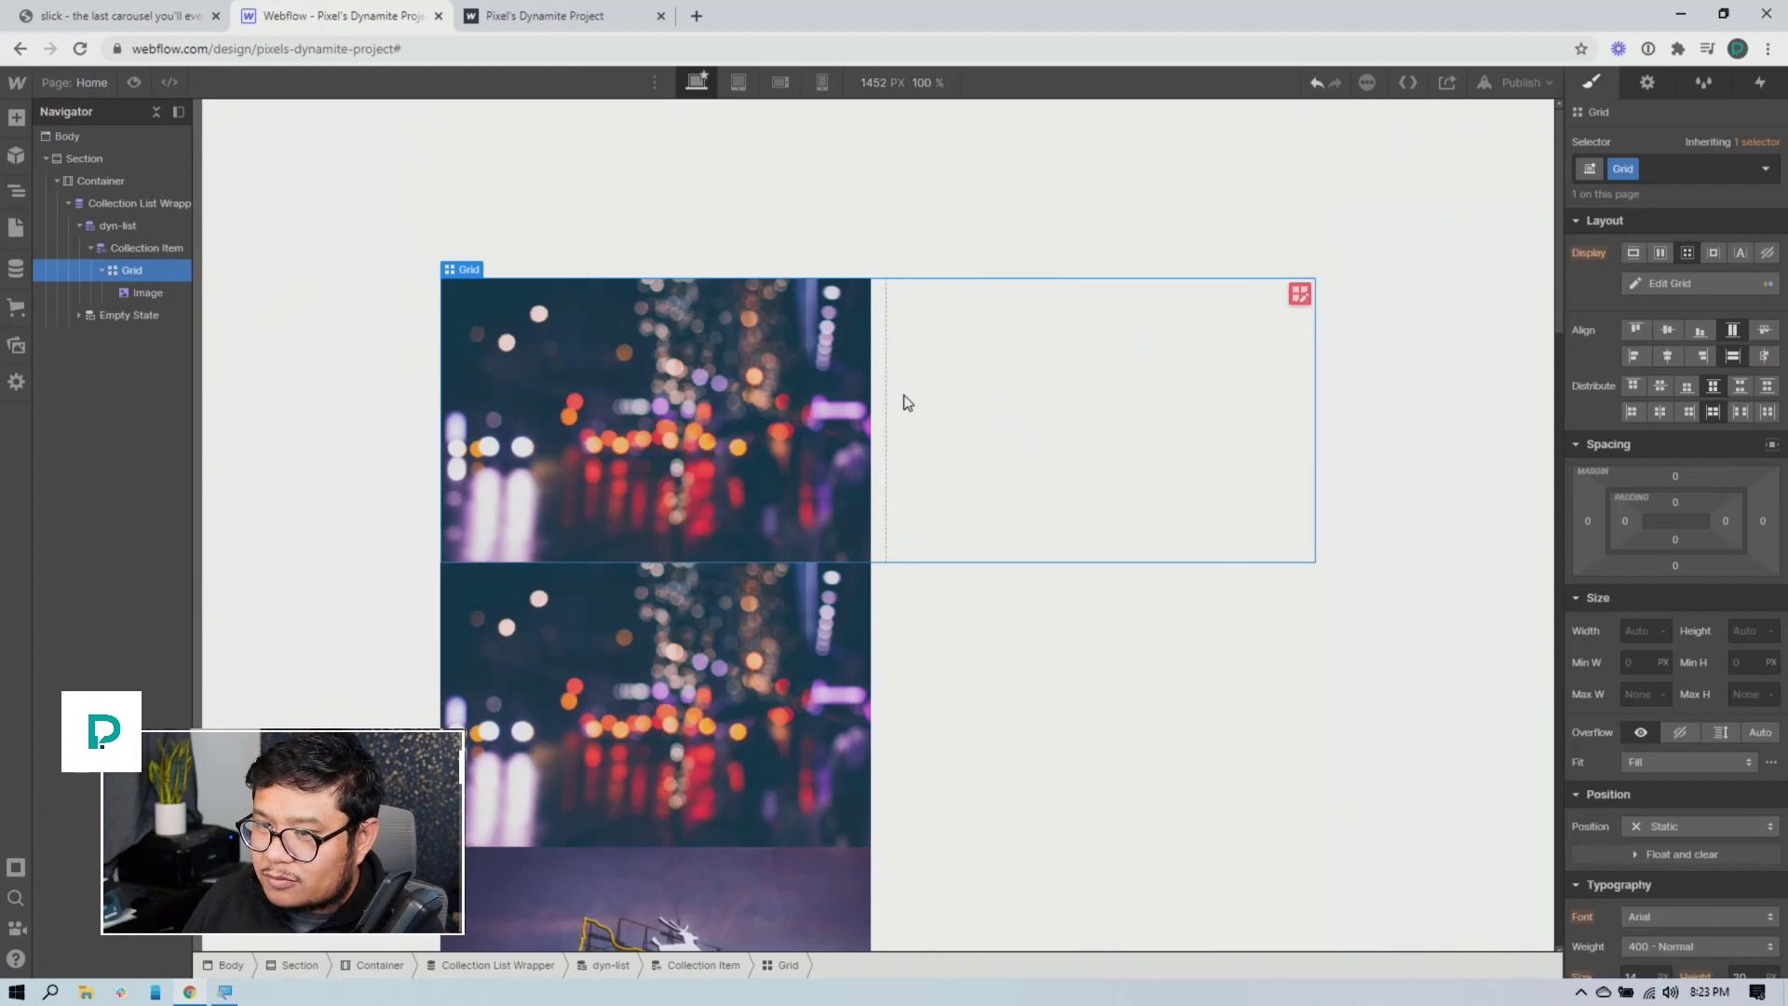
# Add an H2 heading to the grid whose text comes from the Blog Posts Name field
pyautogui.hotkey('ctrl', 'e')
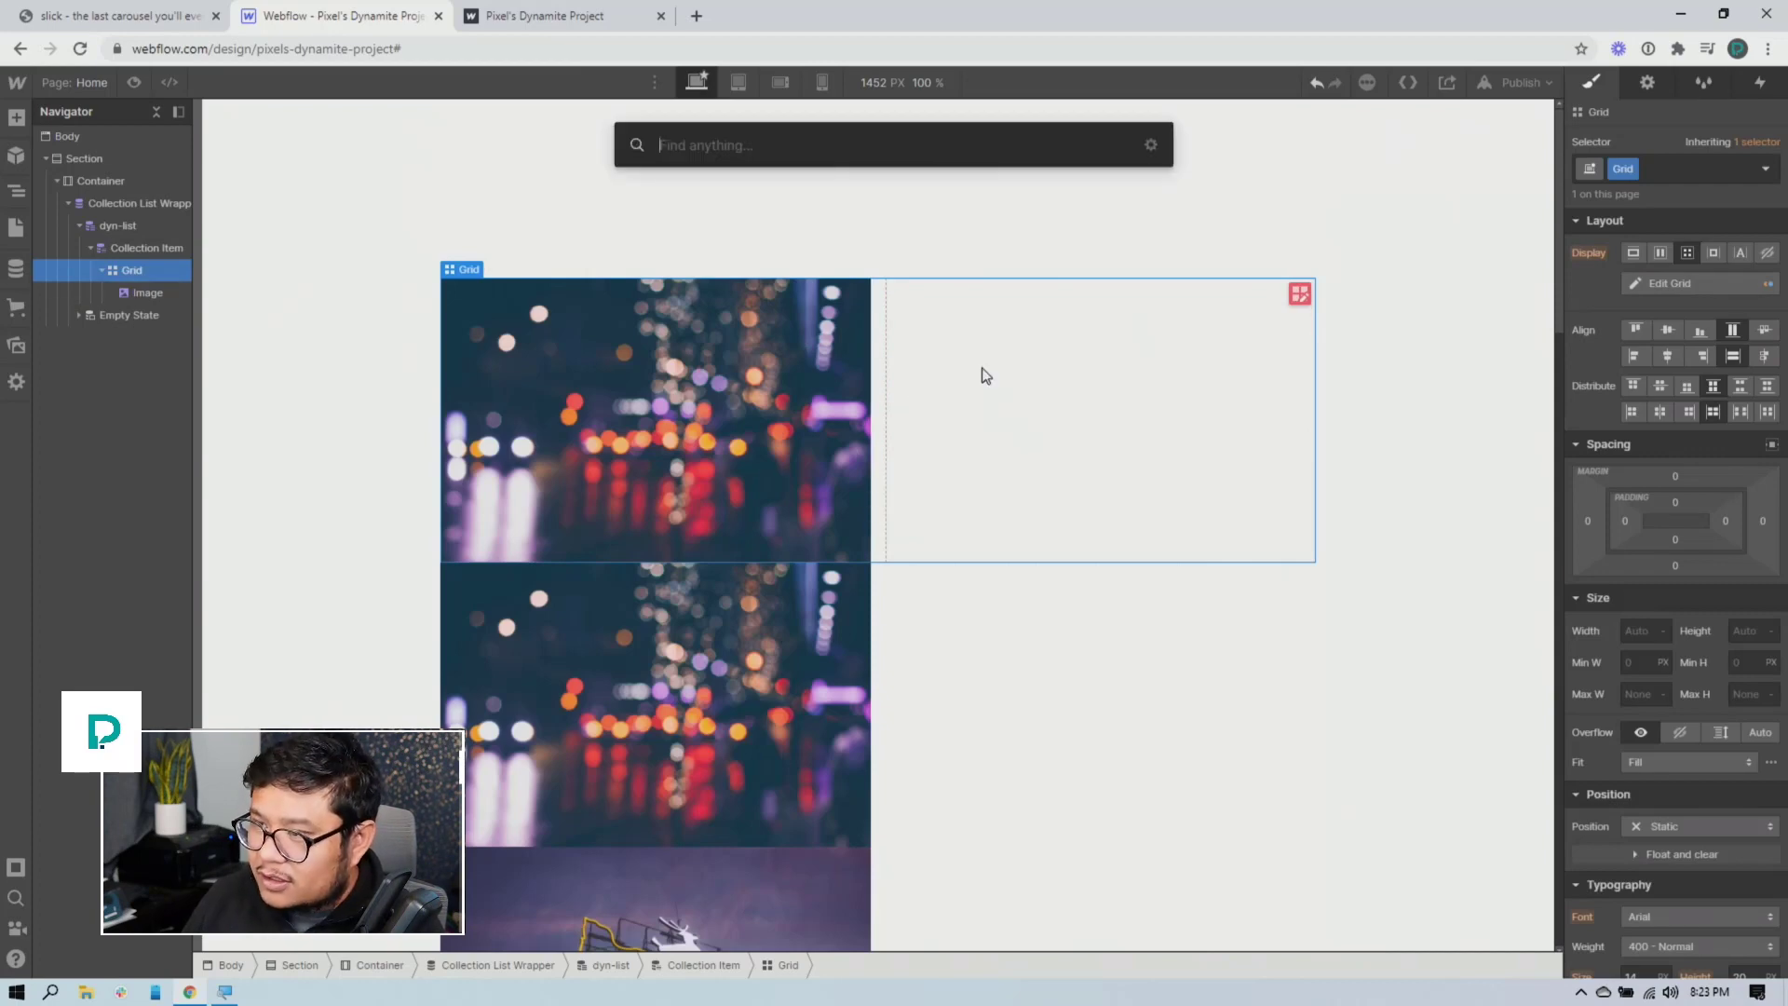
pyautogui.write('rich')
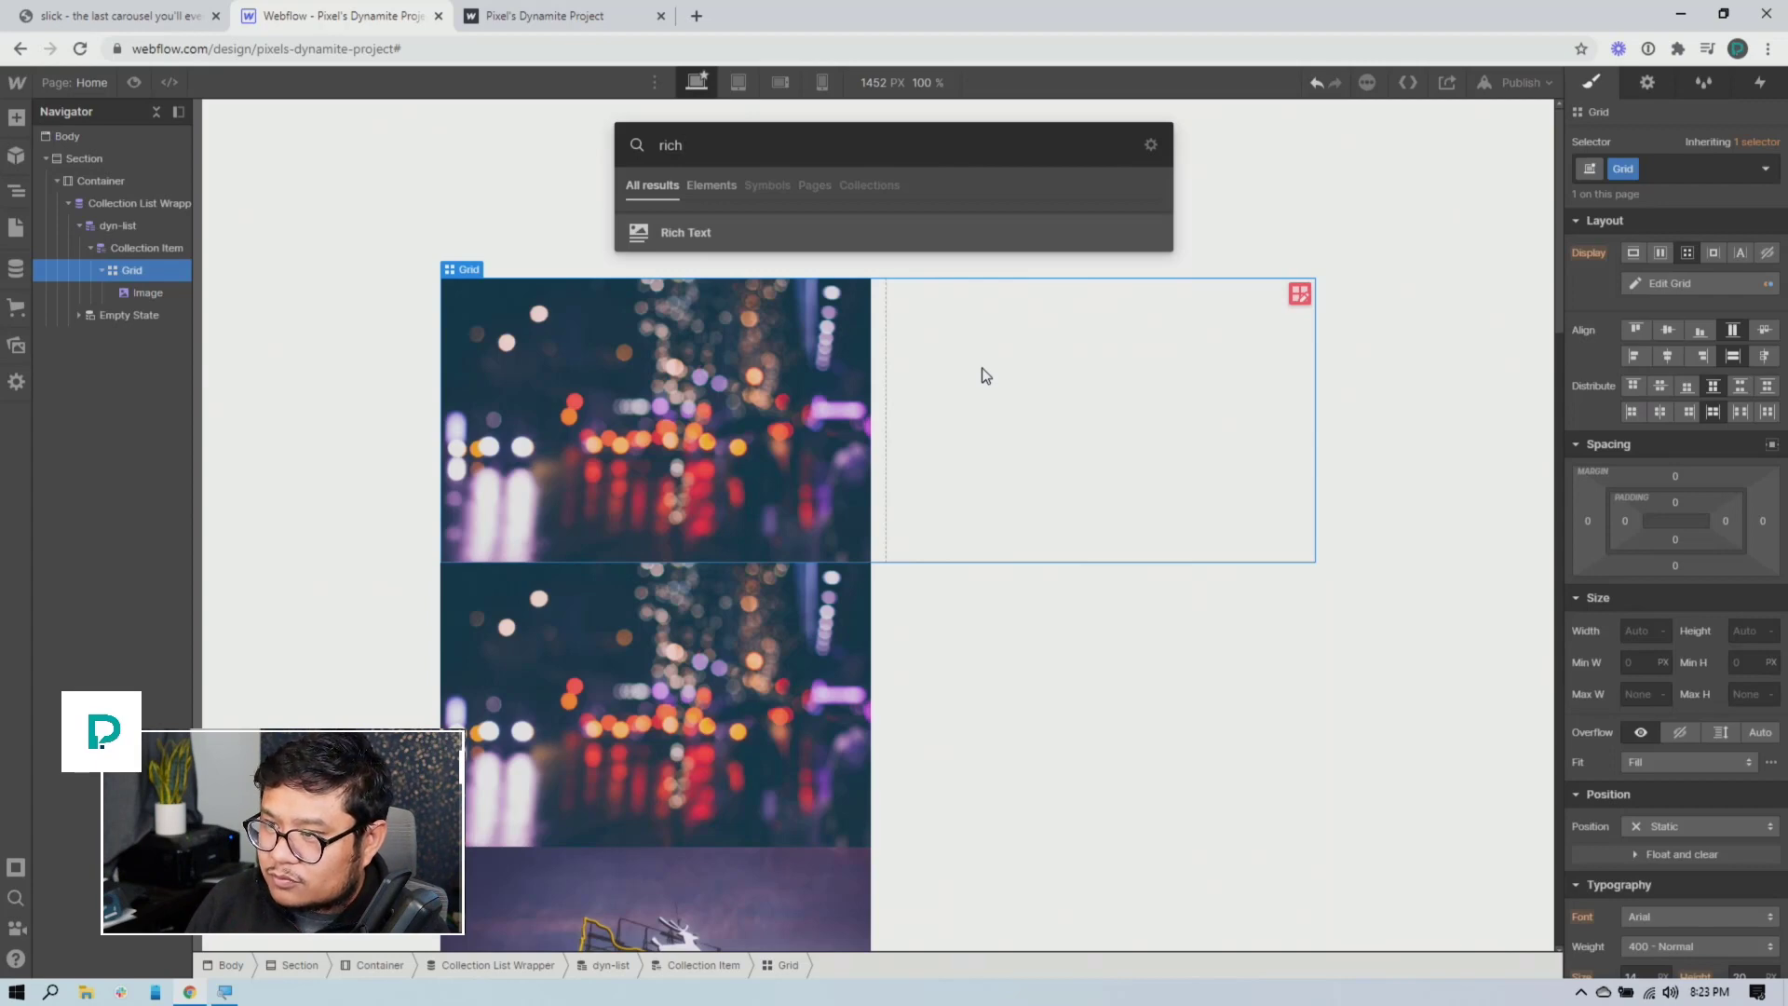
pyautogui.press('BackSpace')
pyautogui.press('BackSpace')
pyautogui.press('BackSpace')
pyautogui.write('p')
pyautogui.press('BackSpace')
pyautogui.write('h')
pyautogui.press('BackSpace')
pyautogui.write('hj')
pyautogui.press('BackSpace')
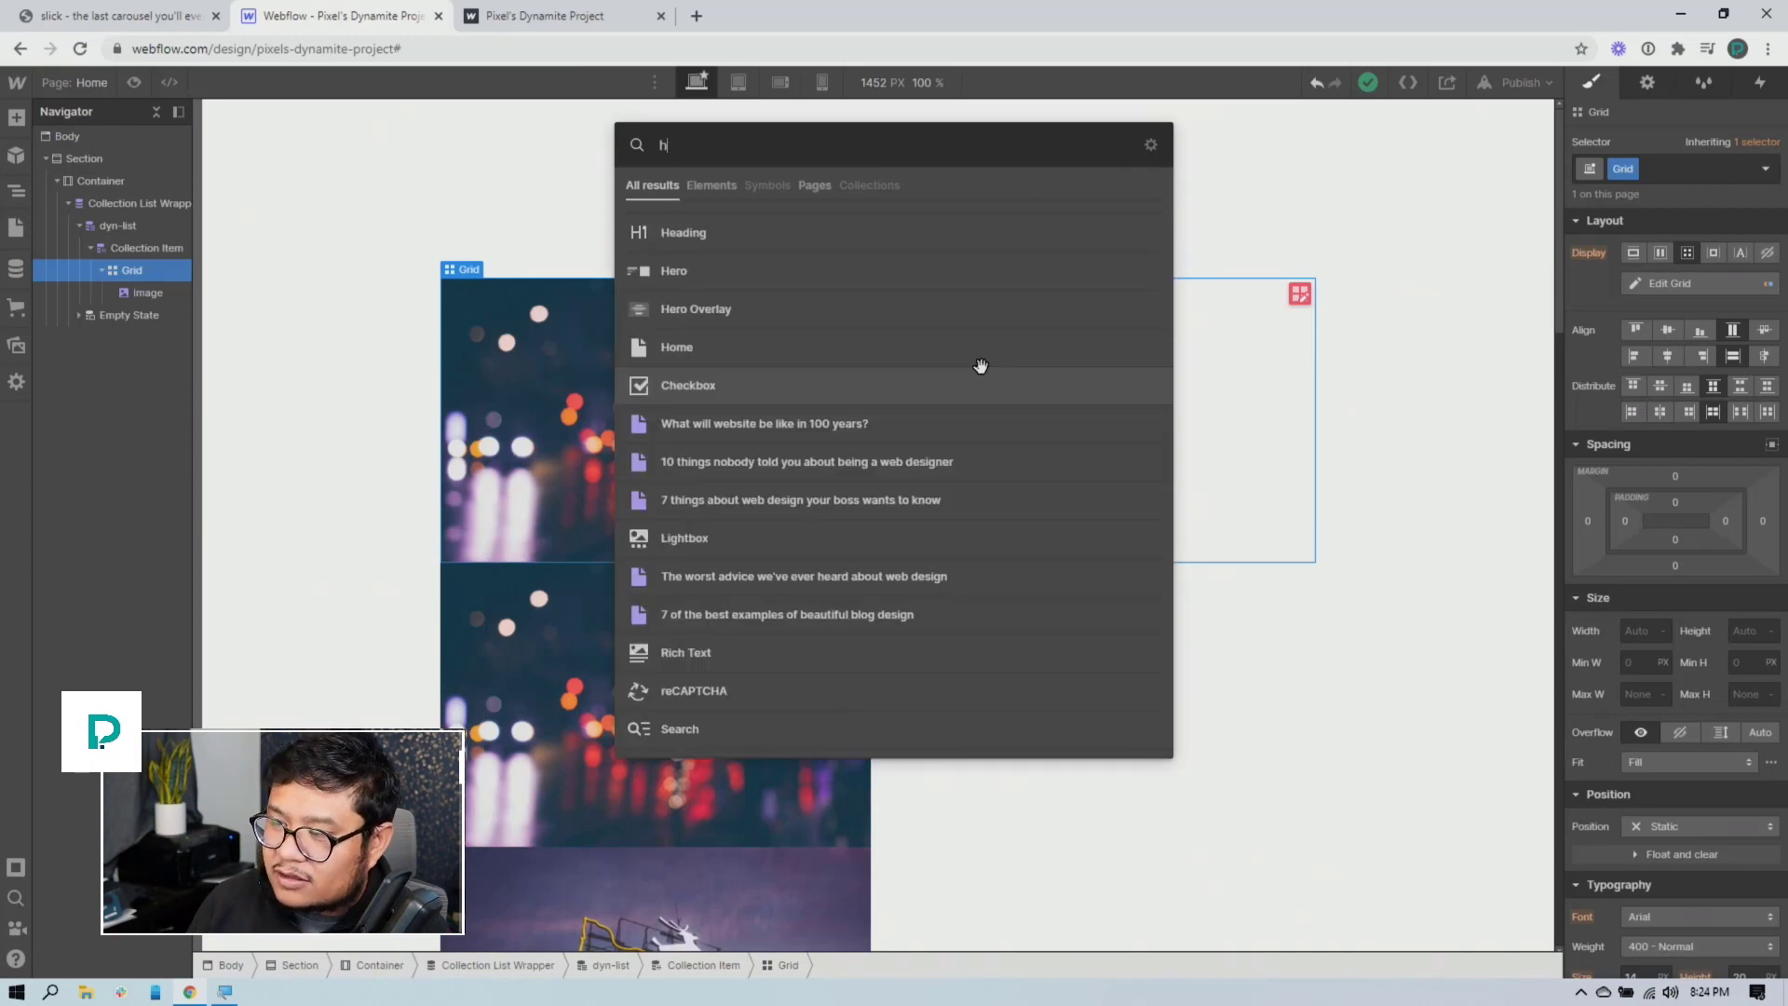
pyautogui.click(718, 234)
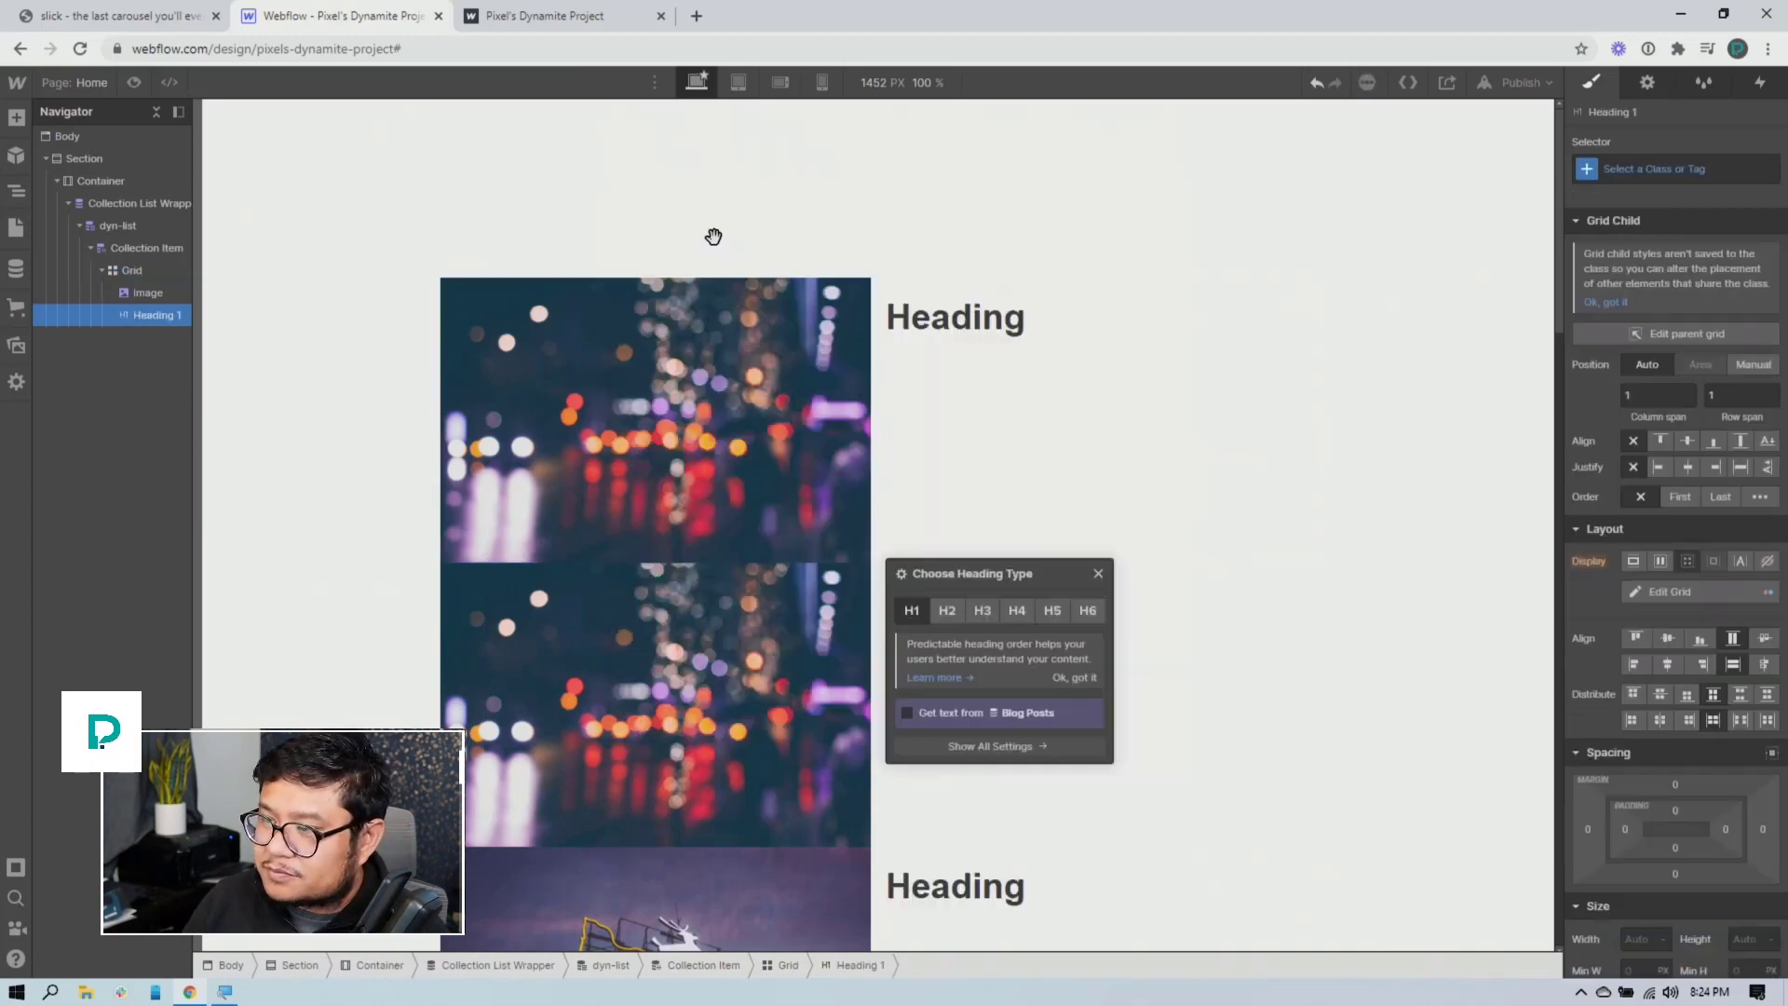
pyautogui.click(949, 612)
pyautogui.click(950, 714)
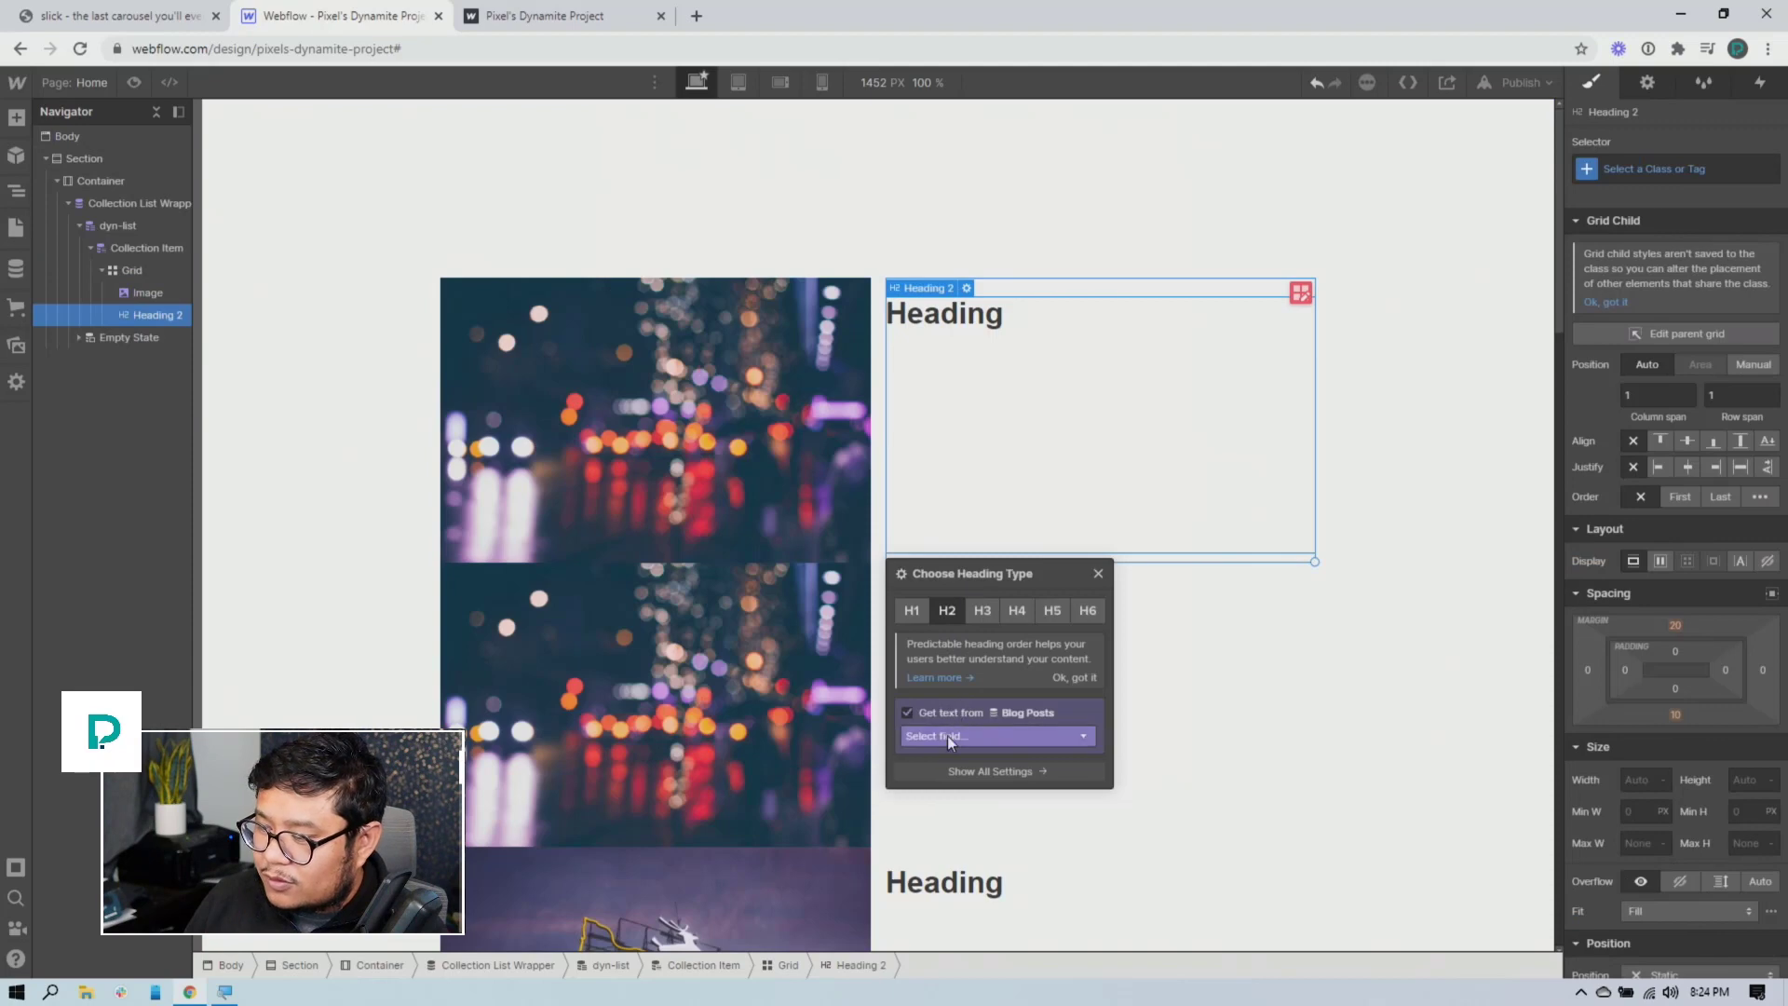
pyautogui.click(947, 736)
pyautogui.click(980, 773)
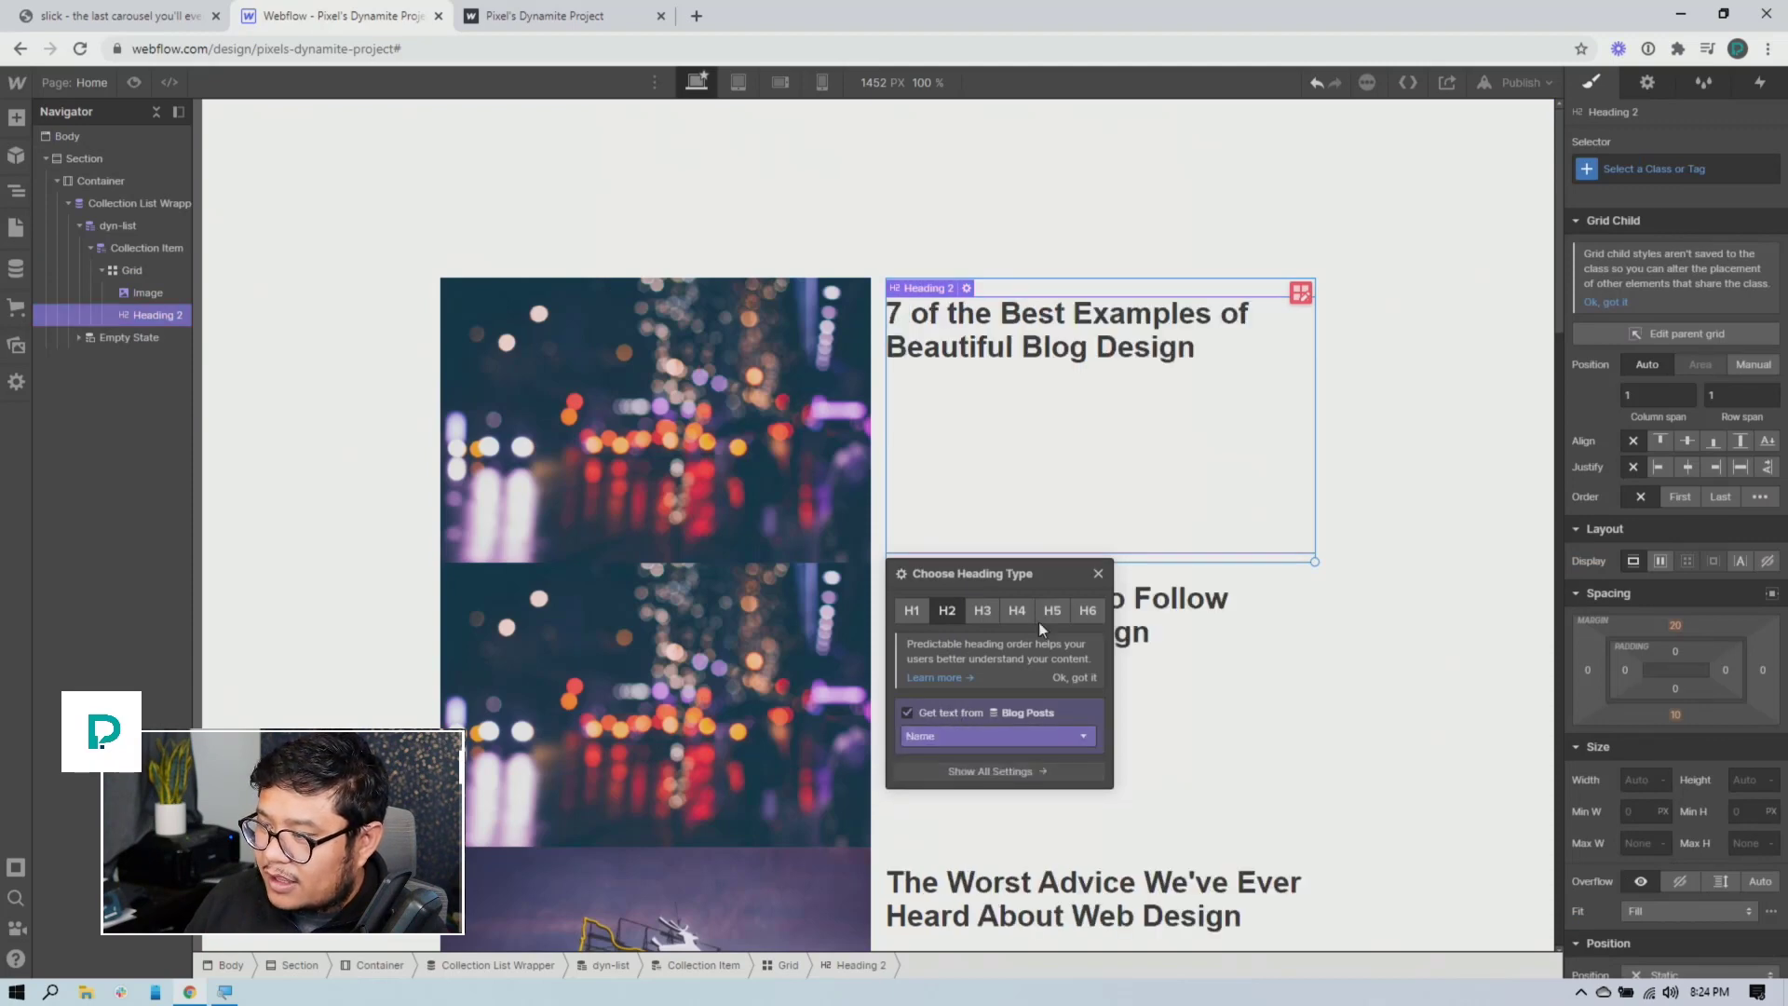
pyautogui.click(1100, 574)
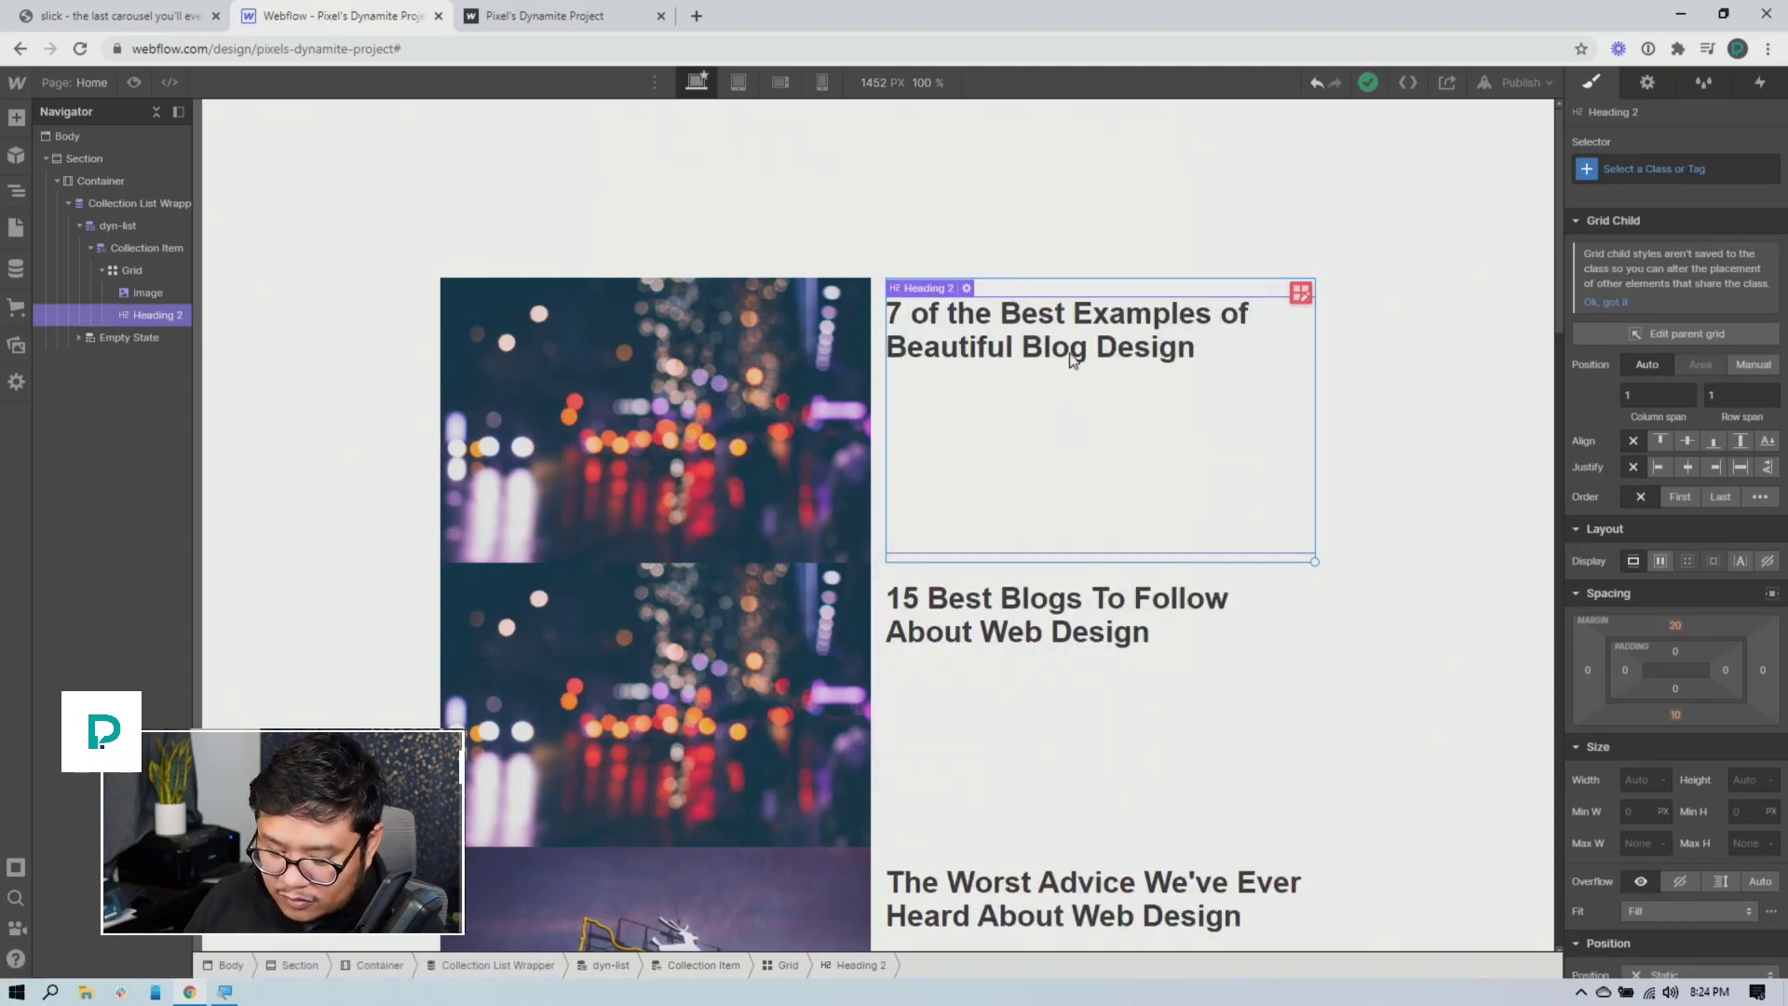
# Insert a Paragraph below the image using Quick Find
pyautogui.hotkey('ctrl', 'e')
pyautogui.press('Escape')
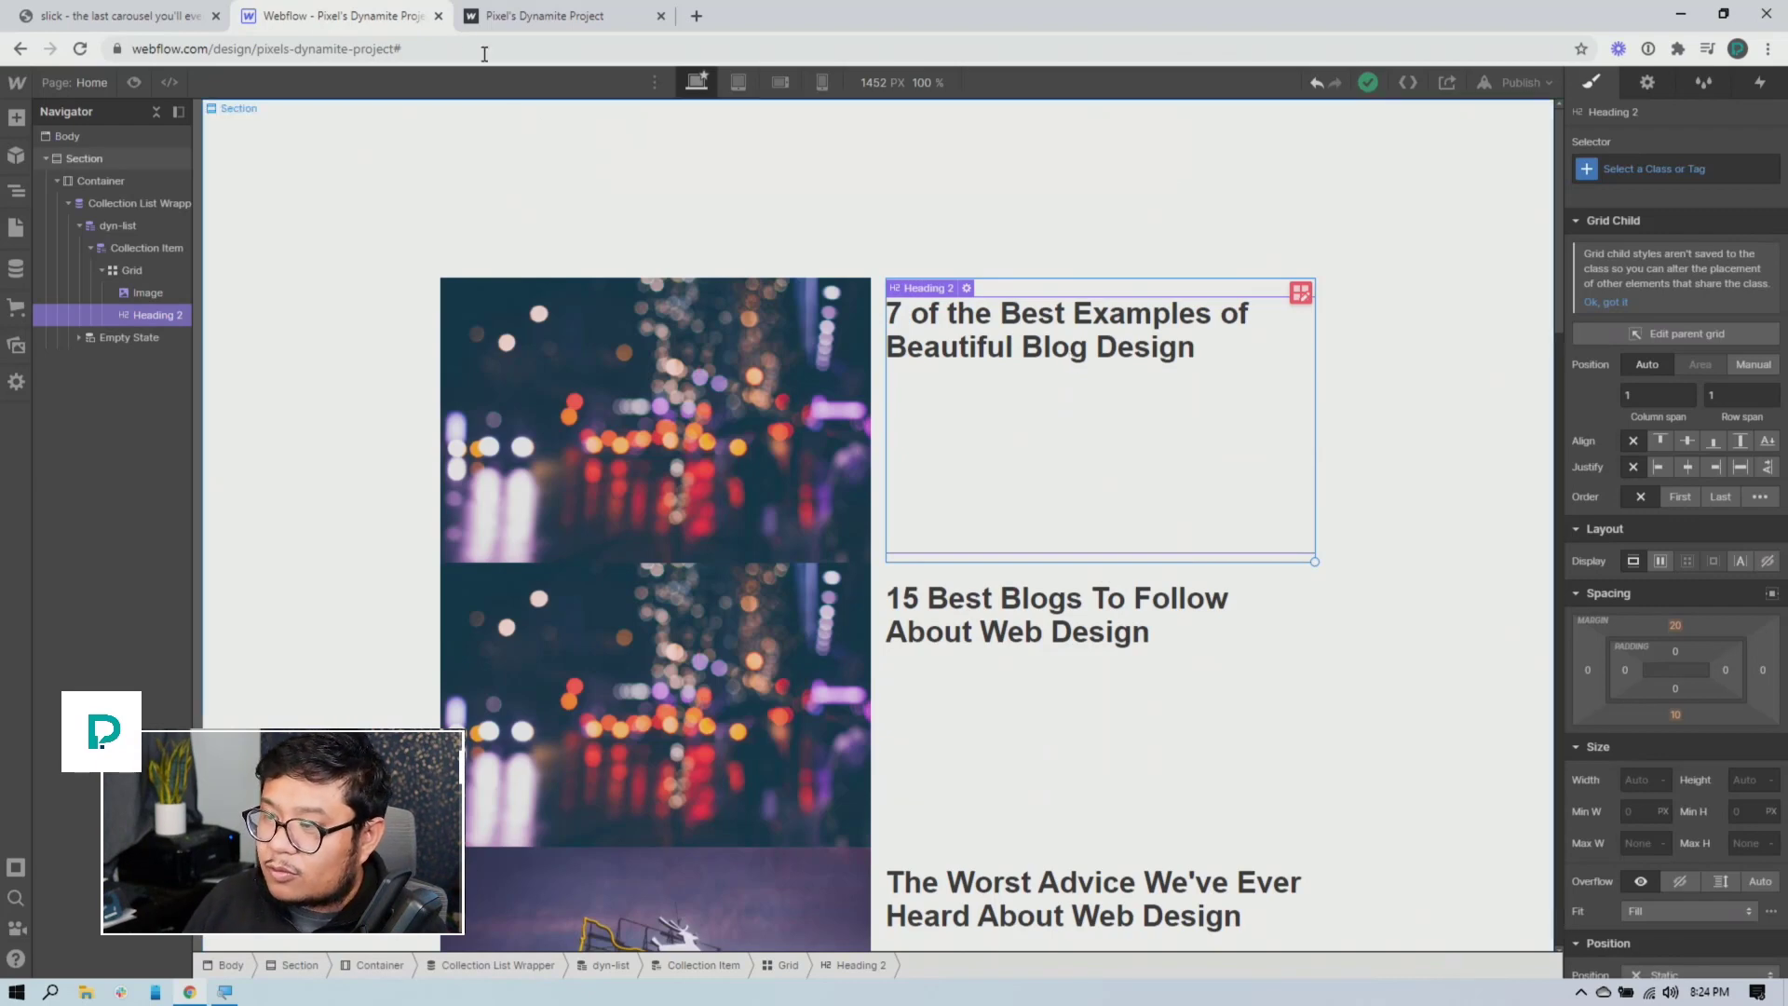
pyautogui.hotkey('ctrl', 'e')
pyautogui.write('para')
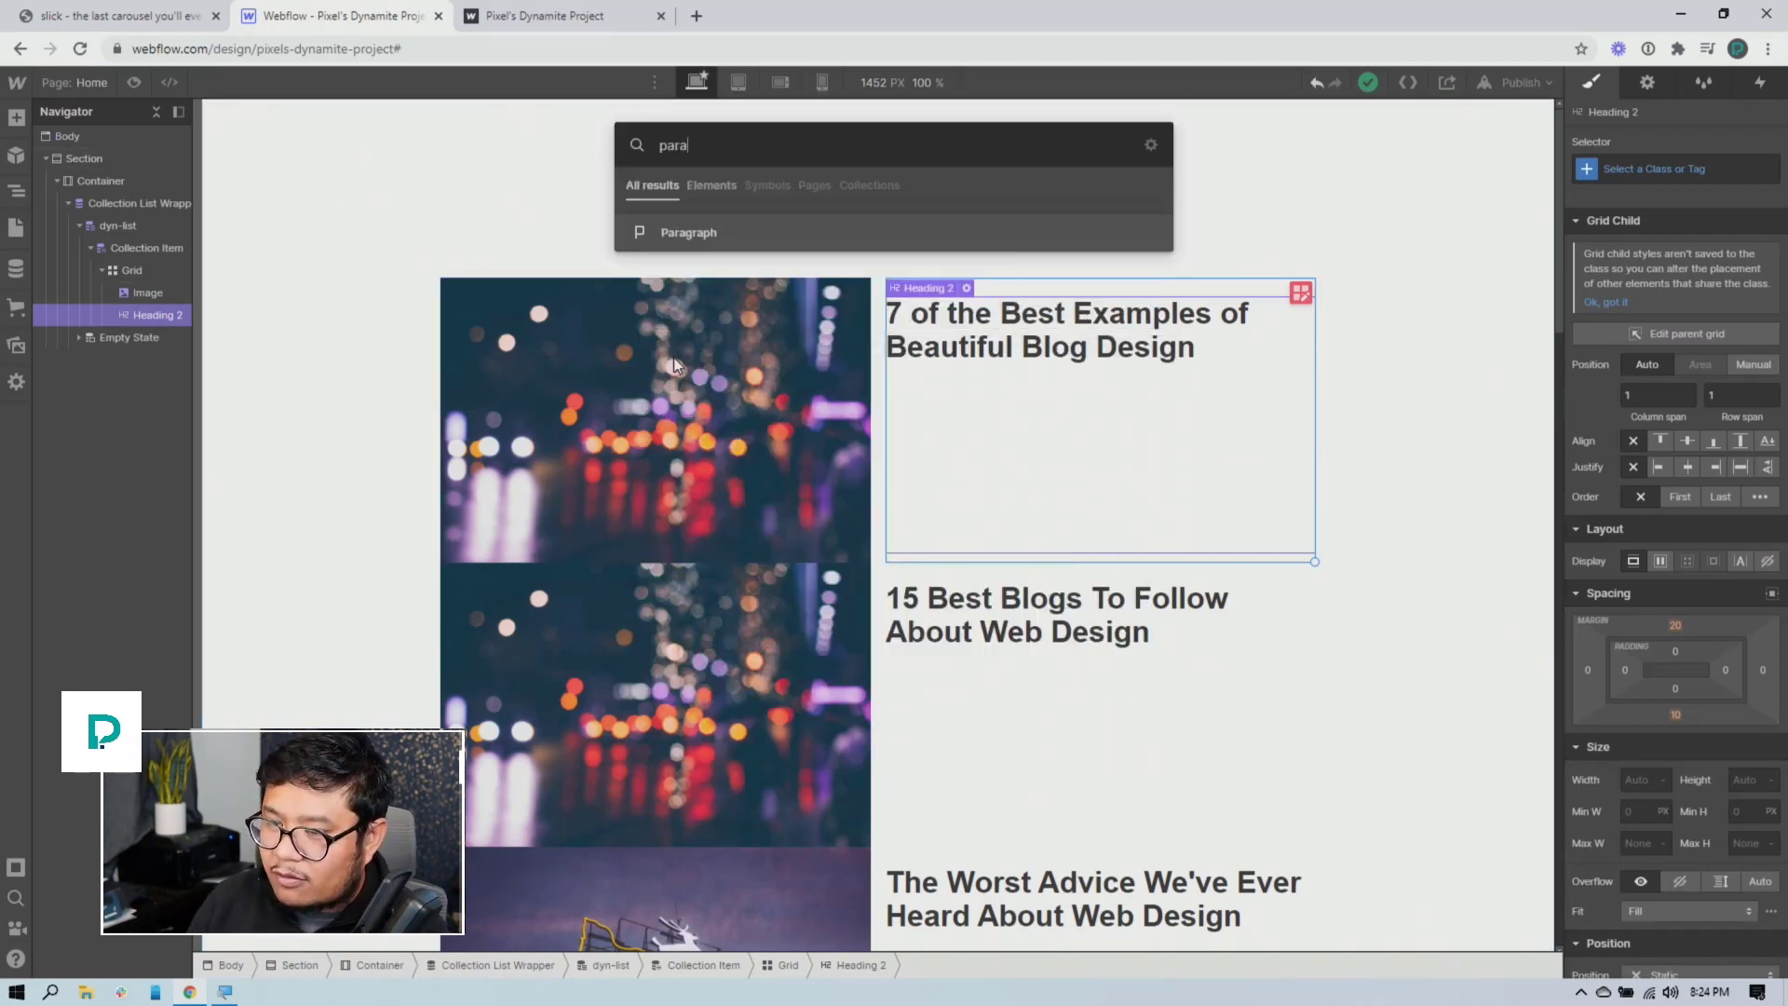
pyautogui.press('Return')
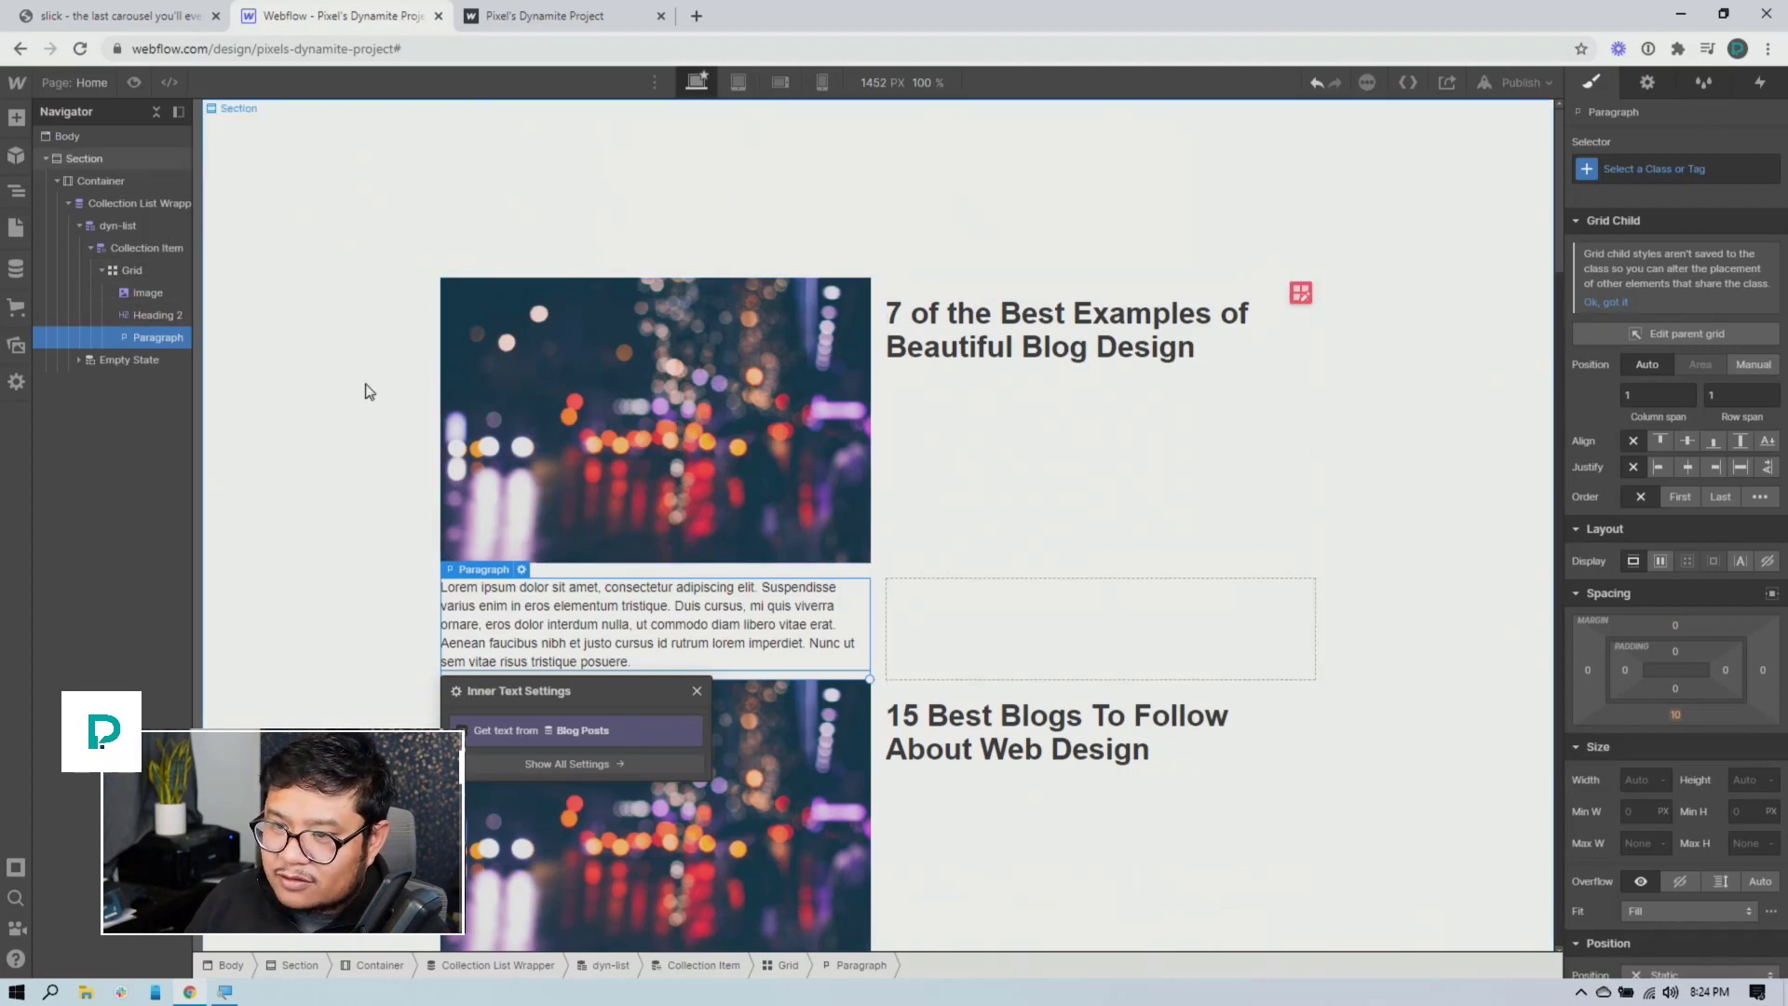
# Add a Div Block after the image and move Heading 2 into it
pyautogui.click(157, 293)
pyautogui.hotkey('ctrl', 'e')
pyautogui.write('div')
pyautogui.press('Return')
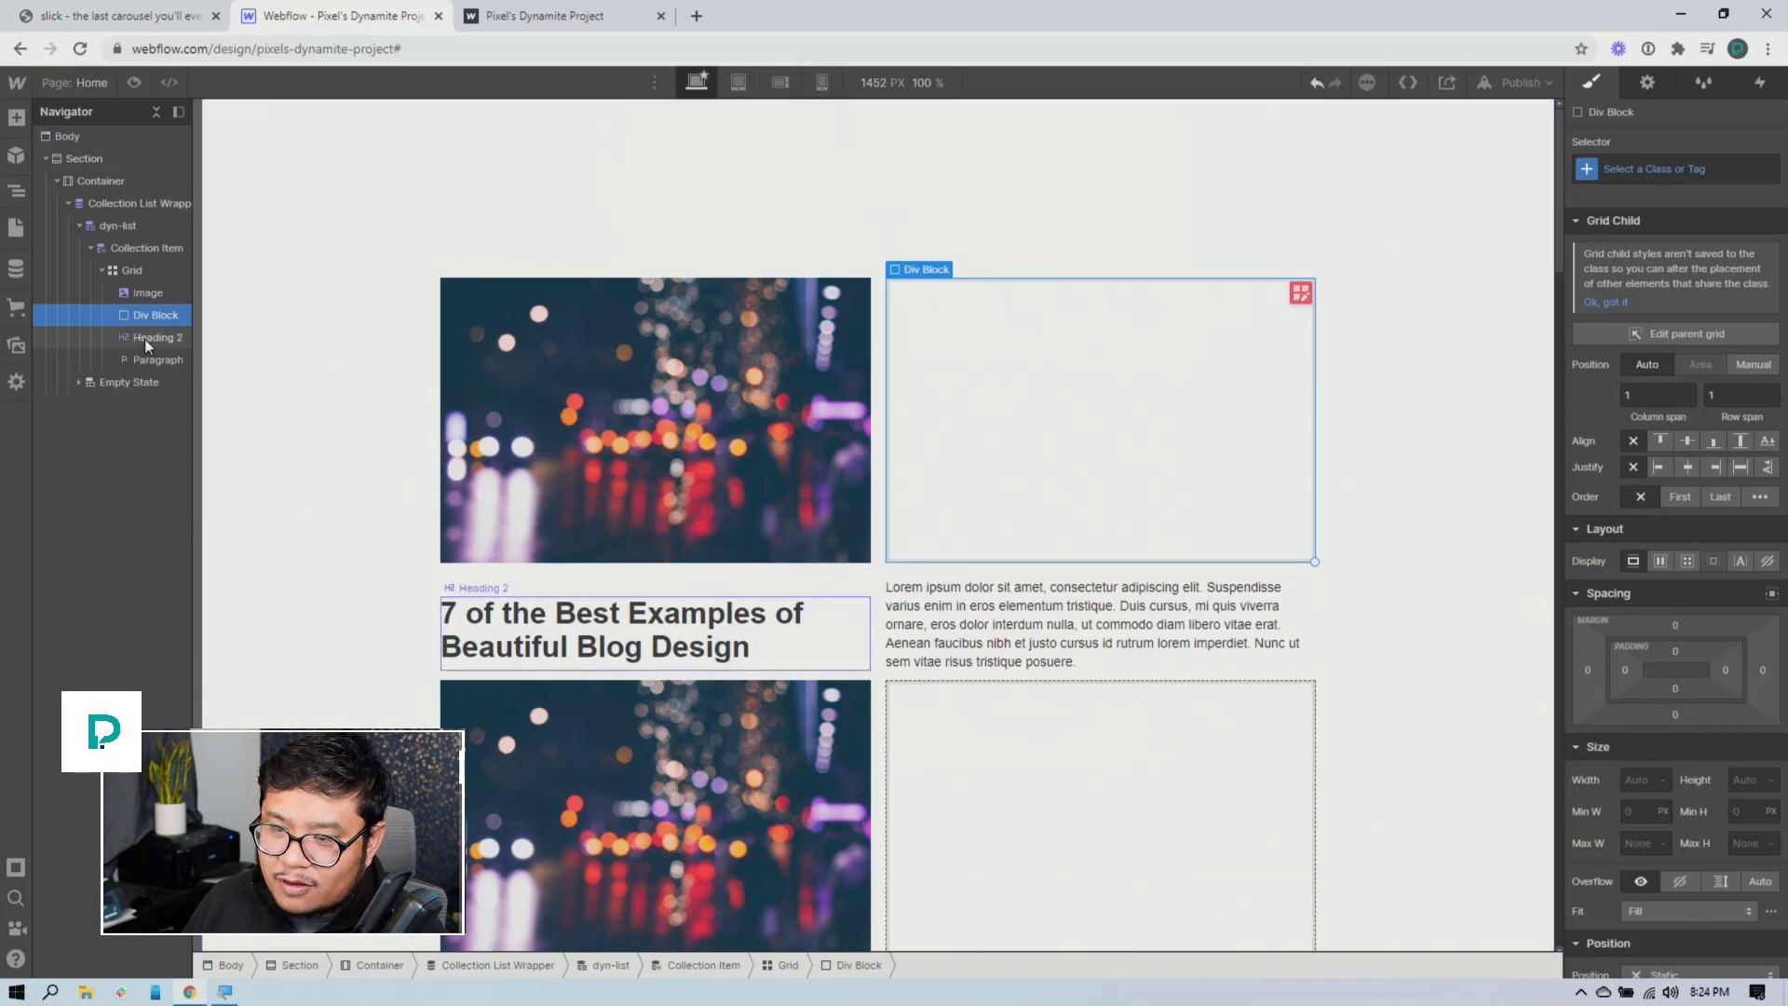
pyautogui.moveTo(143, 339)
pyautogui.mouseDown()
pyautogui.moveTo(147, 317)
pyautogui.moveTo(131, 365)
pyautogui.moveTo(165, 367)
pyautogui.moveTo(135, 312)
pyautogui.mouseUp()
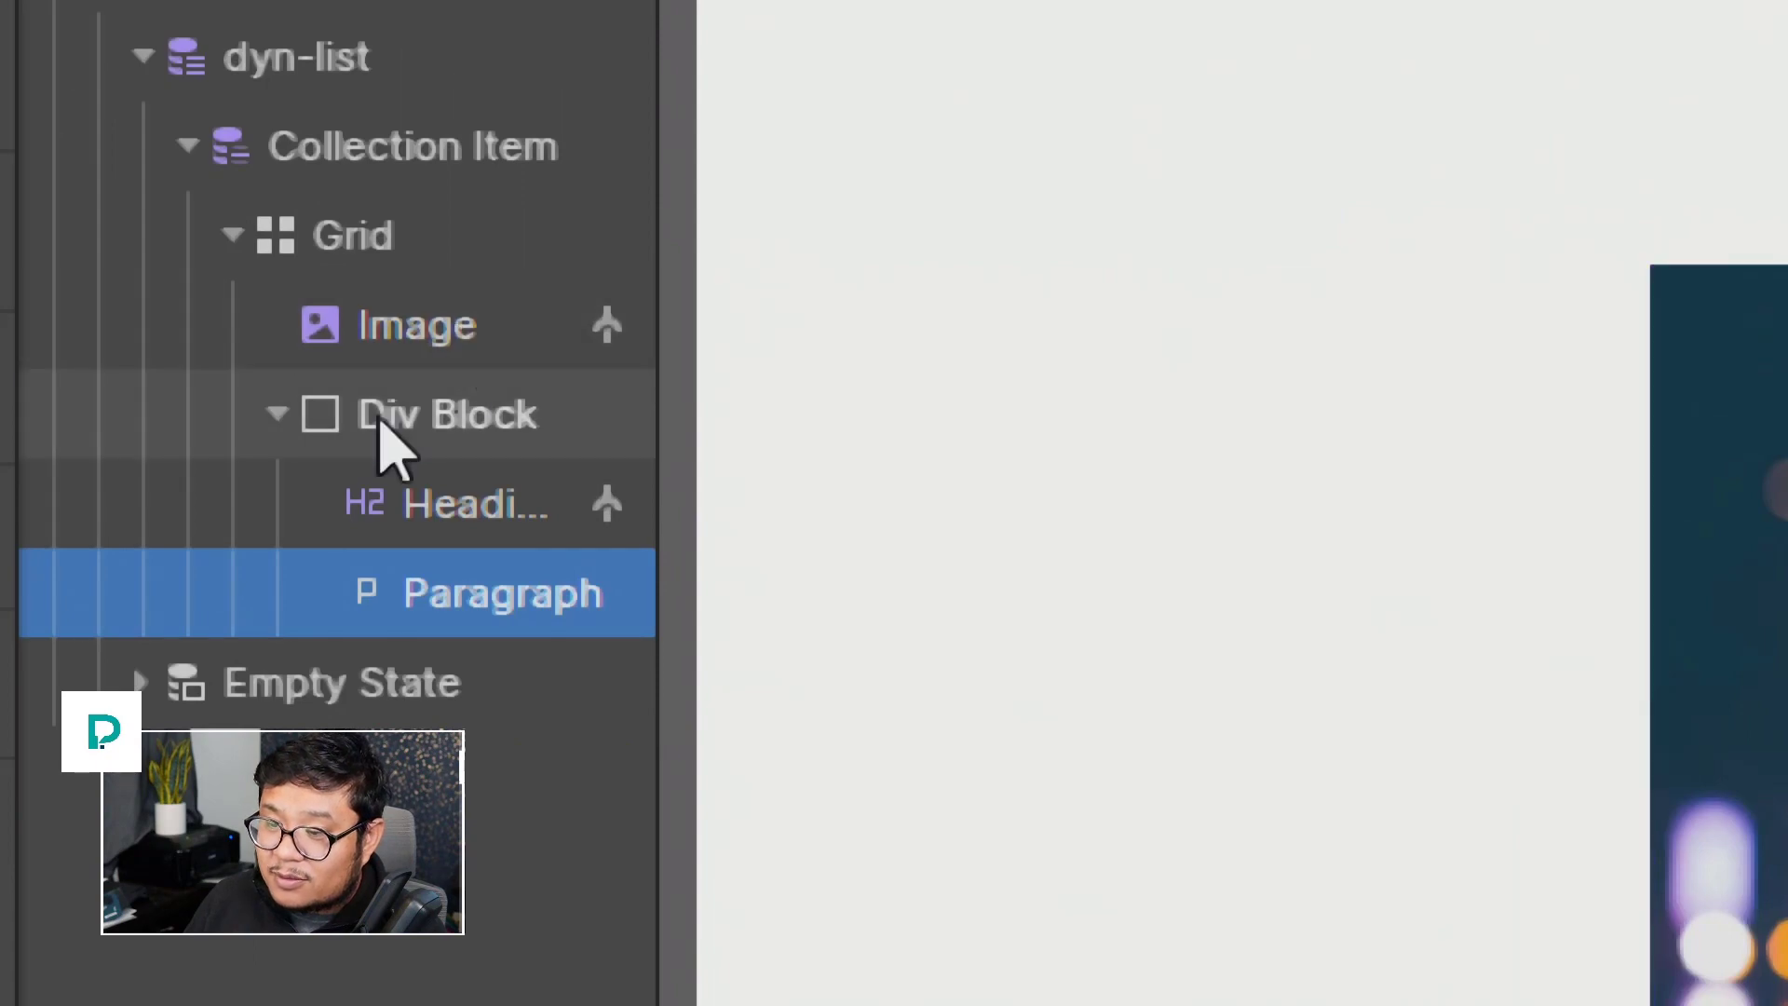
# Move the Paragraph into the Div Block and paste two more copies of it
pyautogui.click(378, 418)
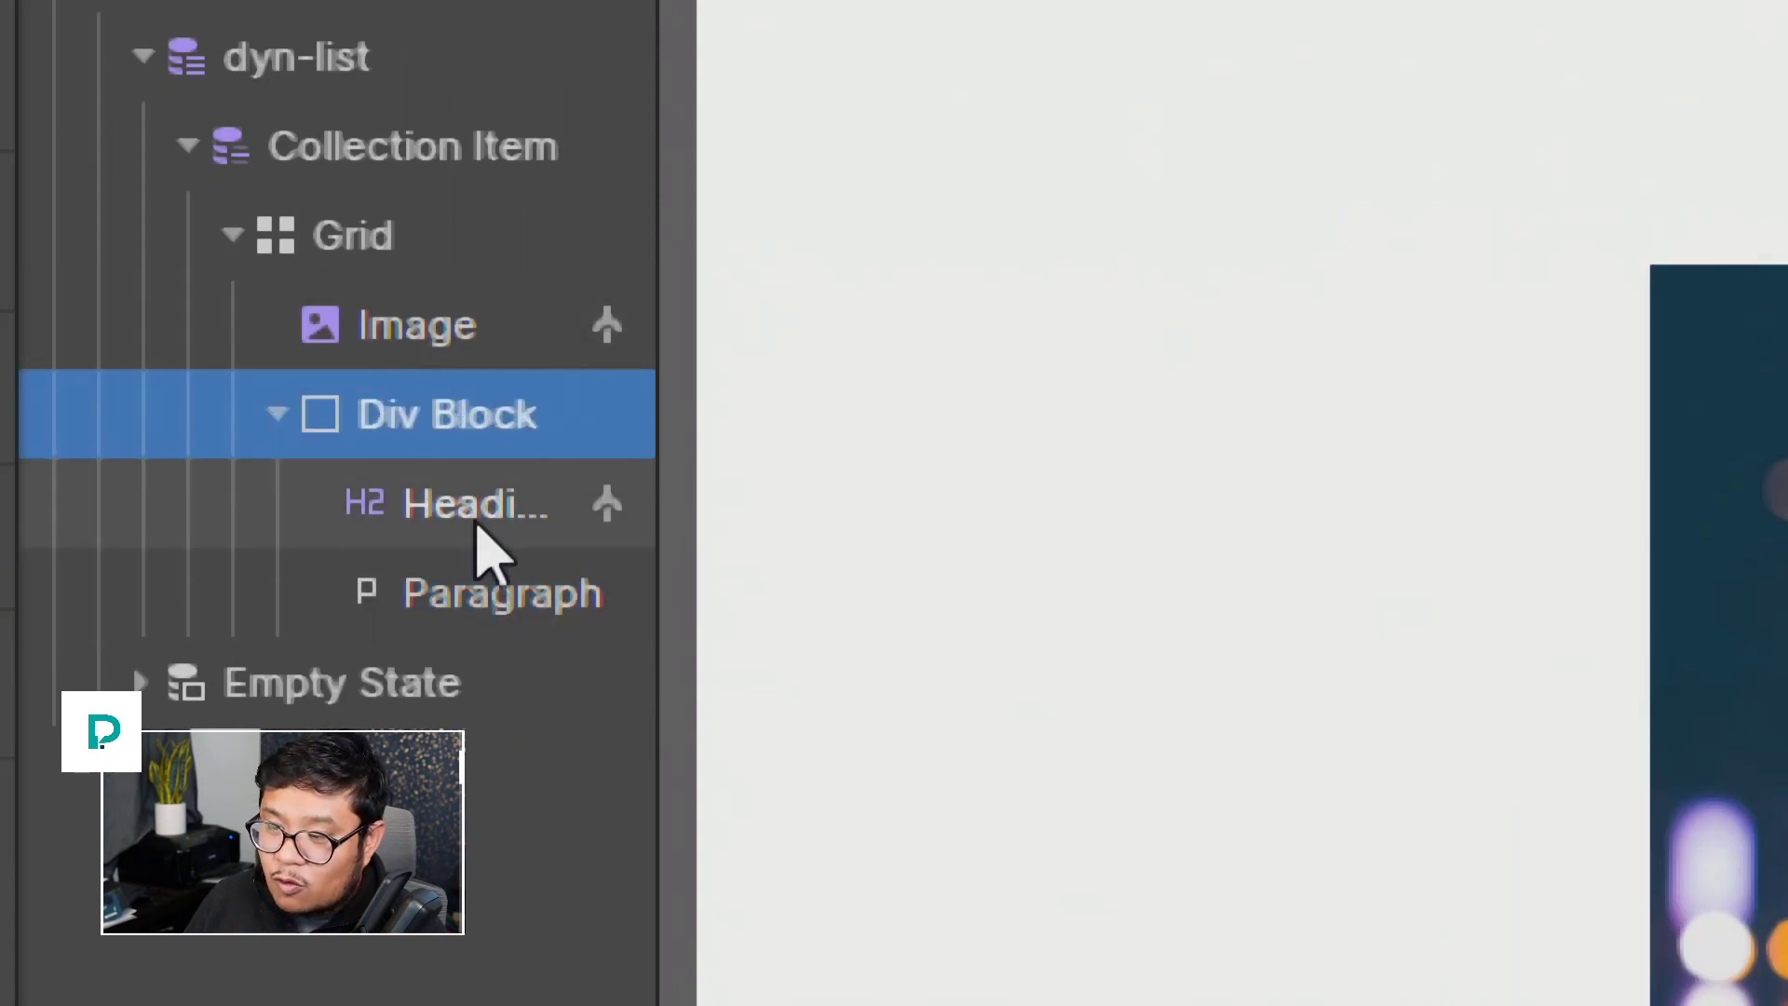
pyautogui.click(500, 610)
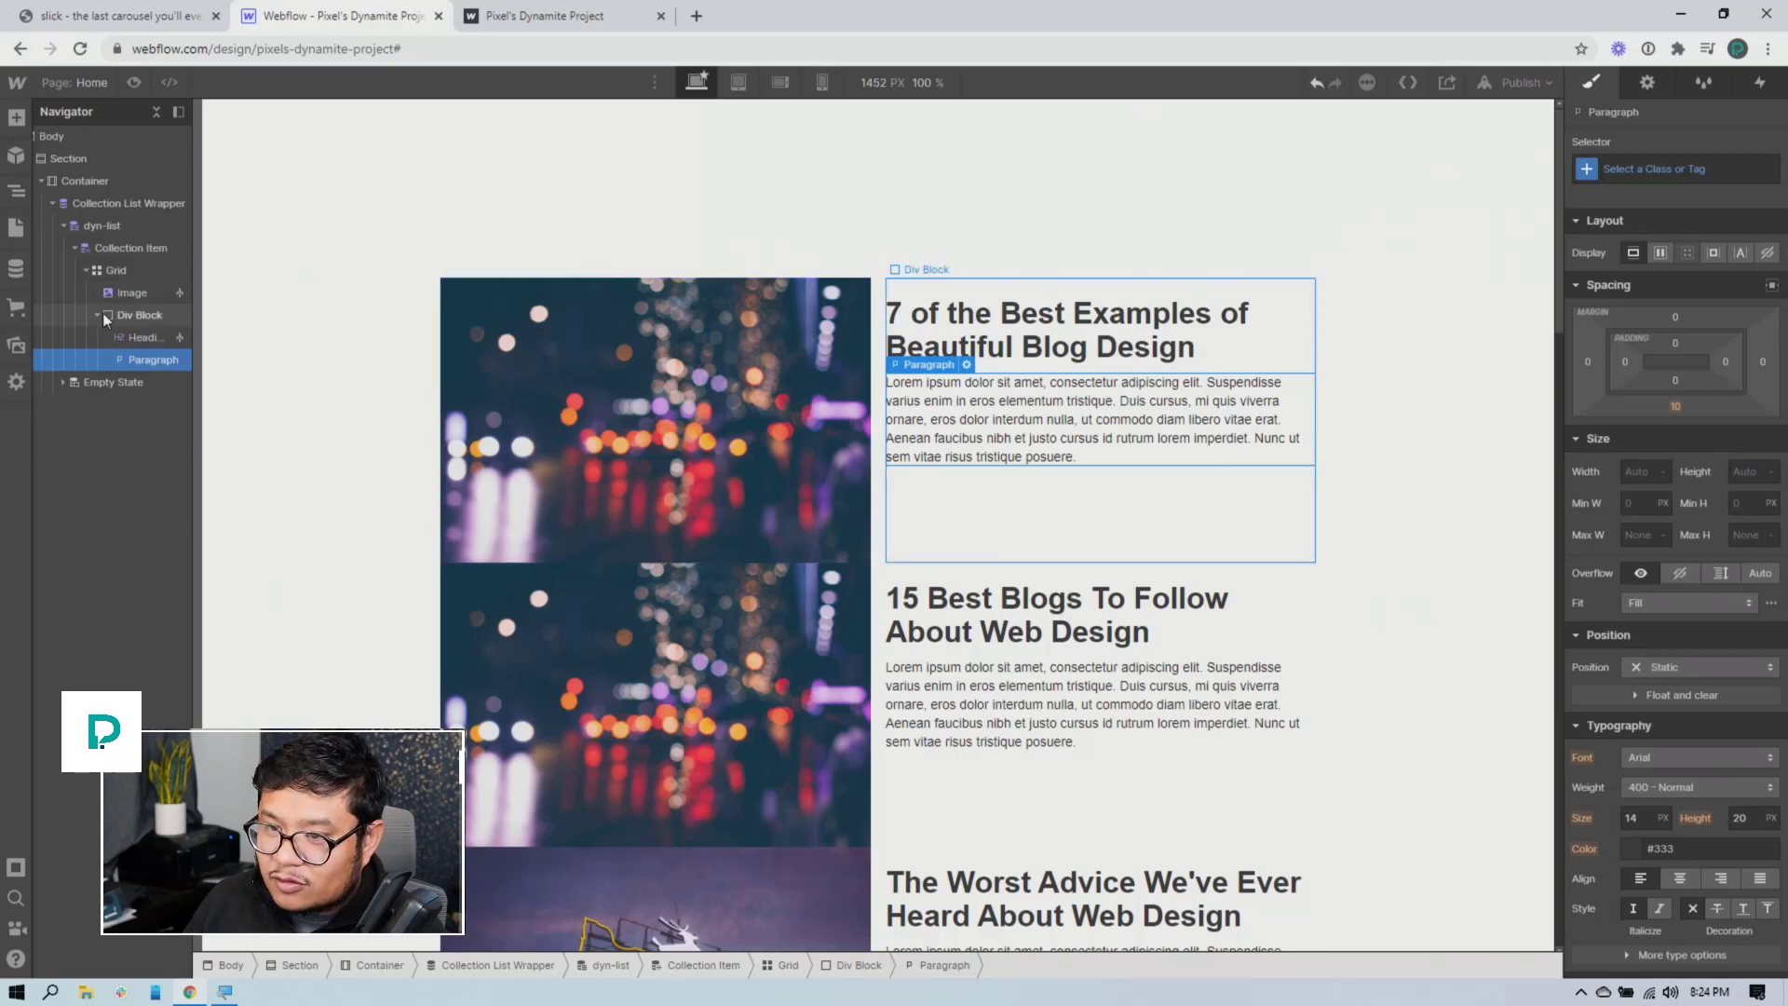
pyautogui.click(98, 315)
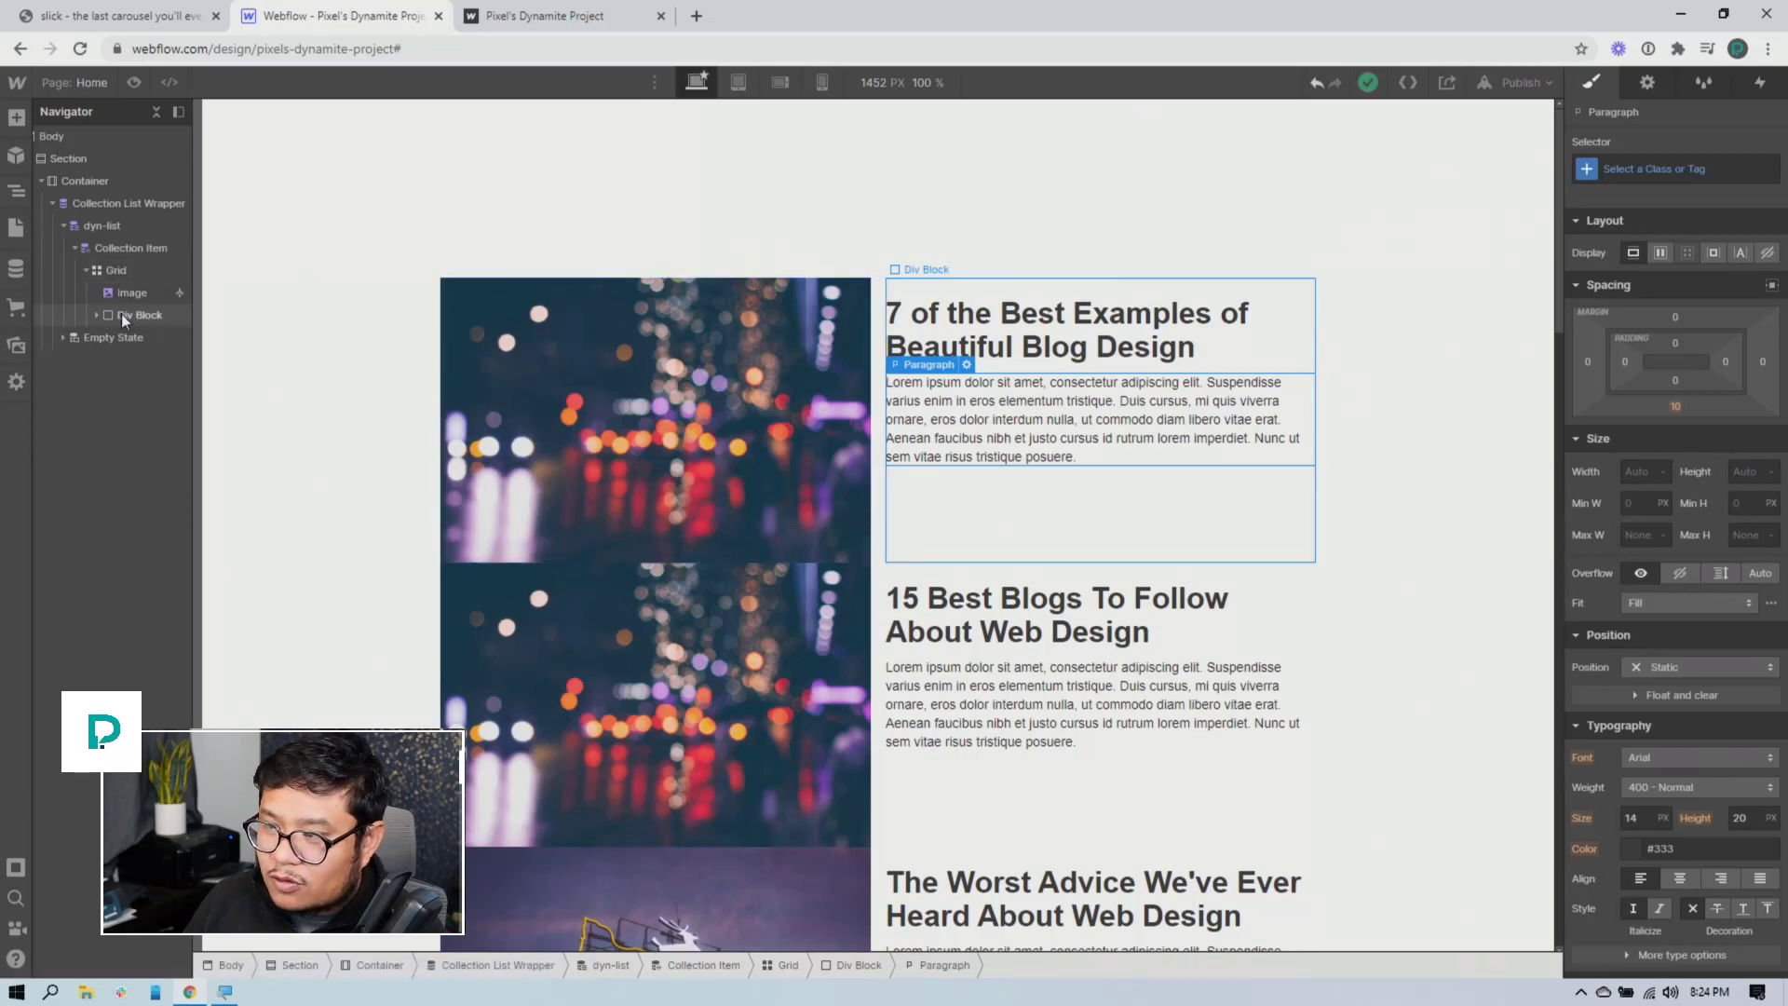
pyautogui.click(997, 447)
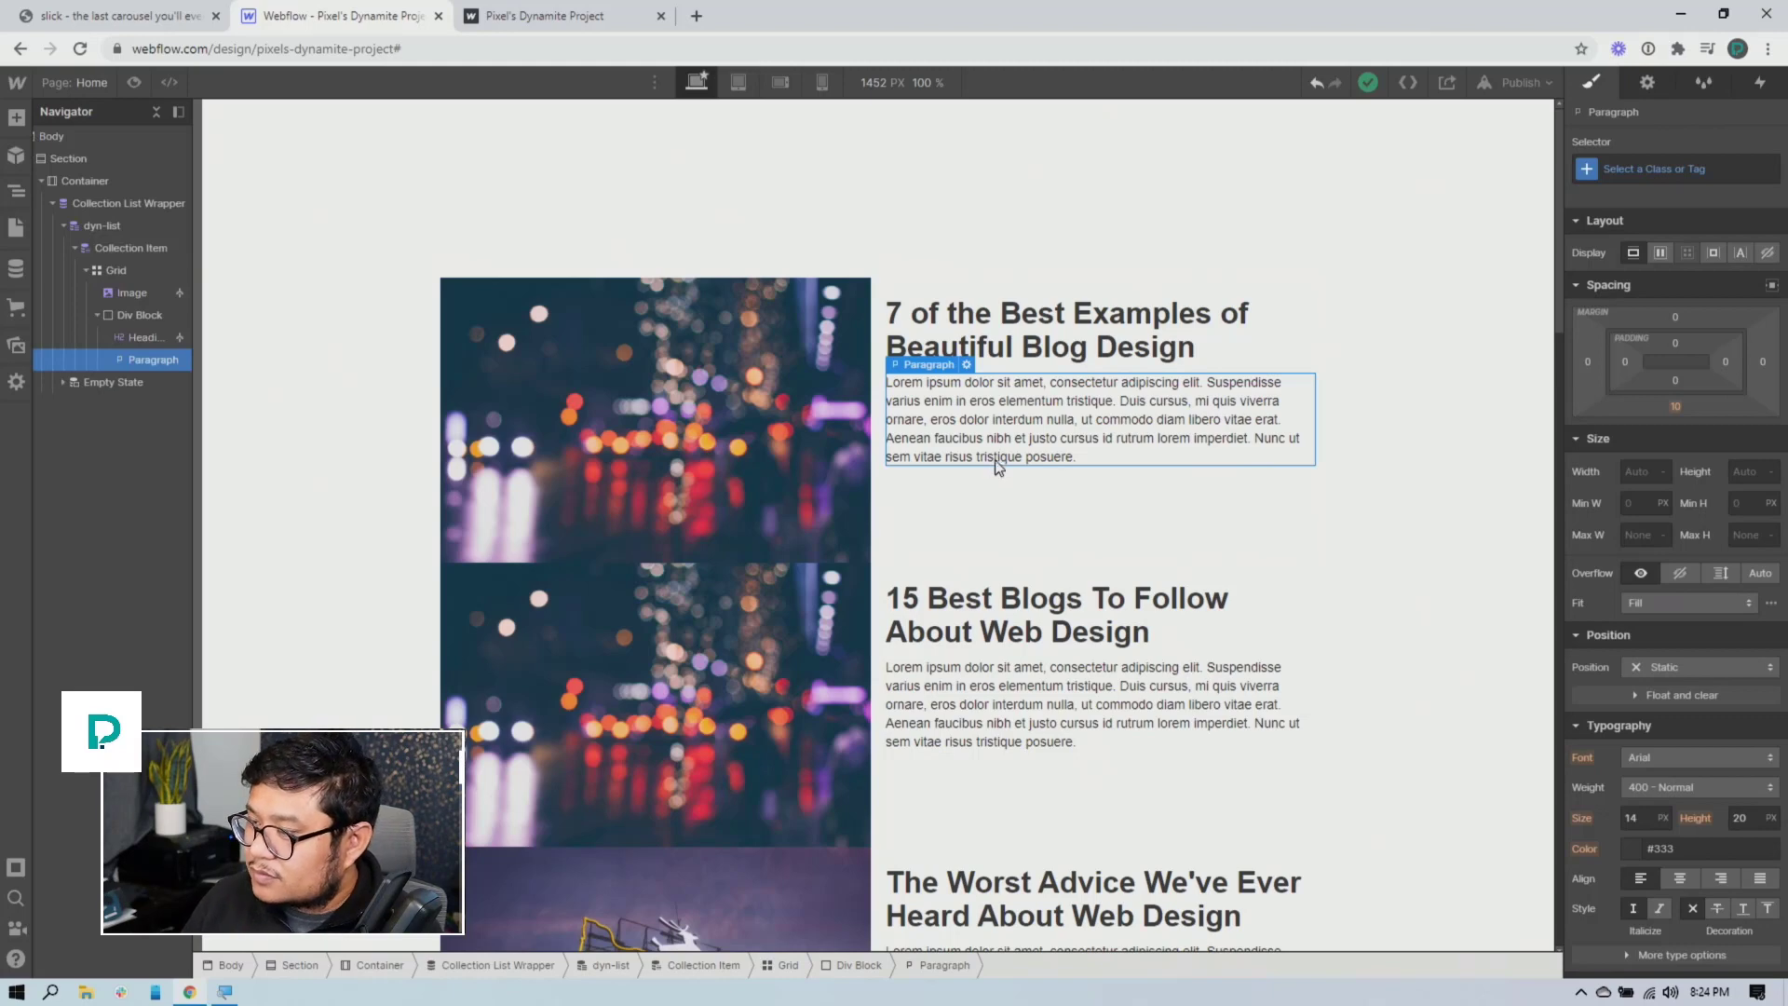
pyautogui.hotkey('ctrl', 'v')
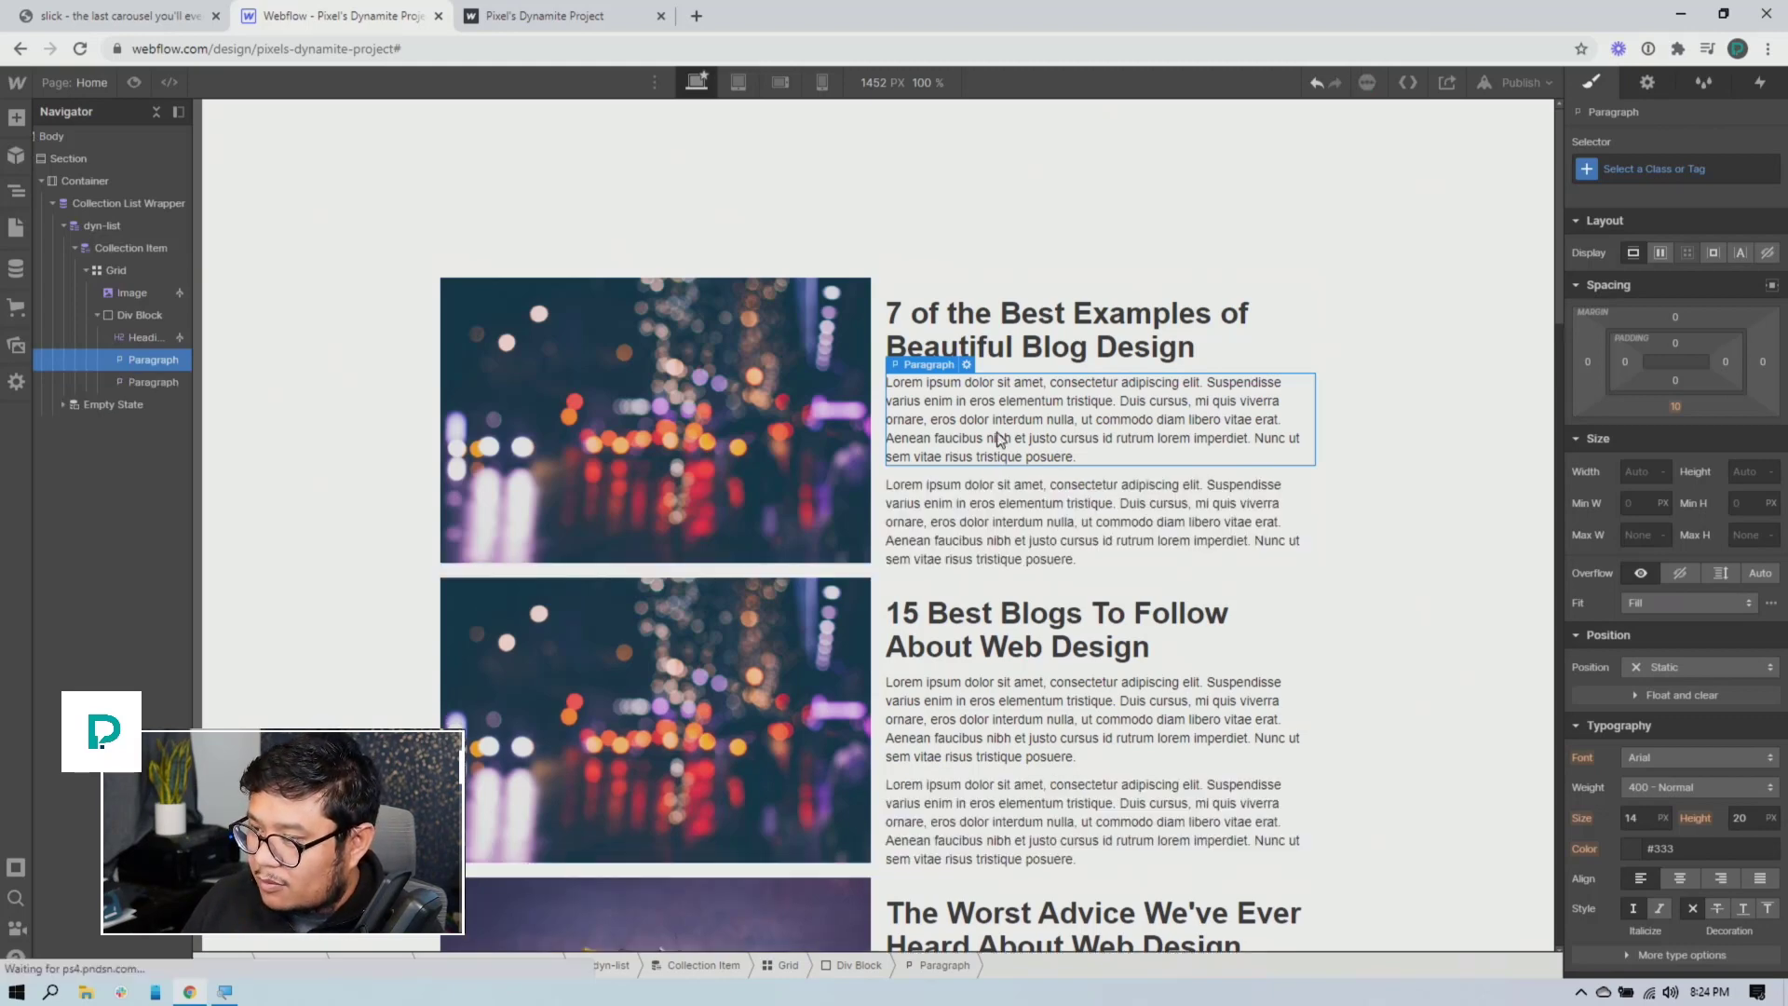
pyautogui.hotkey('ctrl', 'v')
pyautogui.scroll(-2, 999, 438)
pyautogui.scroll(1, 987, 372)
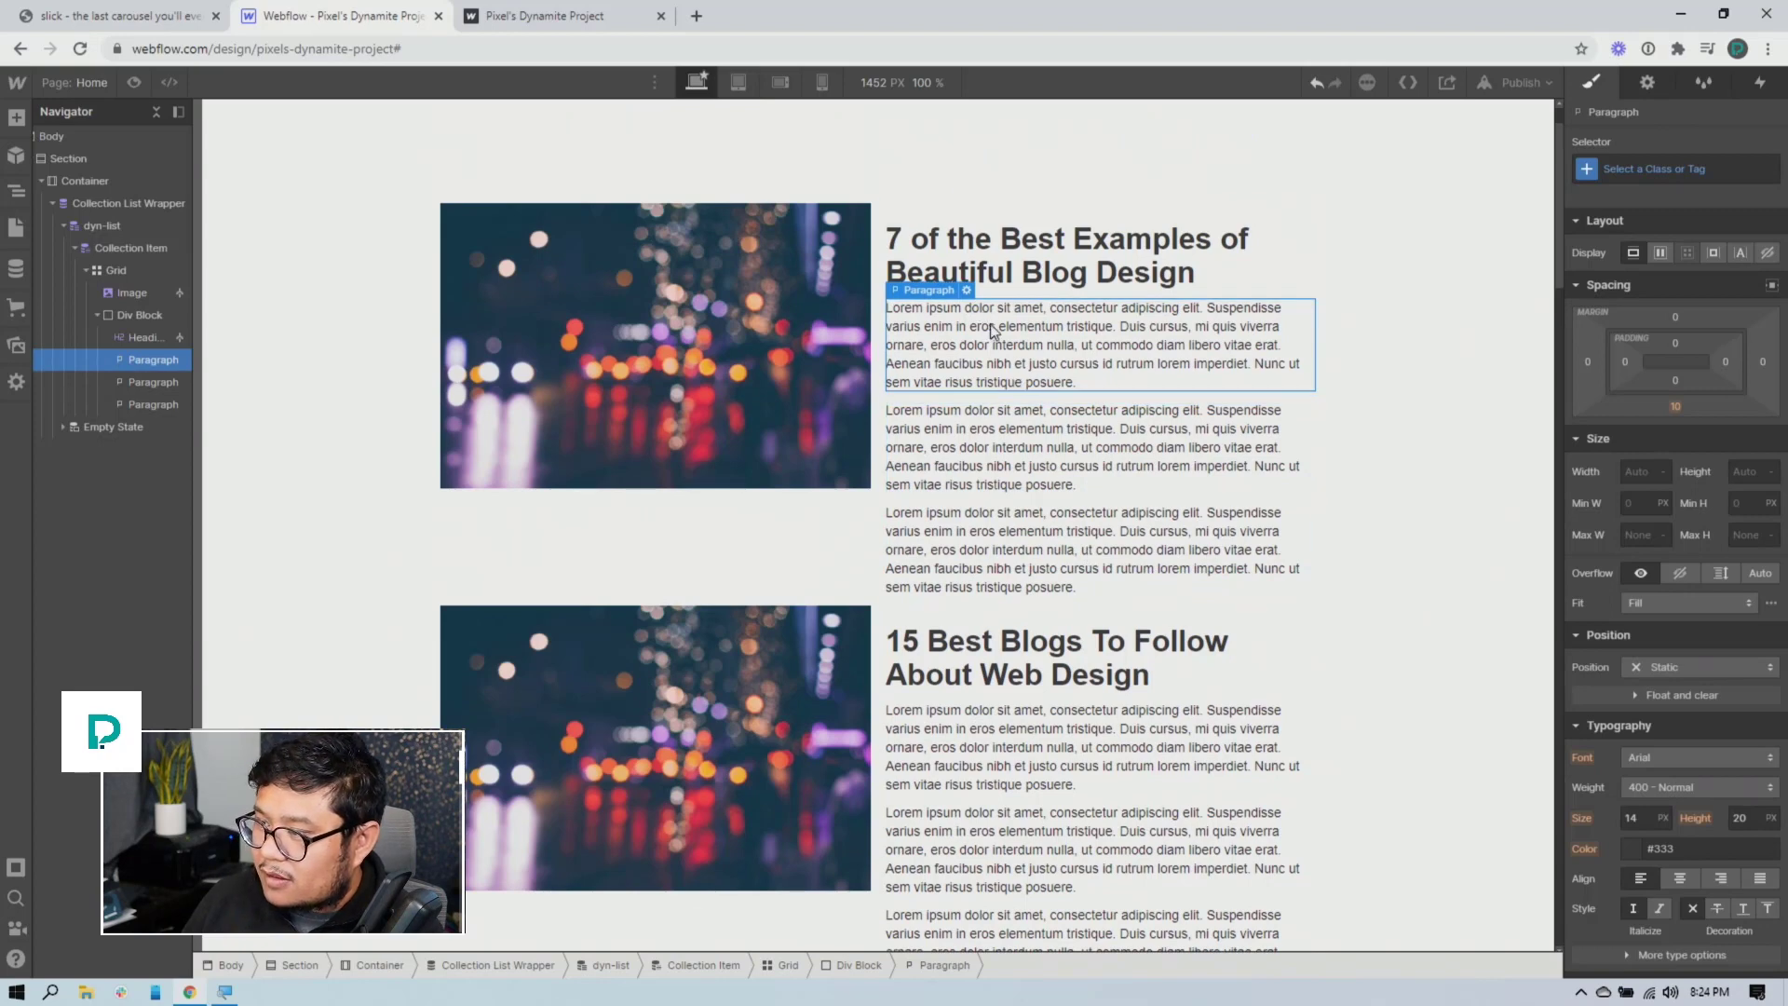
# Bind the paragraph text to the Post Summary field, keeping all three paragraphs
pyautogui.click(968, 291)
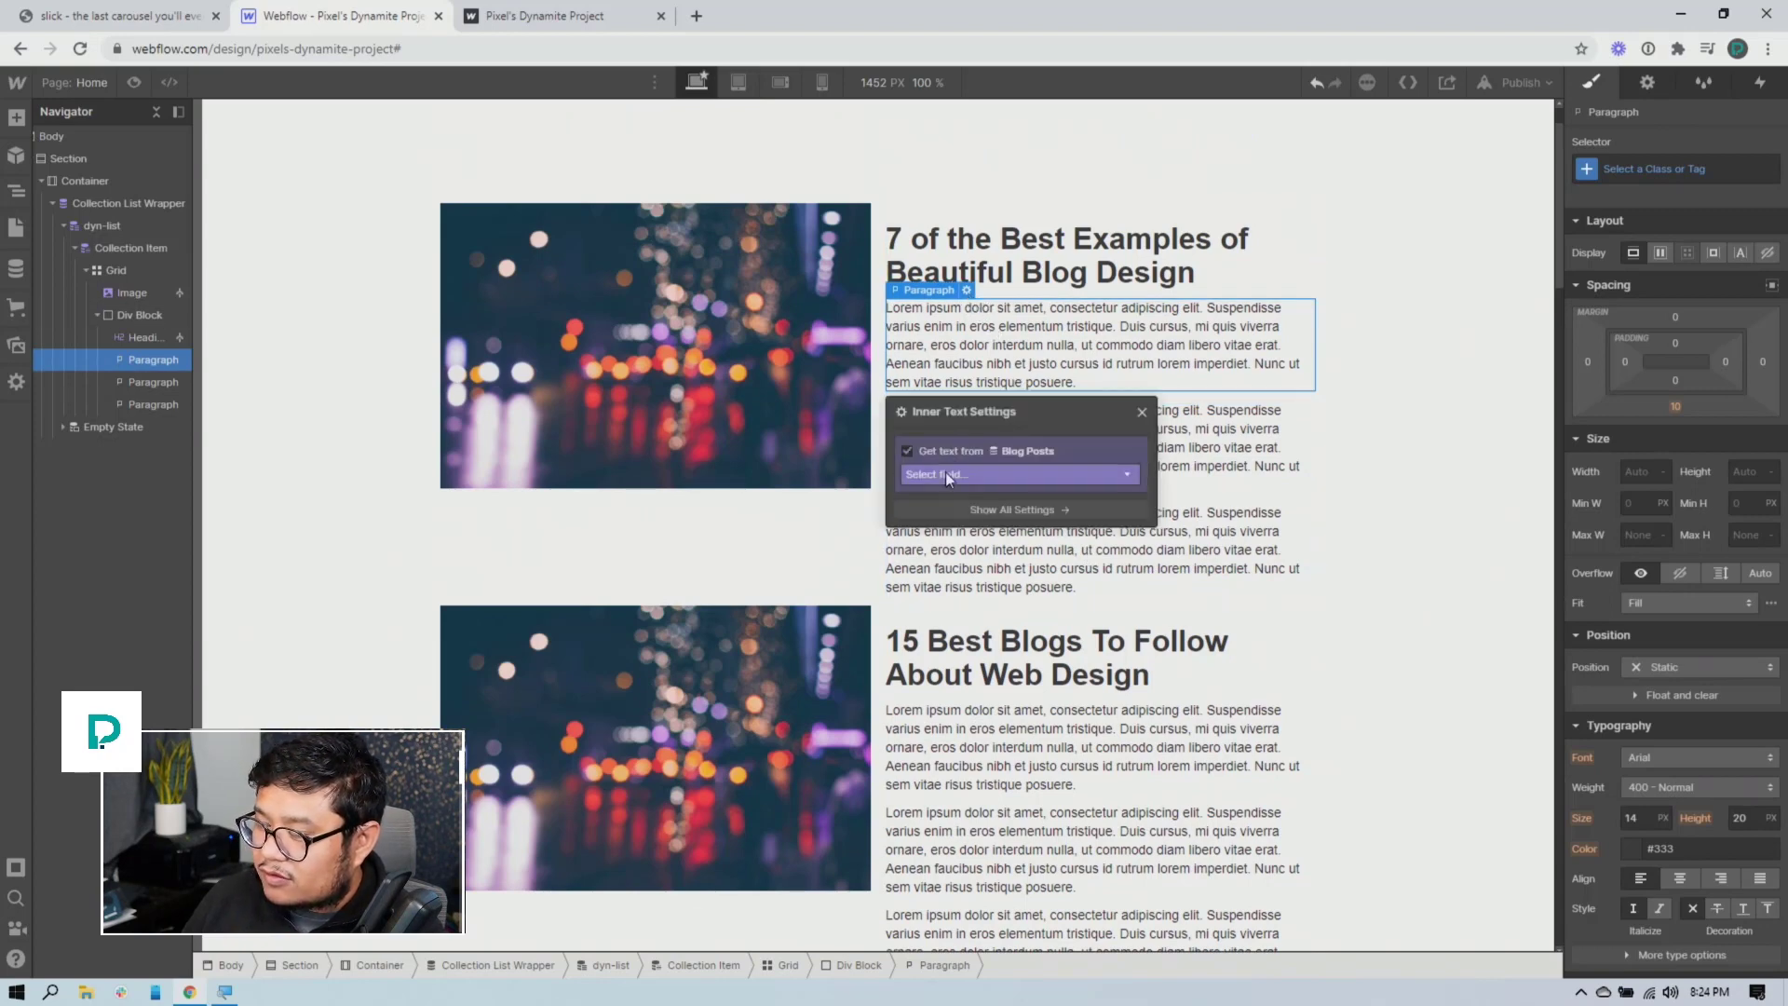
pyautogui.click(946, 474)
pyautogui.click(958, 530)
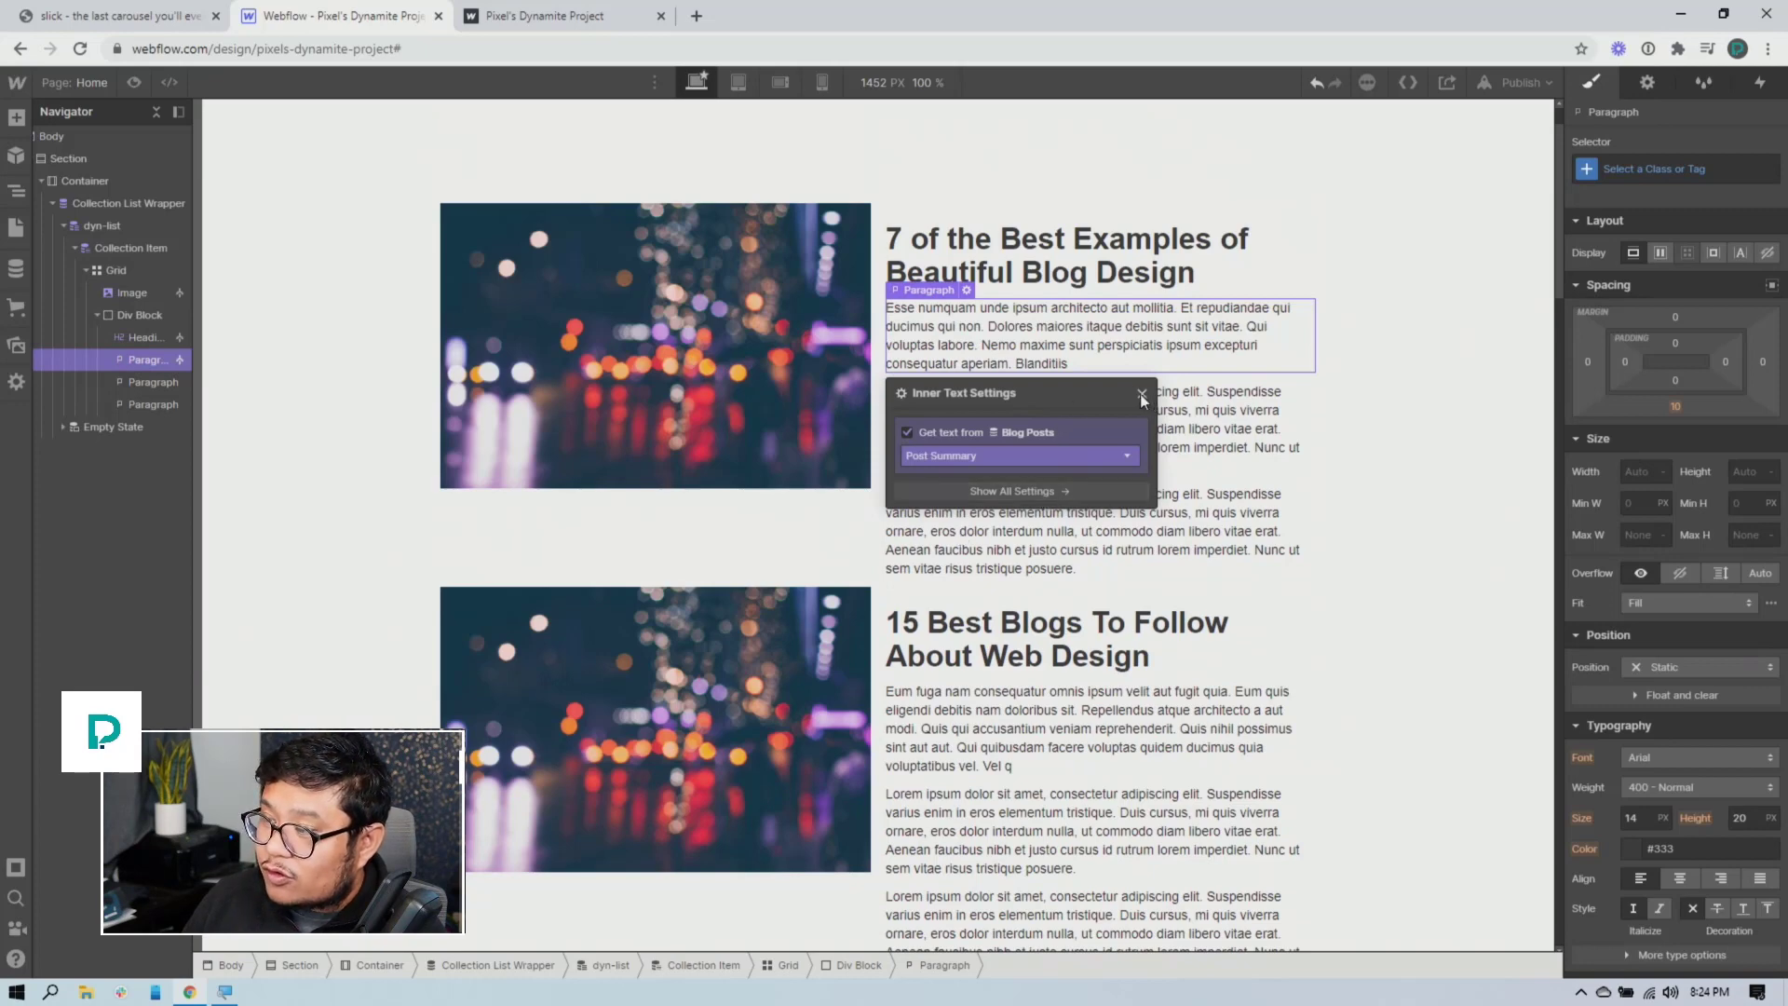
pyautogui.click(1142, 394)
pyautogui.click(968, 399)
pyautogui.press('Delete')
pyautogui.press('Delete')
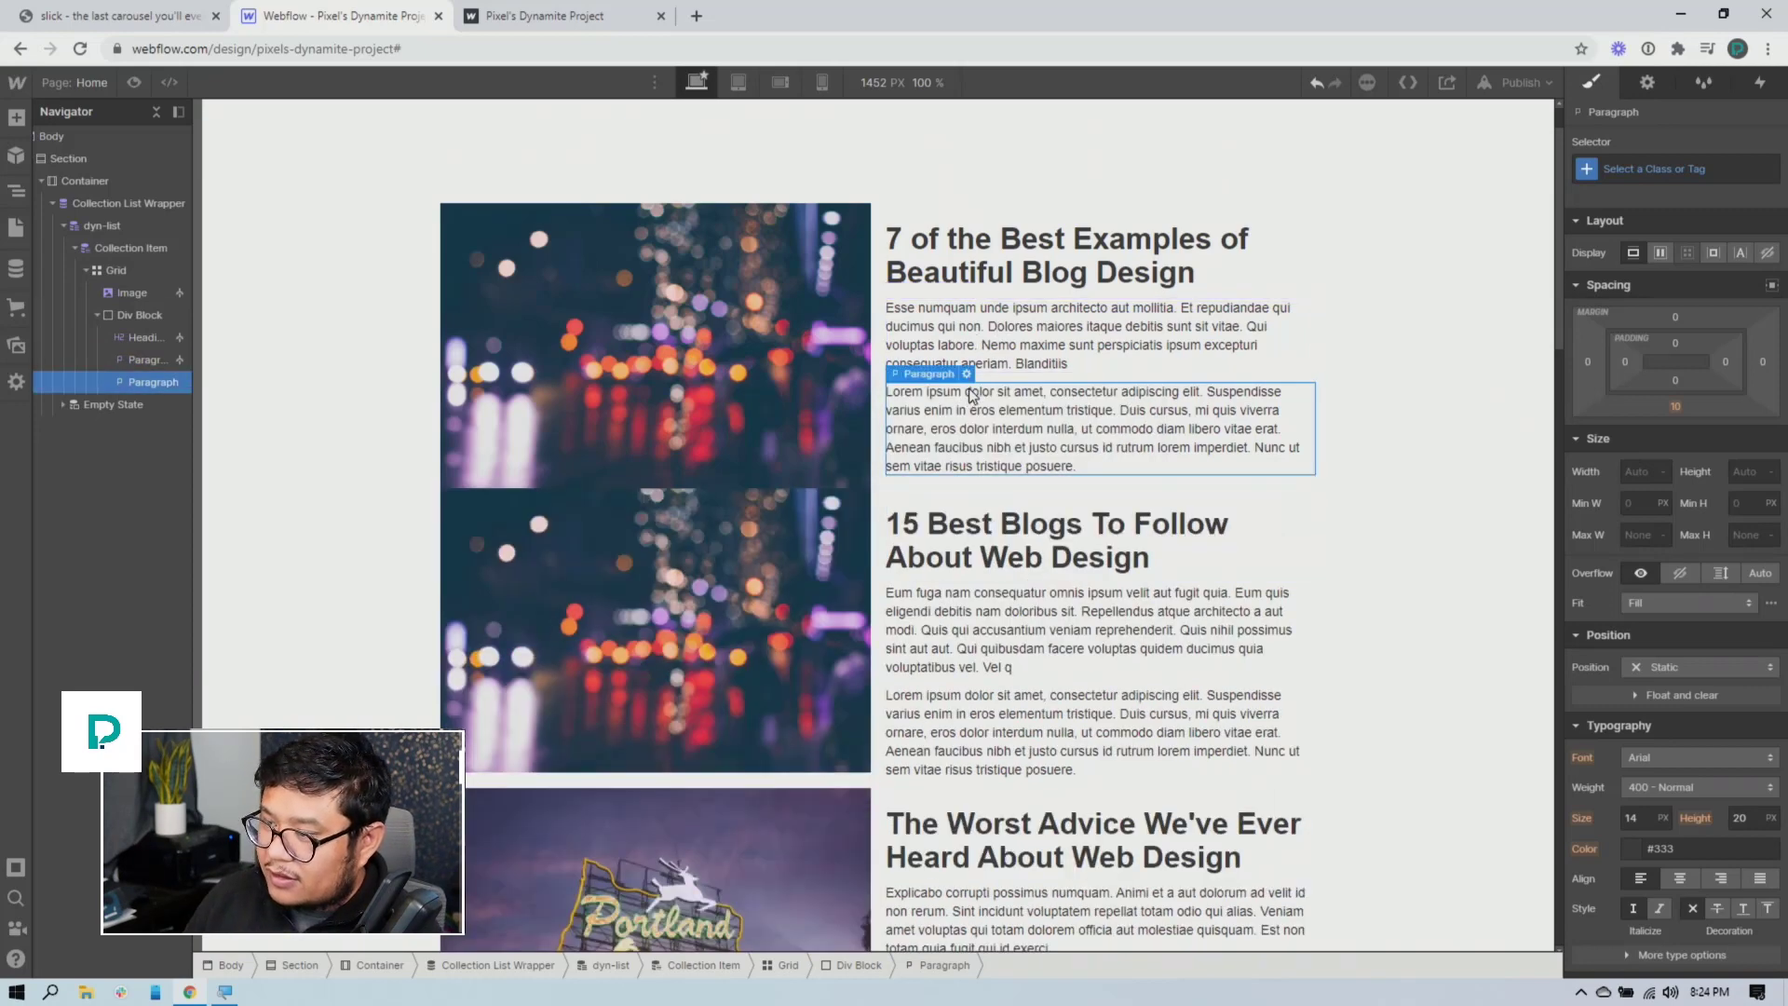
pyautogui.hotkey('ctrl', 'z')
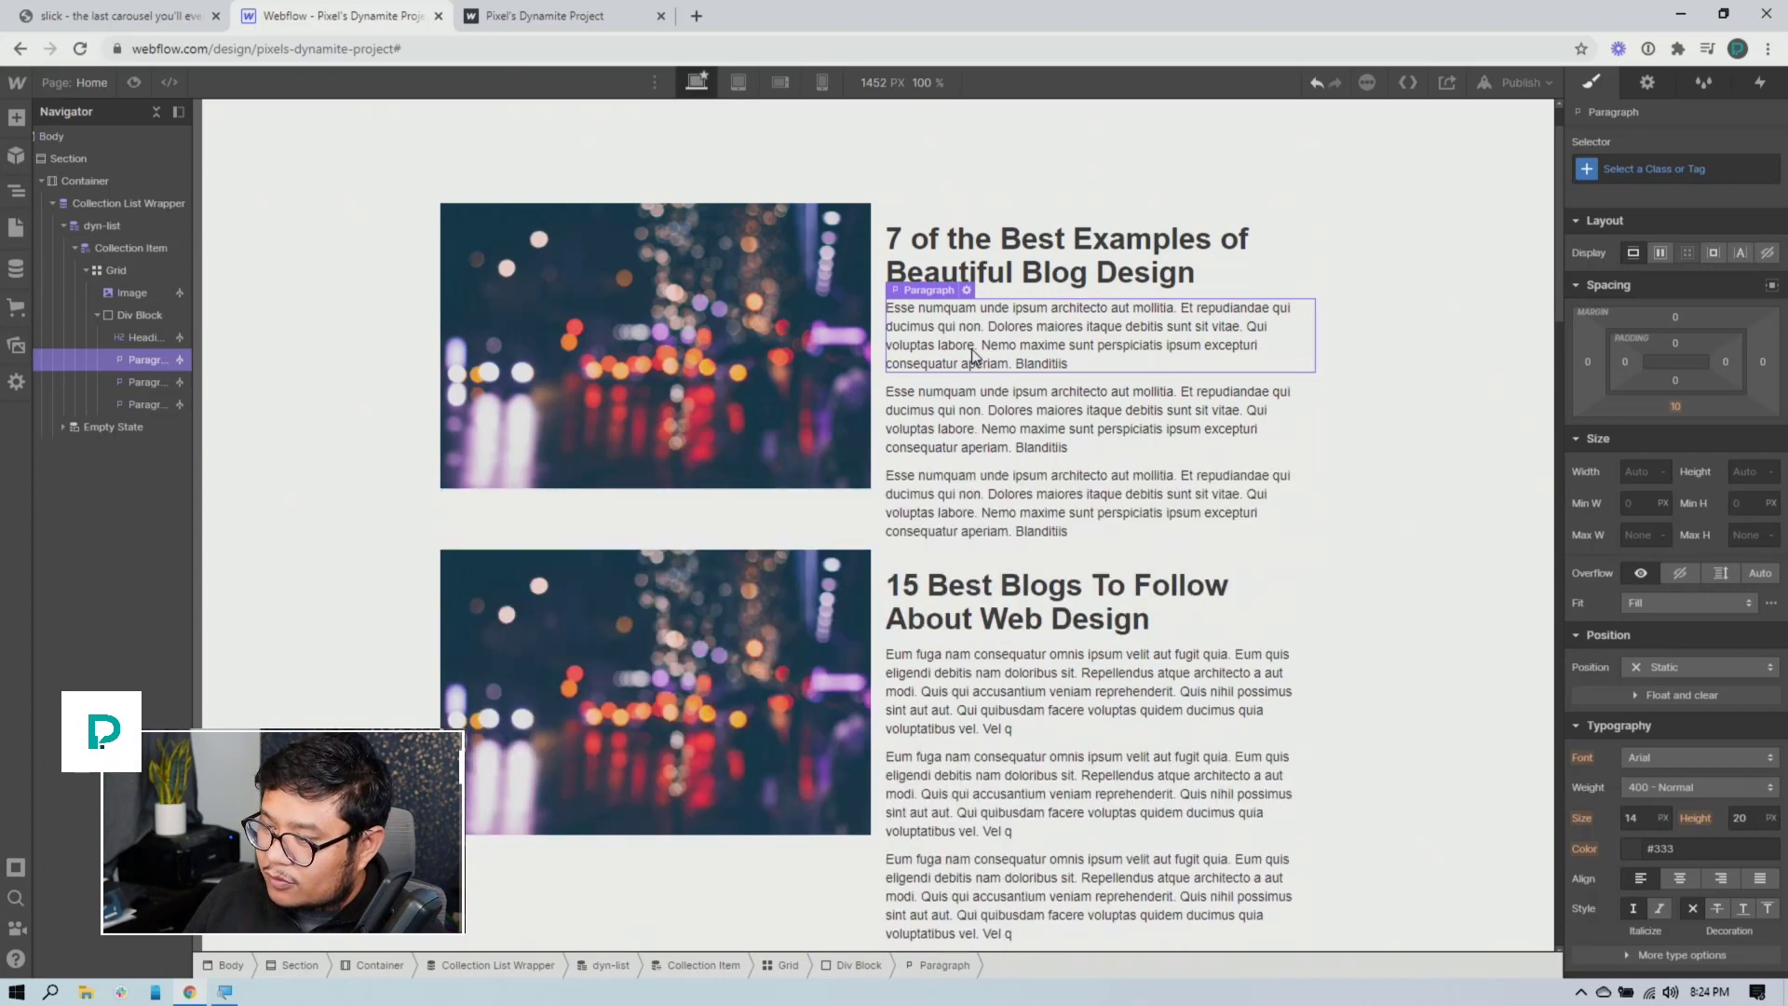
pyautogui.hotkey('ctrl', 'z')
pyautogui.scroll(-2, 999, 584)
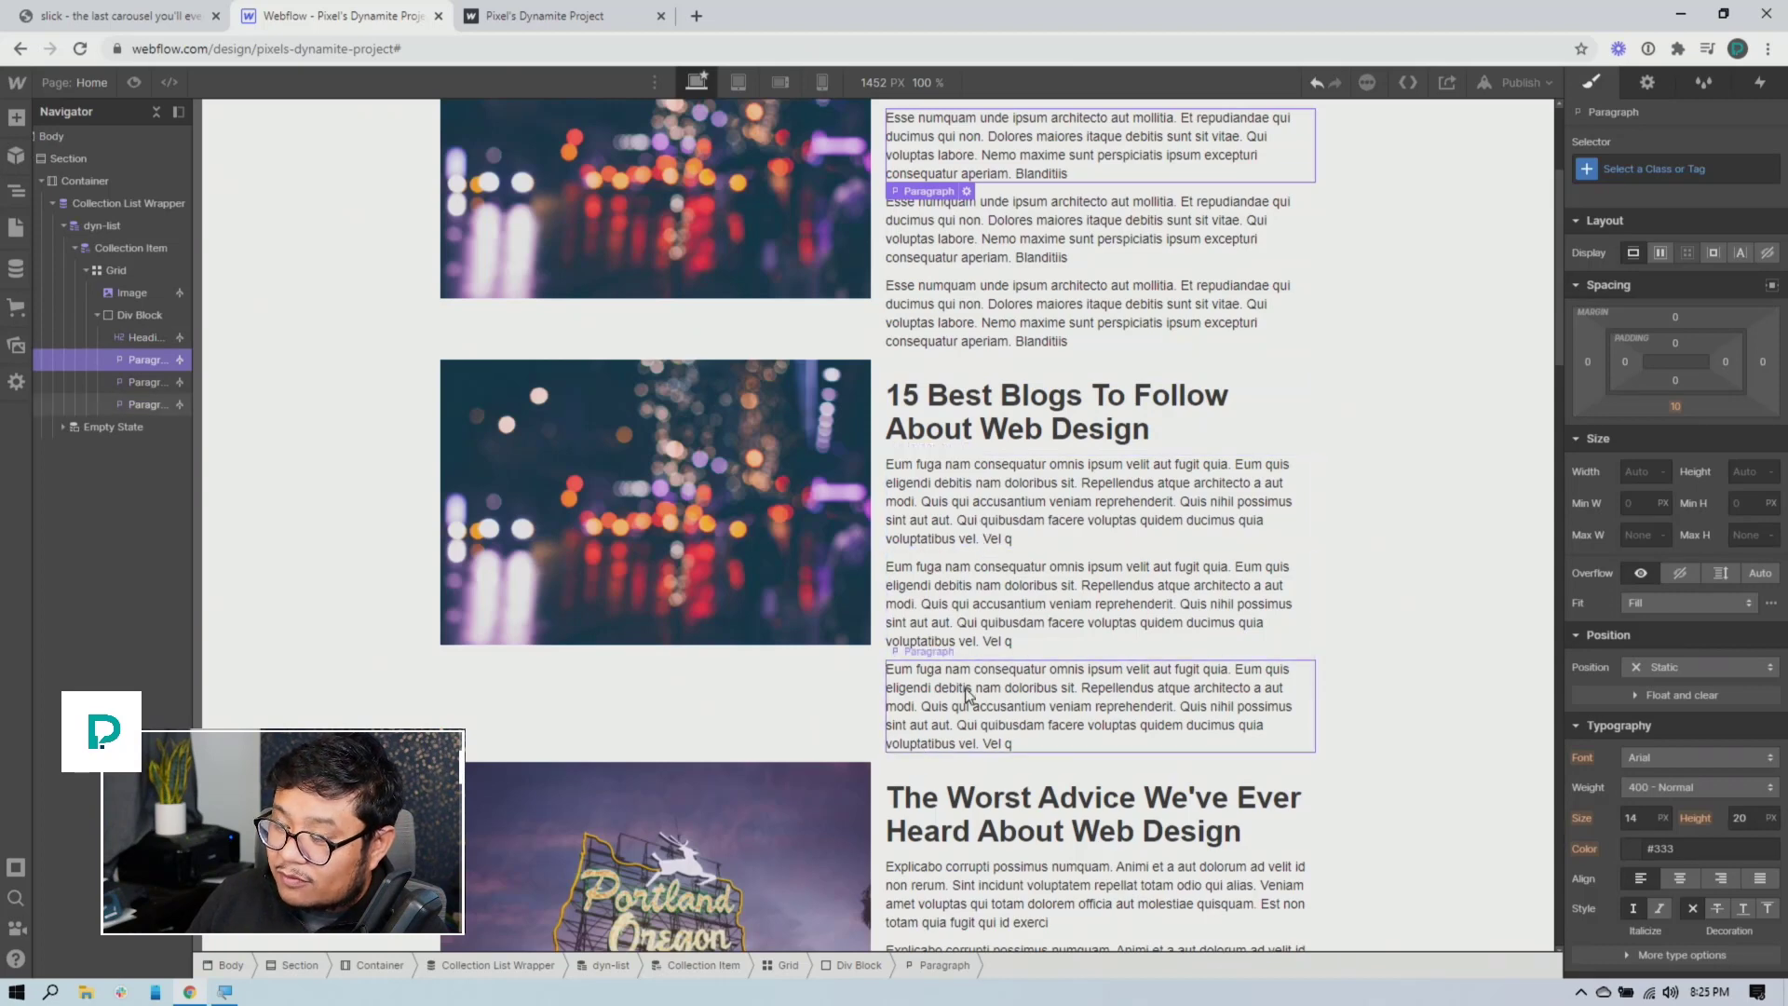
pyautogui.scroll(3, 973, 689)
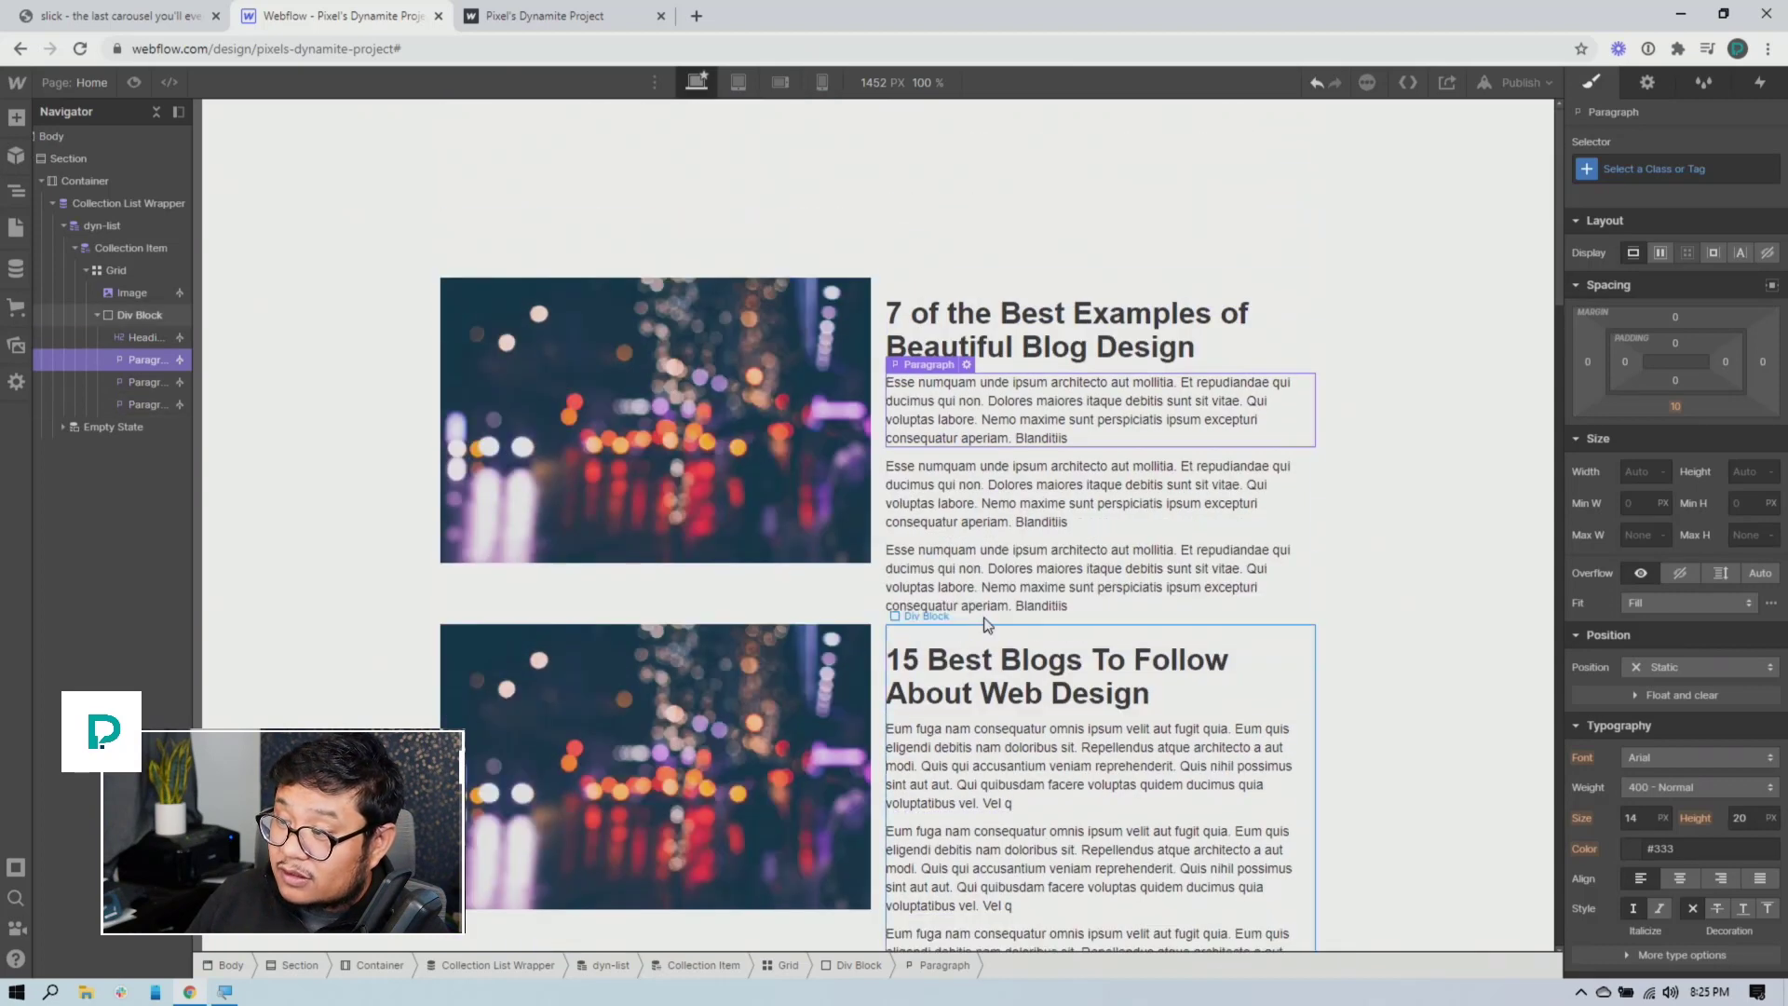
# Publish to the selected domains and reload the live site, dismissing the translation prompt
pyautogui.click(1520, 82)
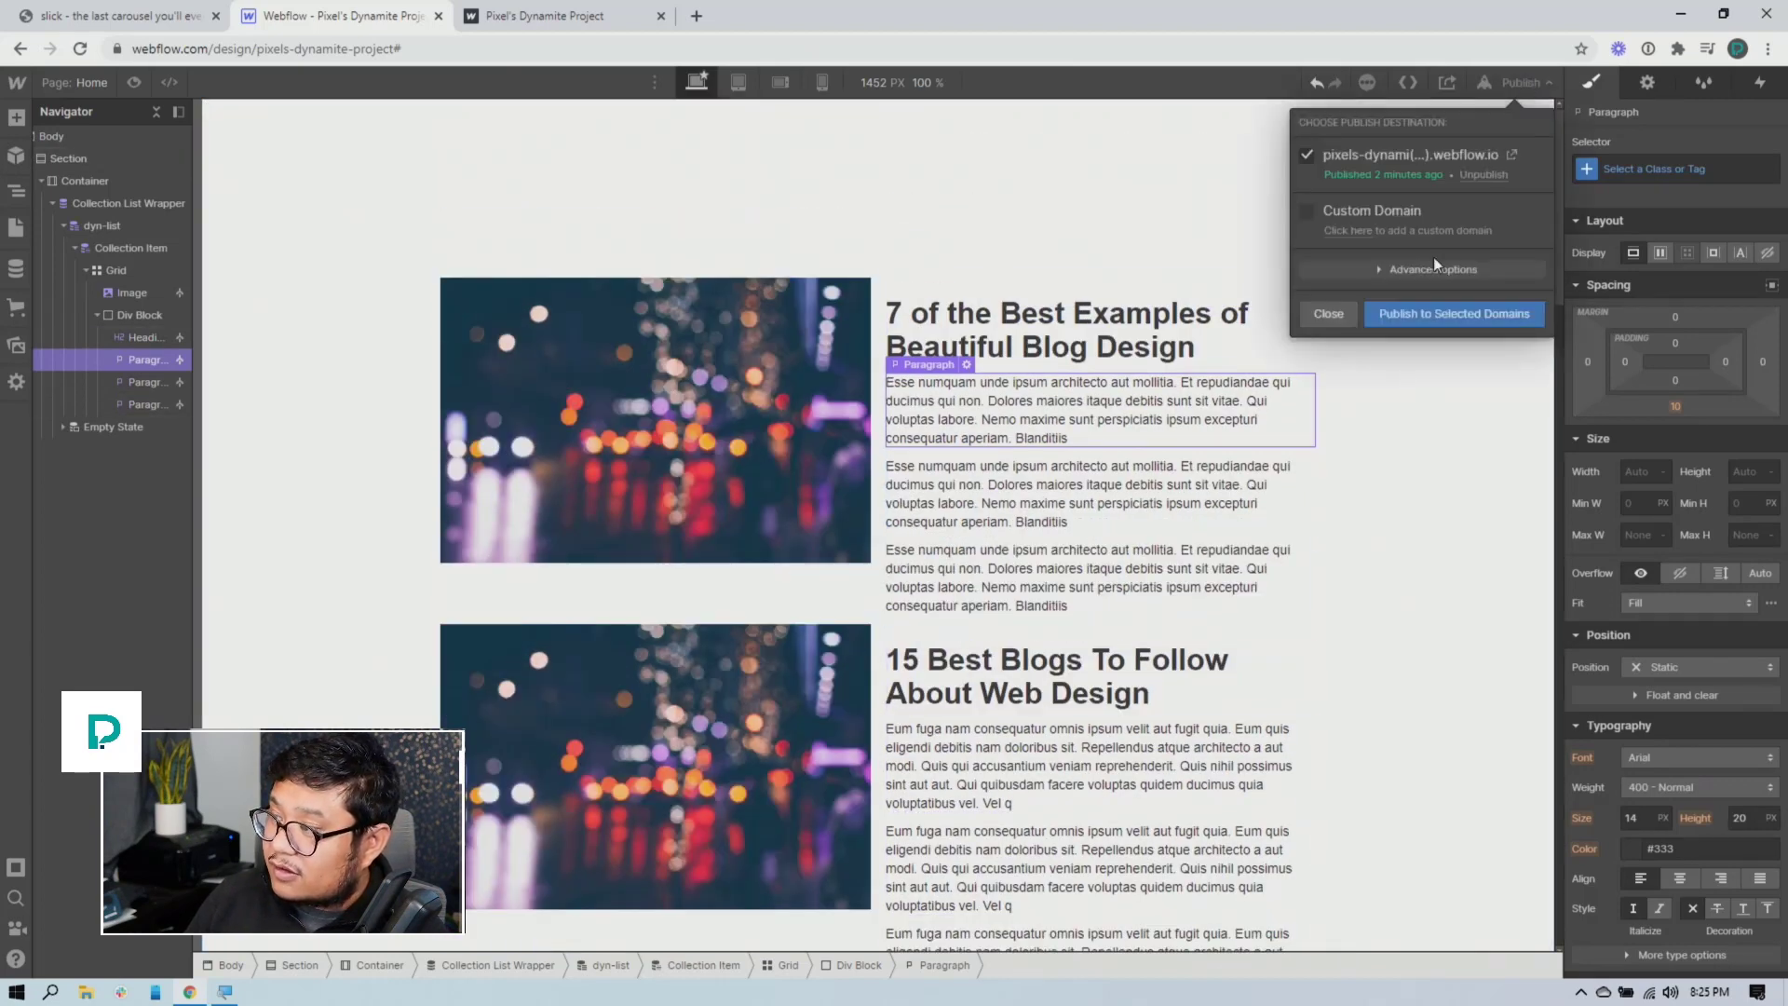
pyautogui.click(483, 18)
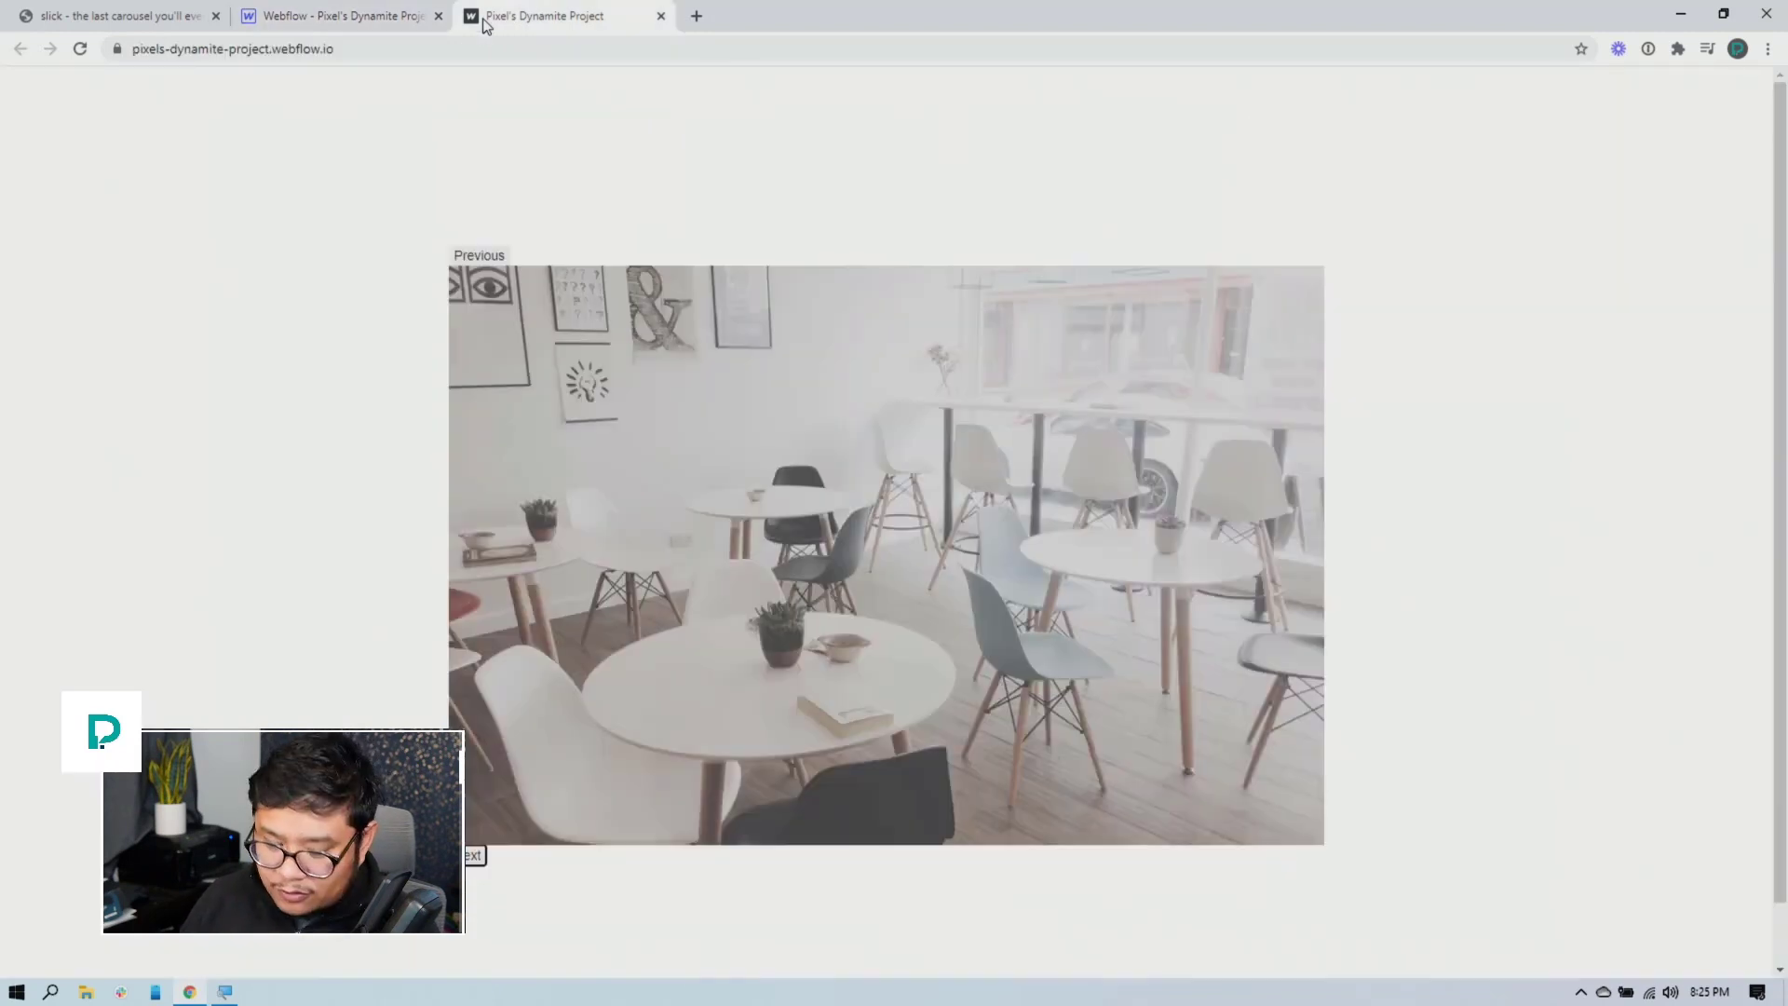
pyautogui.hotkey('ctrl', 'r')
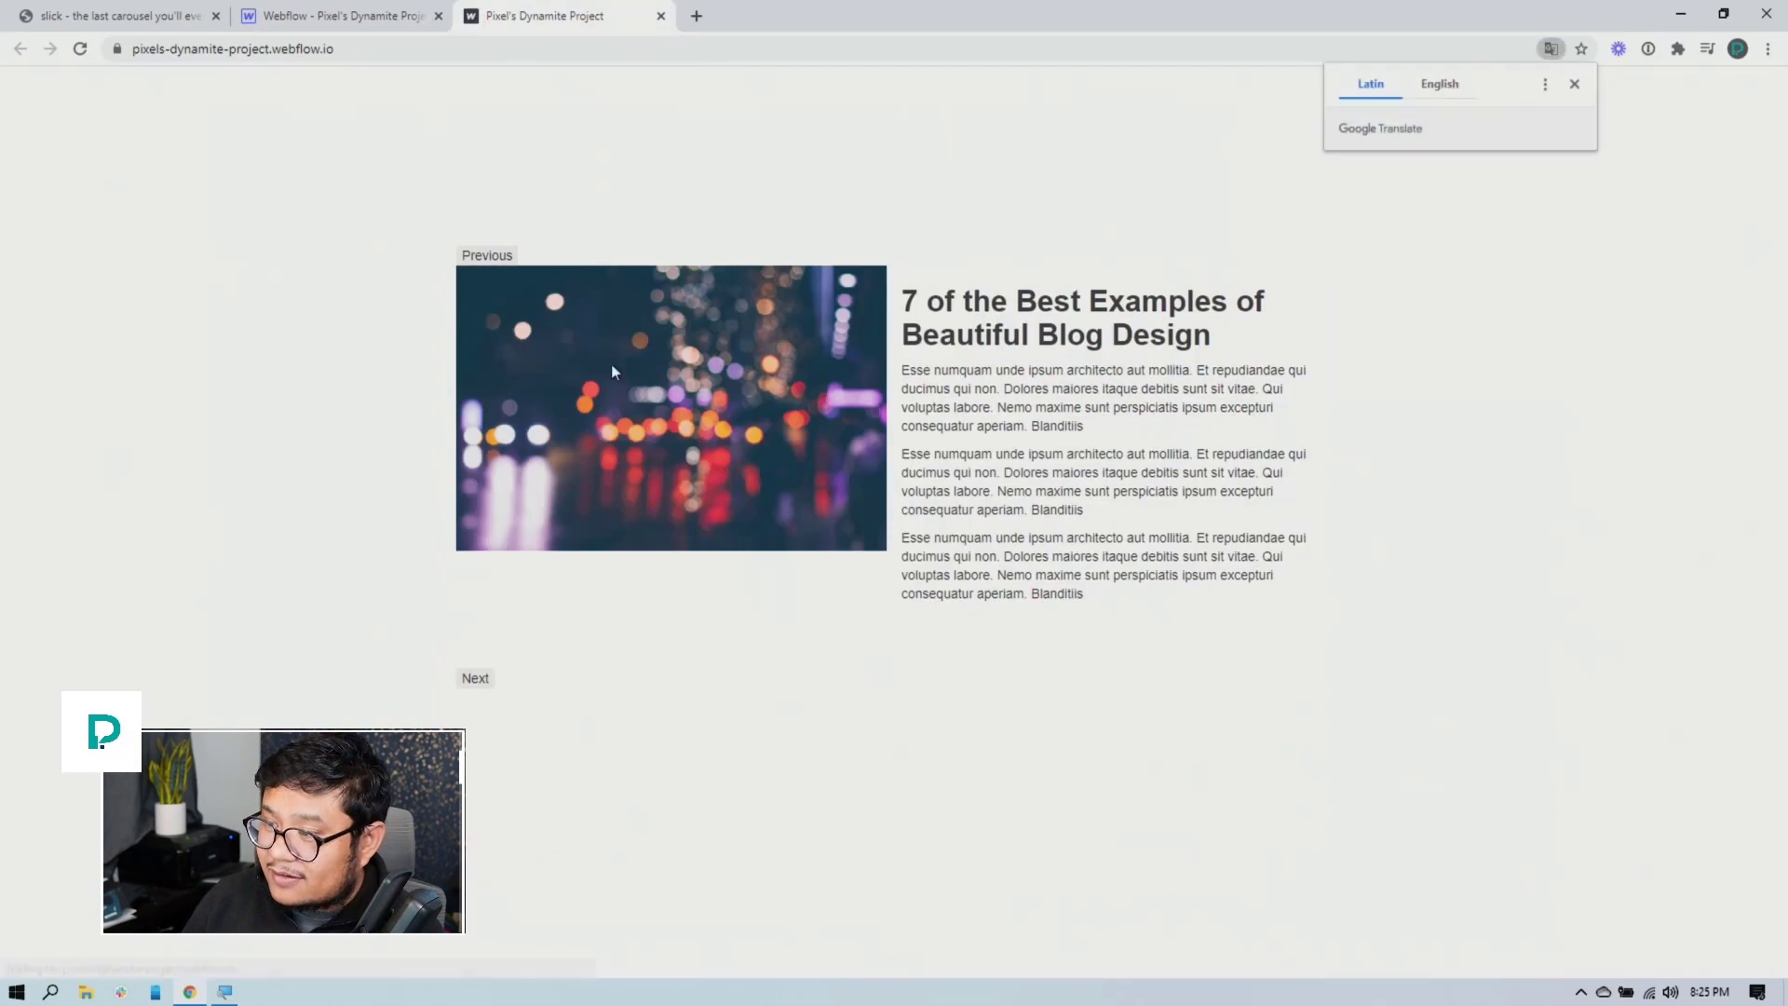
pyautogui.click(477, 680)
# Click the slider's Next button repeatedly to cycle through each blog post
pyautogui.click(476, 681)
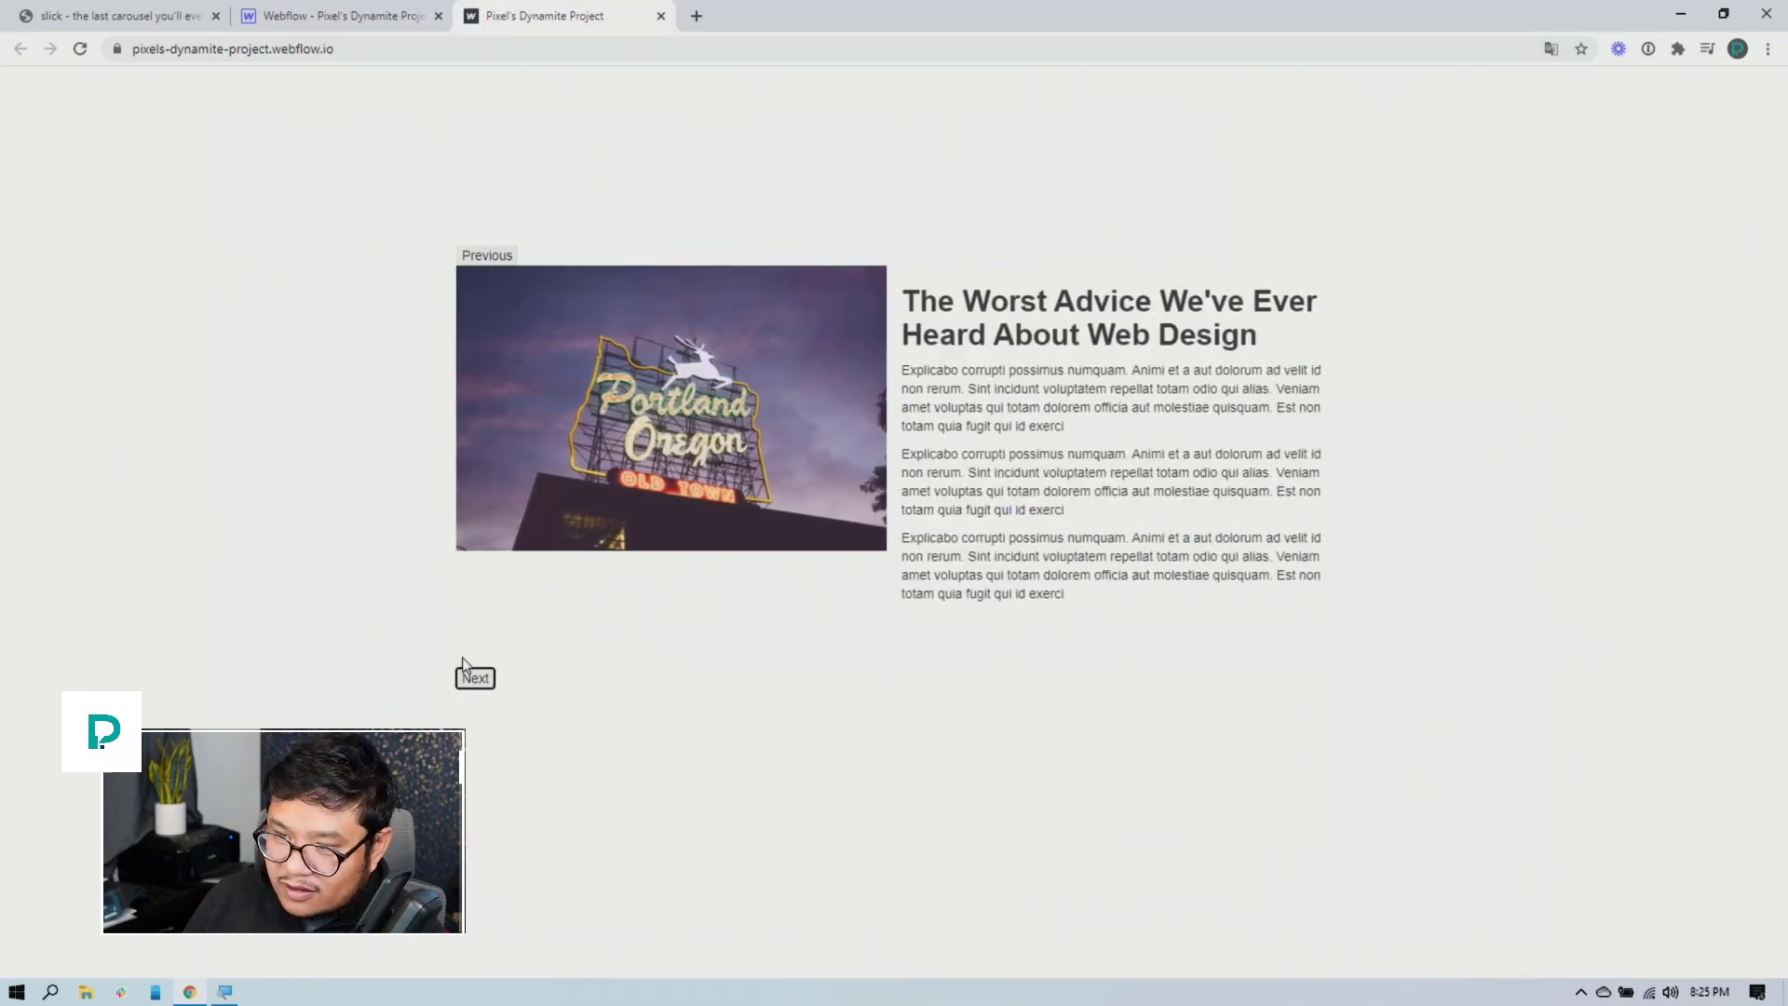
pyautogui.click(476, 680)
pyautogui.click(476, 680)
pyautogui.click(476, 680)
pyautogui.click(476, 680)
pyautogui.click(476, 680)
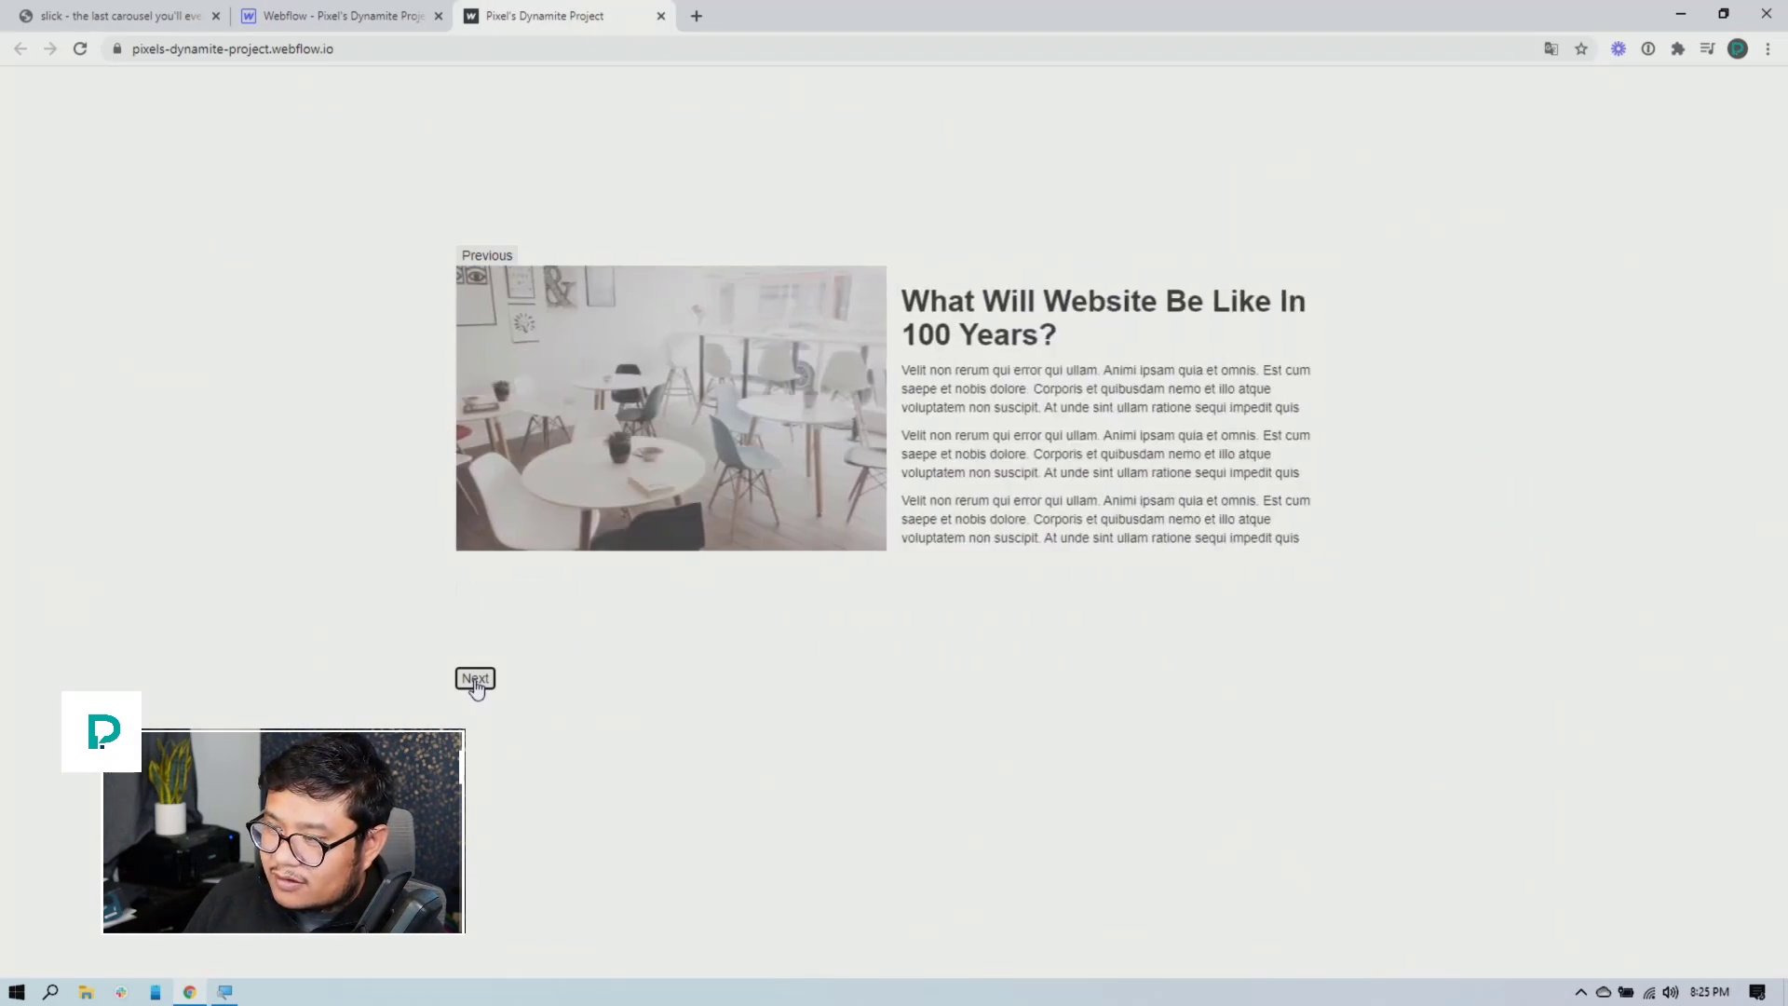
pyautogui.click(476, 680)
pyautogui.click(476, 680)
pyautogui.click(476, 680)
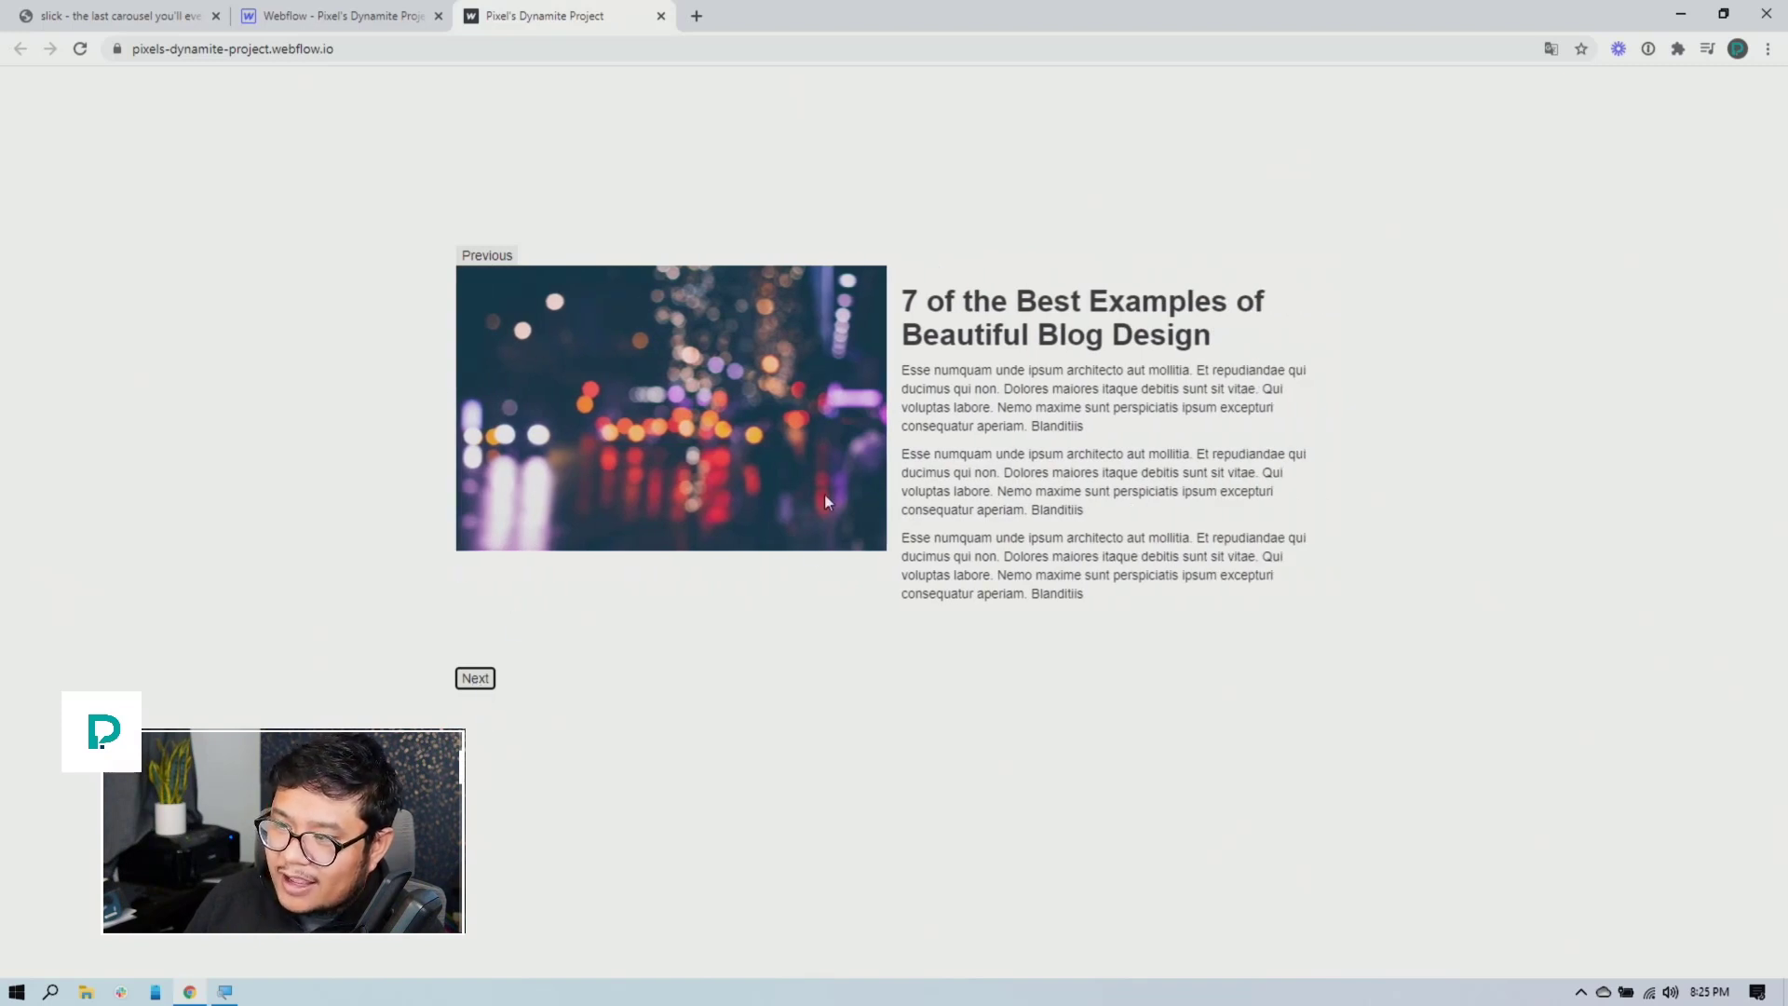
# Advance the slider once more, then select adaptiveHeight in the Slick docs' Settings section
pyautogui.click(476, 679)
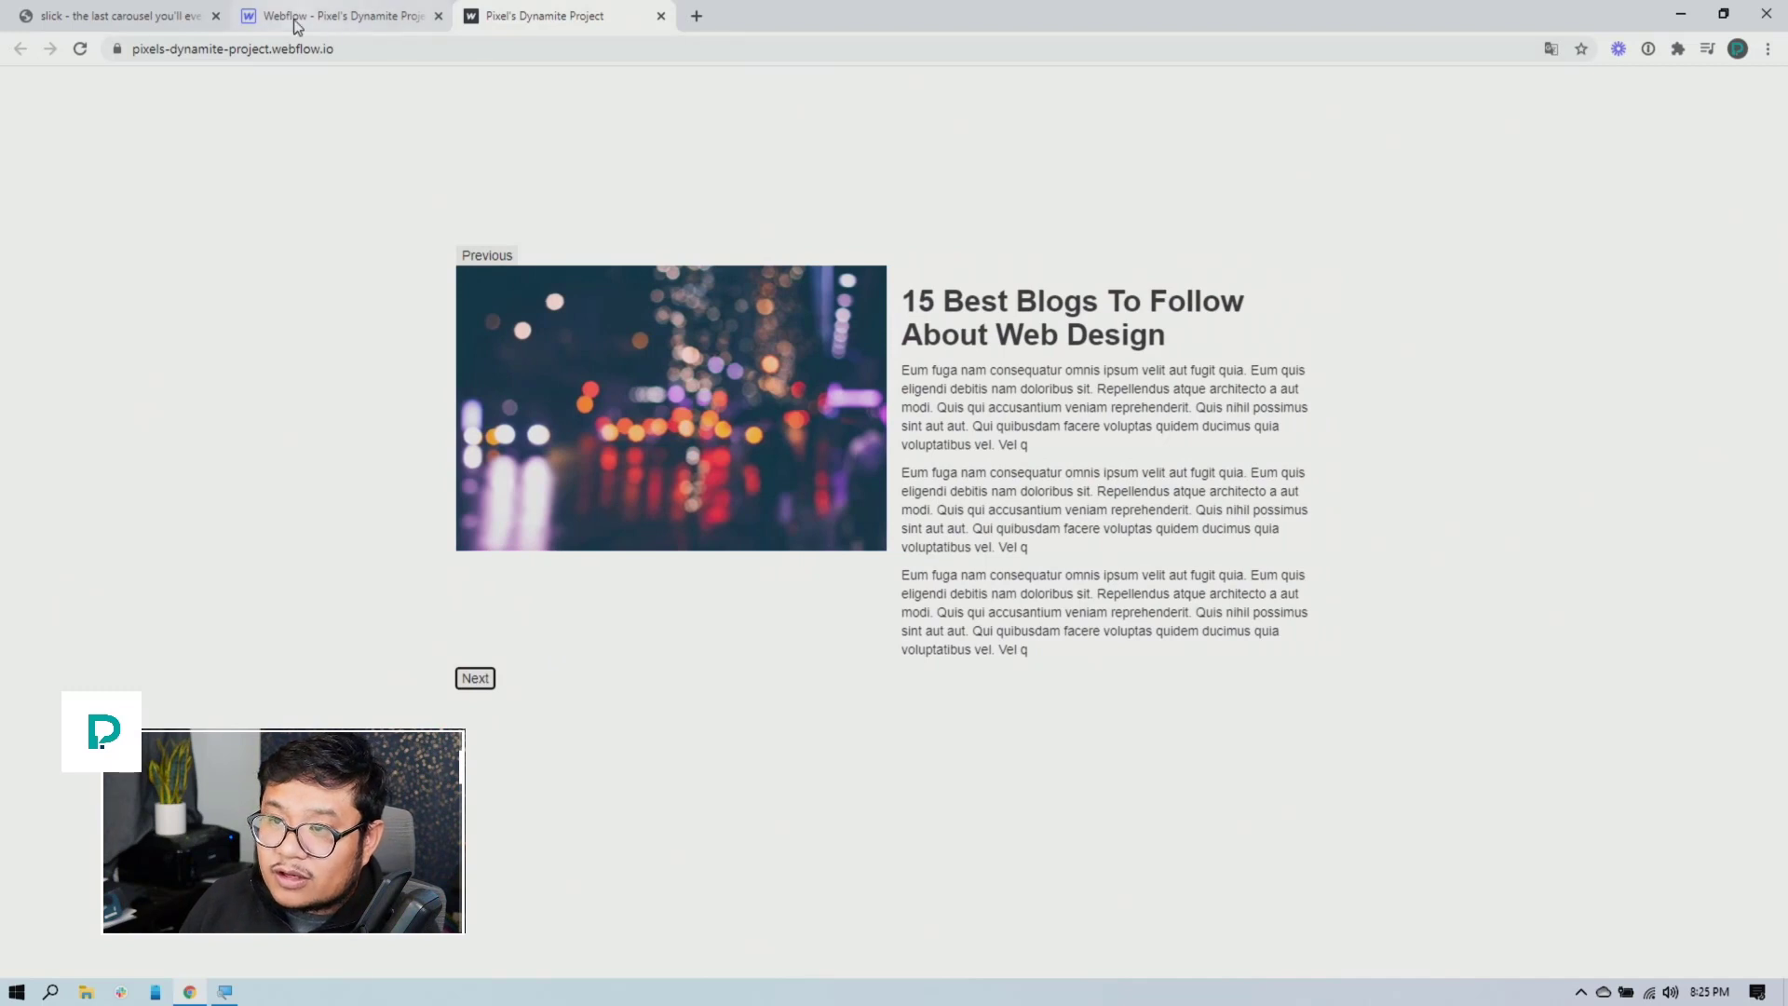
pyautogui.click(149, 21)
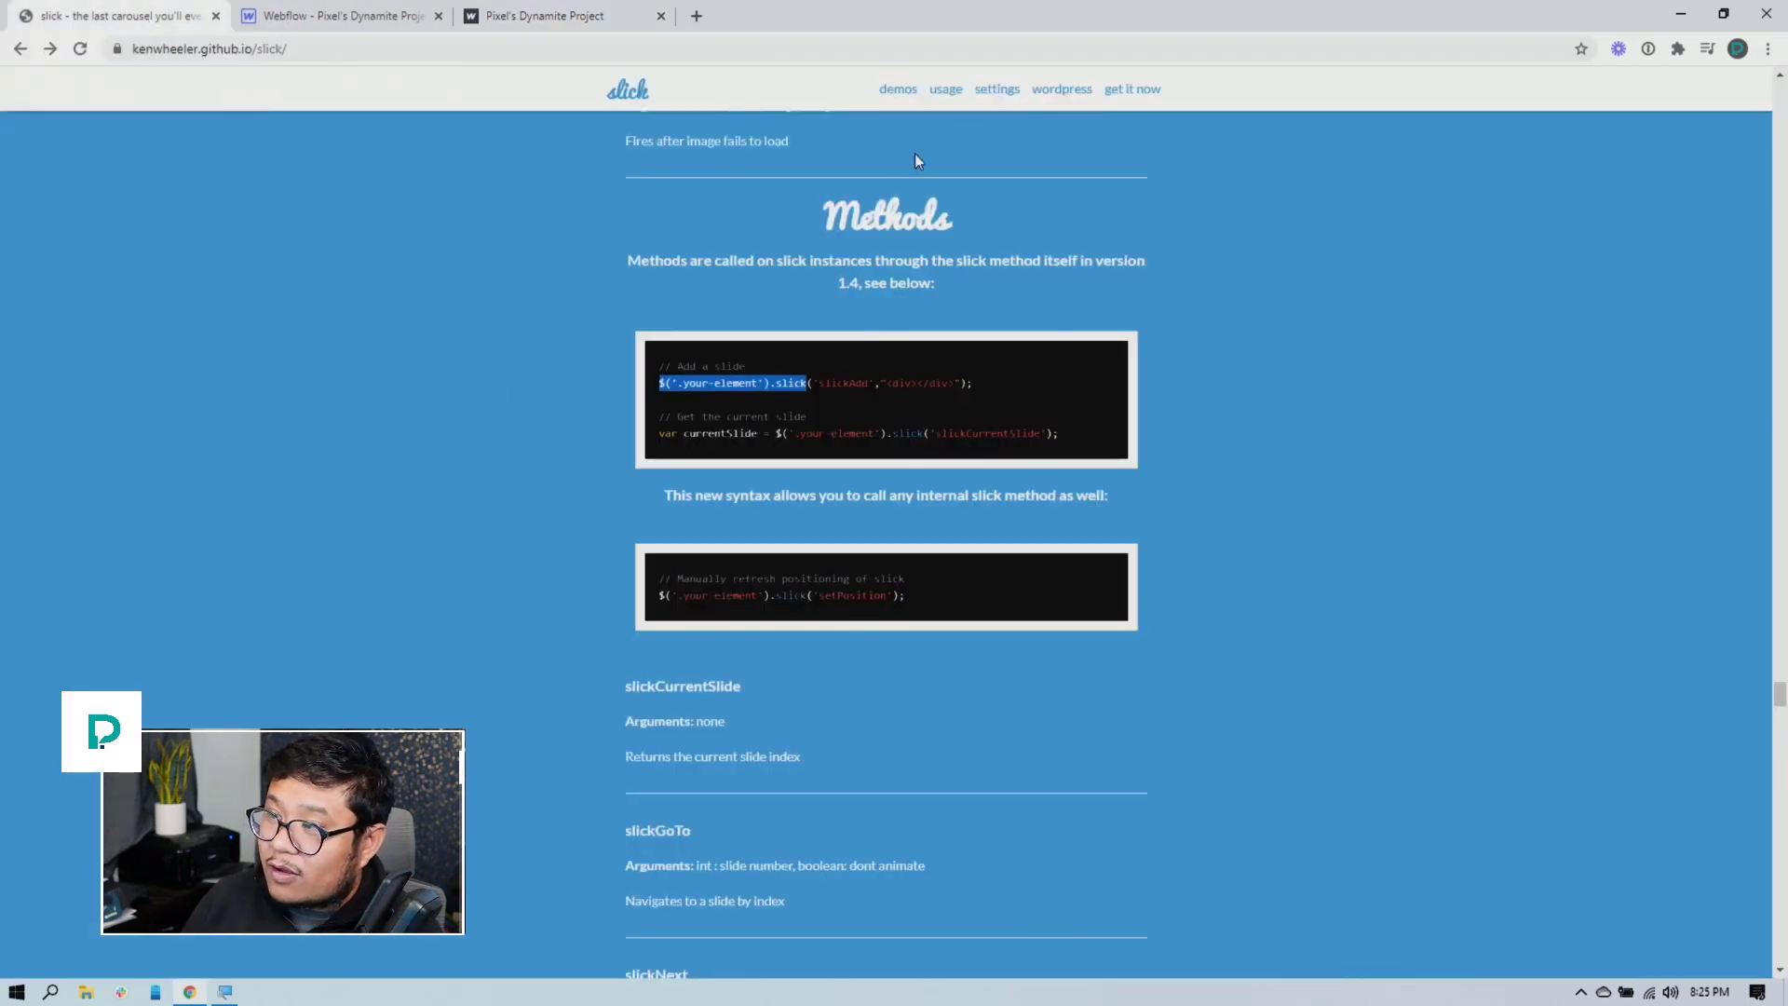
pyautogui.click(997, 90)
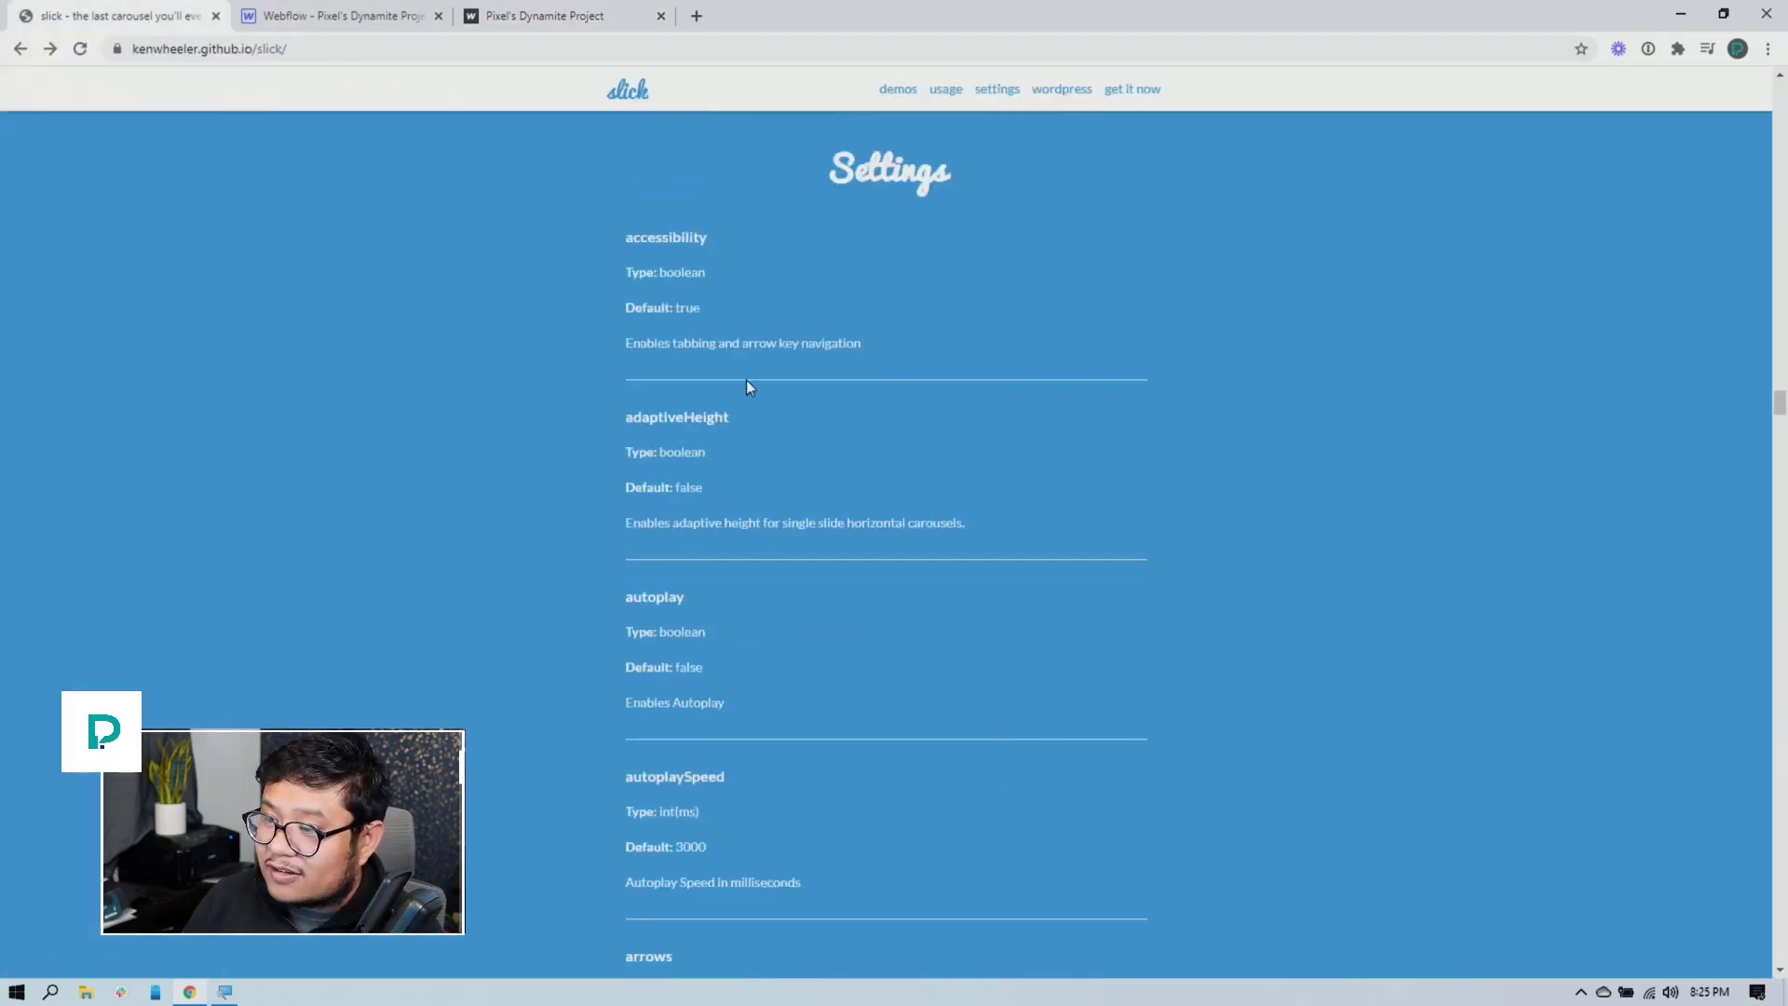
pyautogui.doubleClick(724, 416)
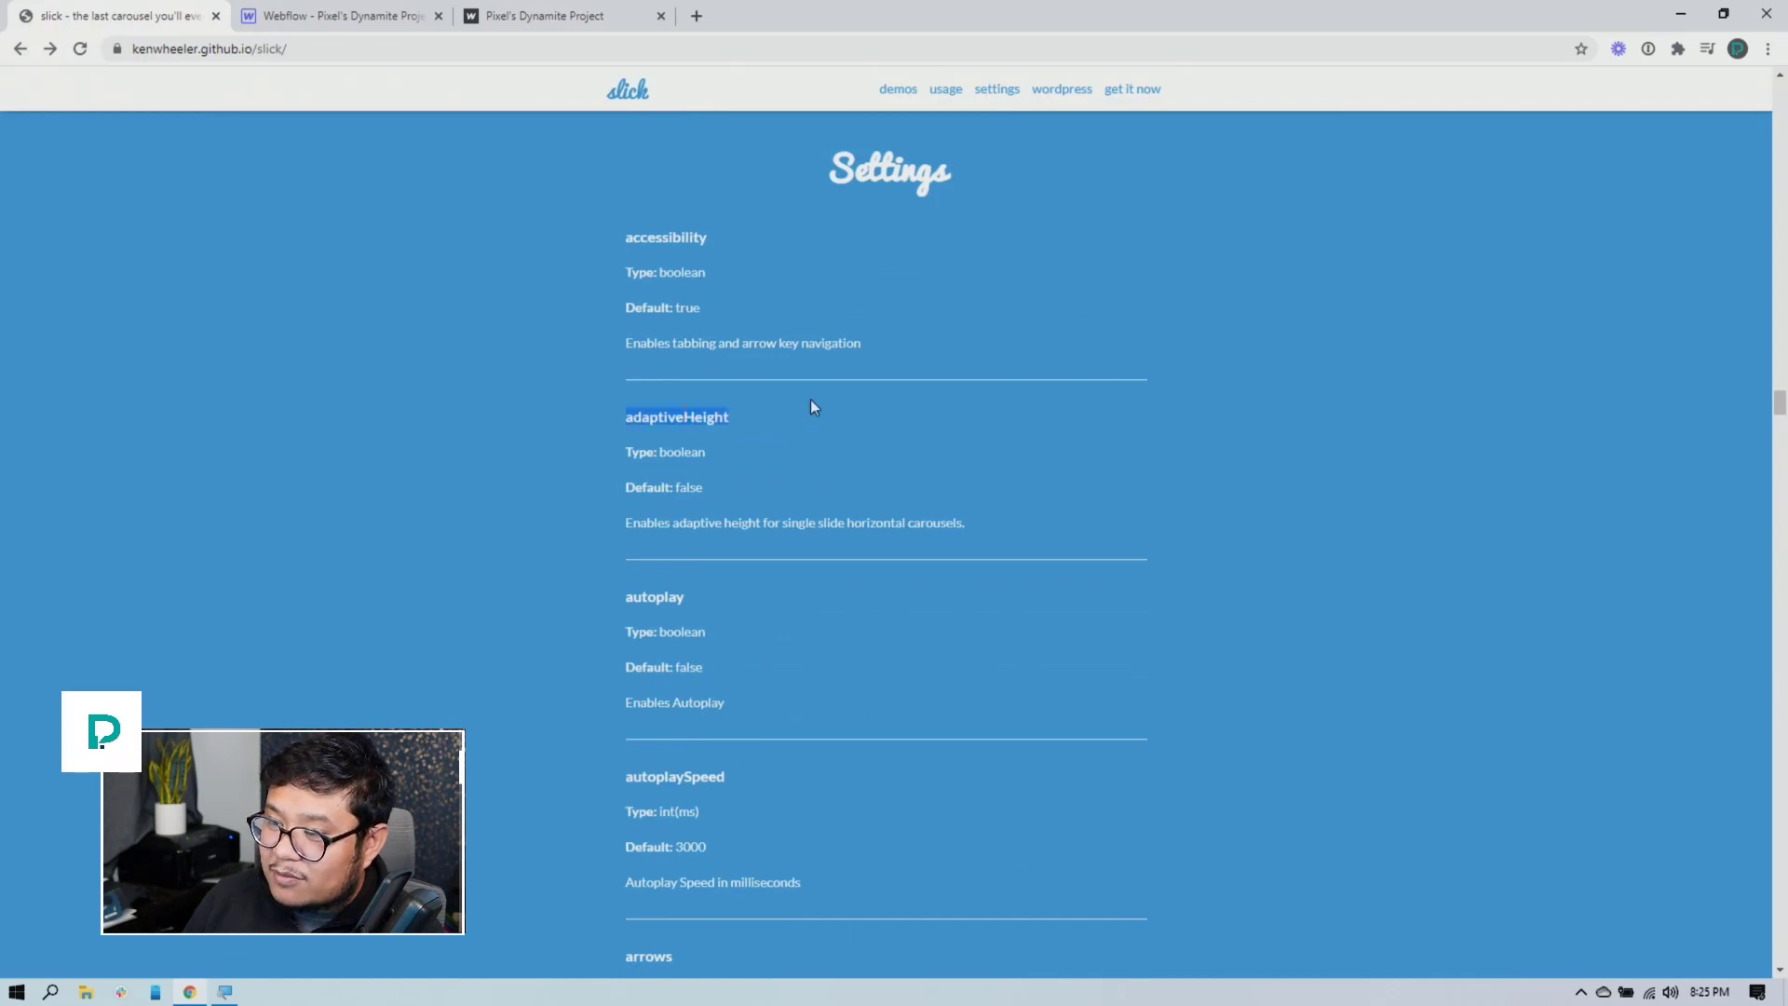
# Open the Home page settings in Webflow and scroll to its custom code
pyautogui.click(359, 21)
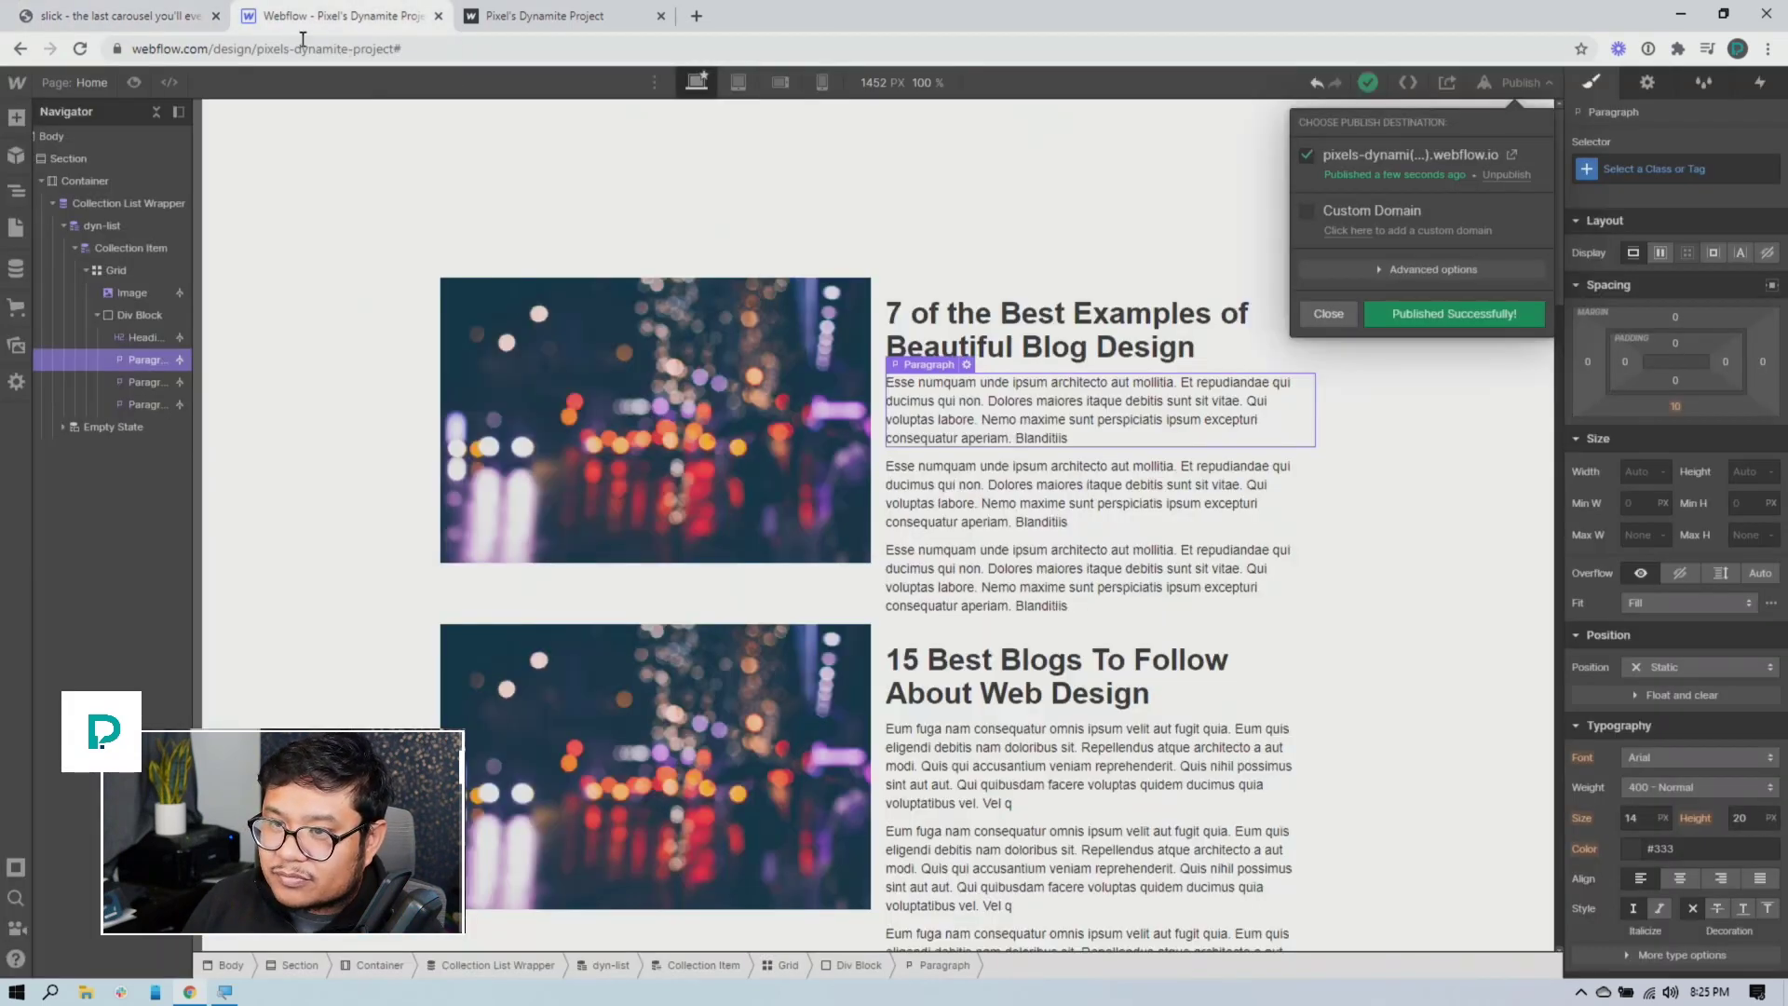
pyautogui.click(70, 82)
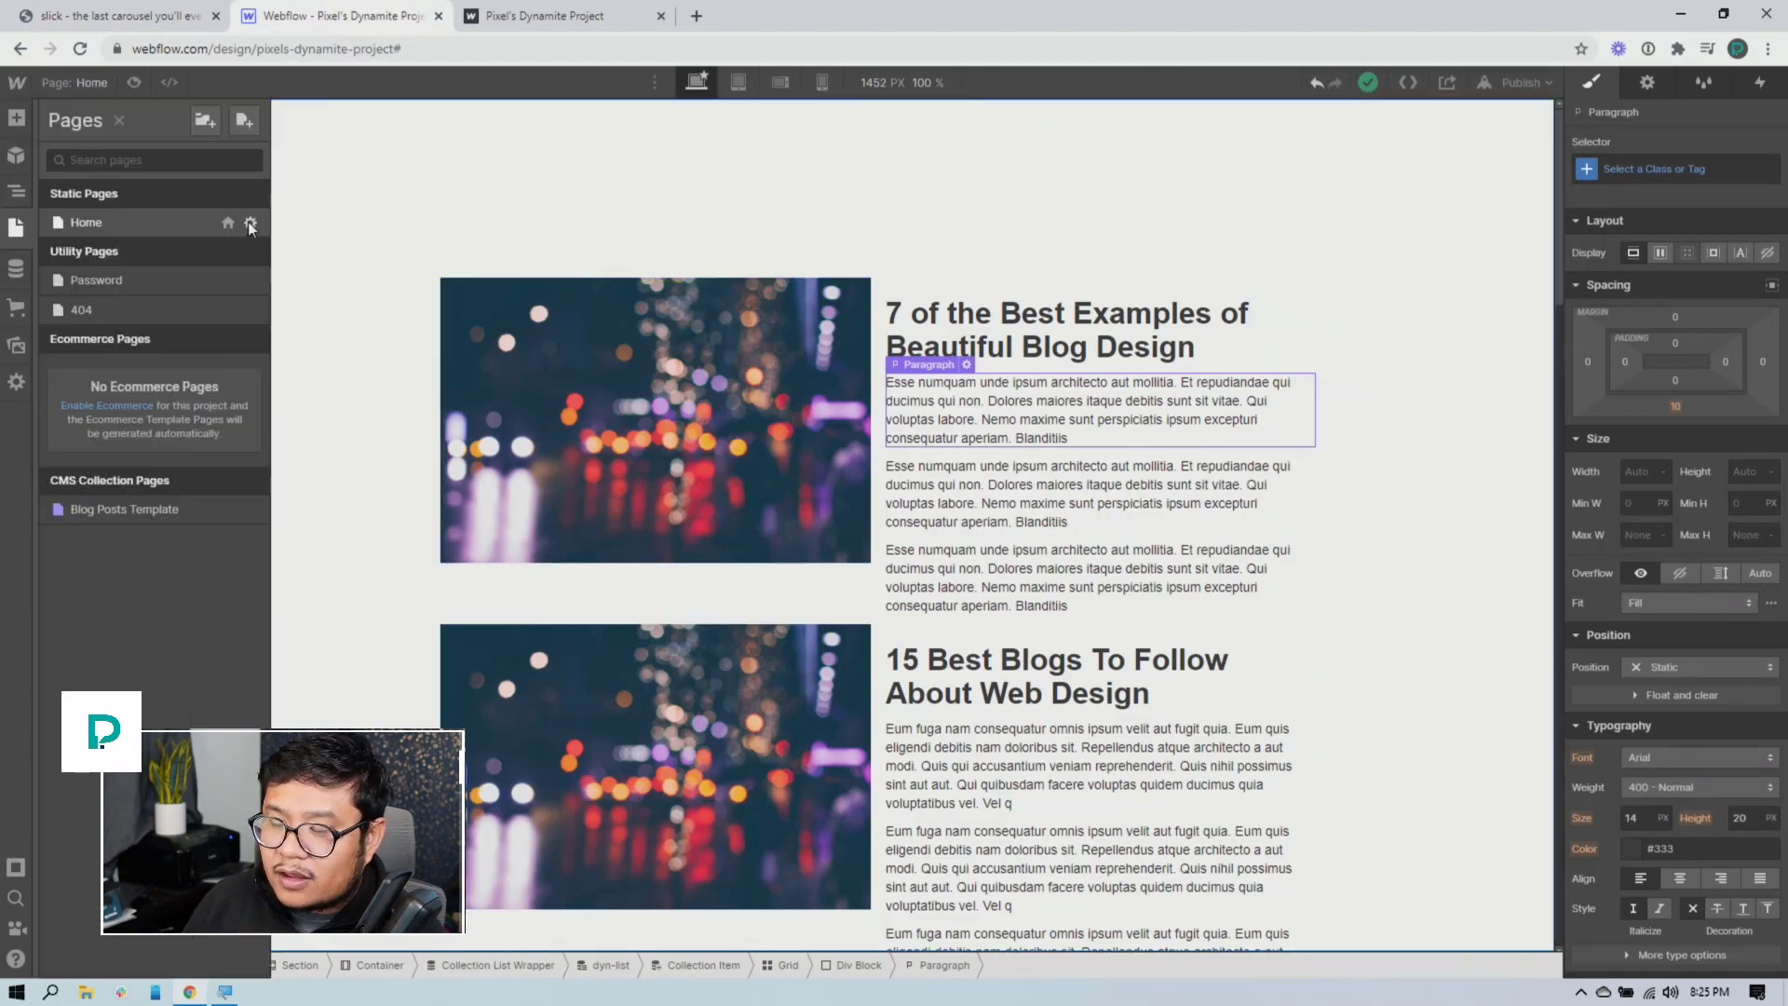
pyautogui.click(248, 223)
pyautogui.scroll(-15, 399, 583)
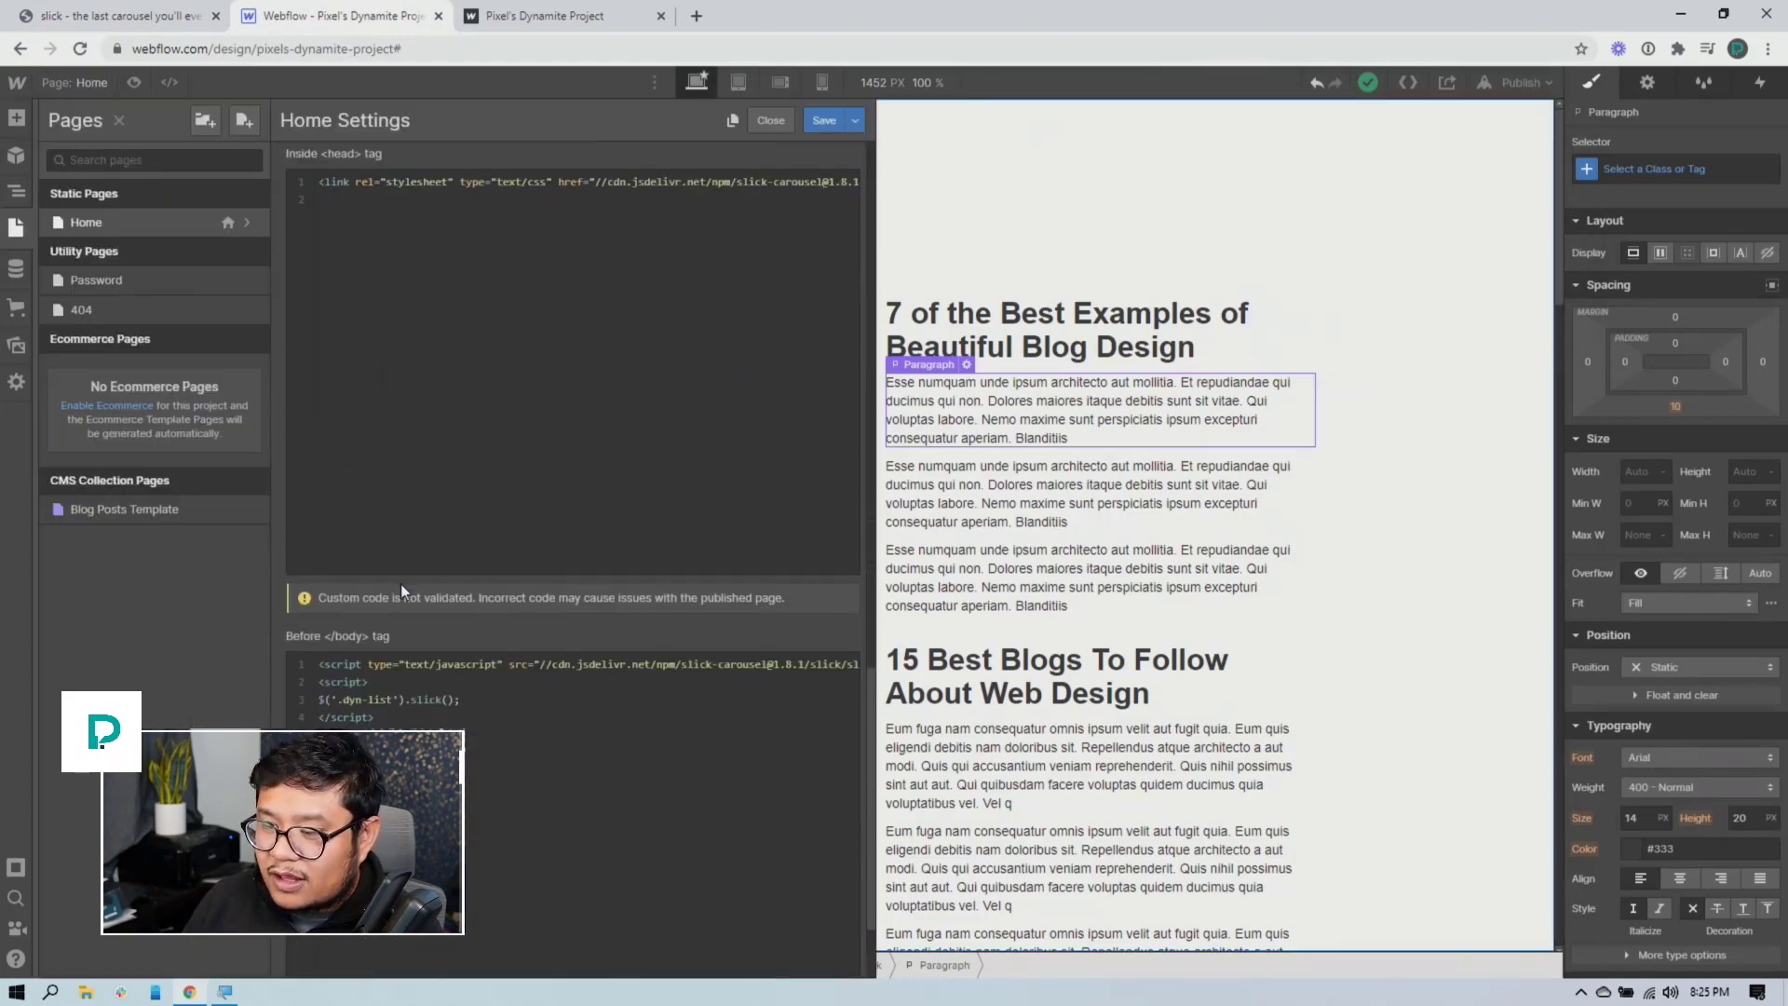
pyautogui.scroll(-2, 400, 584)
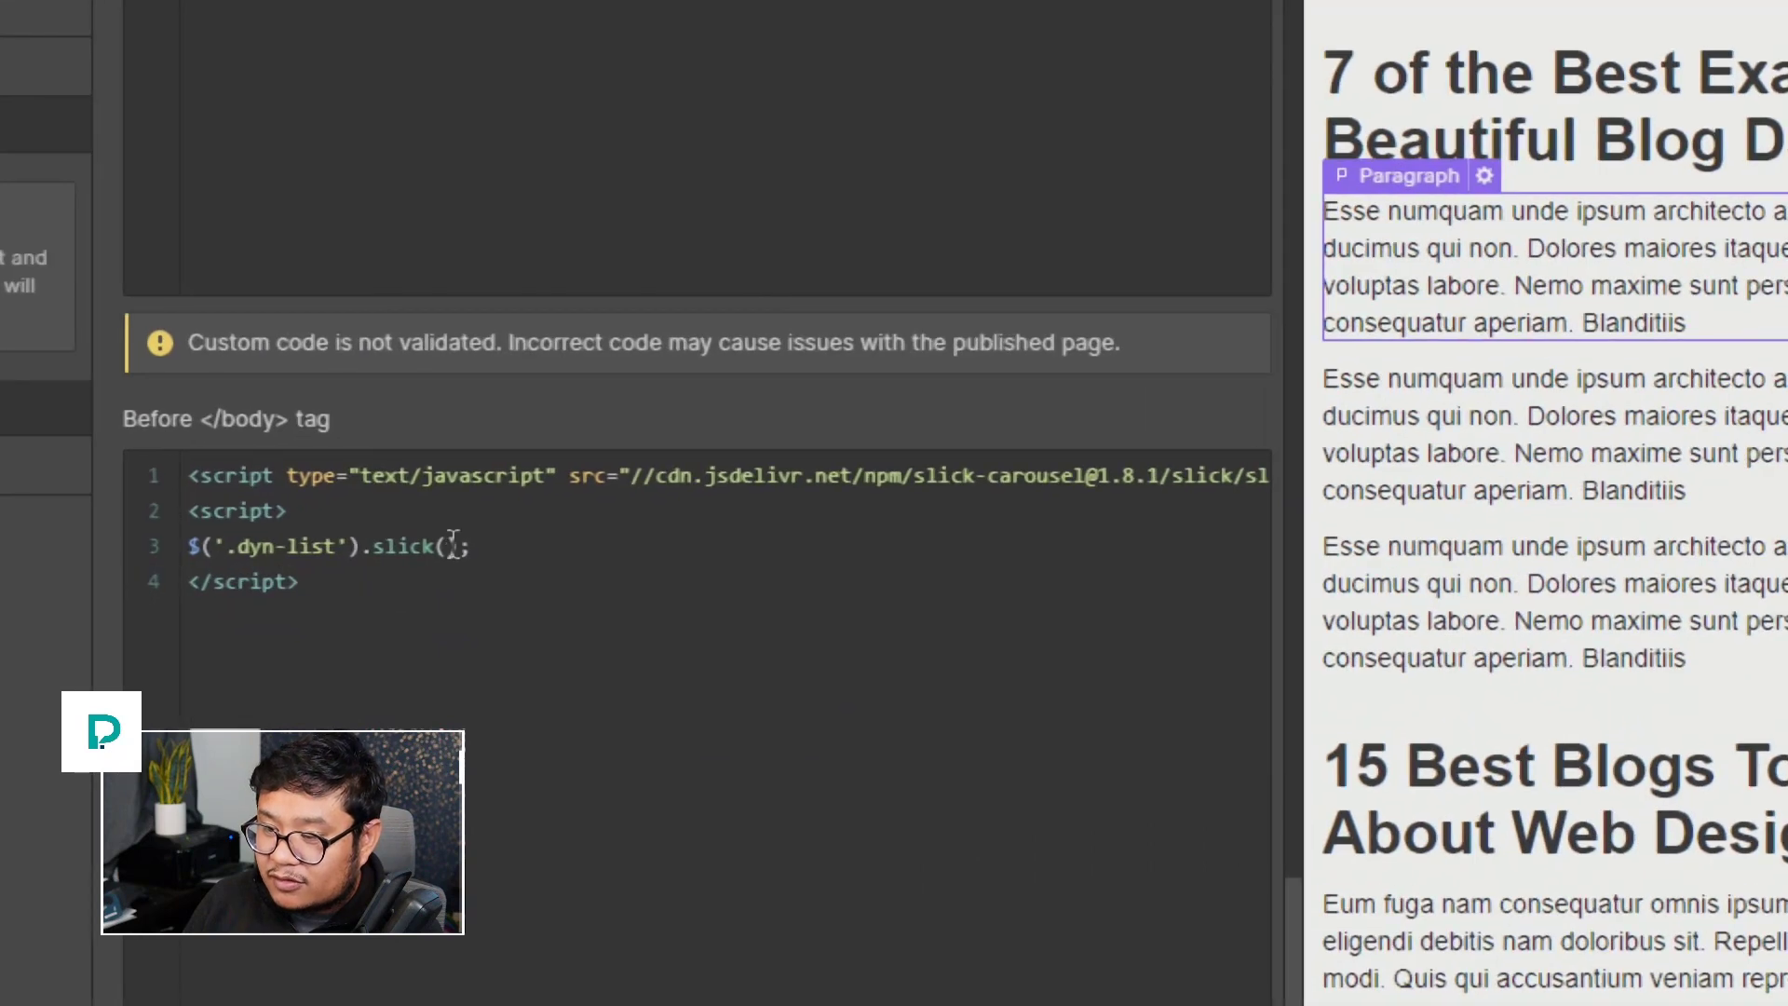
# Add { adaptiveHeight: true } as the options object inside the .slick() call
pyautogui.click(451, 546)
pyautogui.write('{')
pyautogui.press('Return')
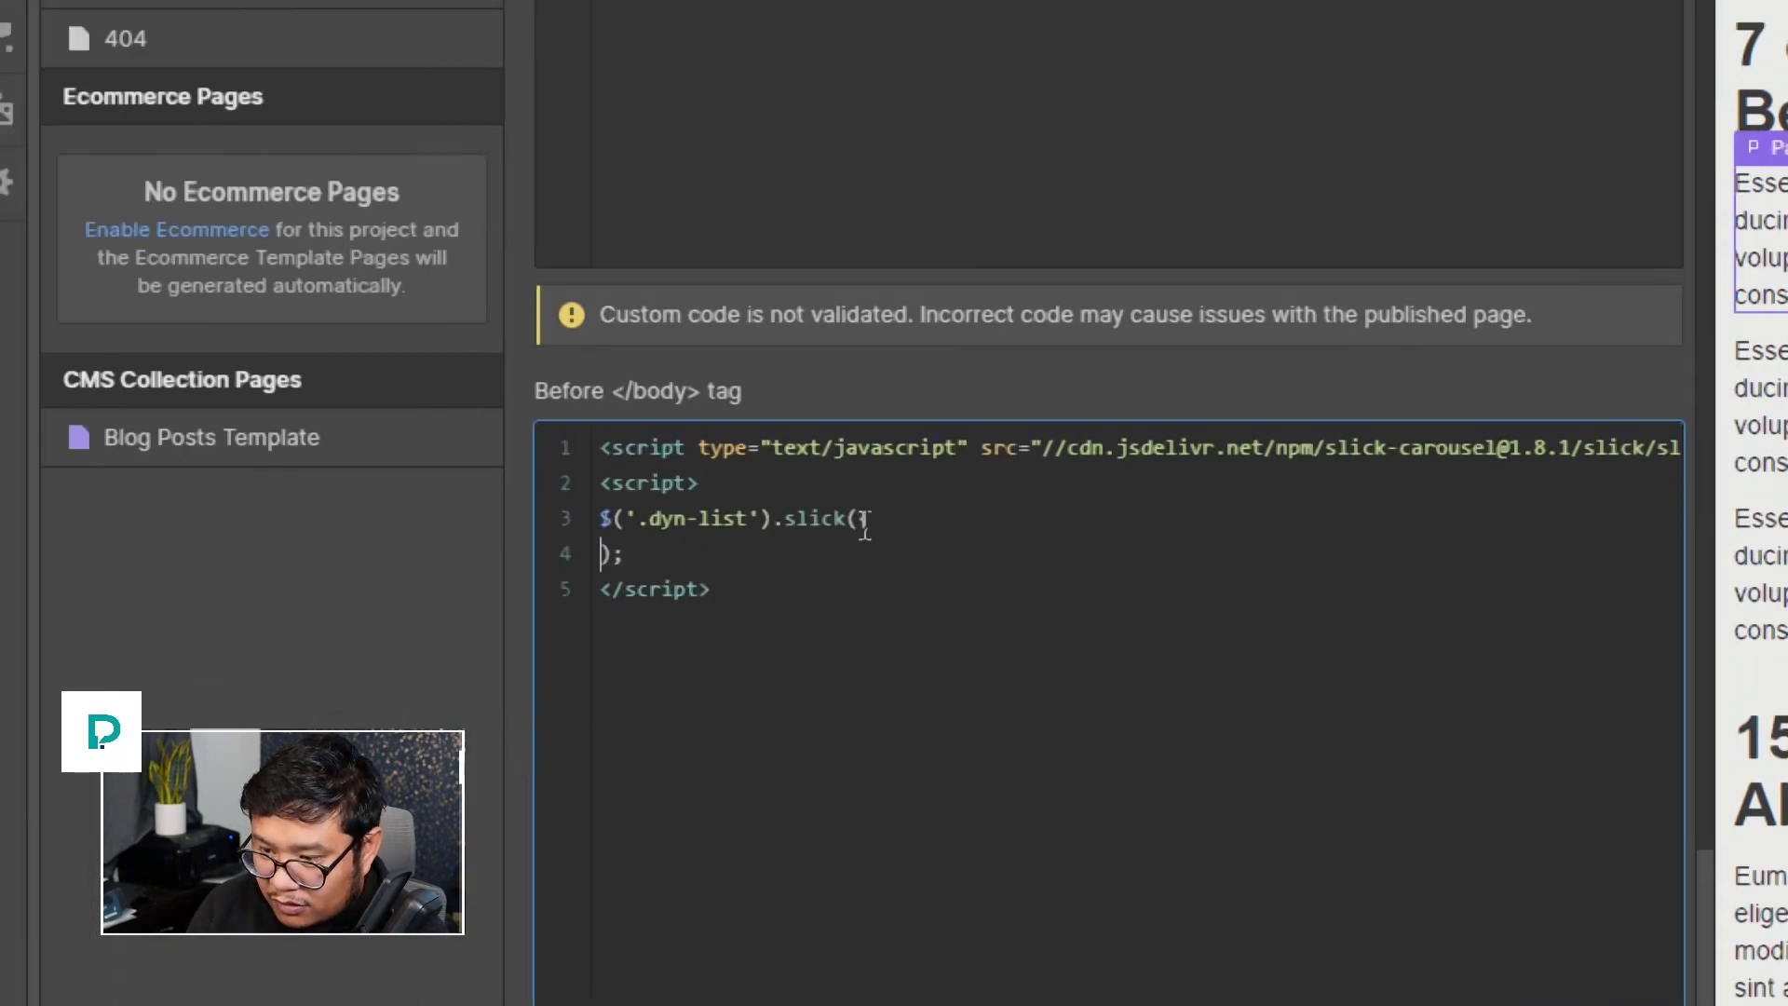
pyautogui.write('}')
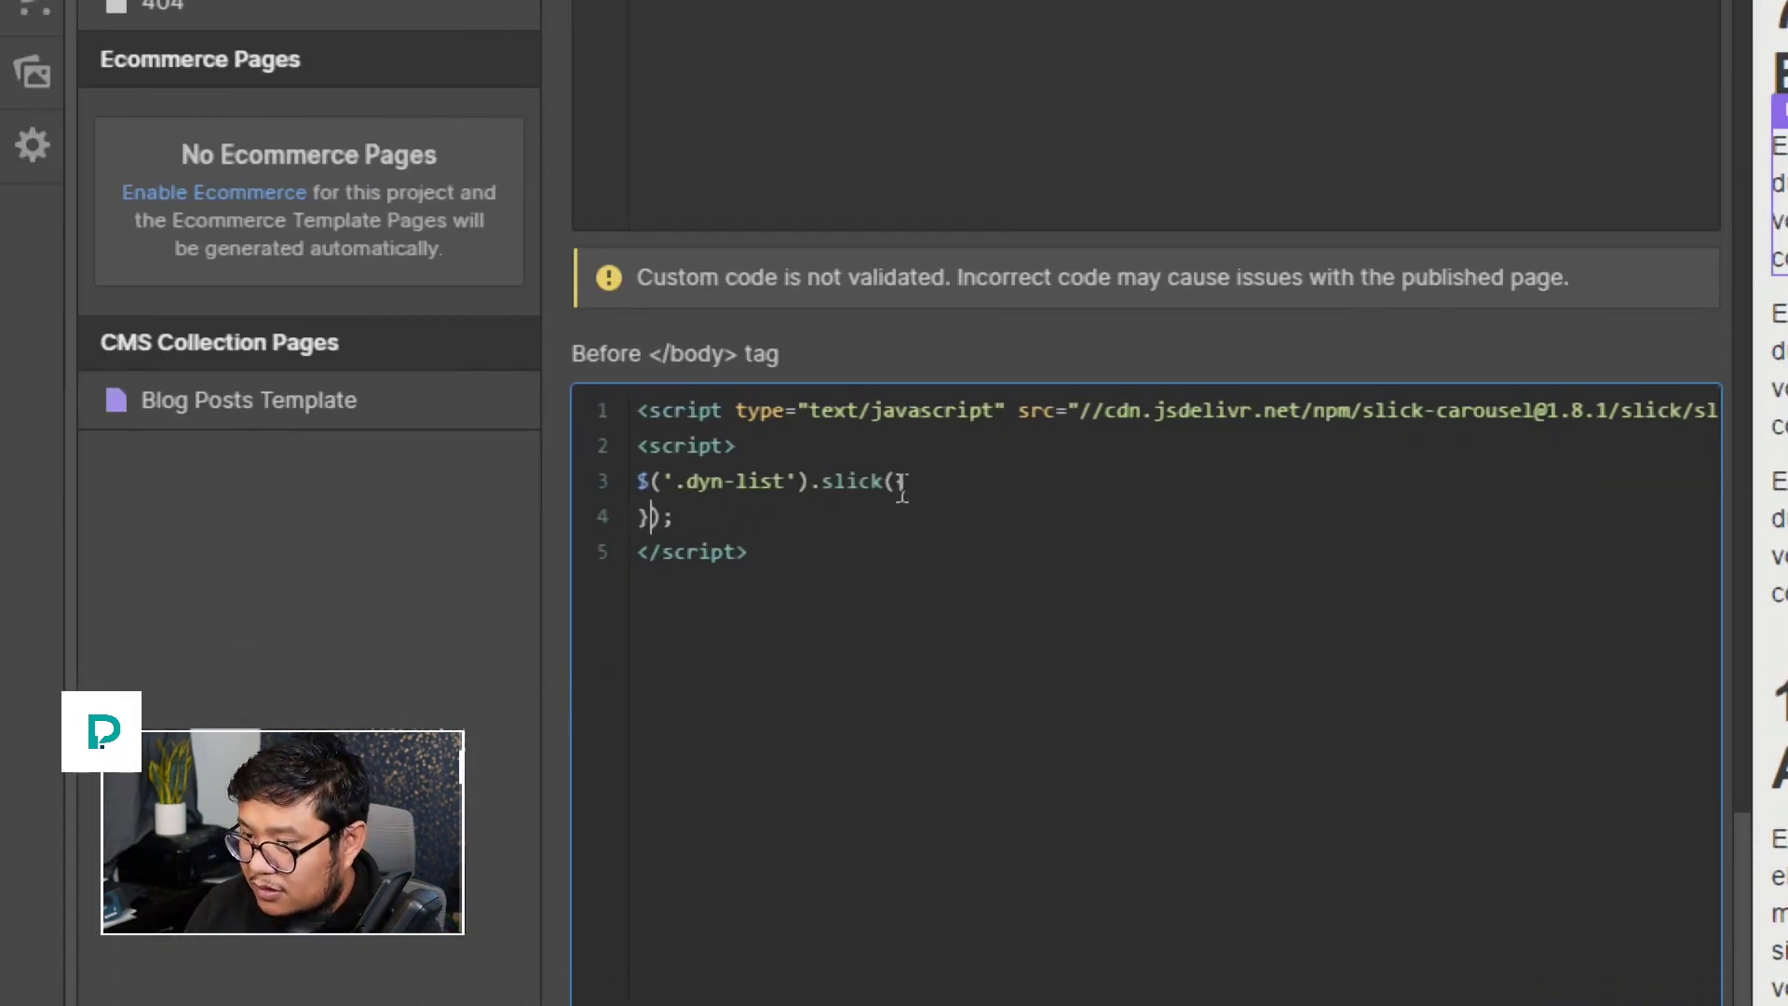
pyautogui.press('Left')
pyautogui.press('Return')
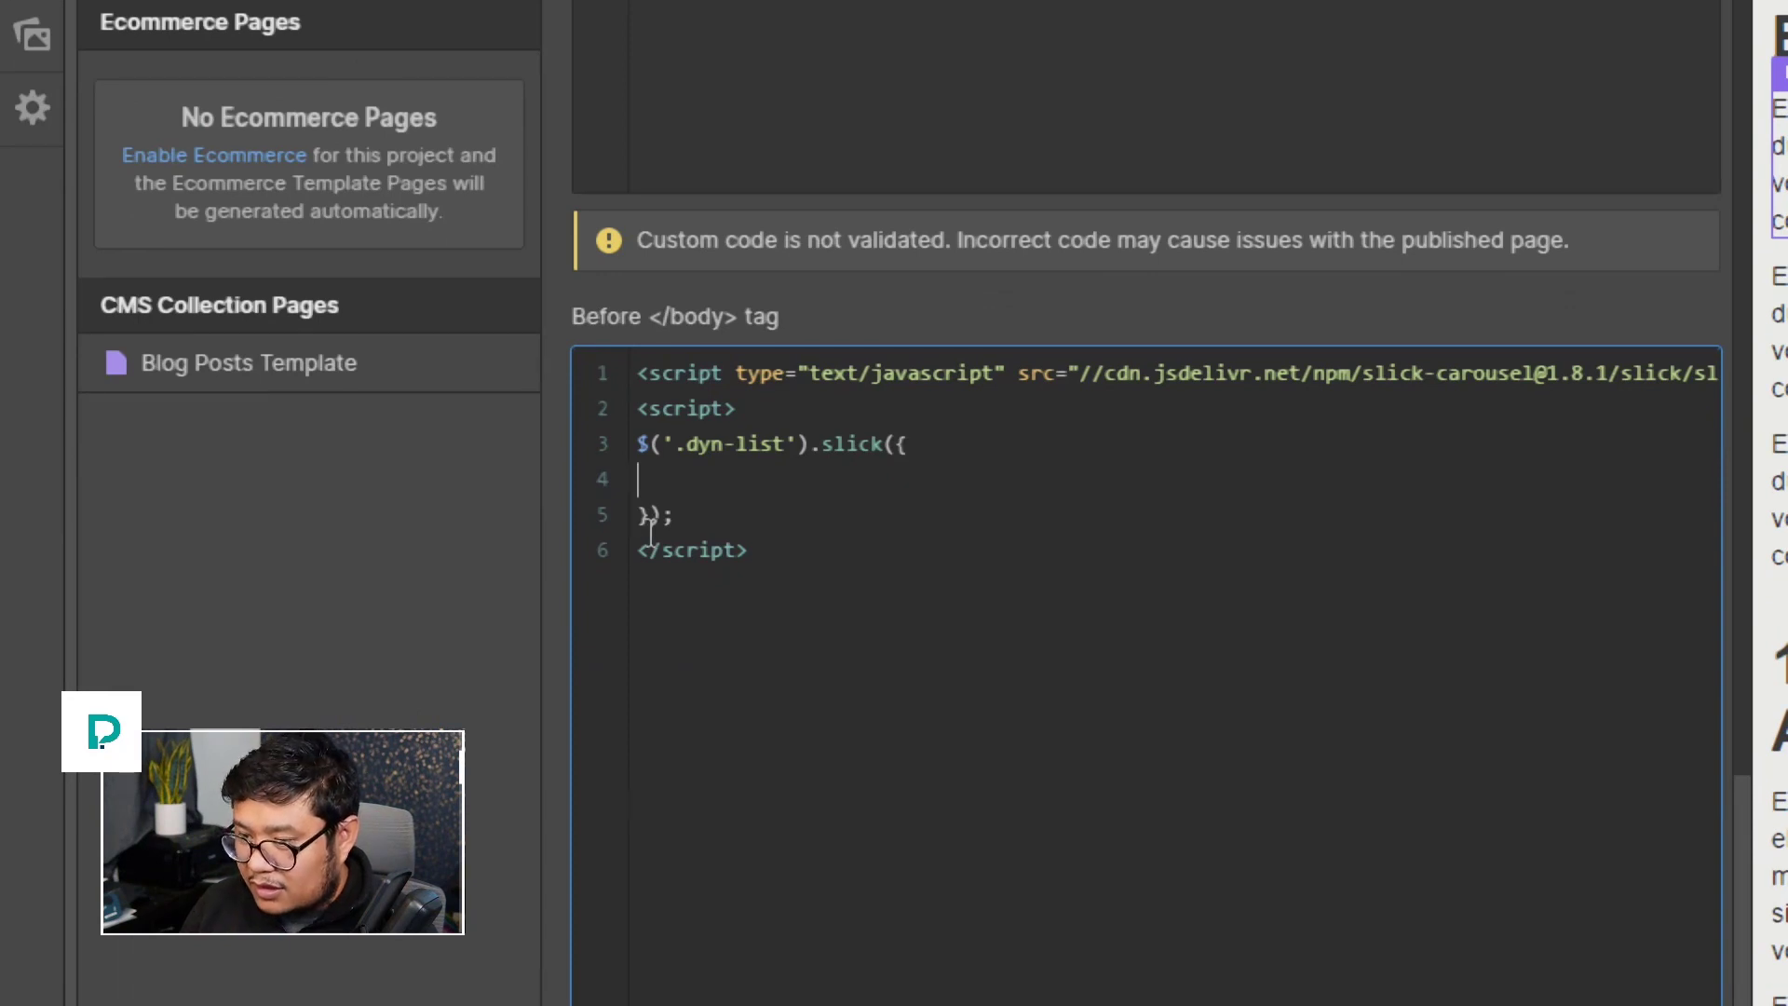
pyautogui.press('Up')
pyautogui.press('Tab')
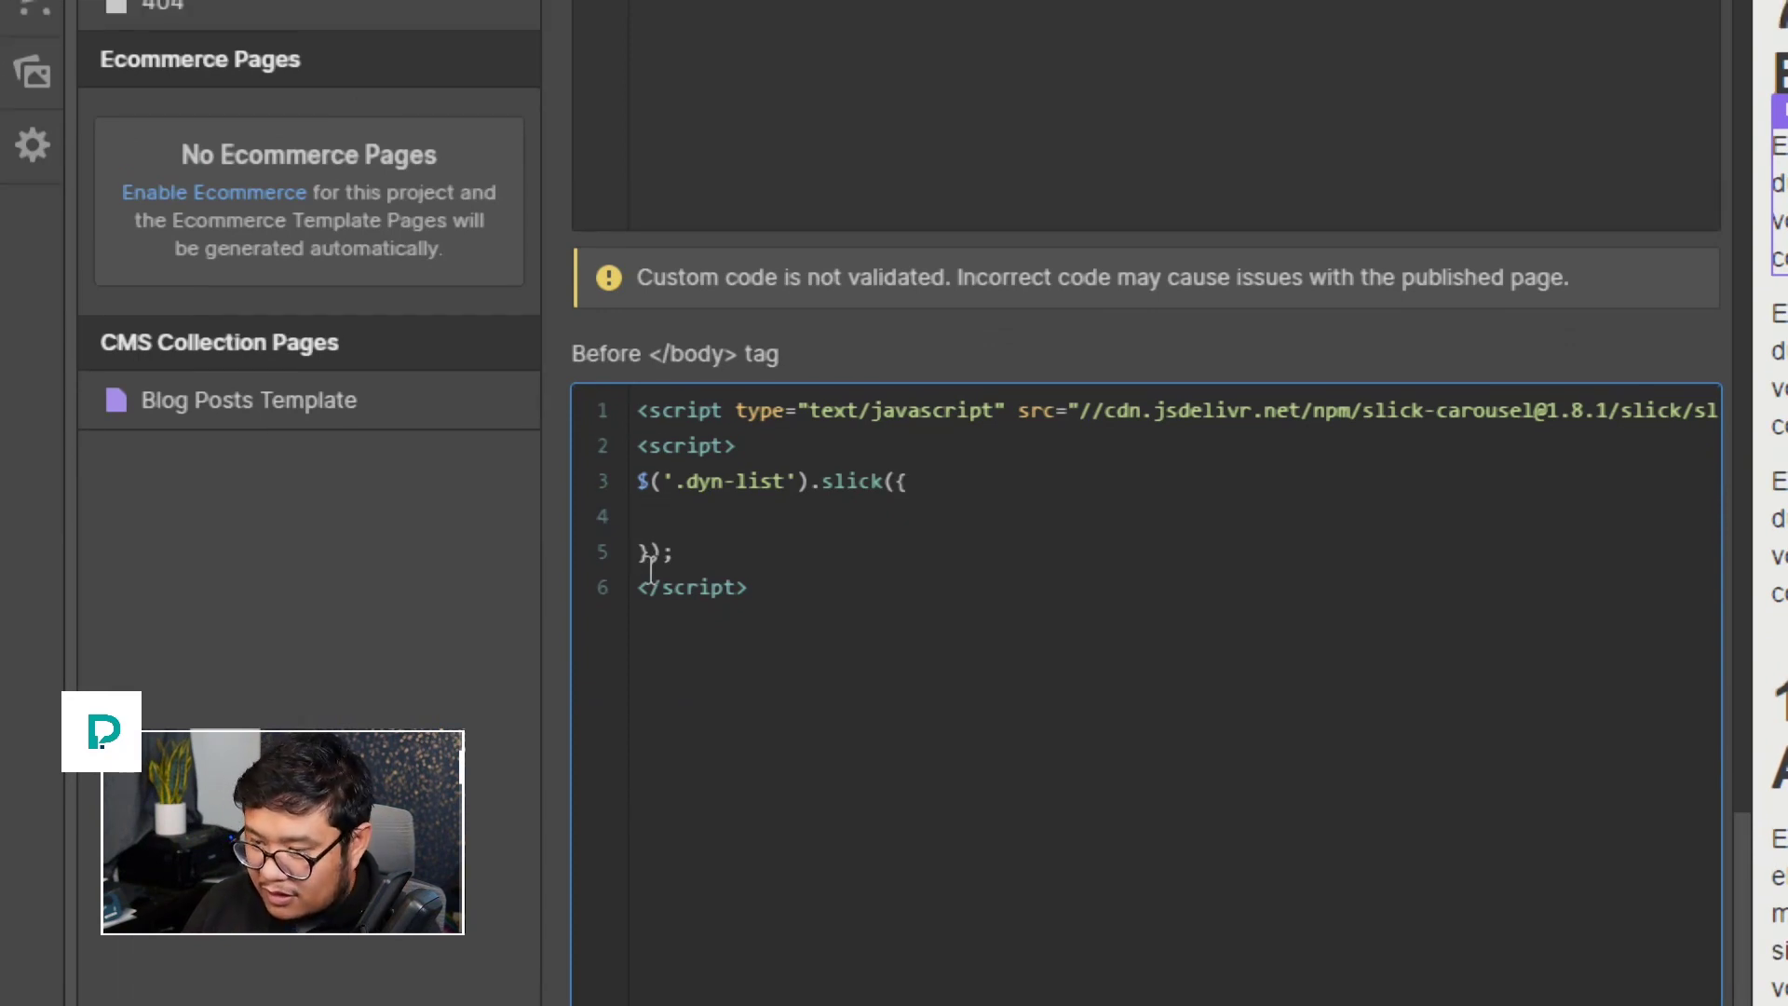
pyautogui.write('adaptiveHeight')
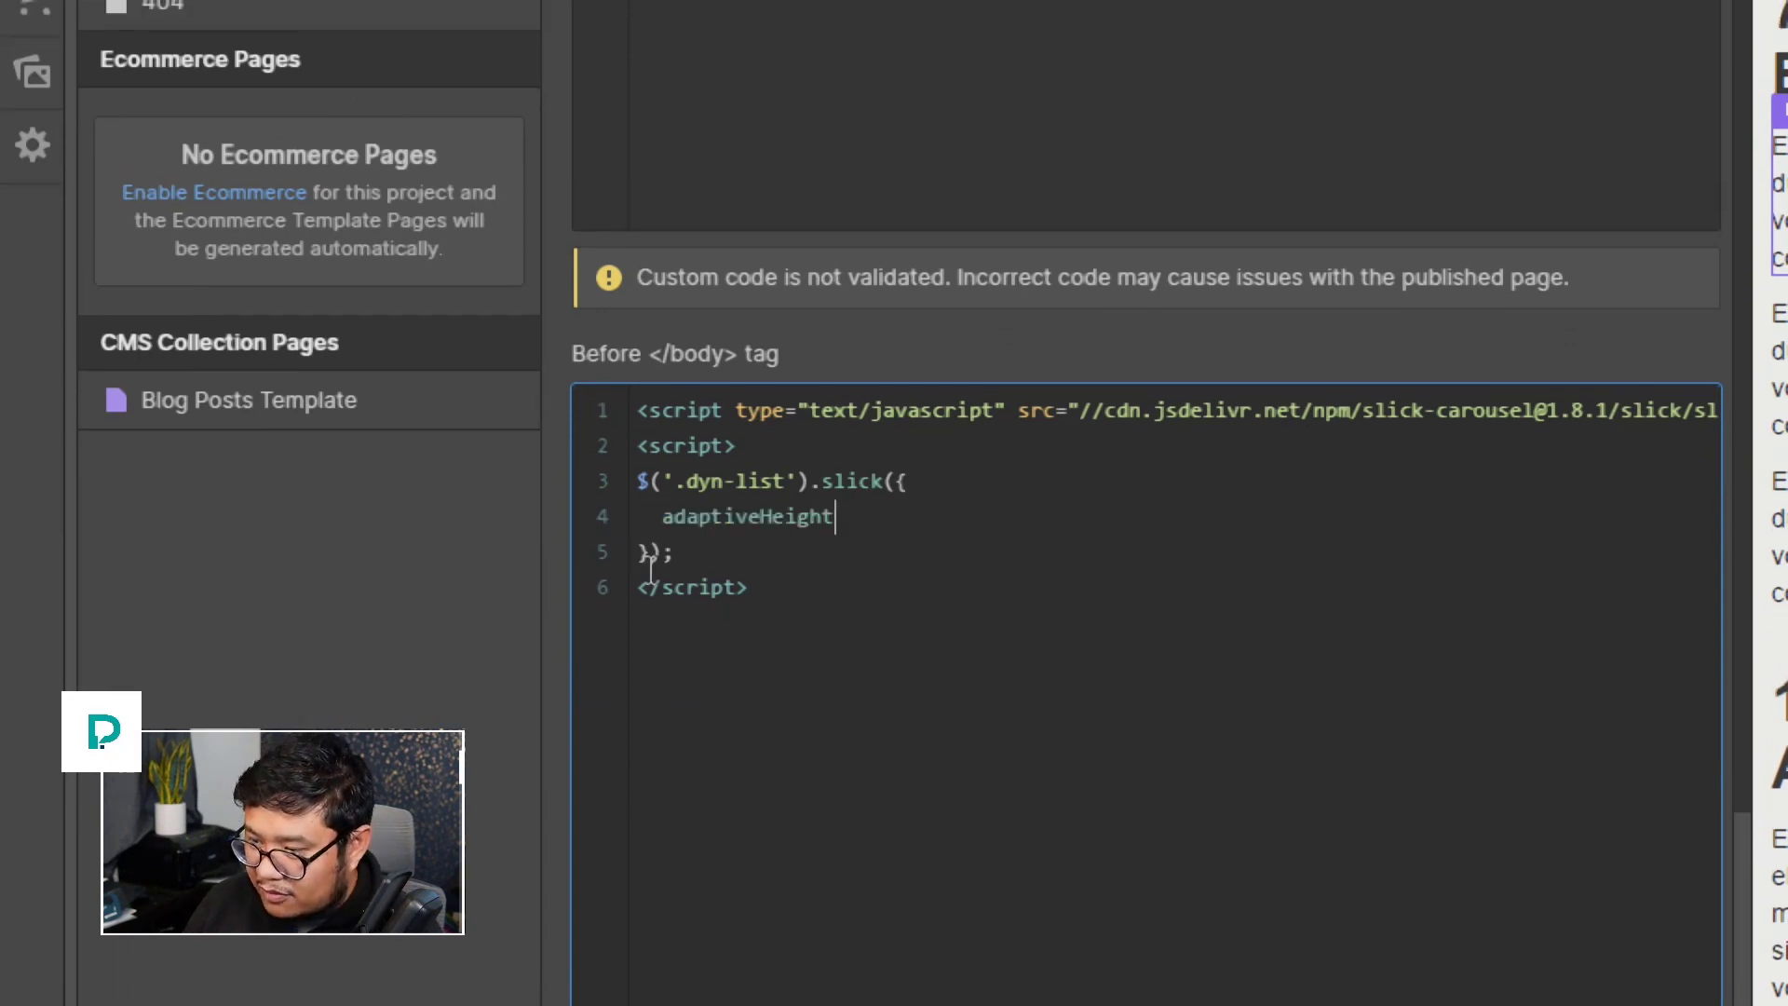
pyautogui.write(': true')
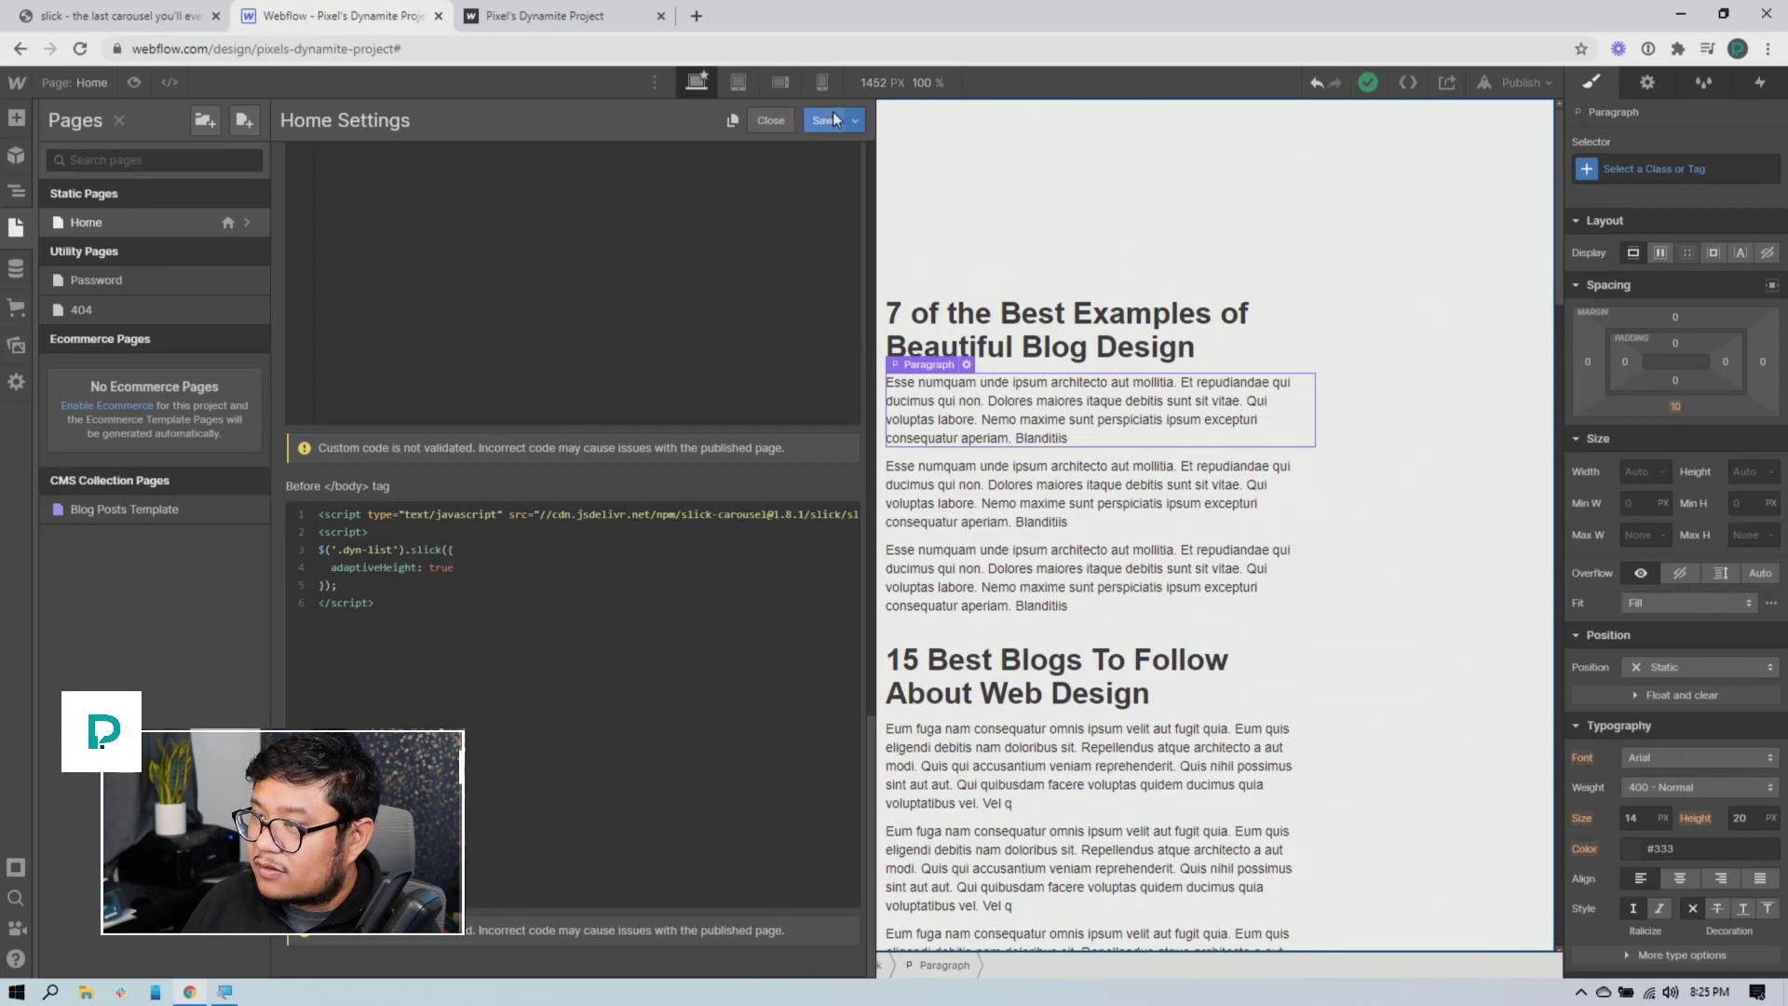
# Save the Home page settings and republish the site to selected domains
pyautogui.click(824, 120)
pyautogui.click(1519, 81)
pyautogui.click(1461, 313)
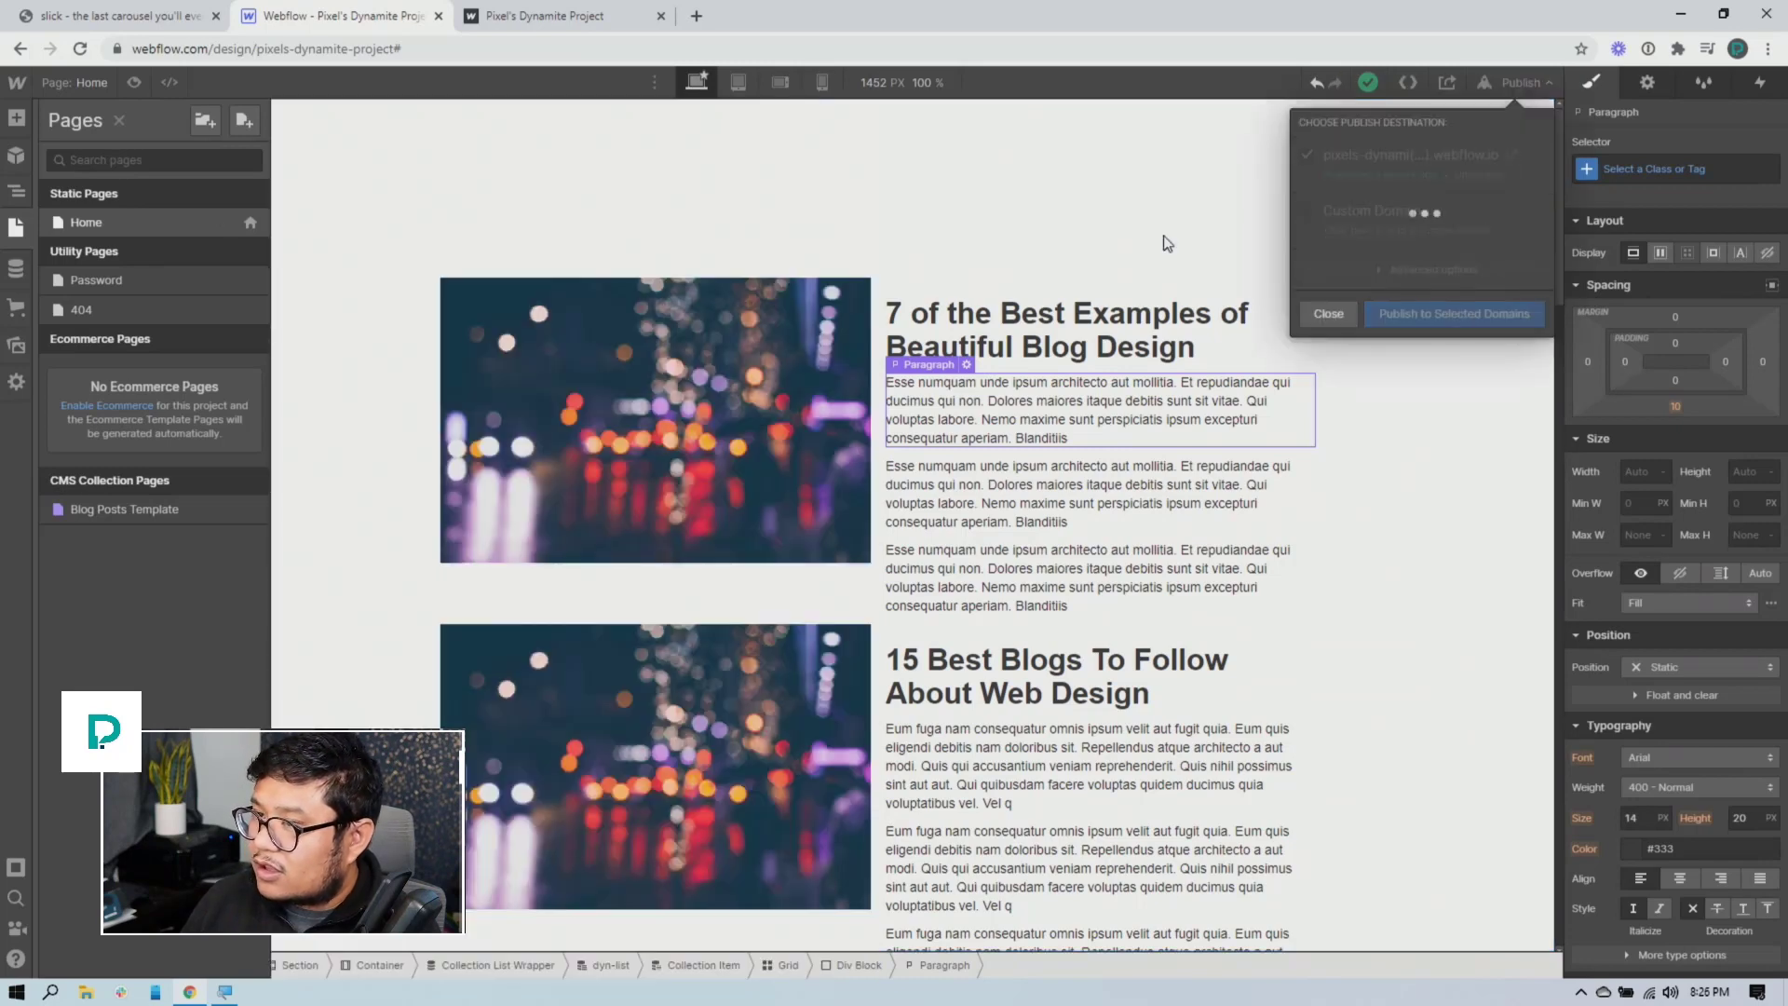
# Reload the live site and click Next through every post back to '15 Best Blogs', watching the height adapt
pyautogui.click(571, 25)
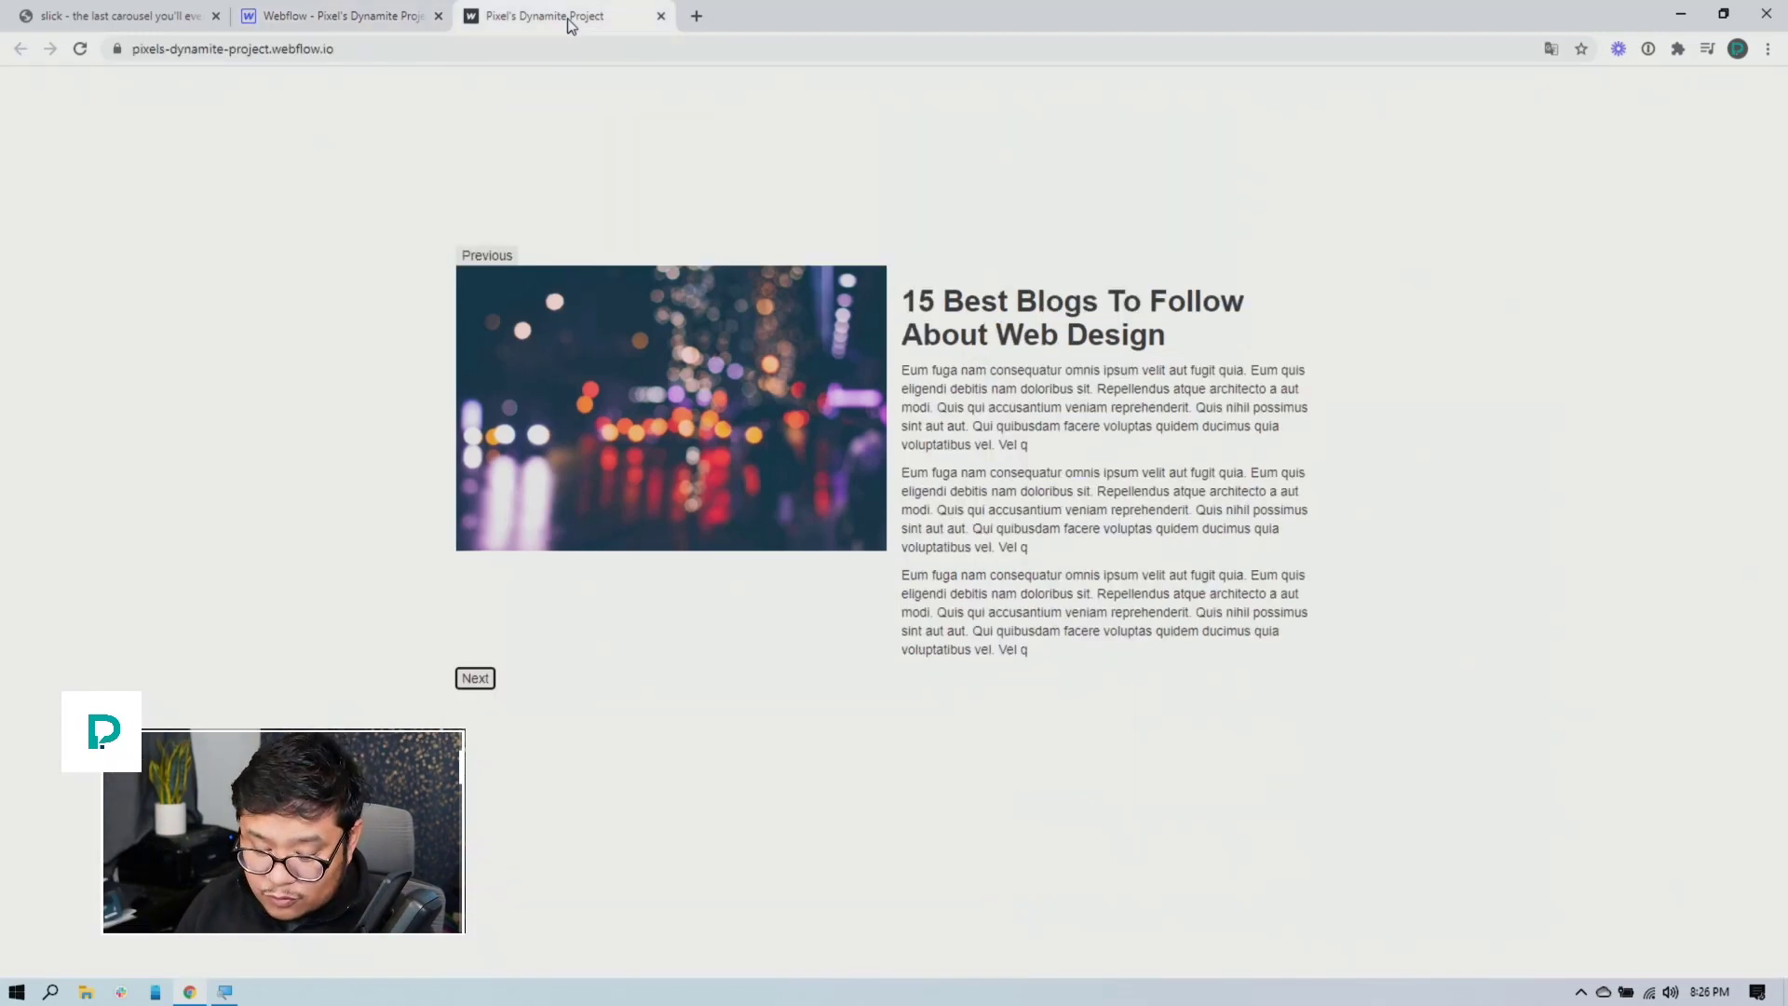
pyautogui.hotkey('ctrl', 'r')
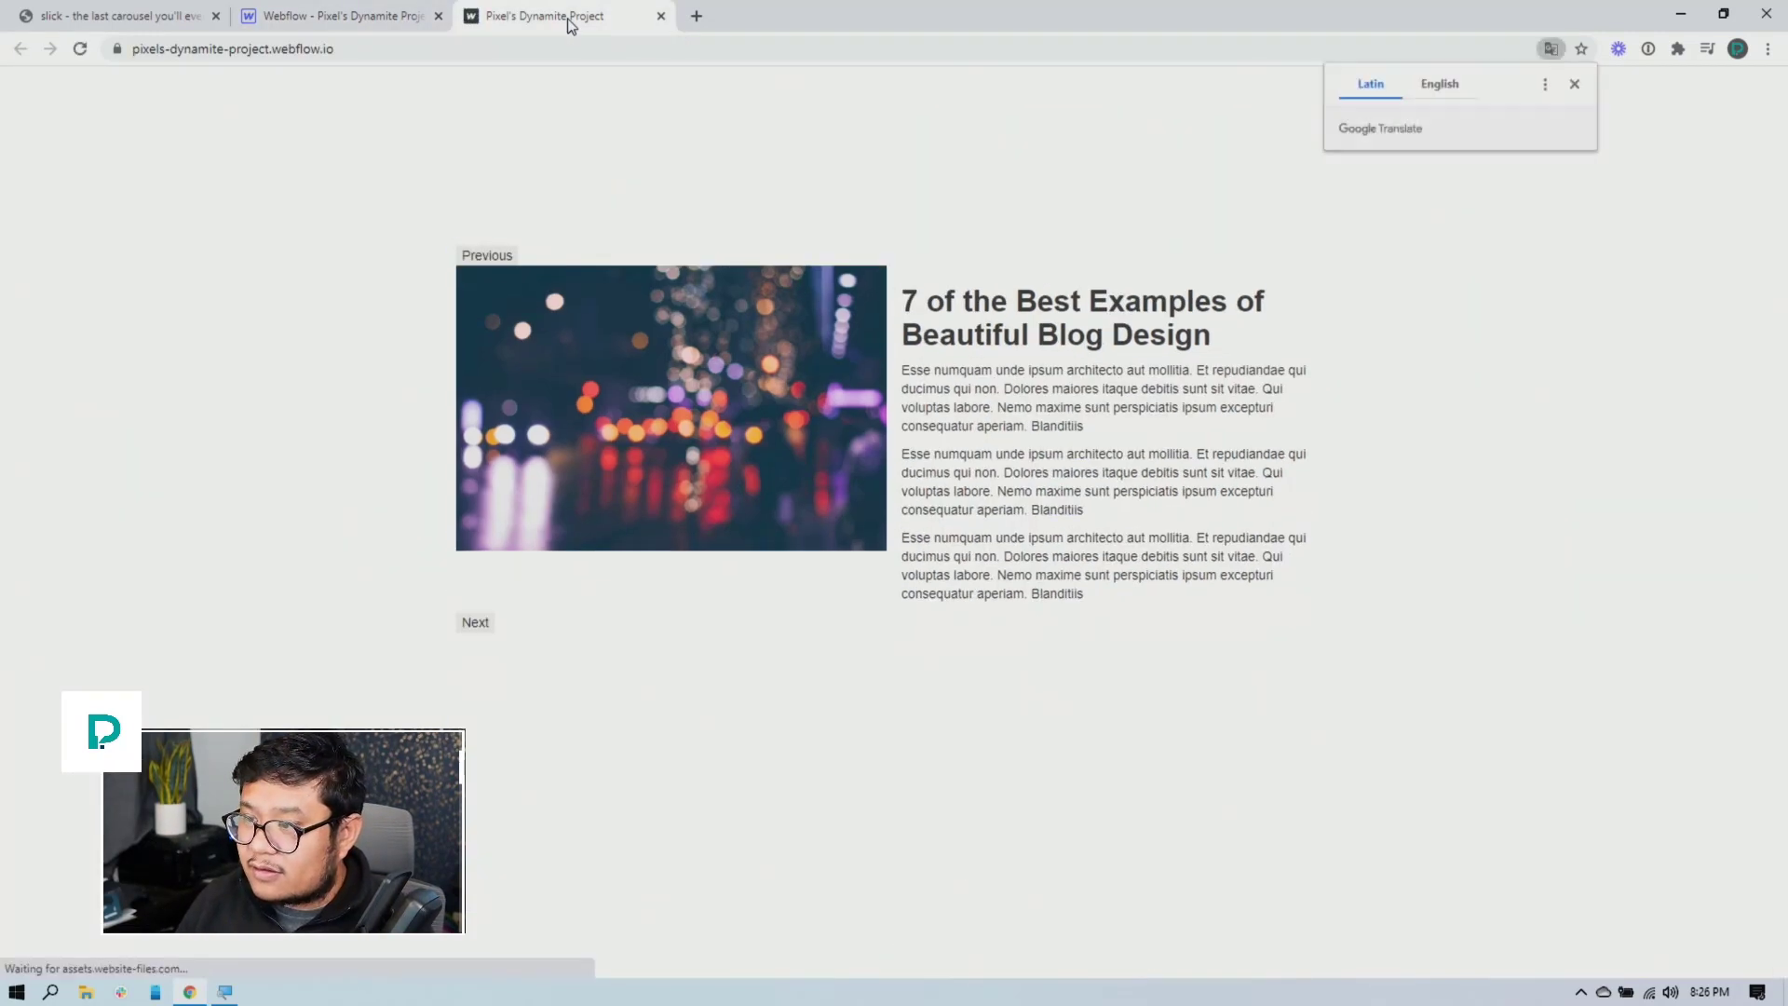
pyautogui.click(475, 622)
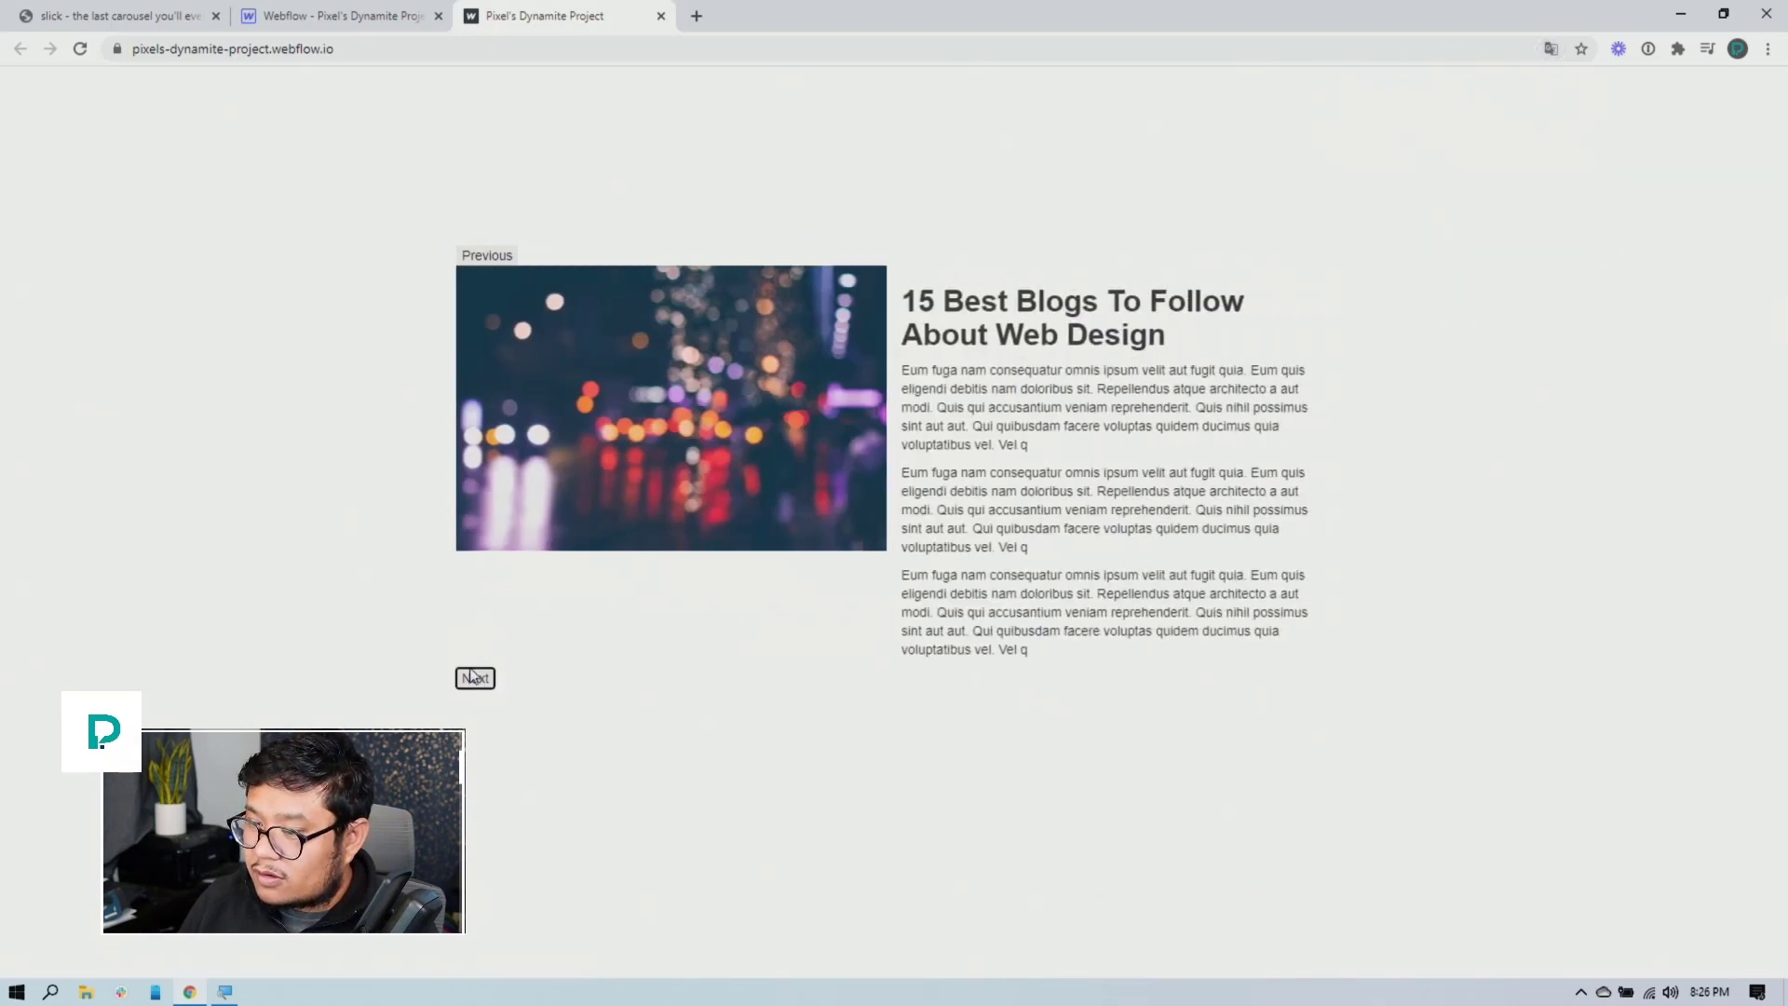
pyautogui.click(475, 681)
pyautogui.click(478, 622)
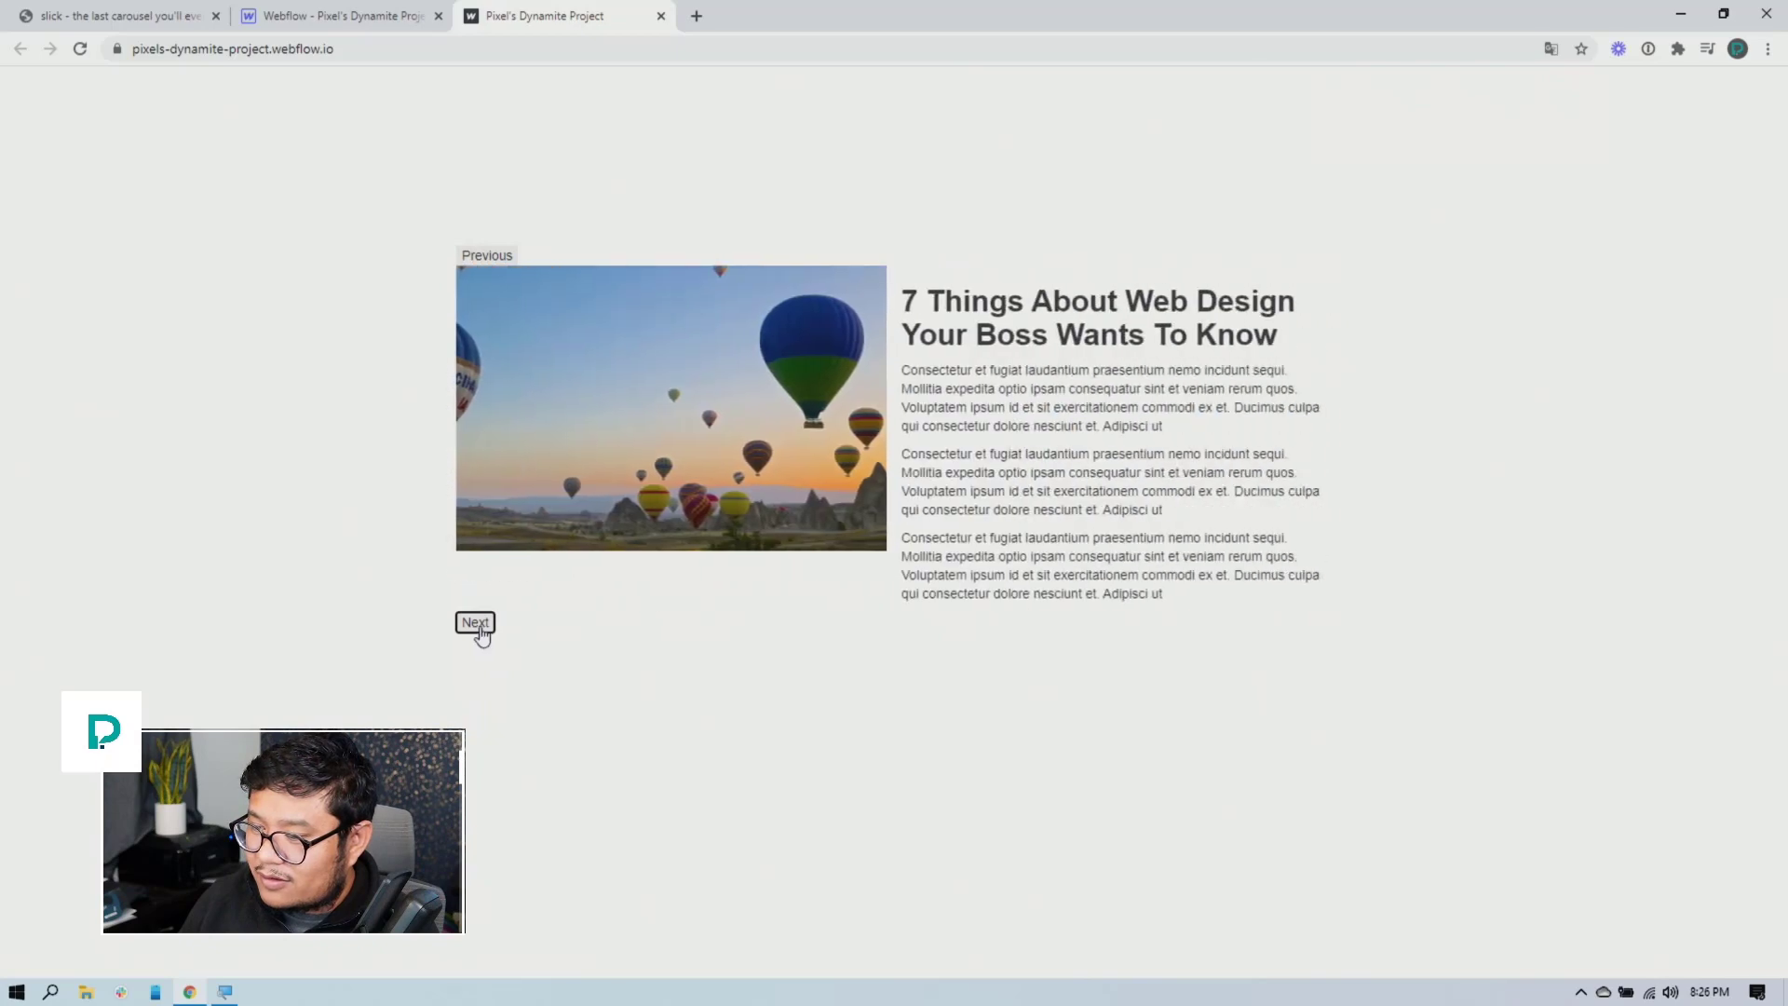
pyautogui.click(479, 624)
pyautogui.click(478, 626)
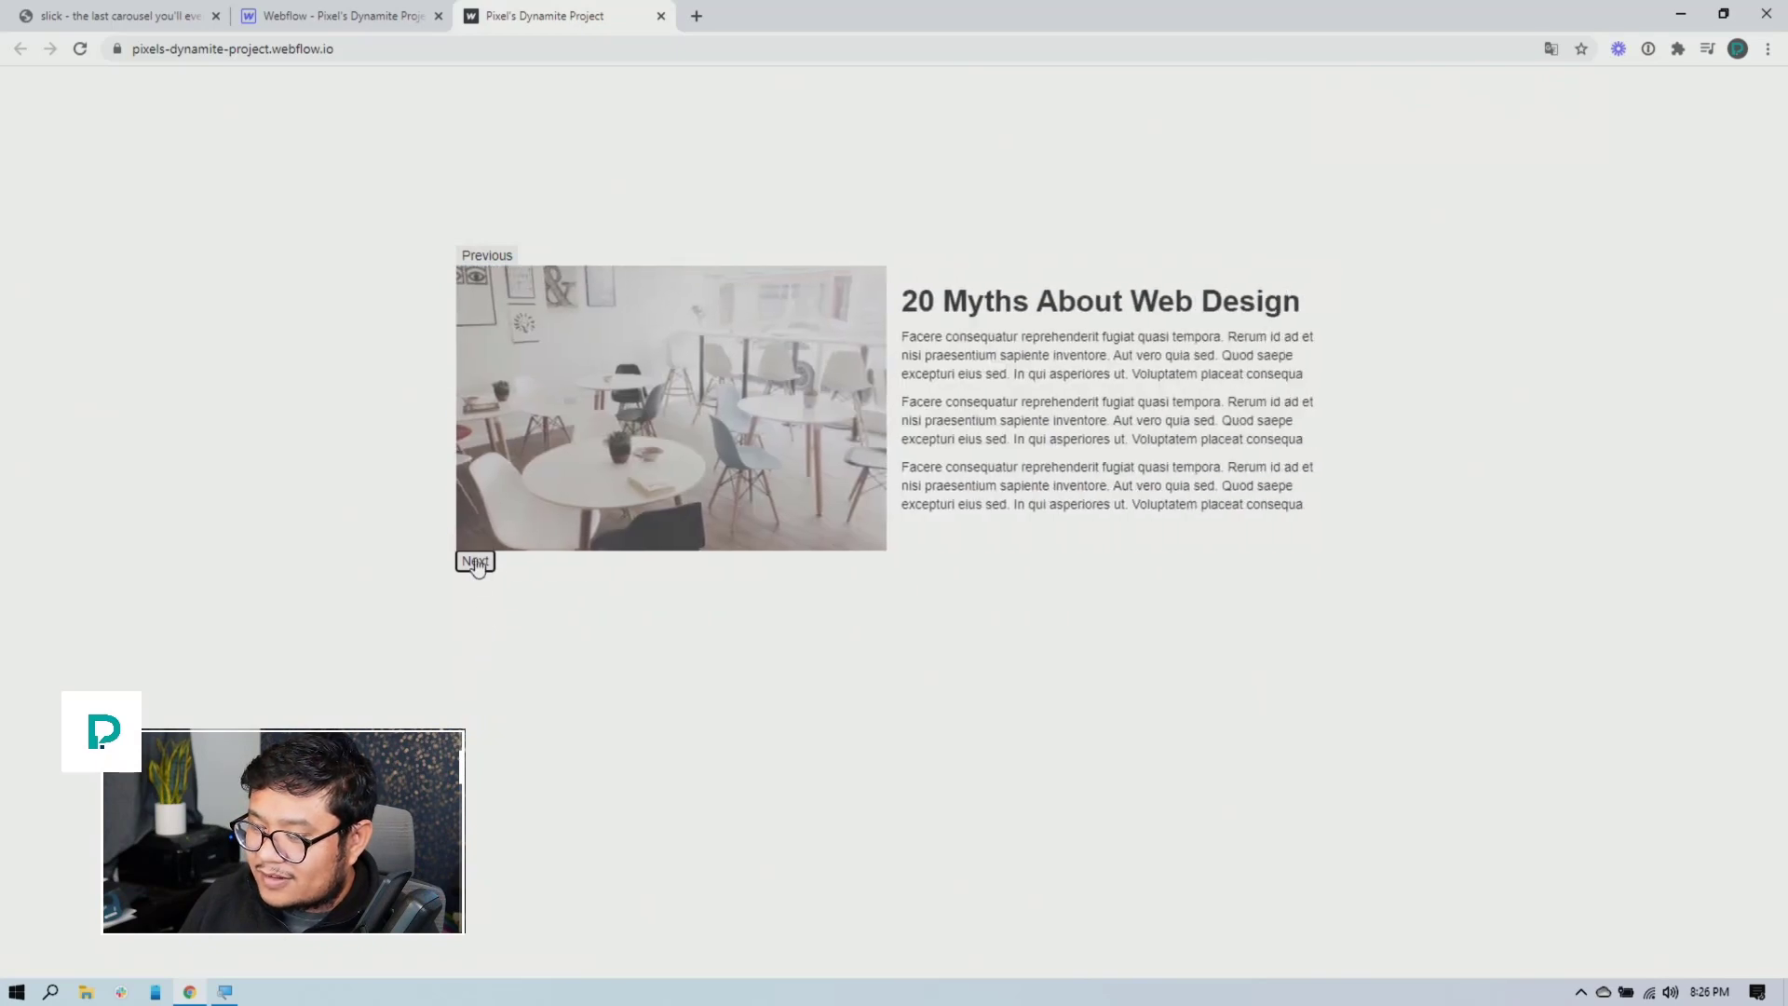
pyautogui.click(476, 564)
pyautogui.click(477, 570)
pyautogui.click(476, 570)
pyautogui.click(476, 570)
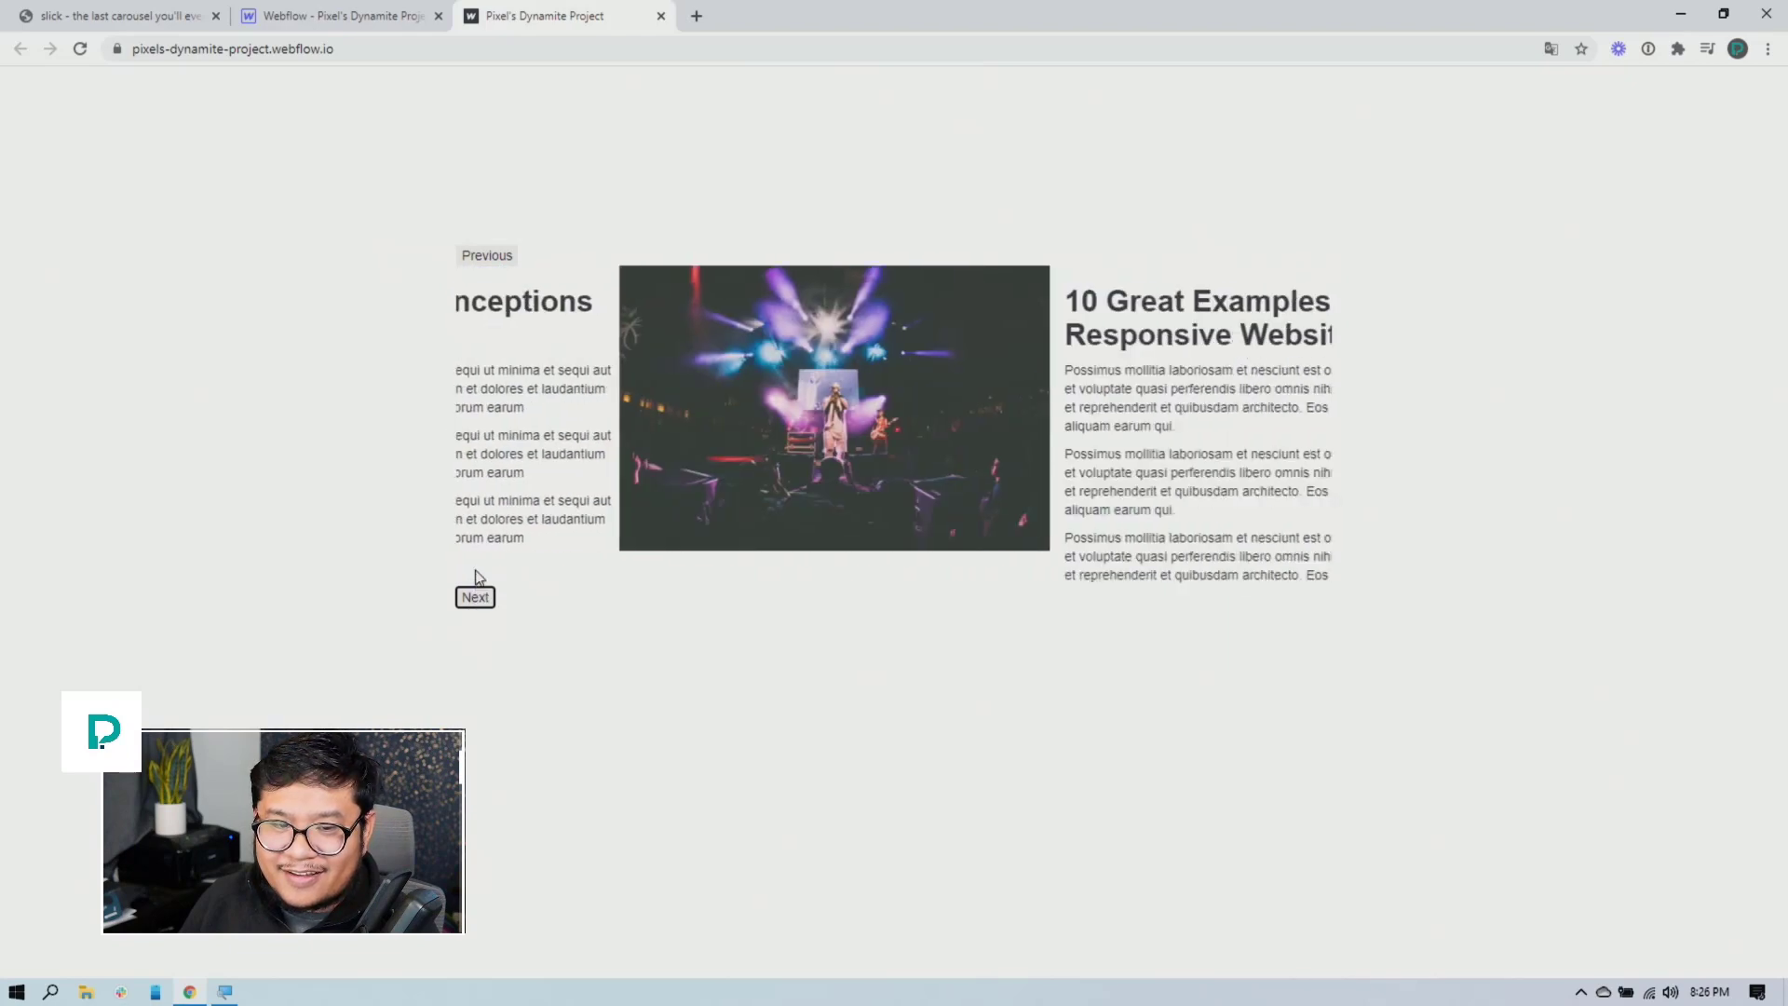
pyautogui.click(476, 623)
pyautogui.click(476, 622)
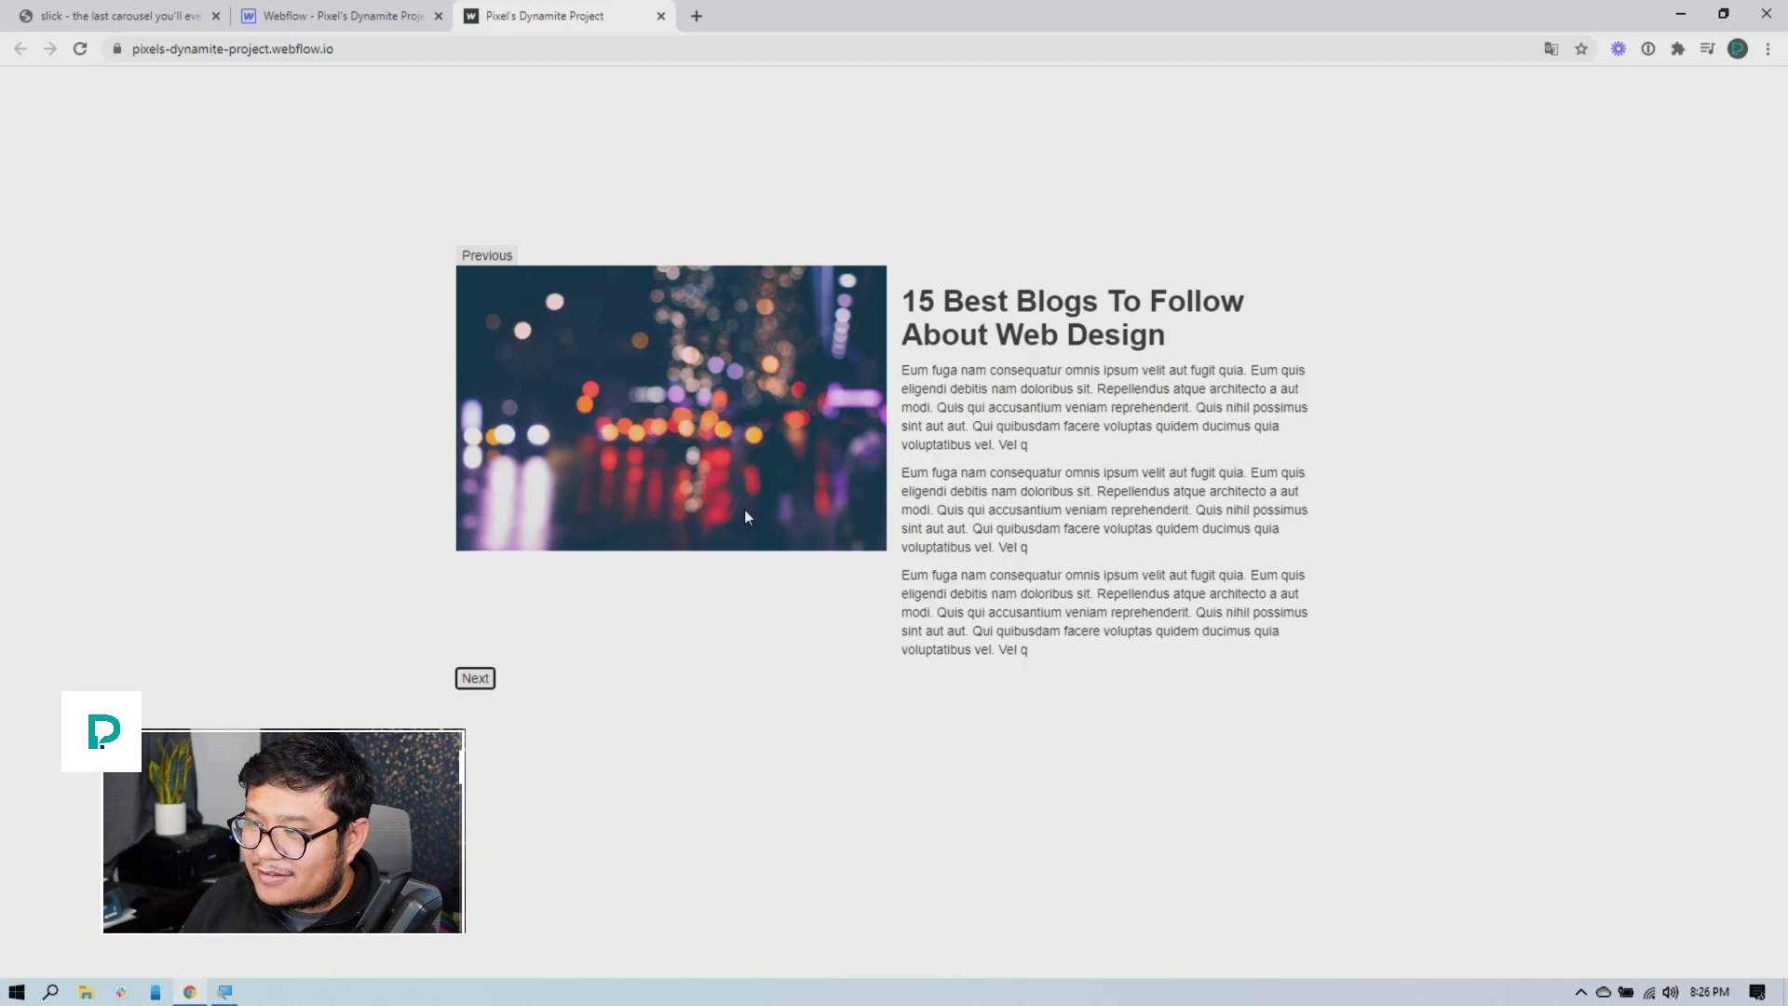
pyautogui.click(655, 752)
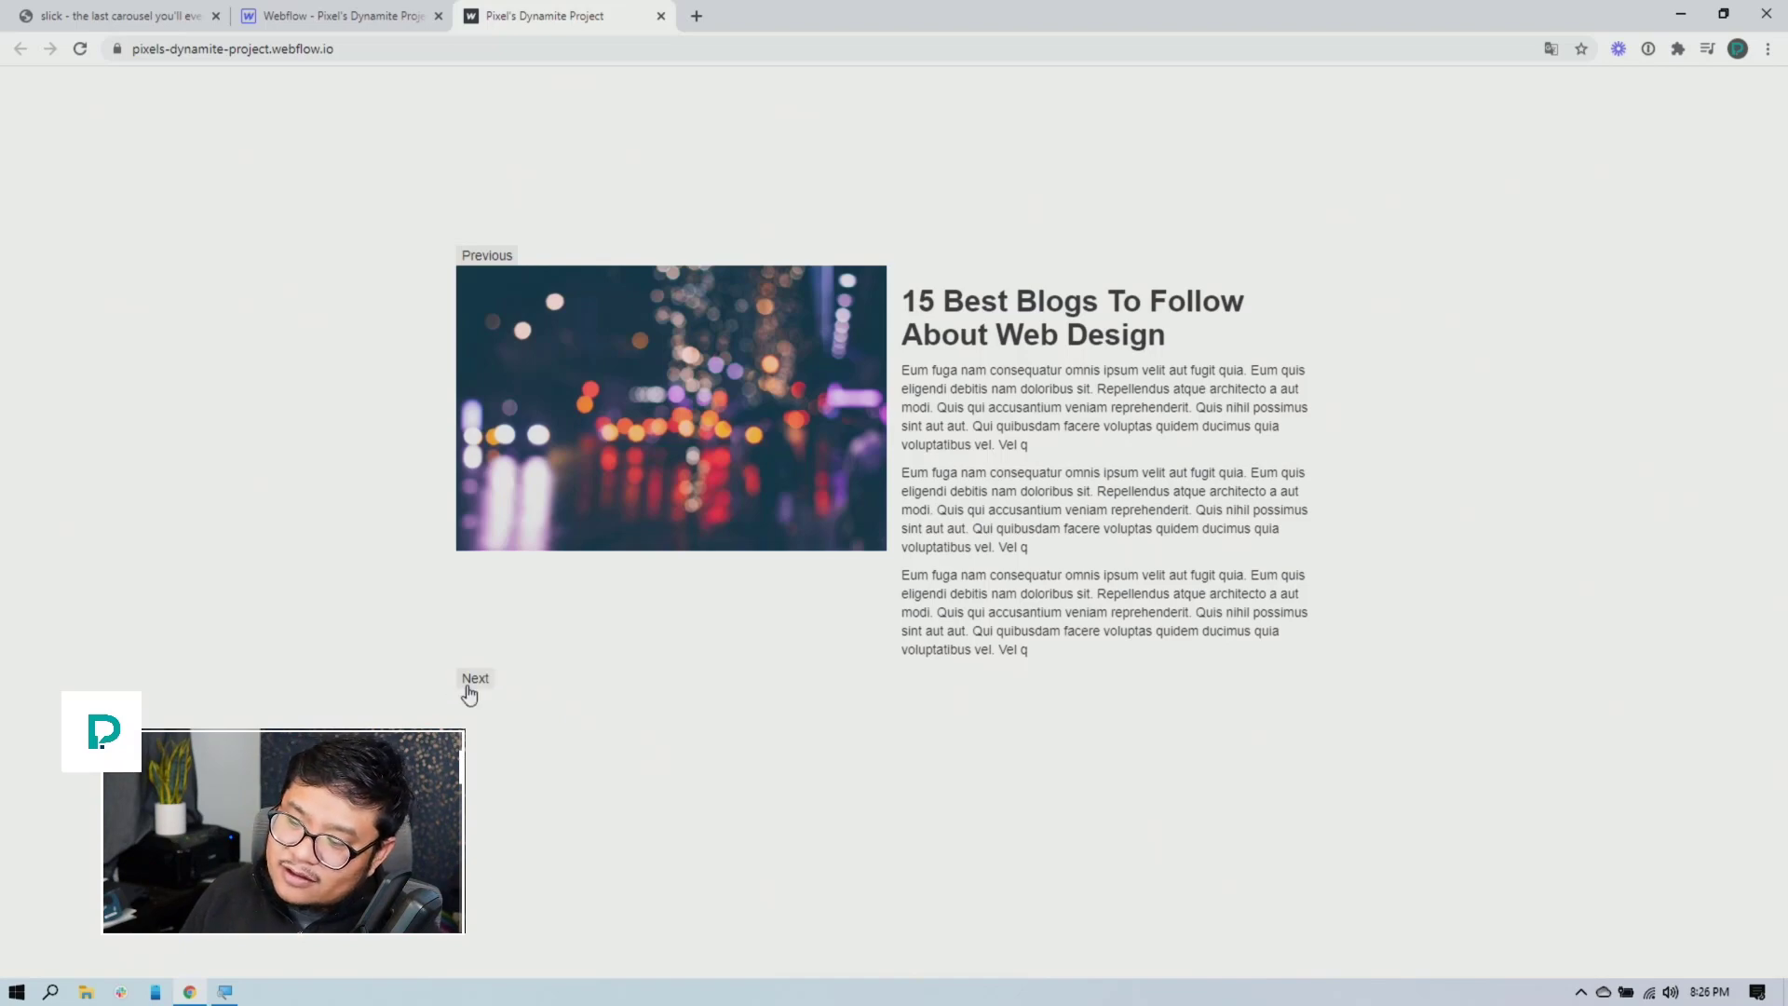
# Scroll the Slick Settings to prevArrow and nextArrow and select their slick-prev and slick-next defaults
pyautogui.click(161, 27)
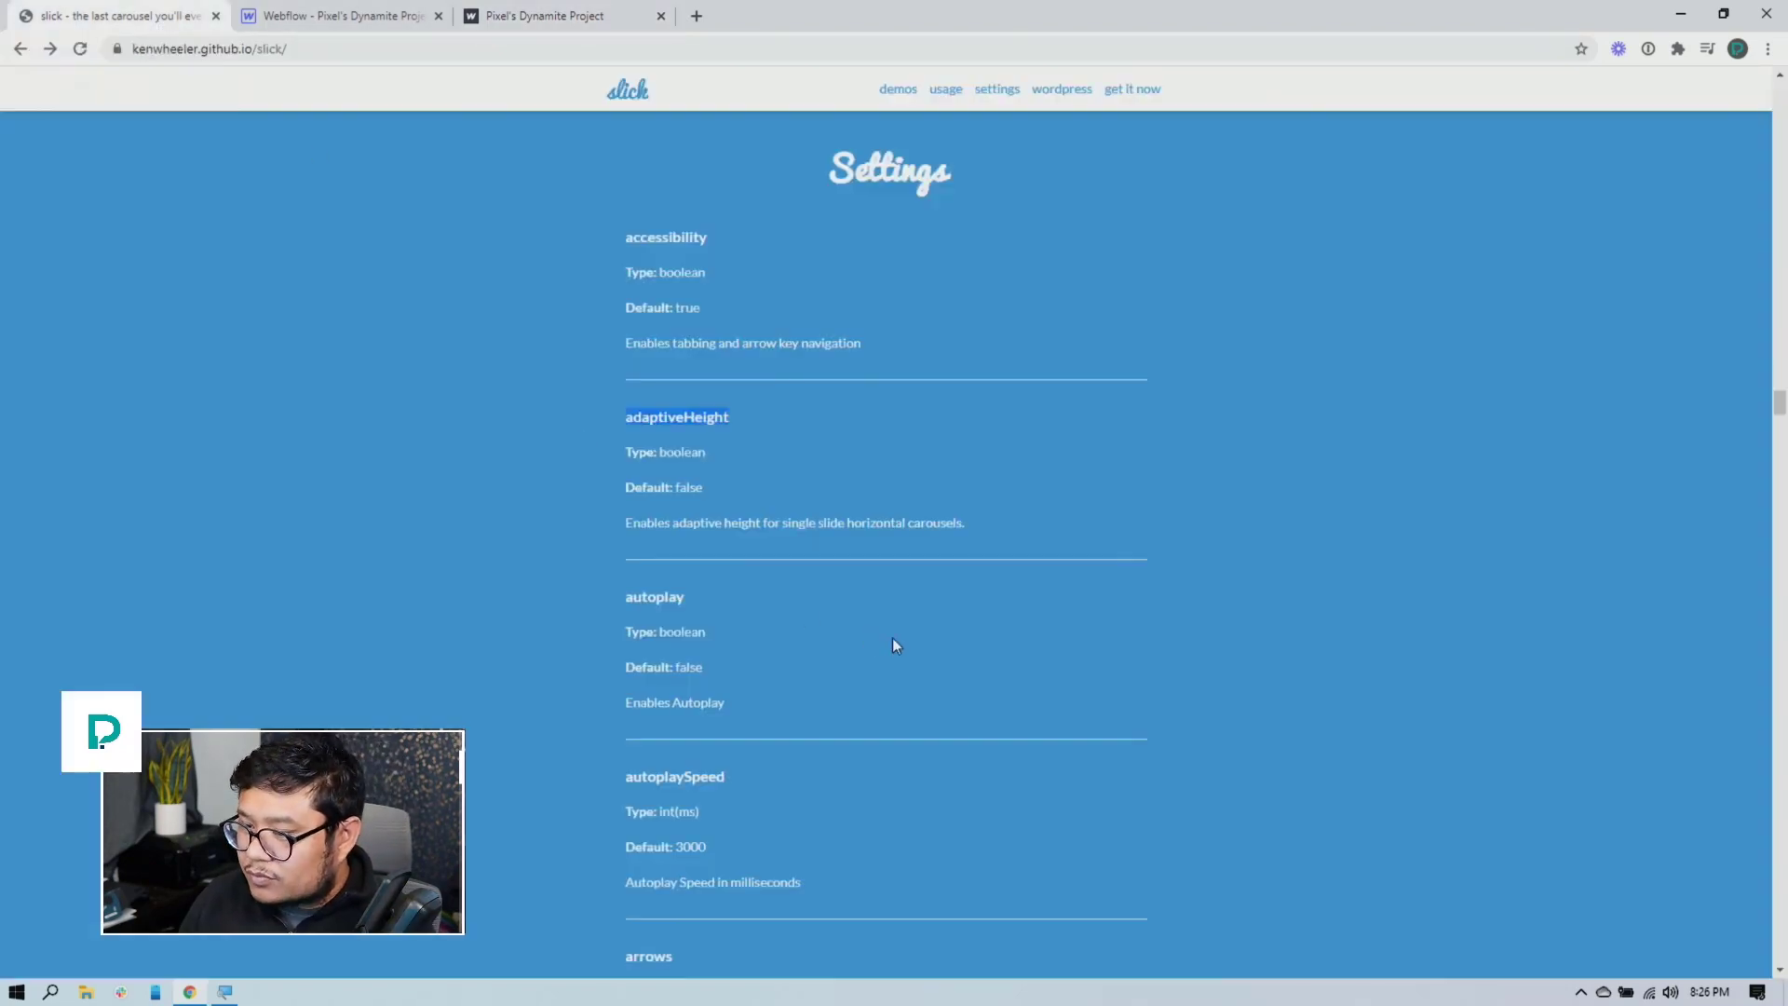
pyautogui.scroll(-10, 987, 680)
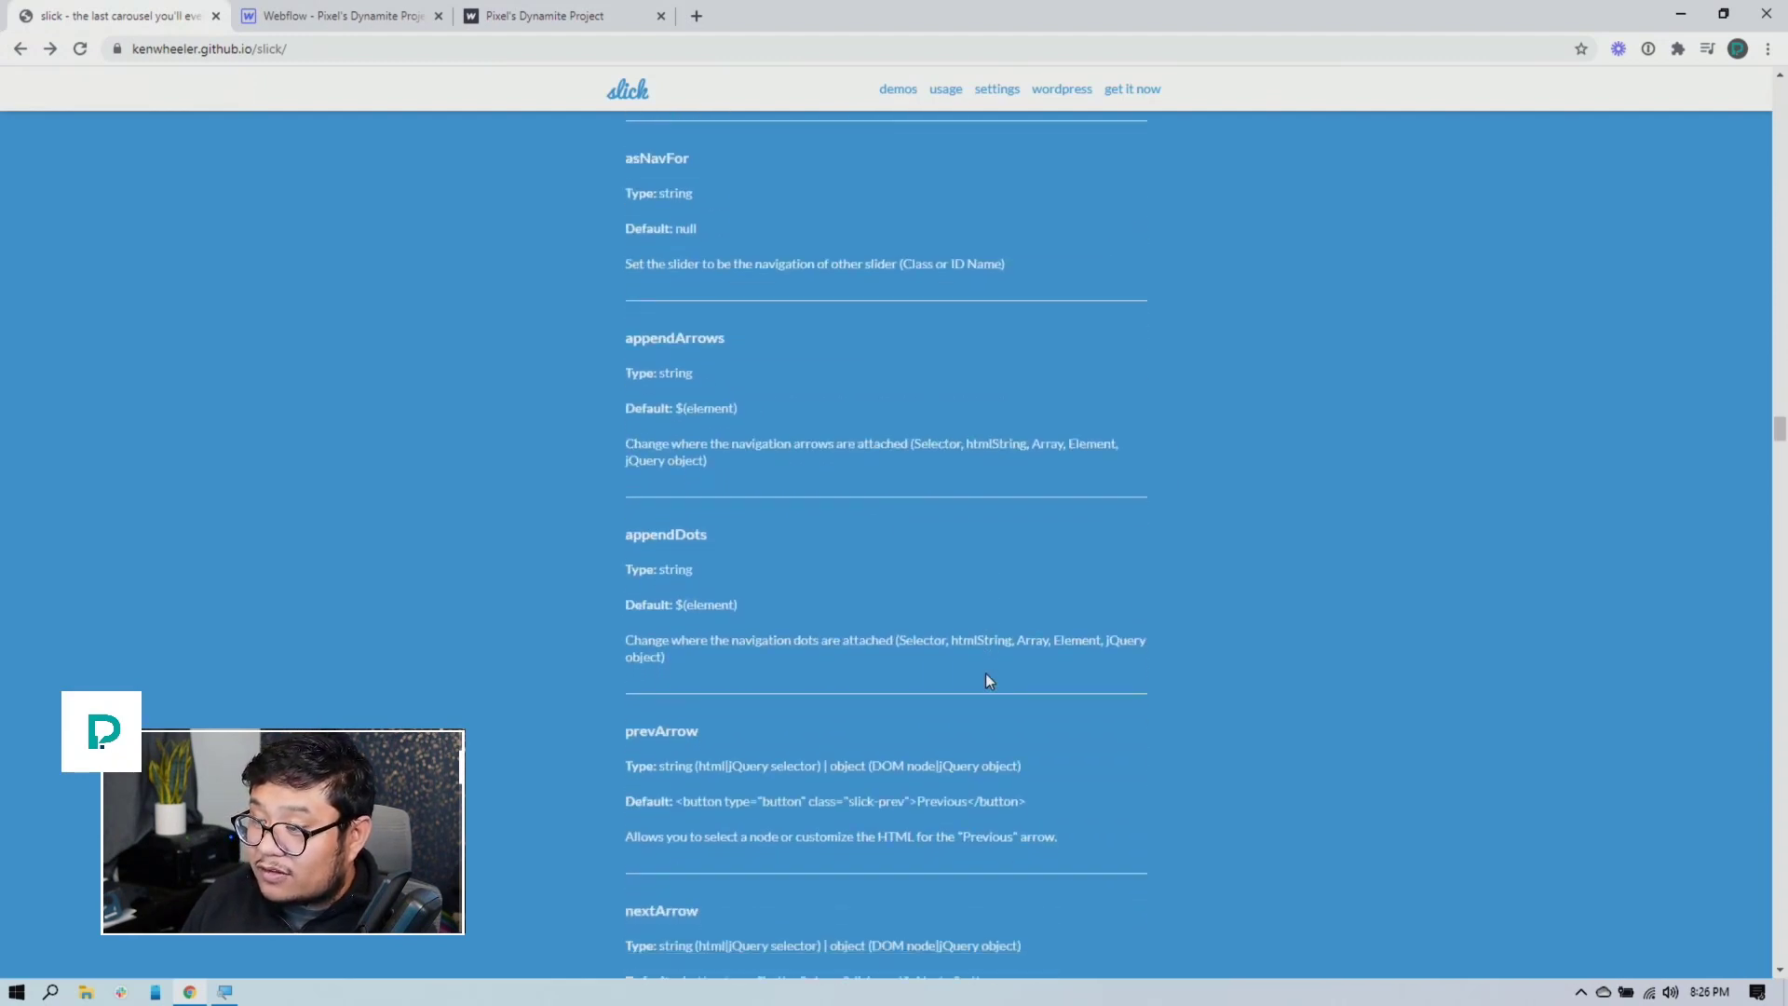
pyautogui.scroll(-3, 983, 680)
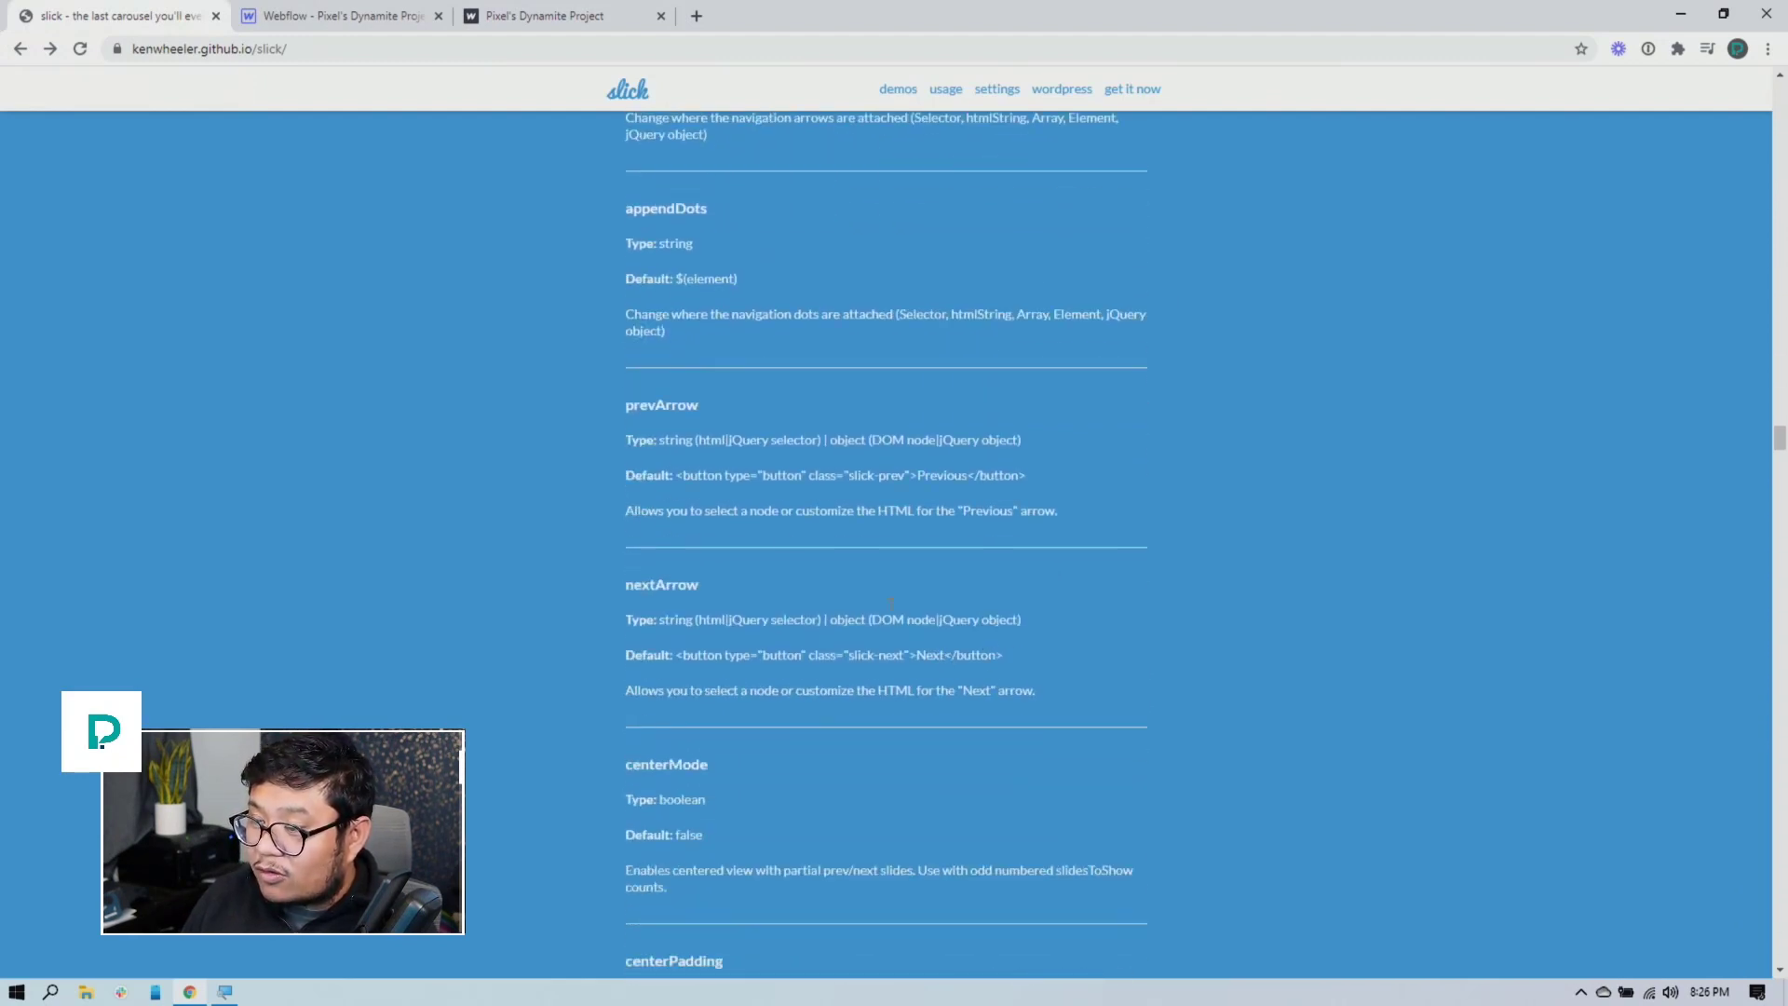
pyautogui.moveTo(712, 407); pyautogui.dragTo(624, 412)
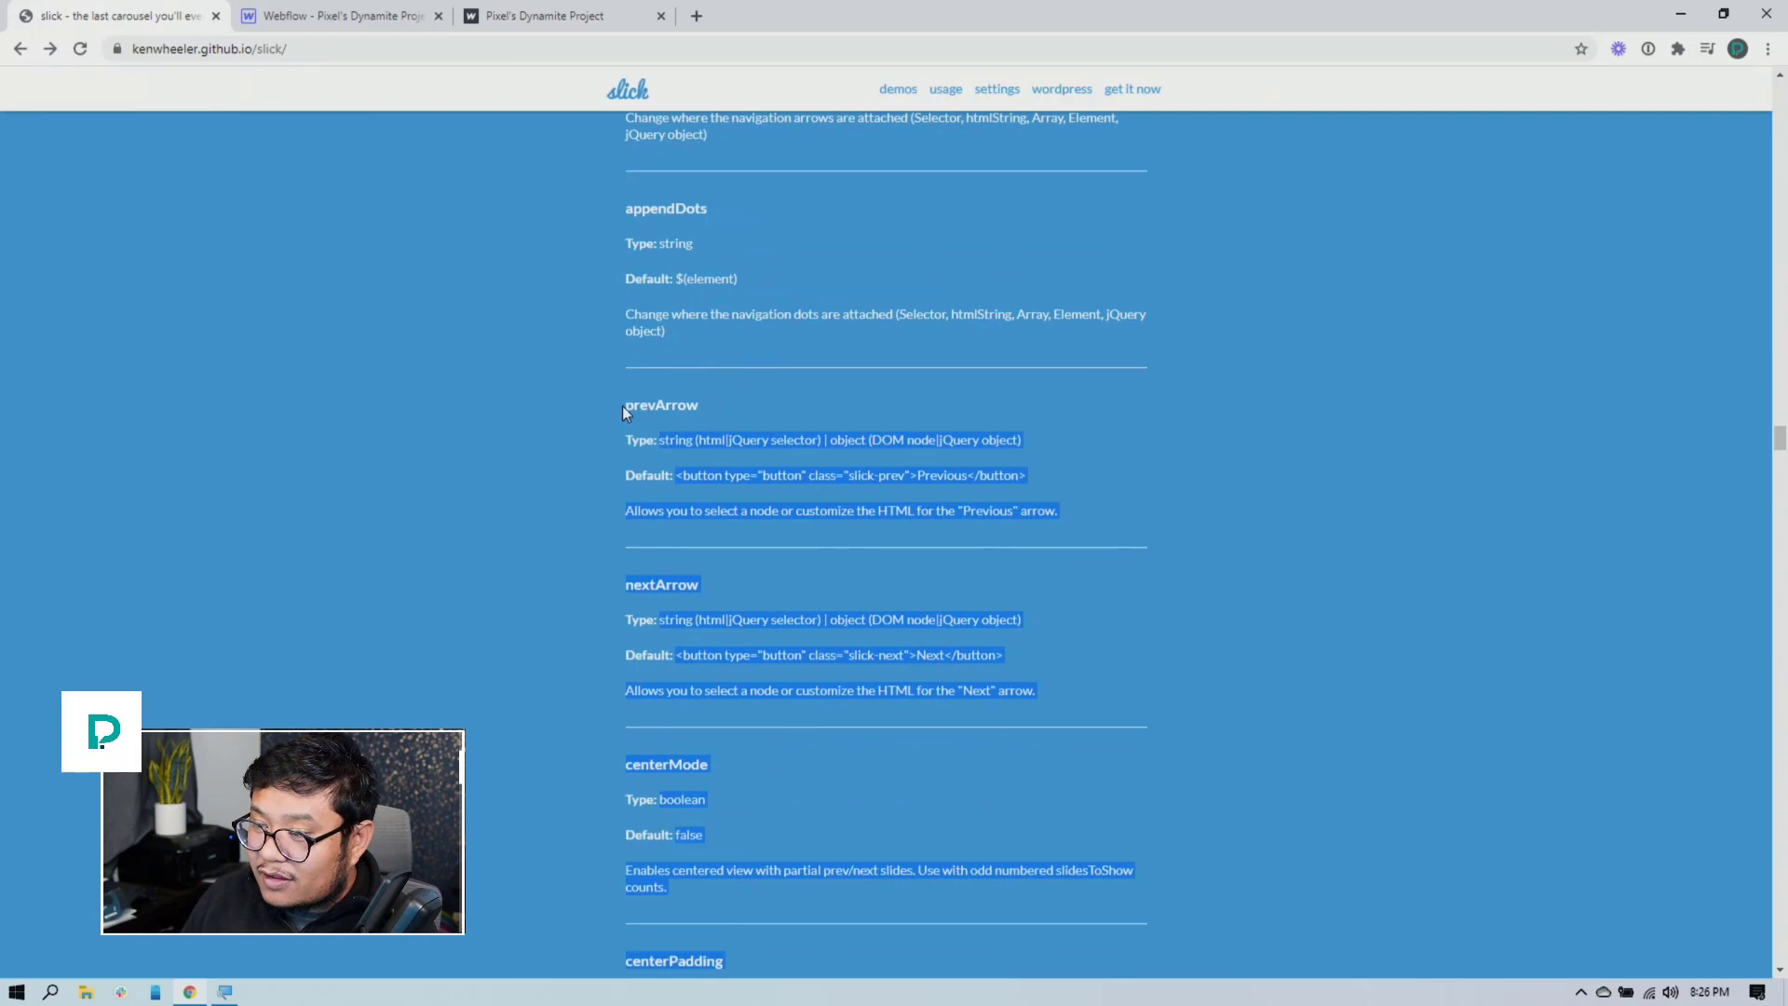
pyautogui.click(701, 477)
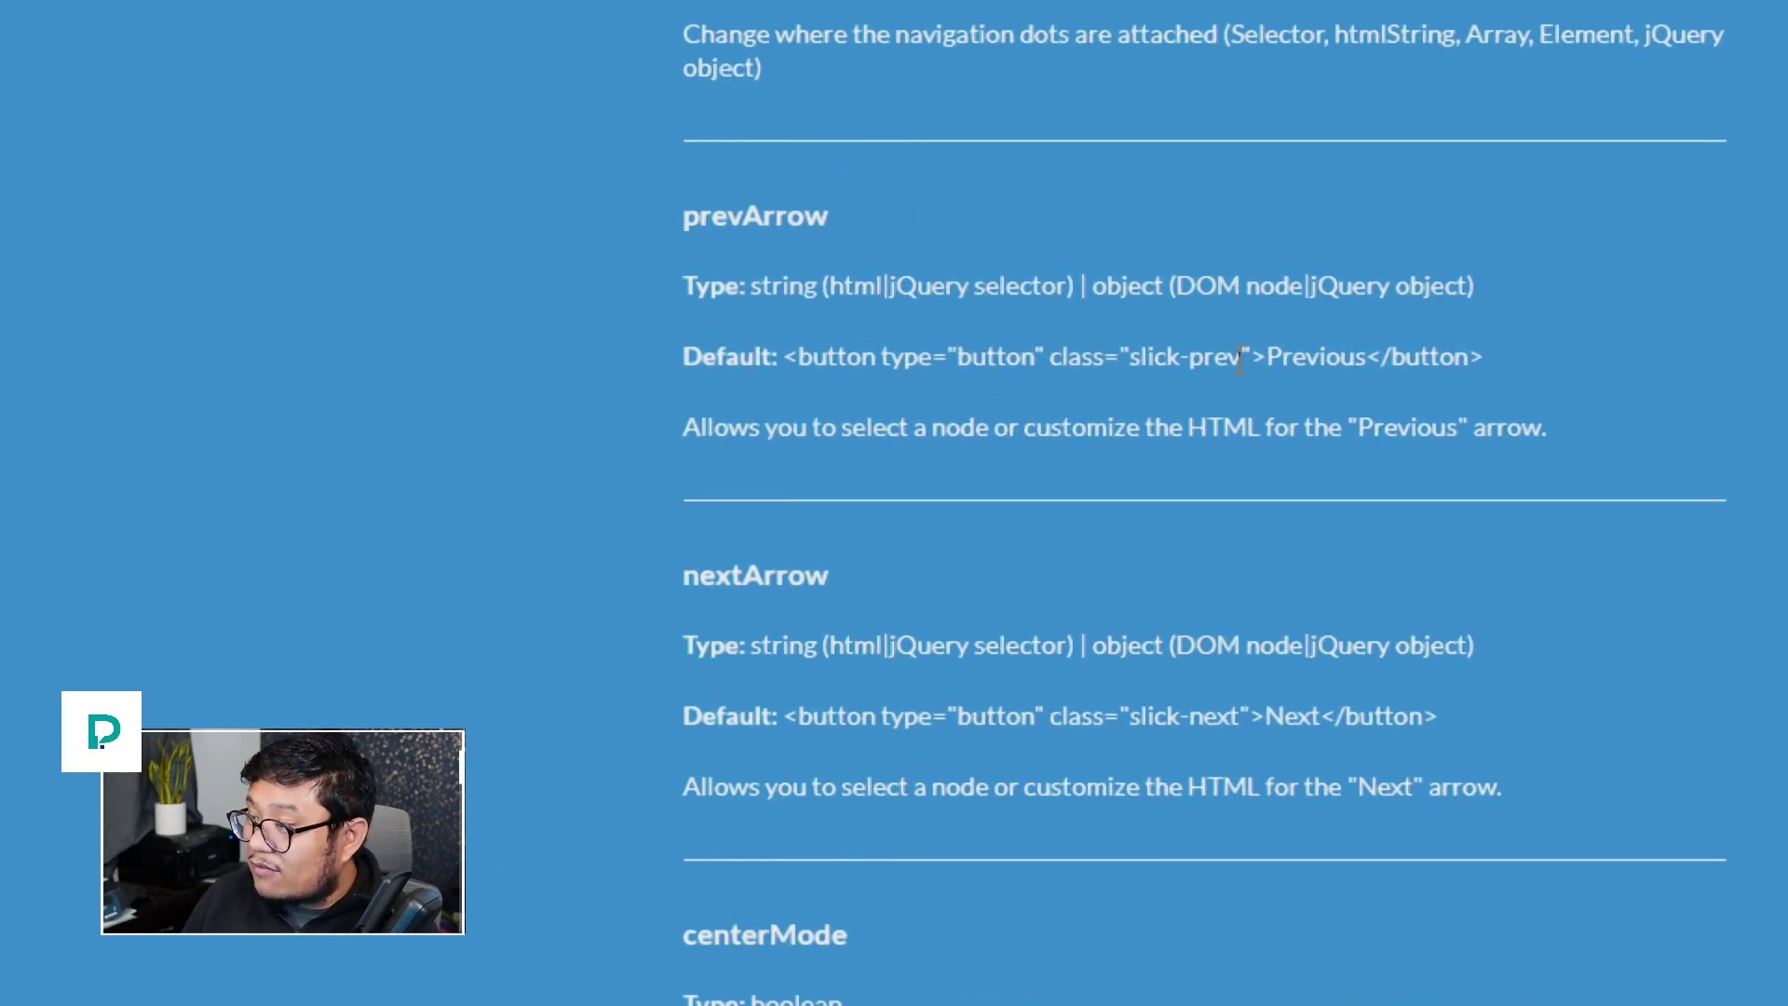
pyautogui.moveTo(1241, 356); pyautogui.dragTo(1134, 357)
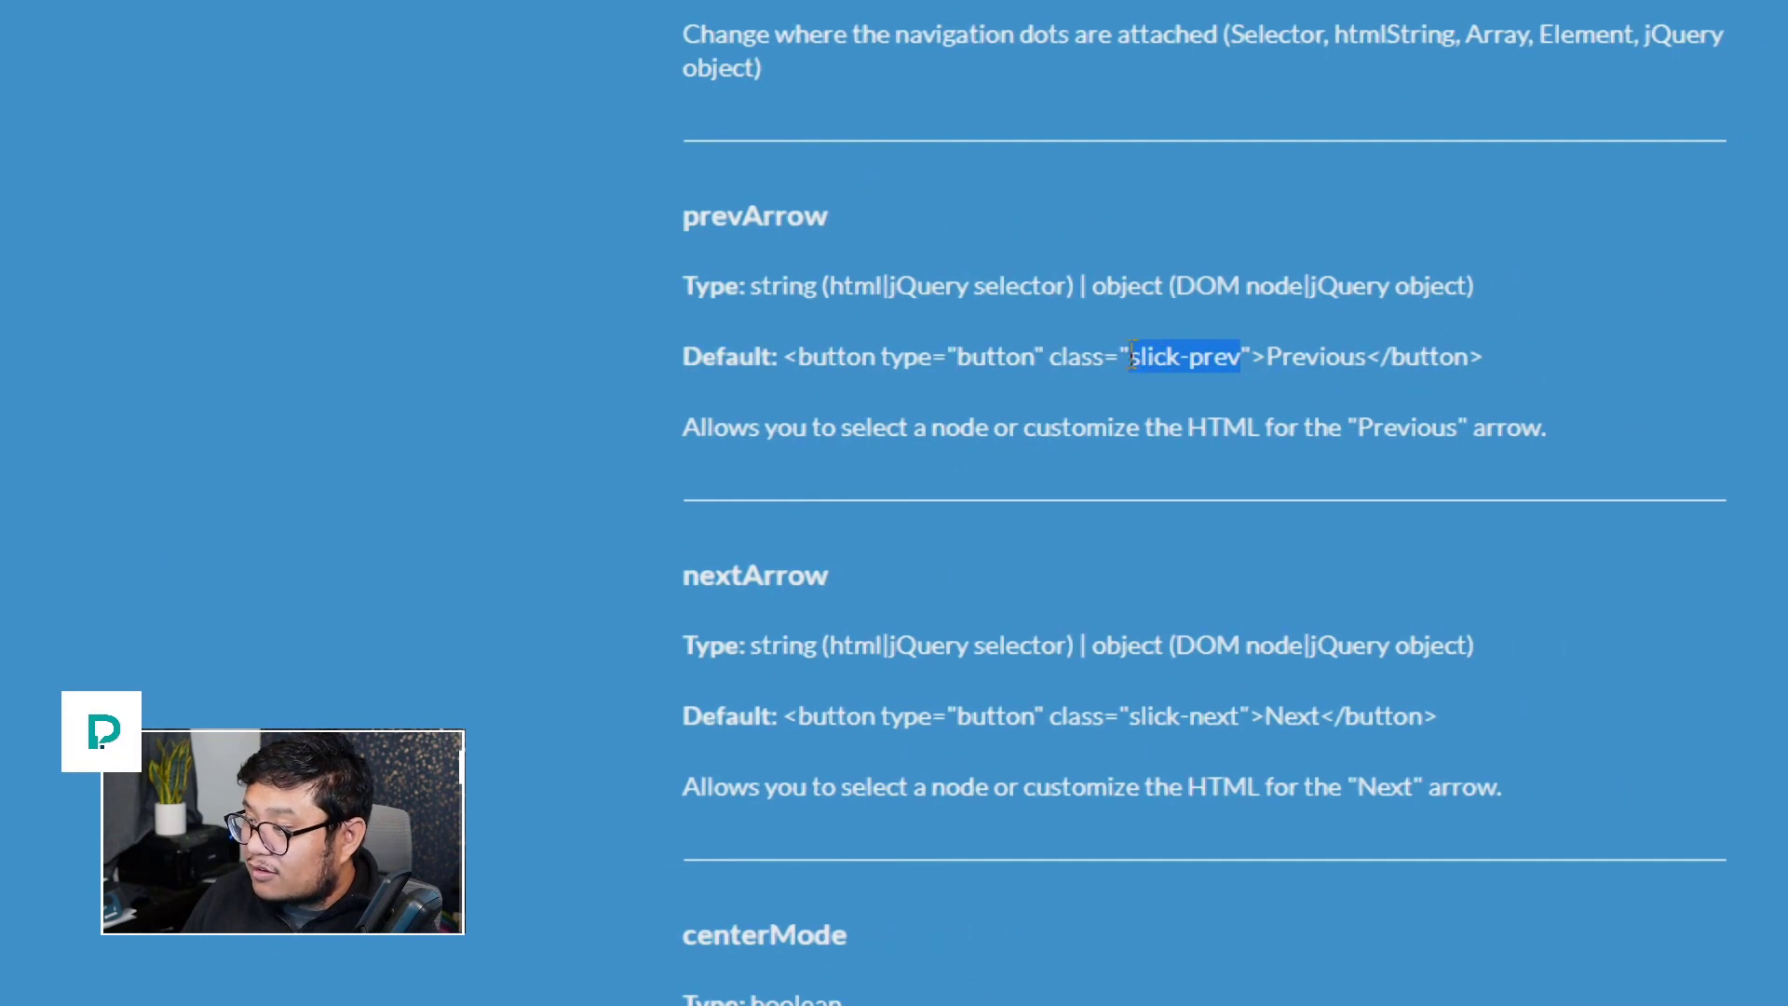
pyautogui.moveTo(1130, 716); pyautogui.dragTo(1240, 716)
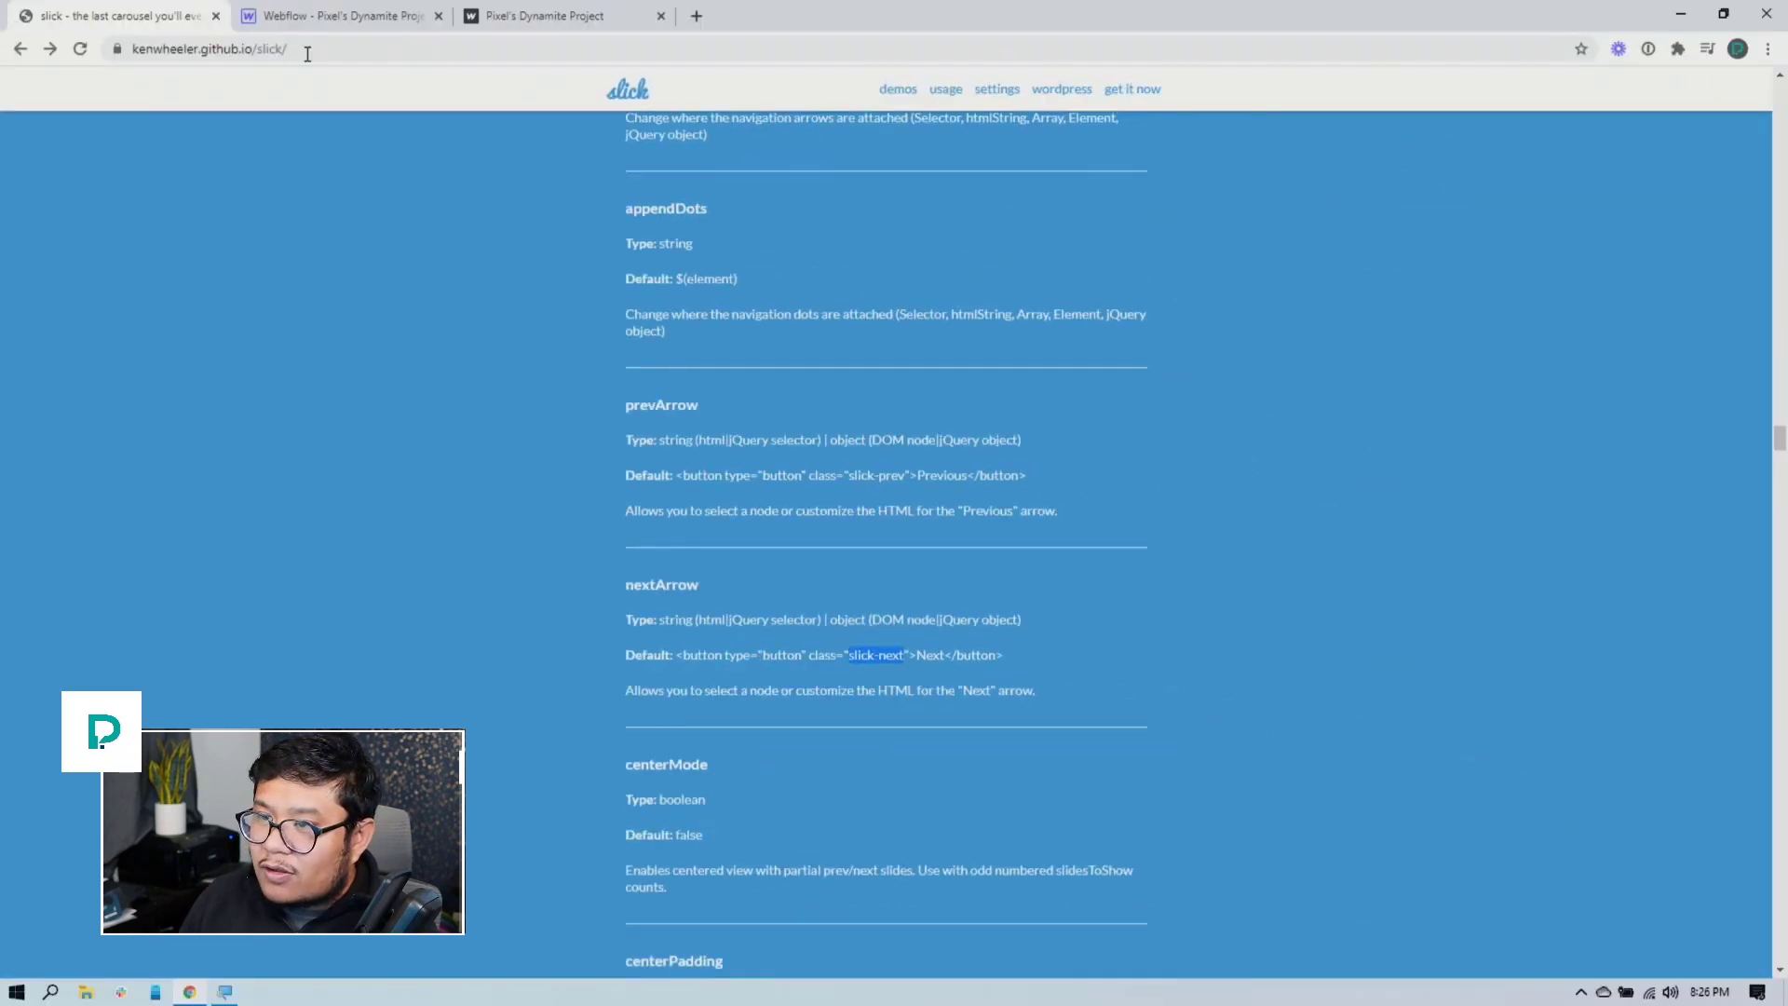
# Drop a new Div Block at the top of the Section and give it the class slick-prev
pyautogui.click(372, 17)
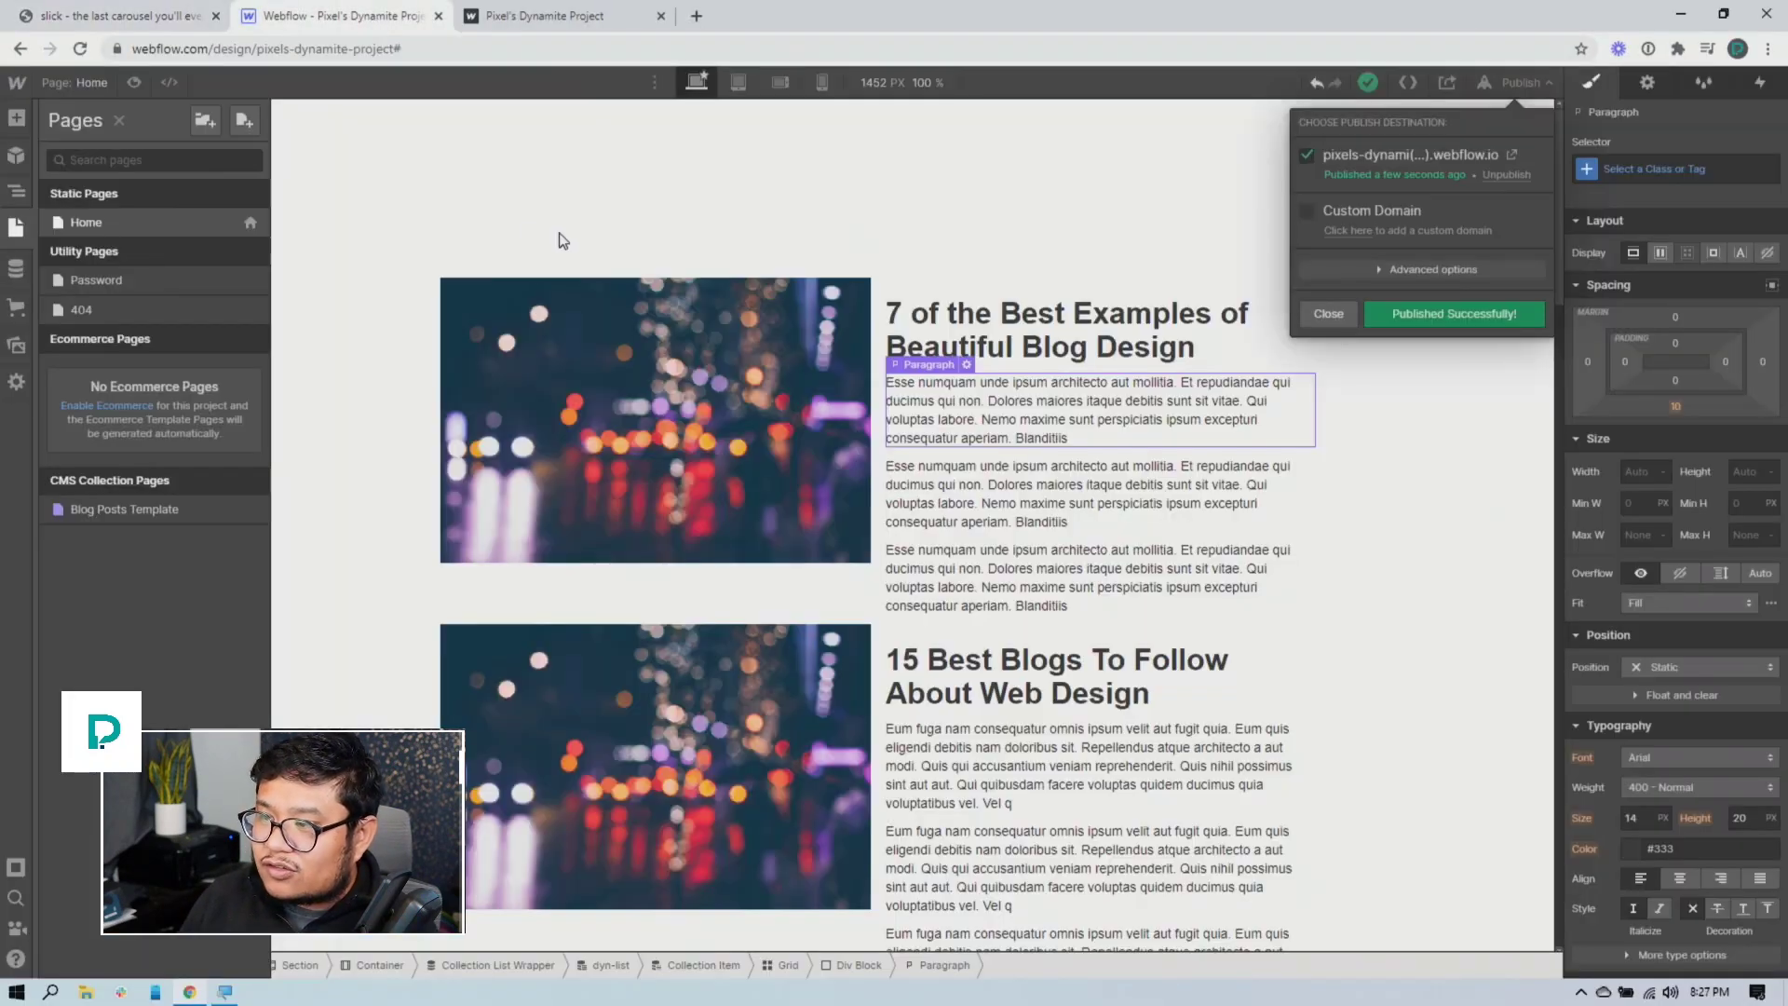
pyautogui.press('z')
pyautogui.click(727, 173)
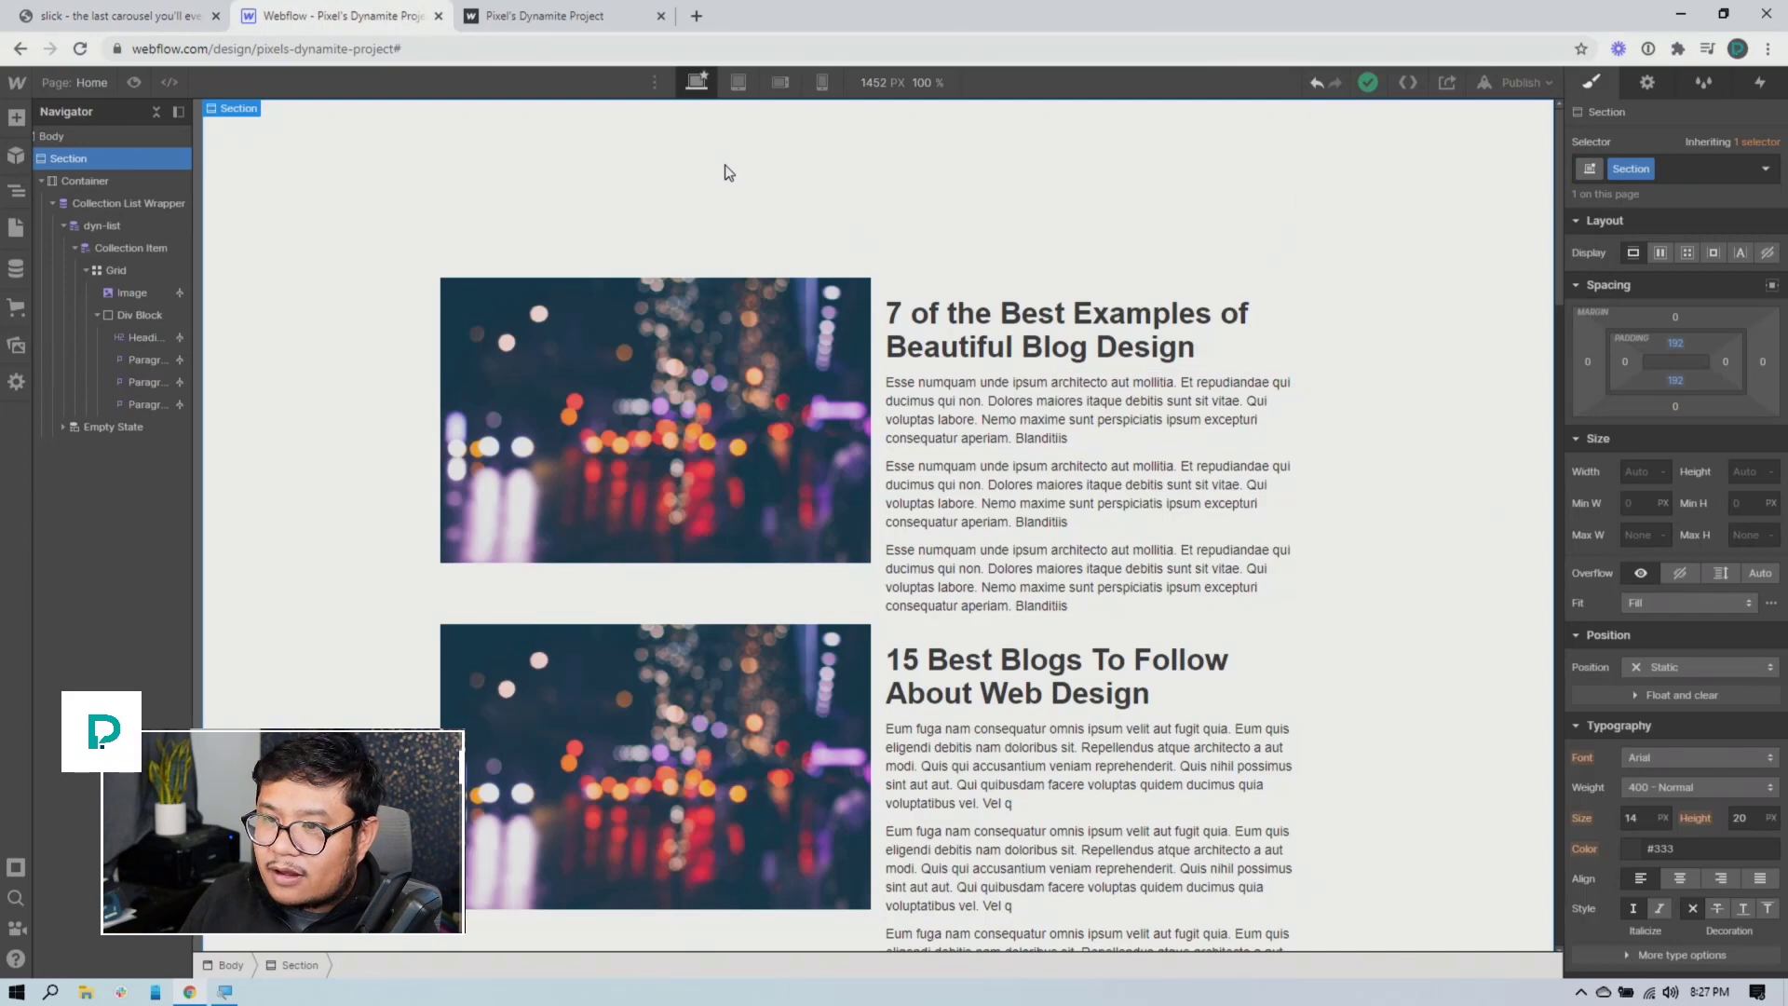
pyautogui.press('a')
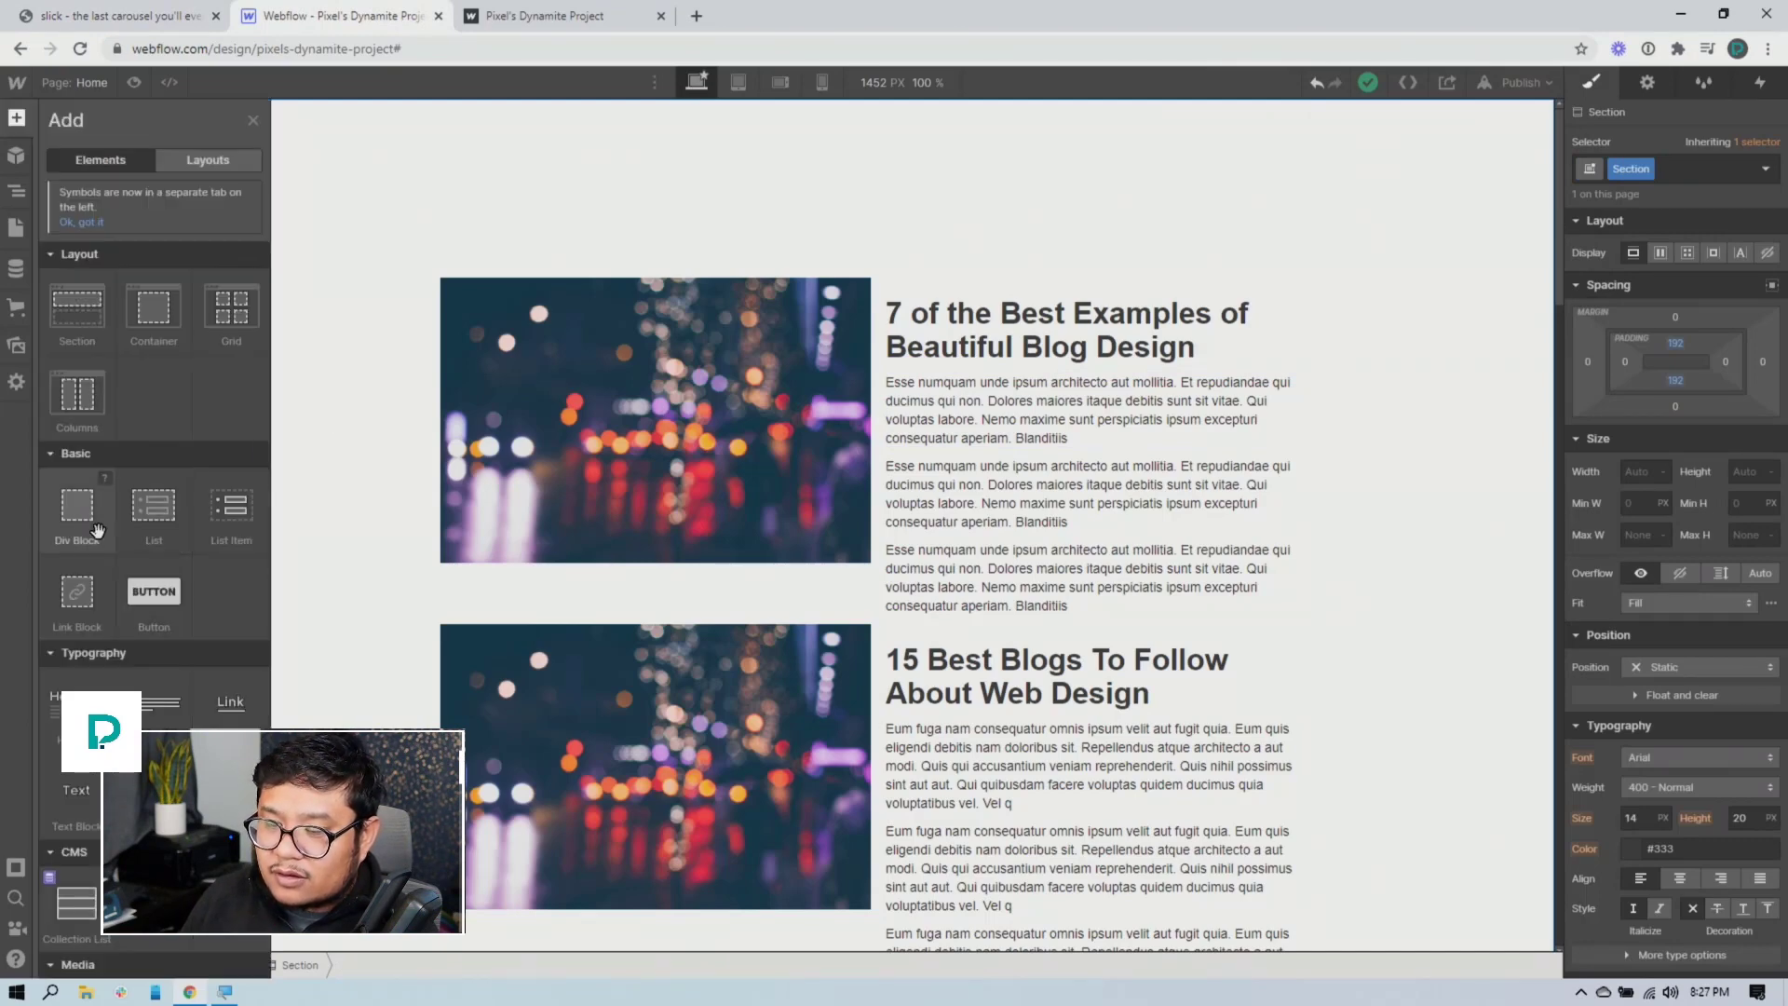
pyautogui.moveTo(82, 522); pyautogui.dragTo(447, 180)
pyautogui.click(1639, 169)
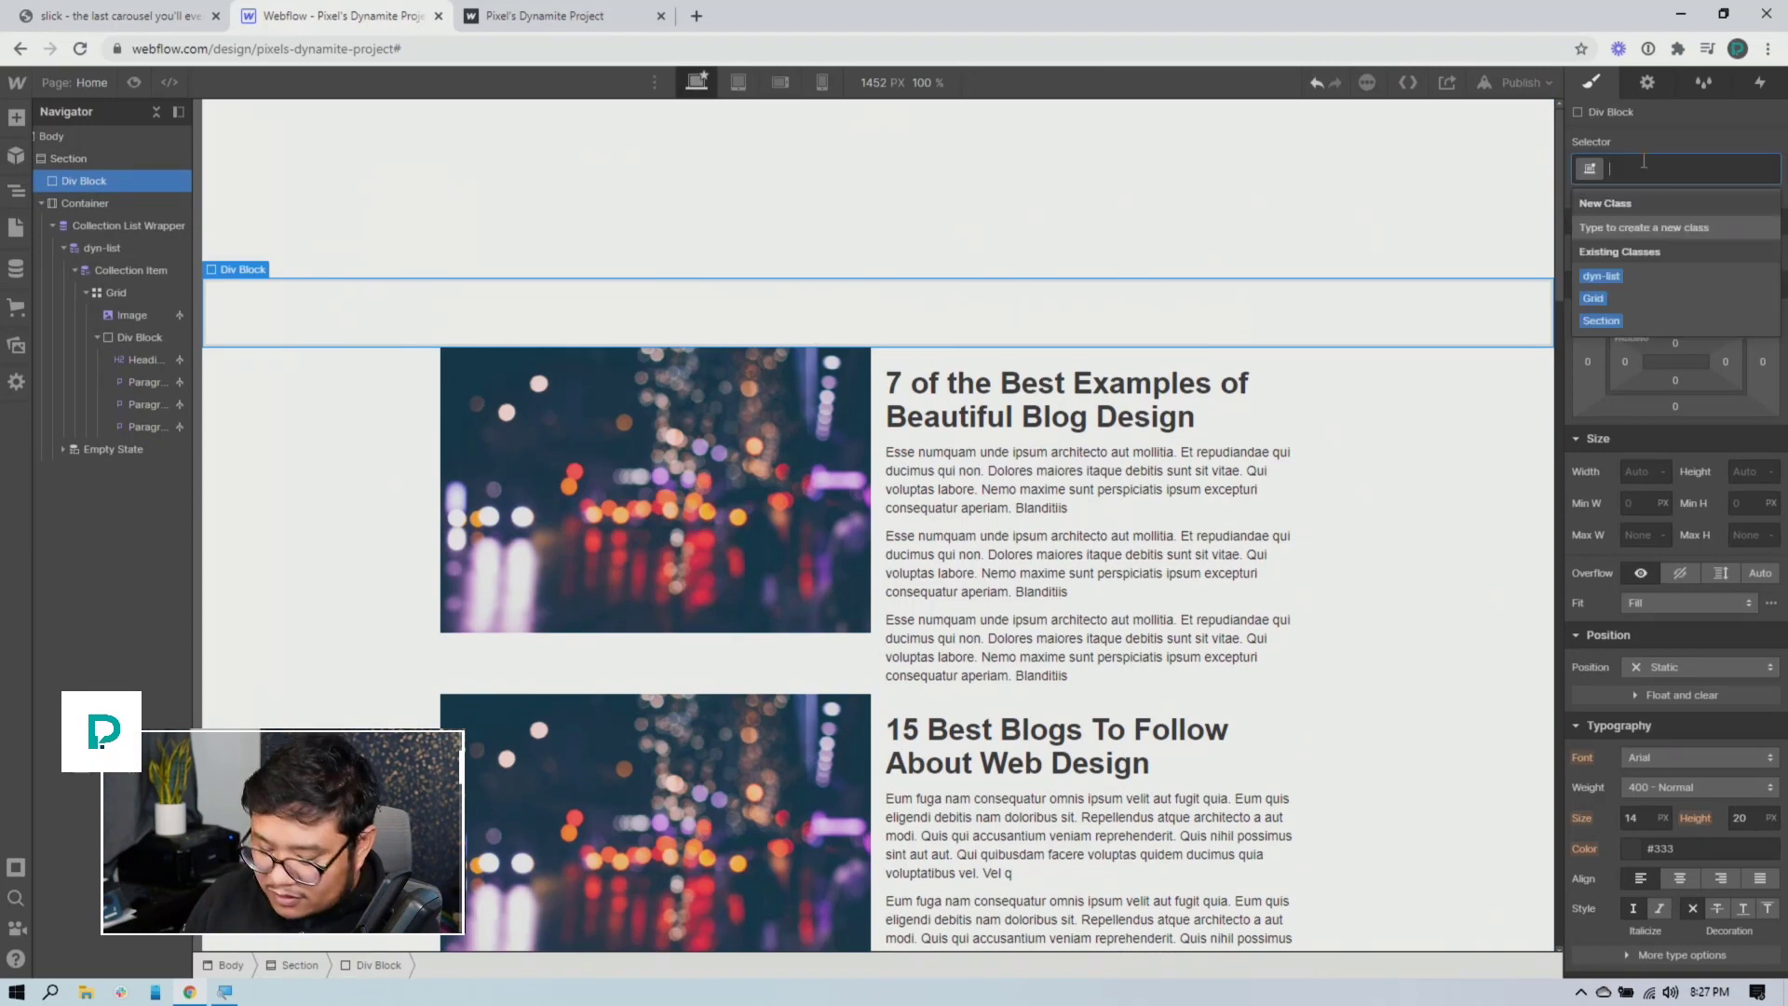
pyautogui.write('slick-p')
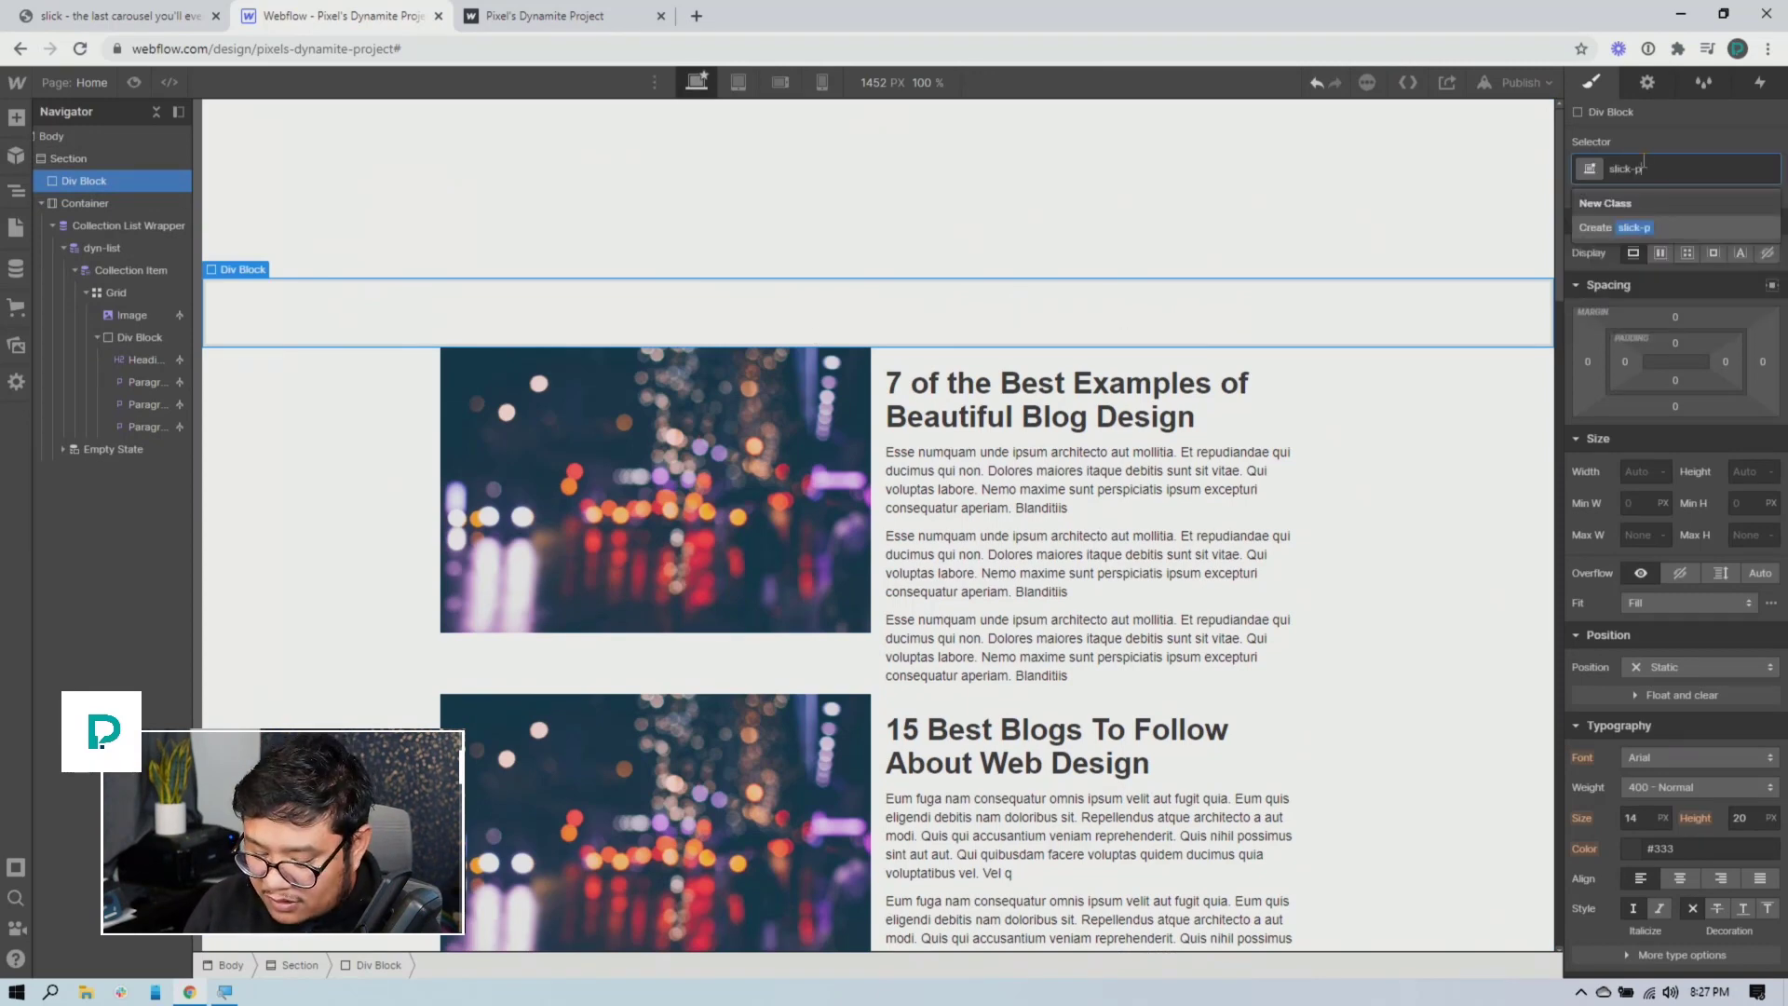
pyautogui.write('rev')
pyautogui.press('Return')
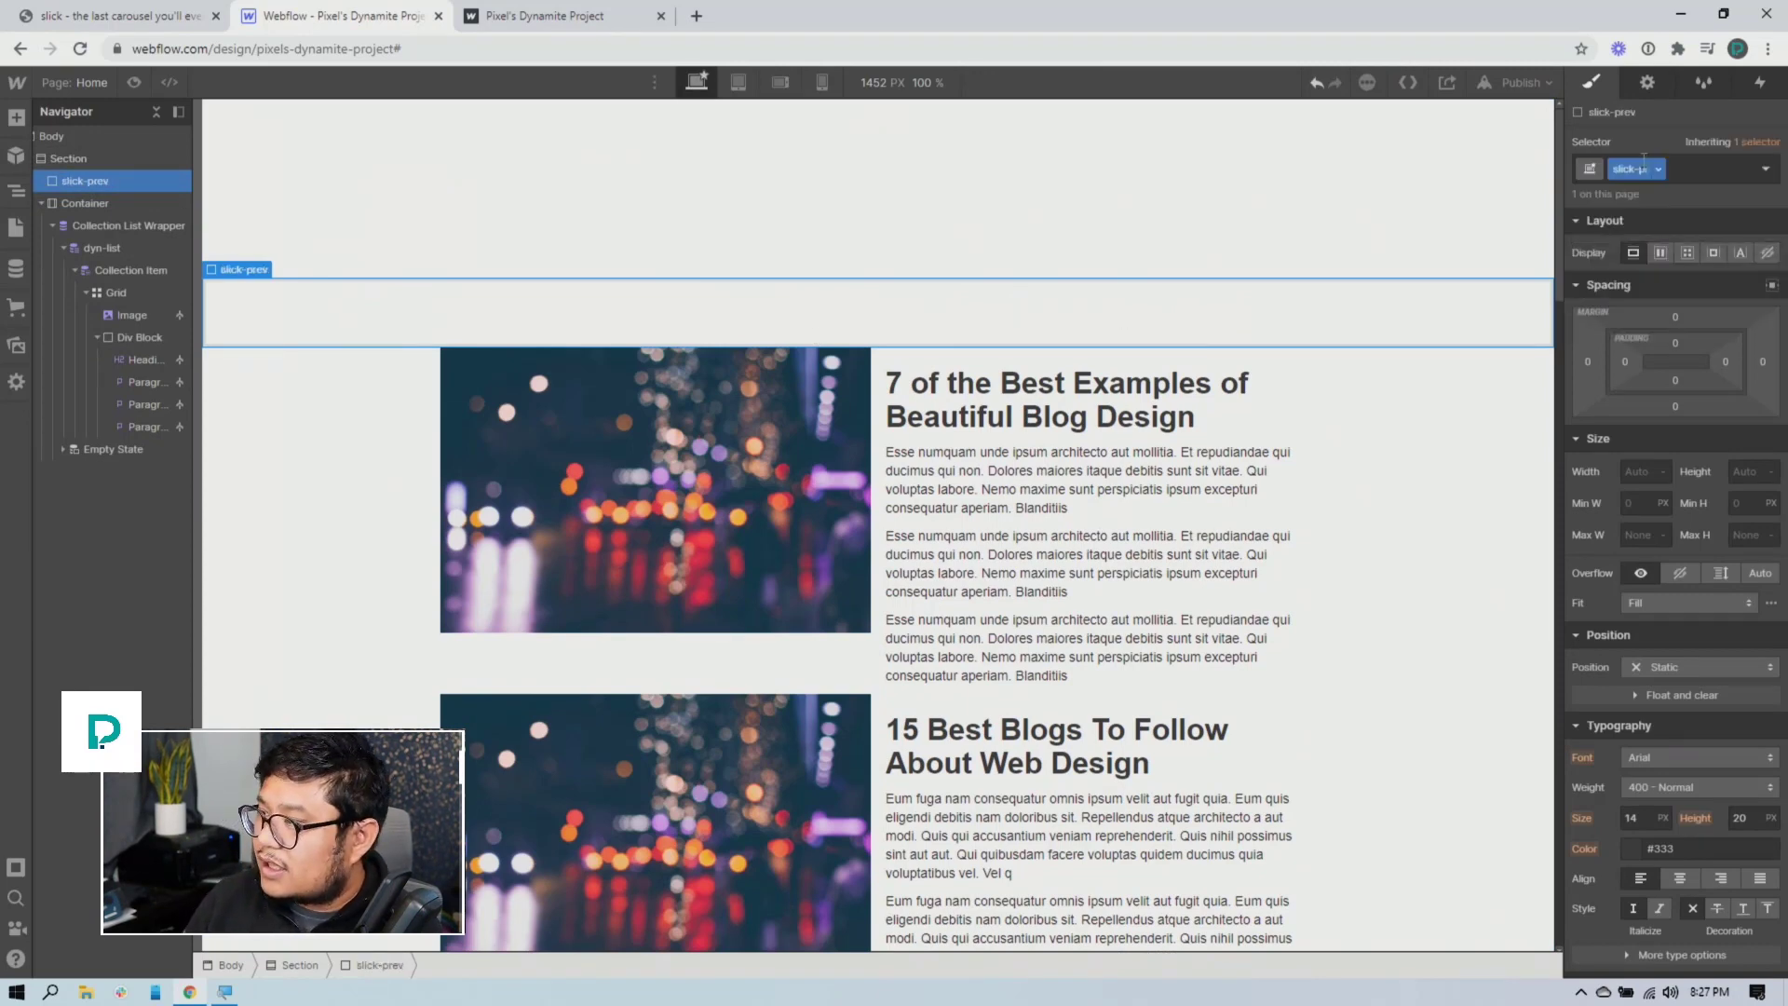
# Style the slick-prev strip with a black background and 12px margins on all sides
pyautogui.scroll(-3, 1703, 680)
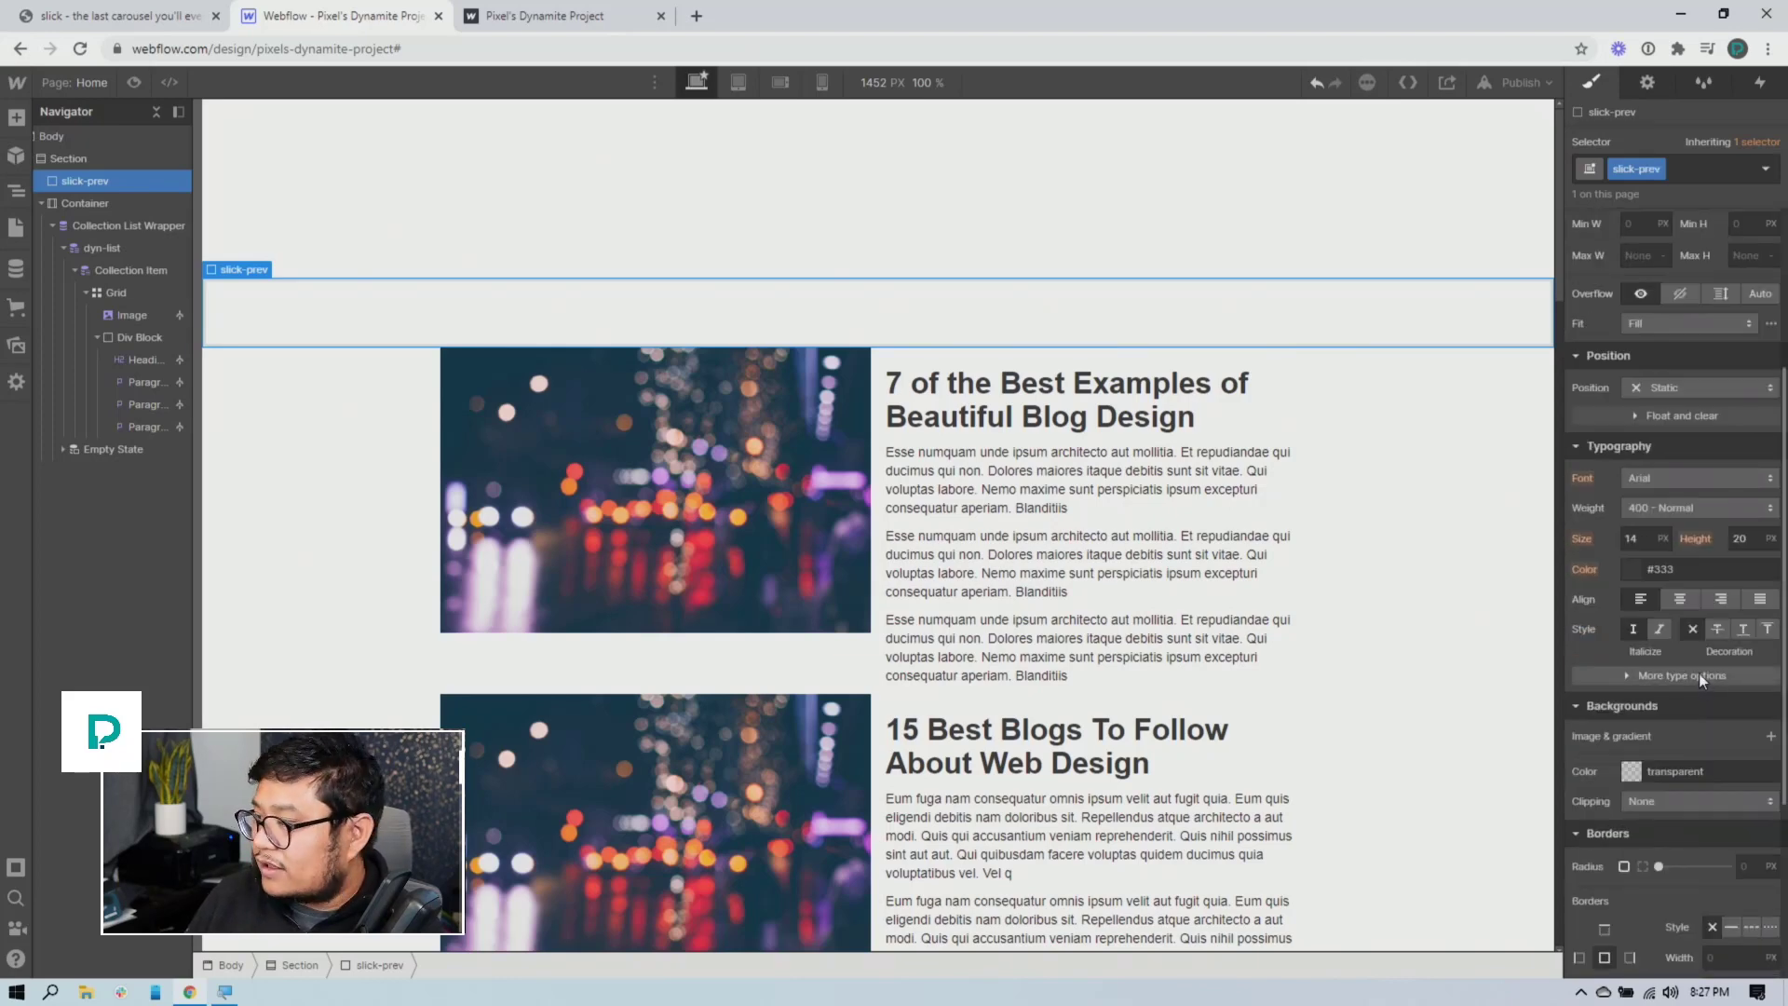
pyautogui.scroll(-3, 1684, 736)
pyautogui.click(1631, 492)
pyautogui.click(1574, 580)
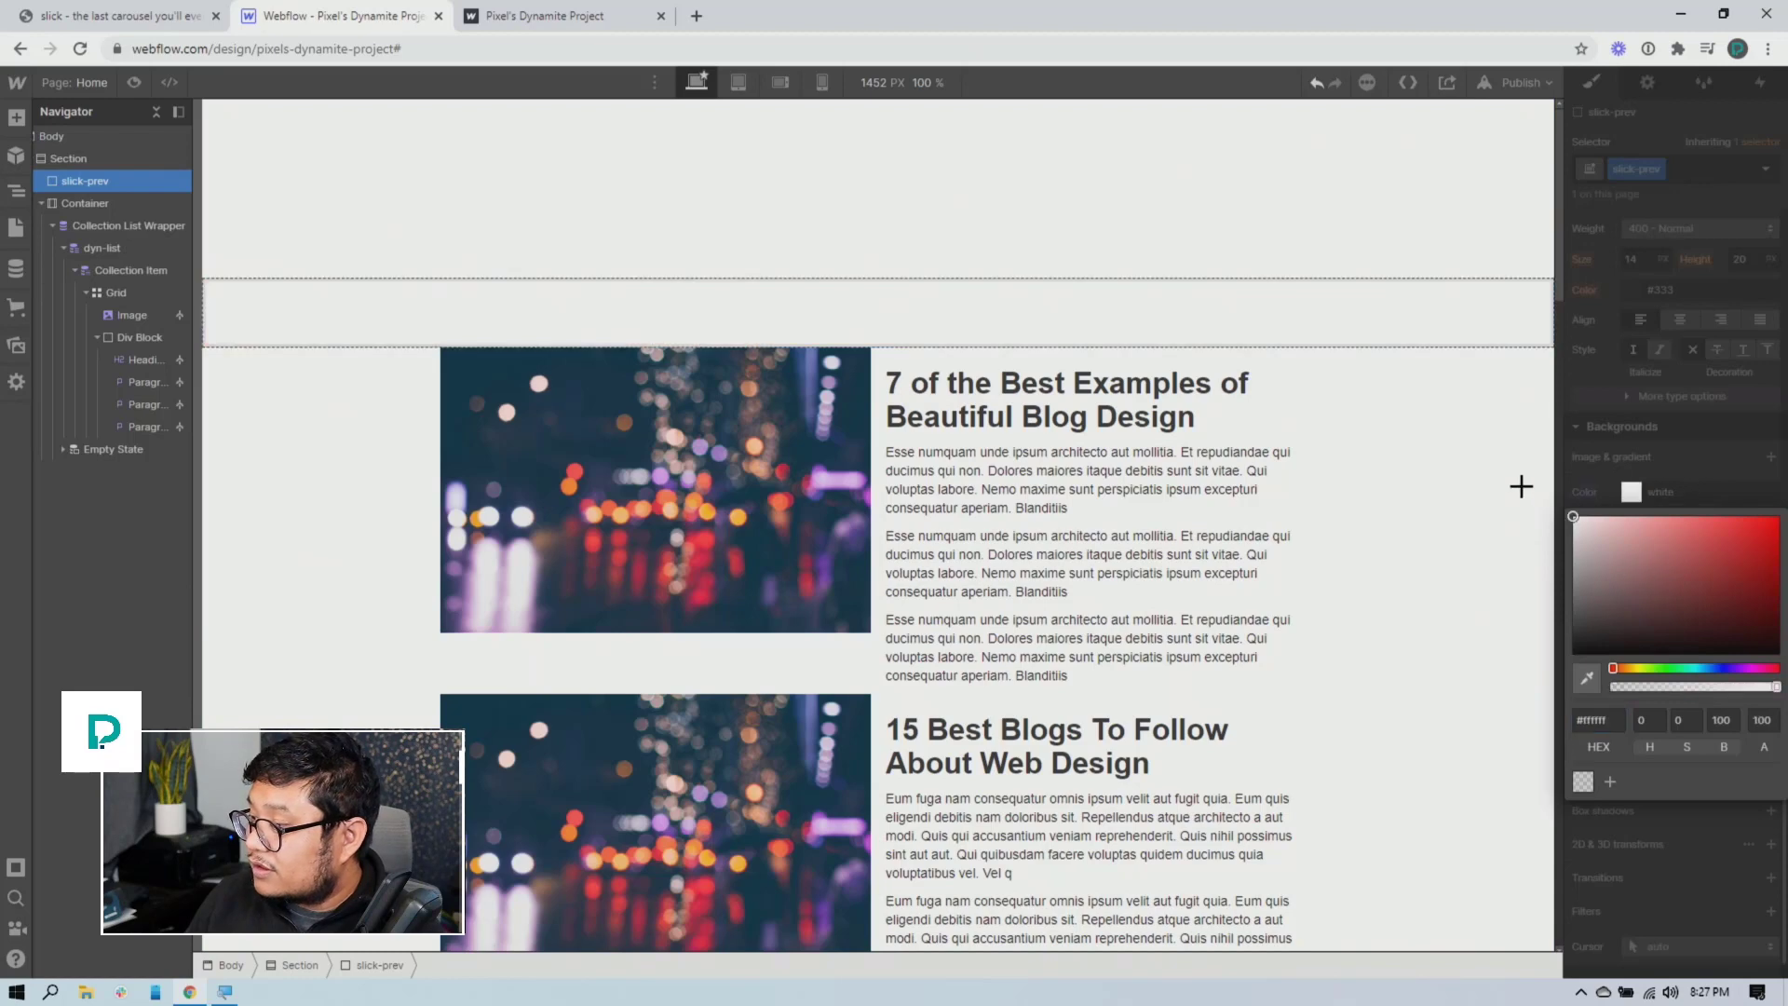
pyautogui.moveTo(1558, 632); pyautogui.dragTo(1547, 657)
pyautogui.click(1656, 438)
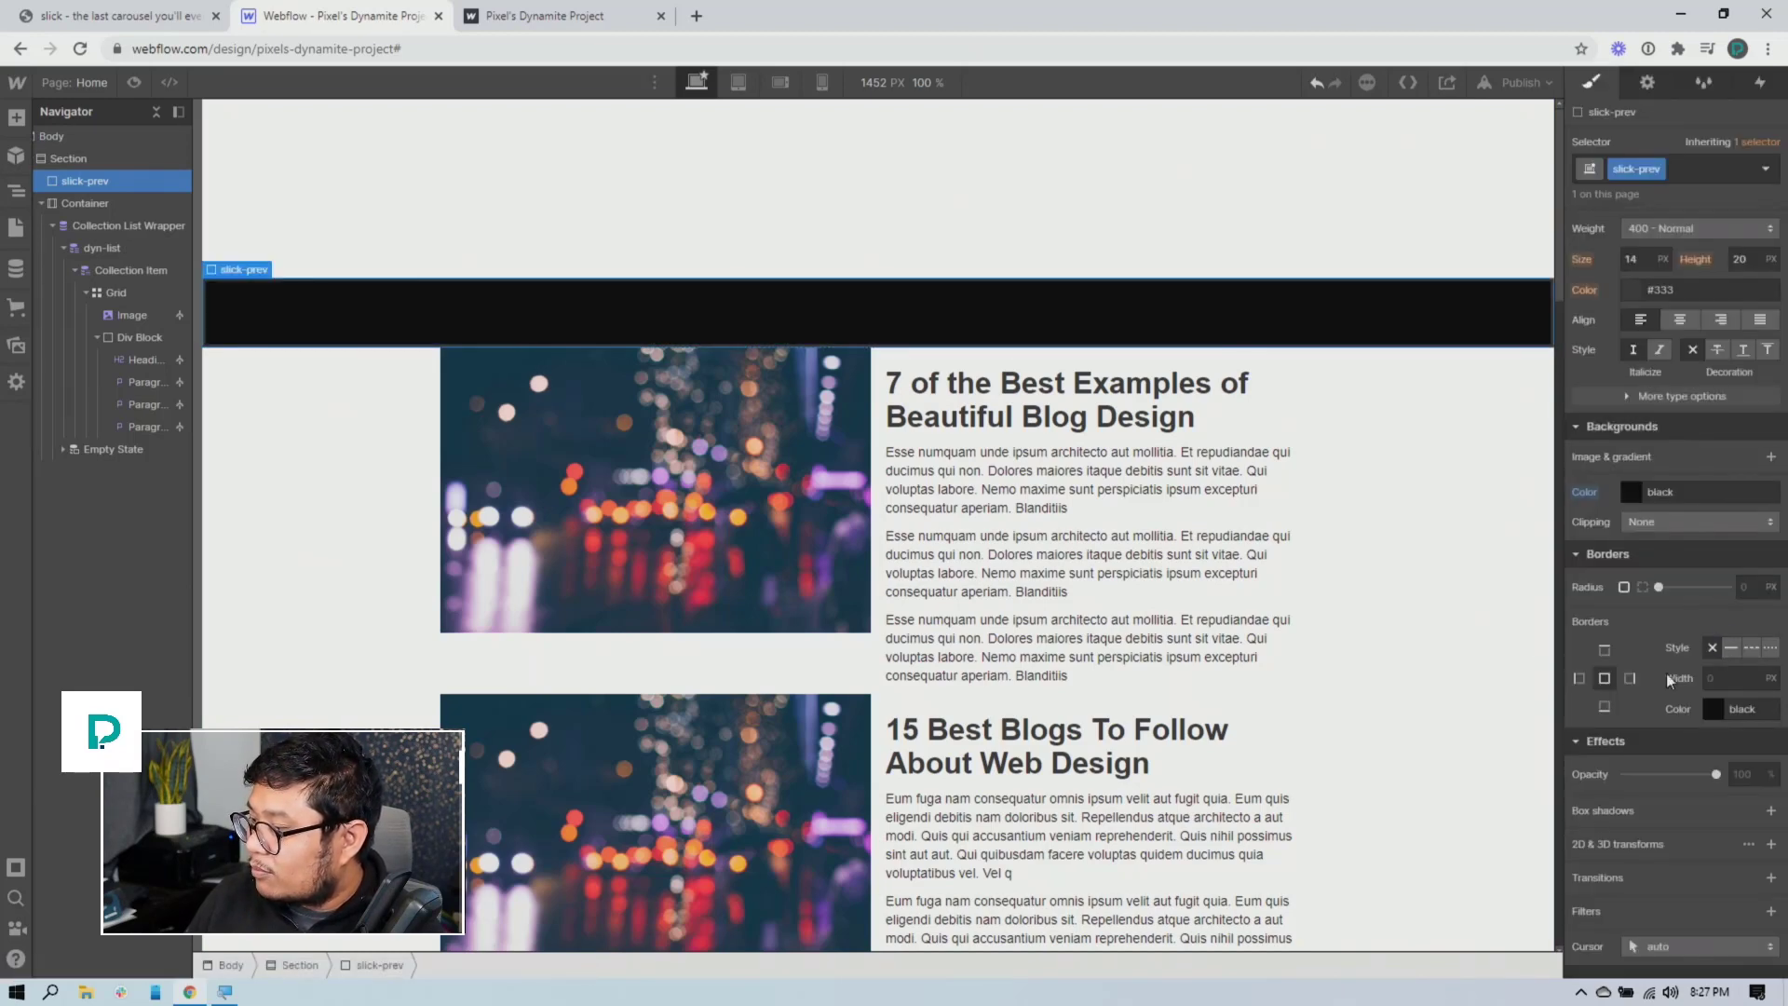
pyautogui.click(1760, 582)
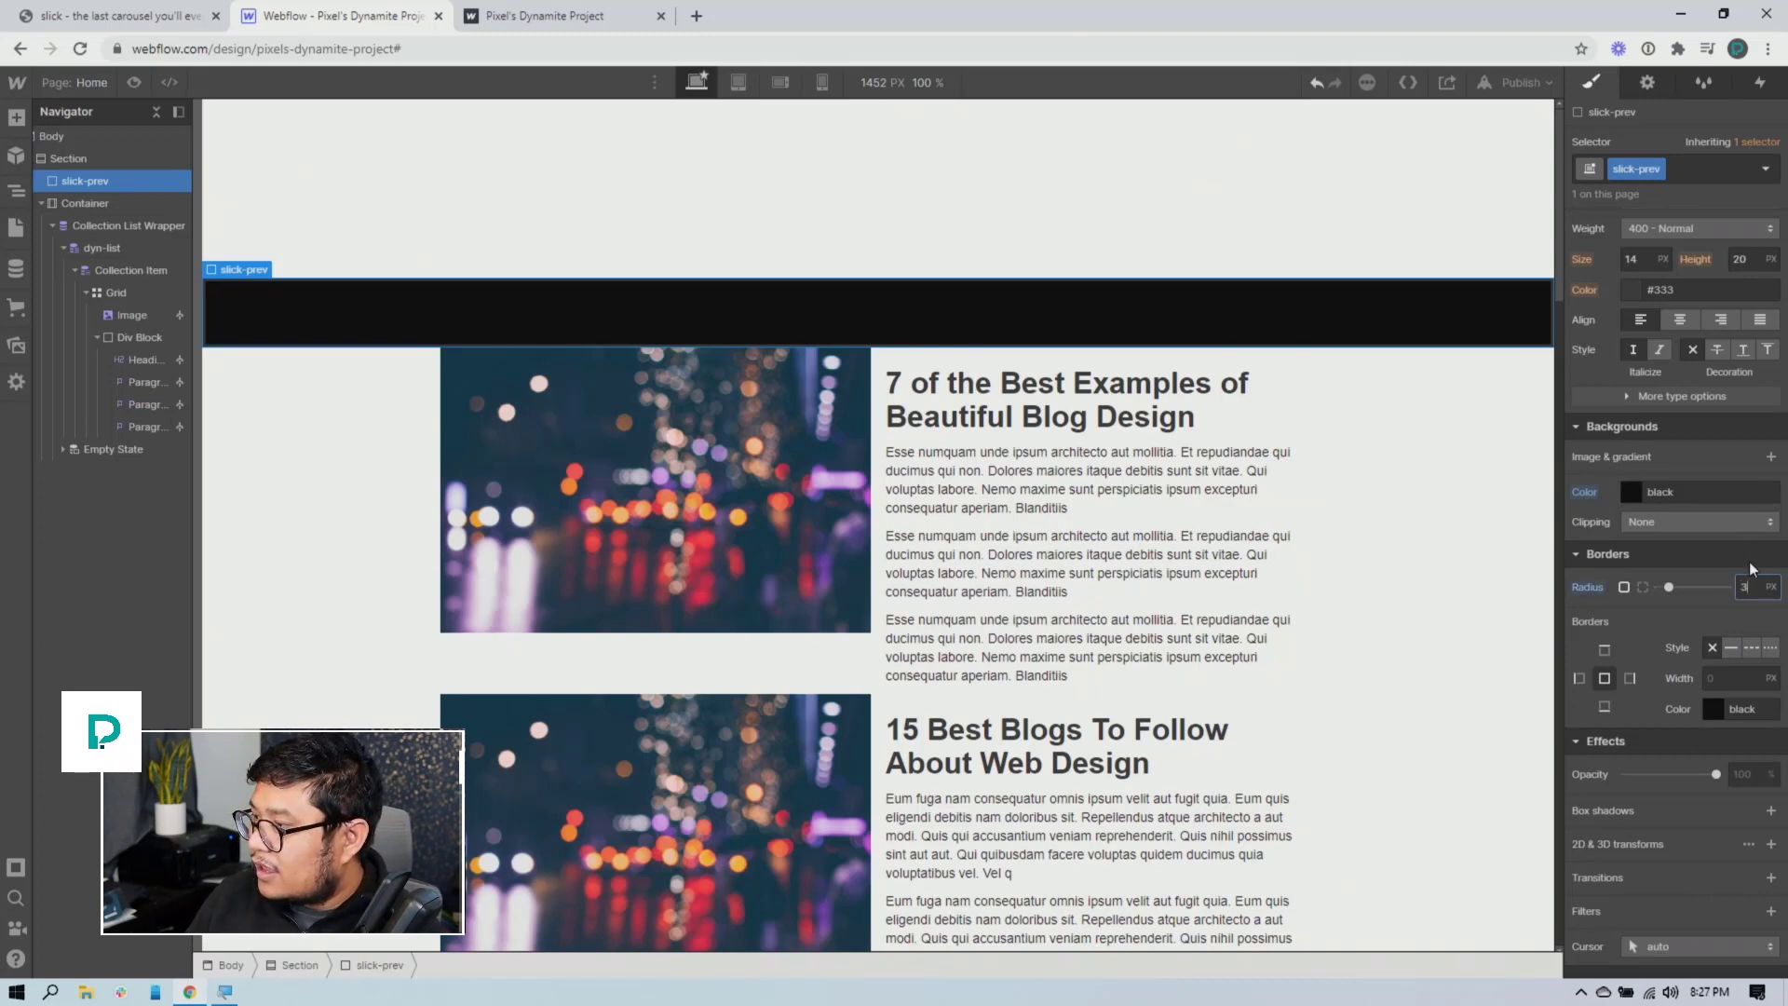
pyautogui.write('3')
pyautogui.scroll(6, 1676, 420)
pyautogui.moveTo(1675, 319); pyautogui.dragTo(1673, 304)
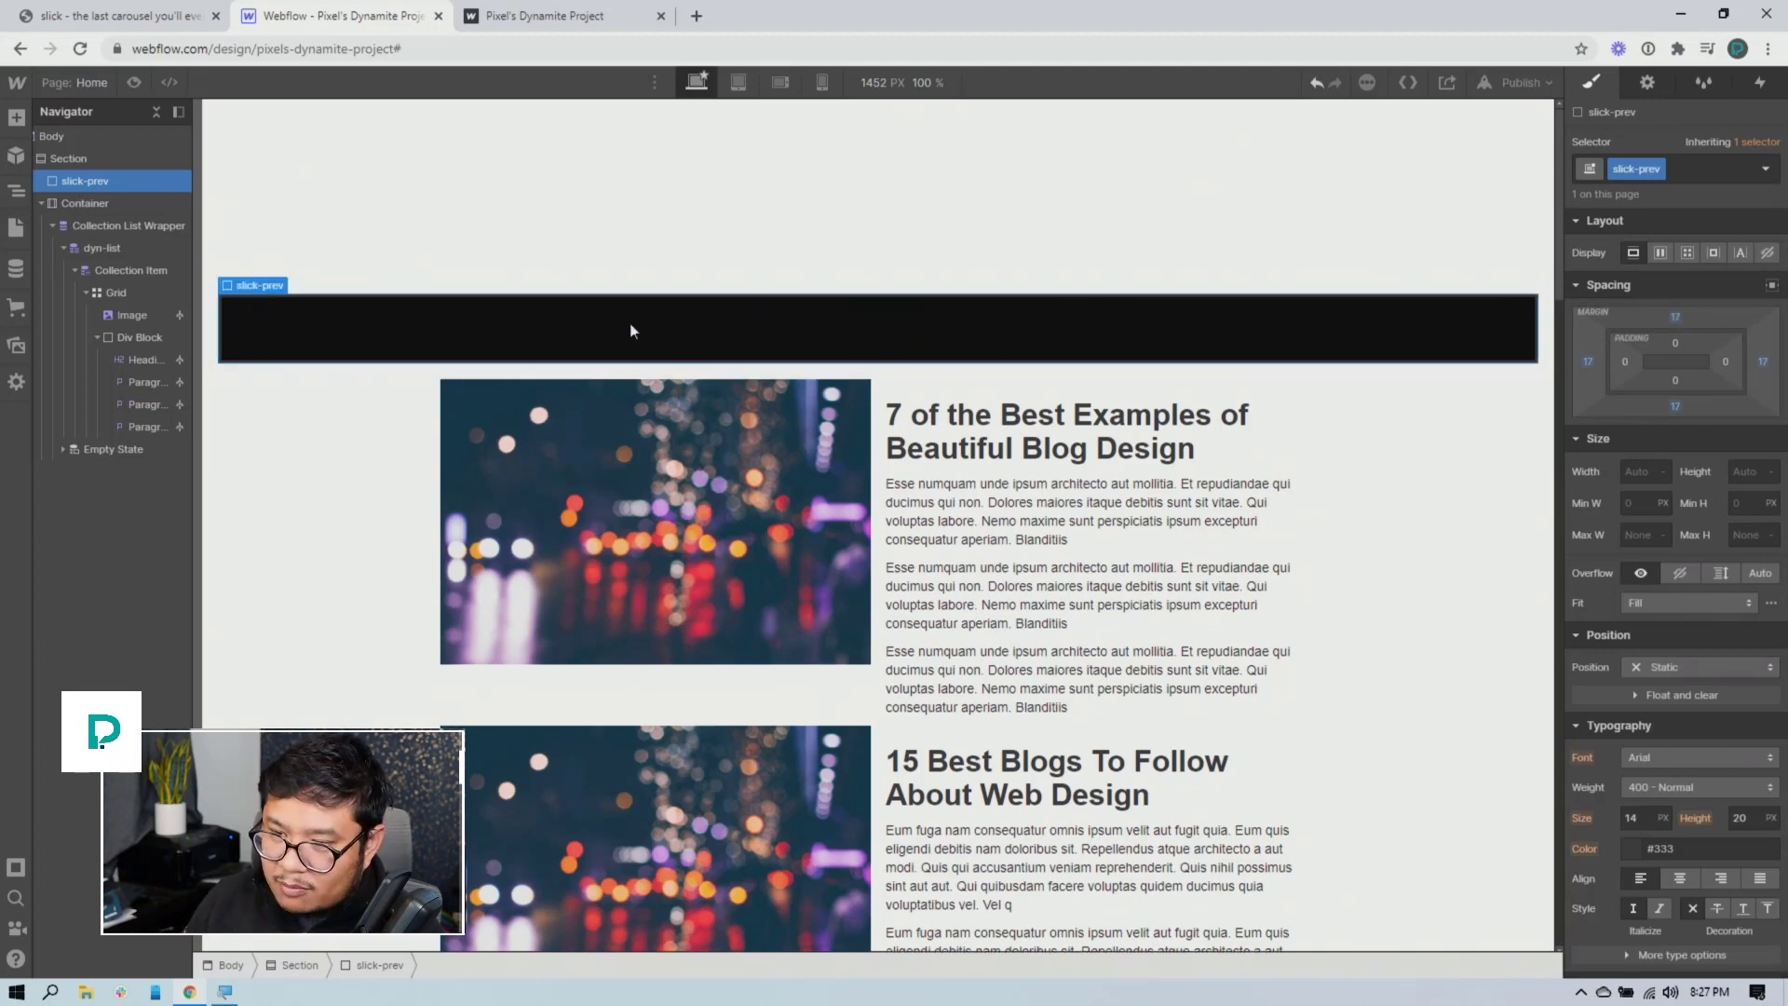
# Duplicate the strip, rename its duplicated class to slick-next, and publish the site
pyautogui.hotkey('ctrl', 'd')
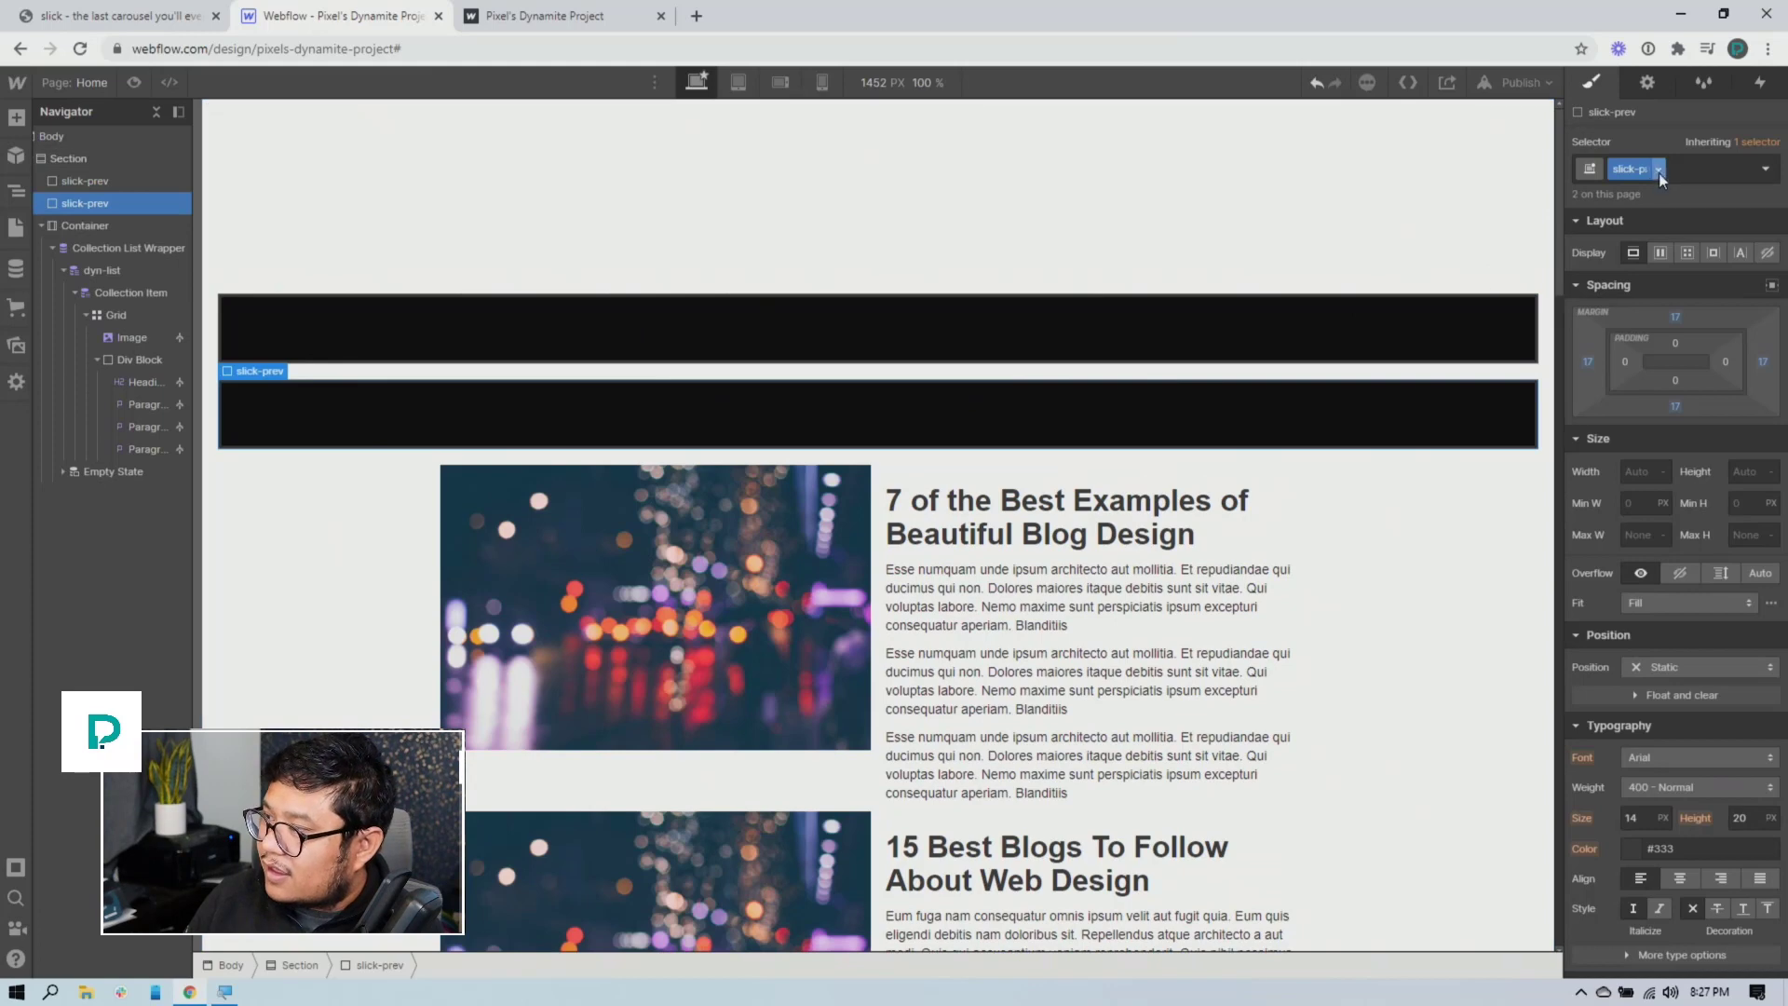
pyautogui.click(1660, 169)
pyautogui.click(1649, 221)
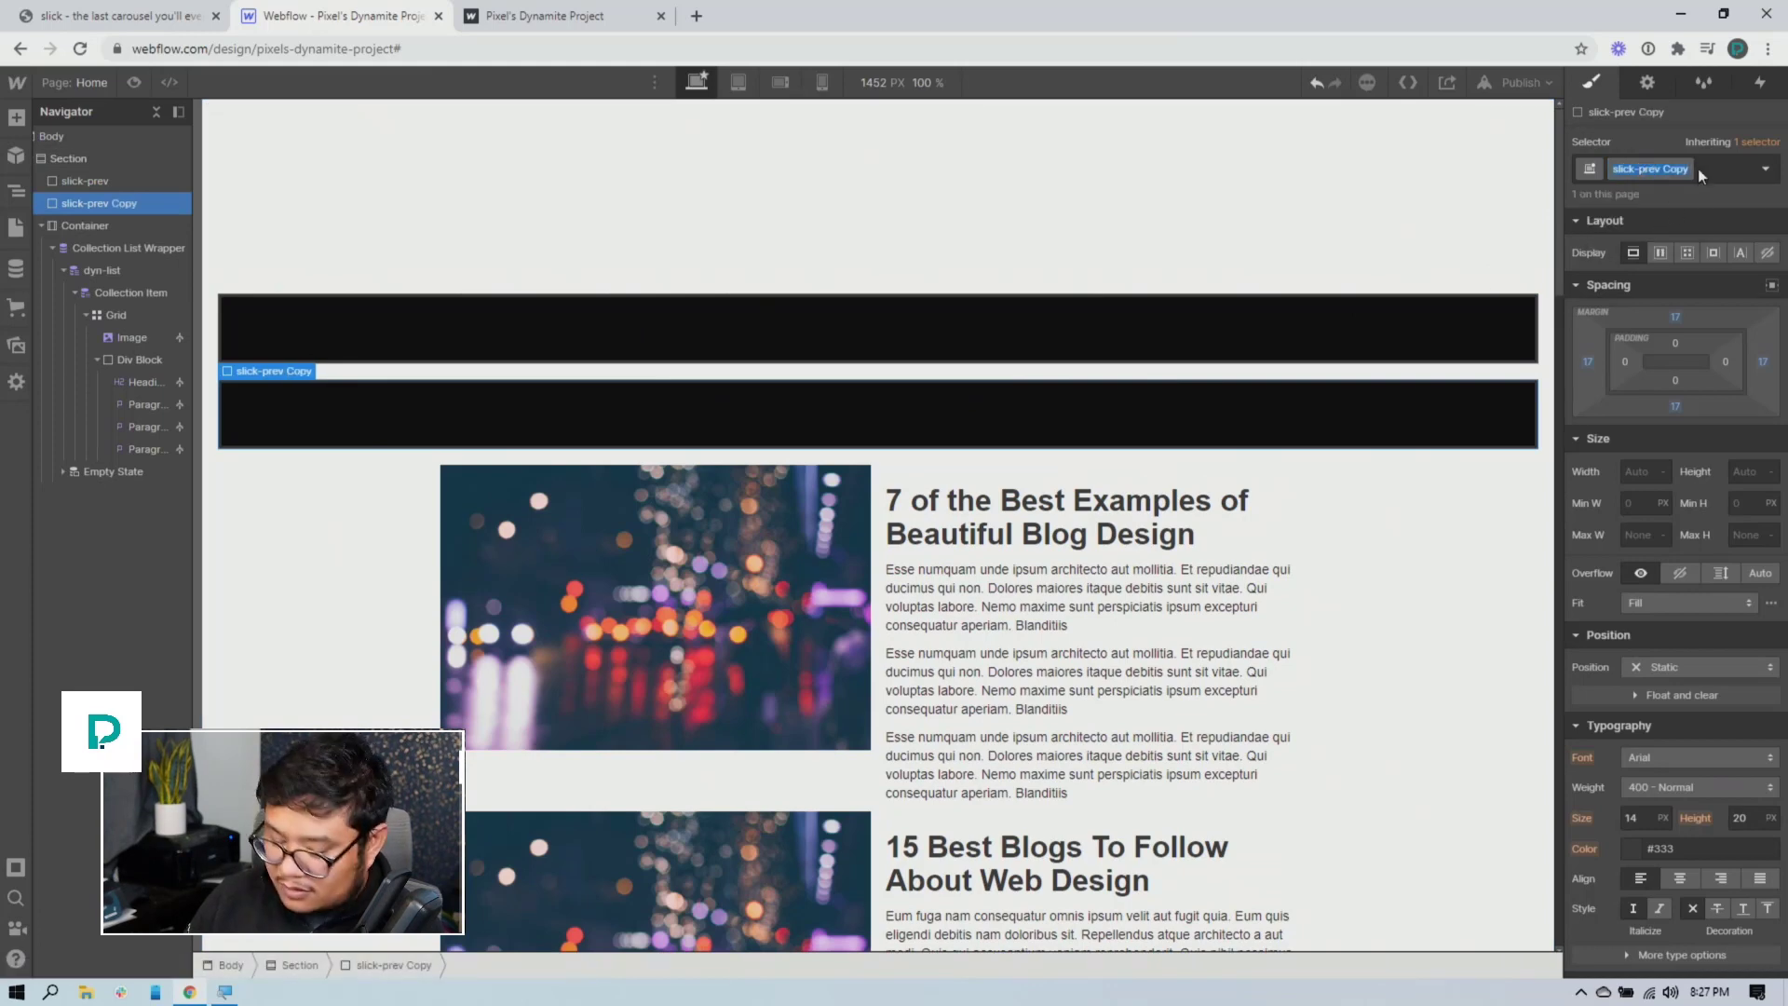
pyautogui.write('slick-next')
pyautogui.press('Return')
pyautogui.click(1521, 82)
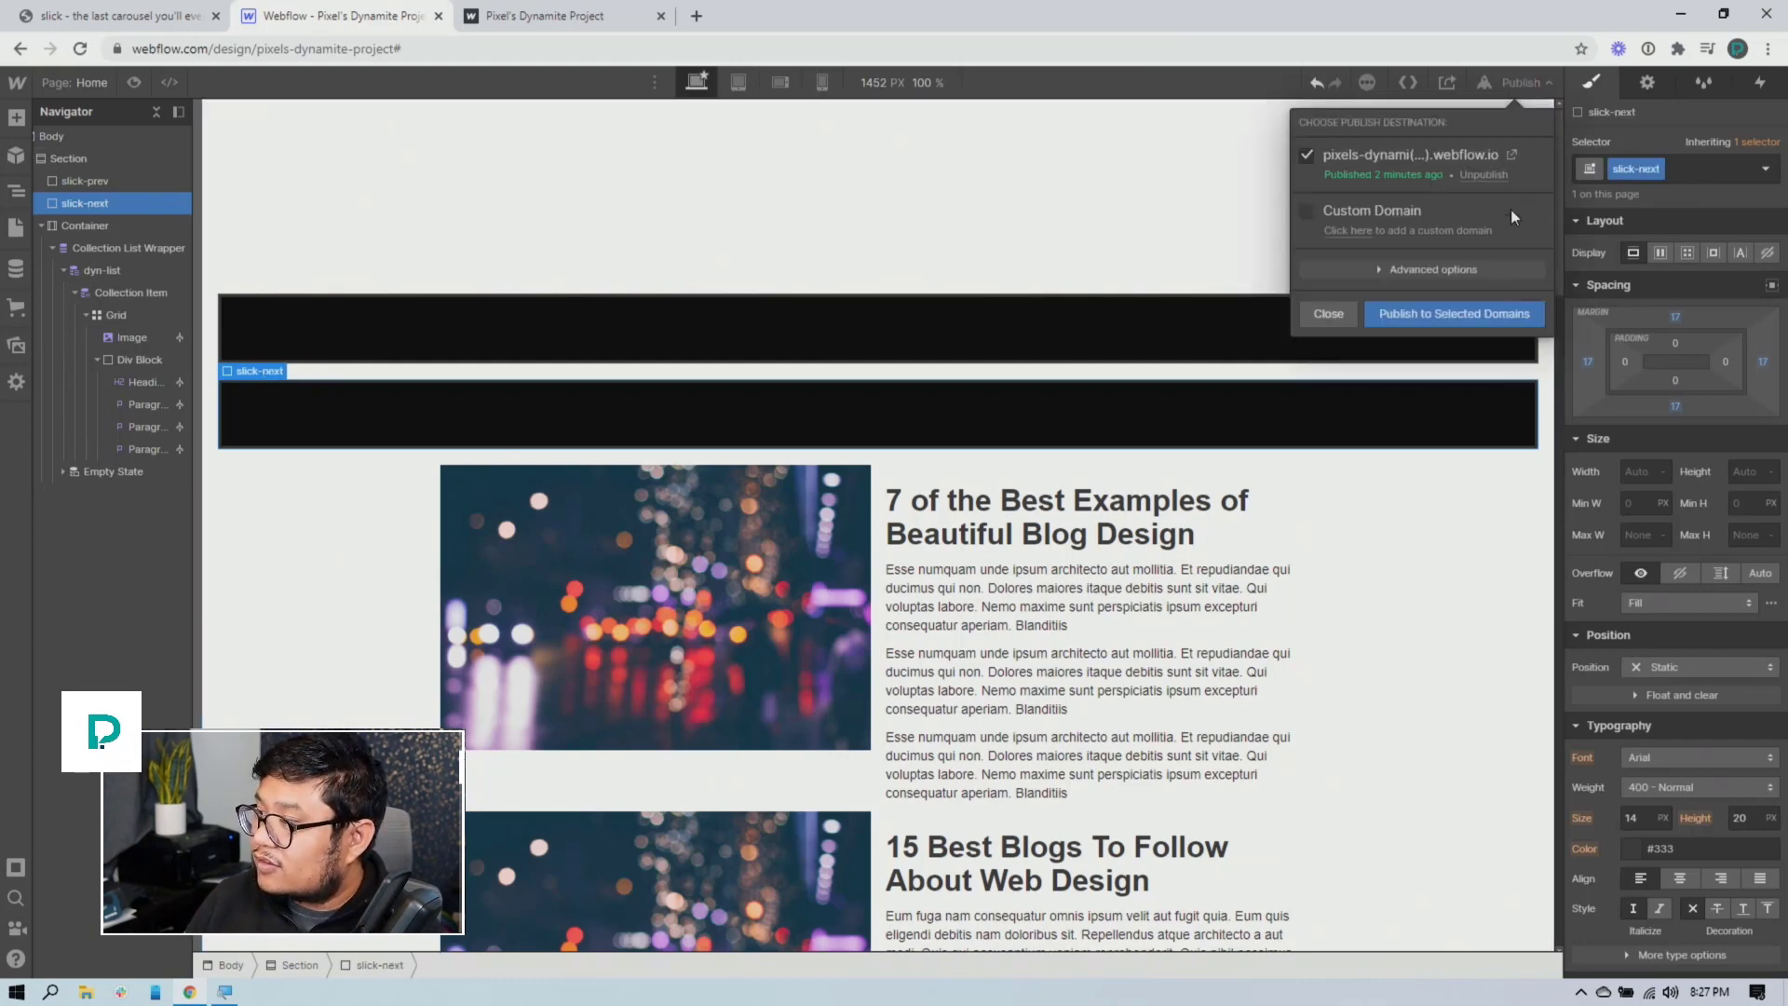
pyautogui.click(1440, 315)
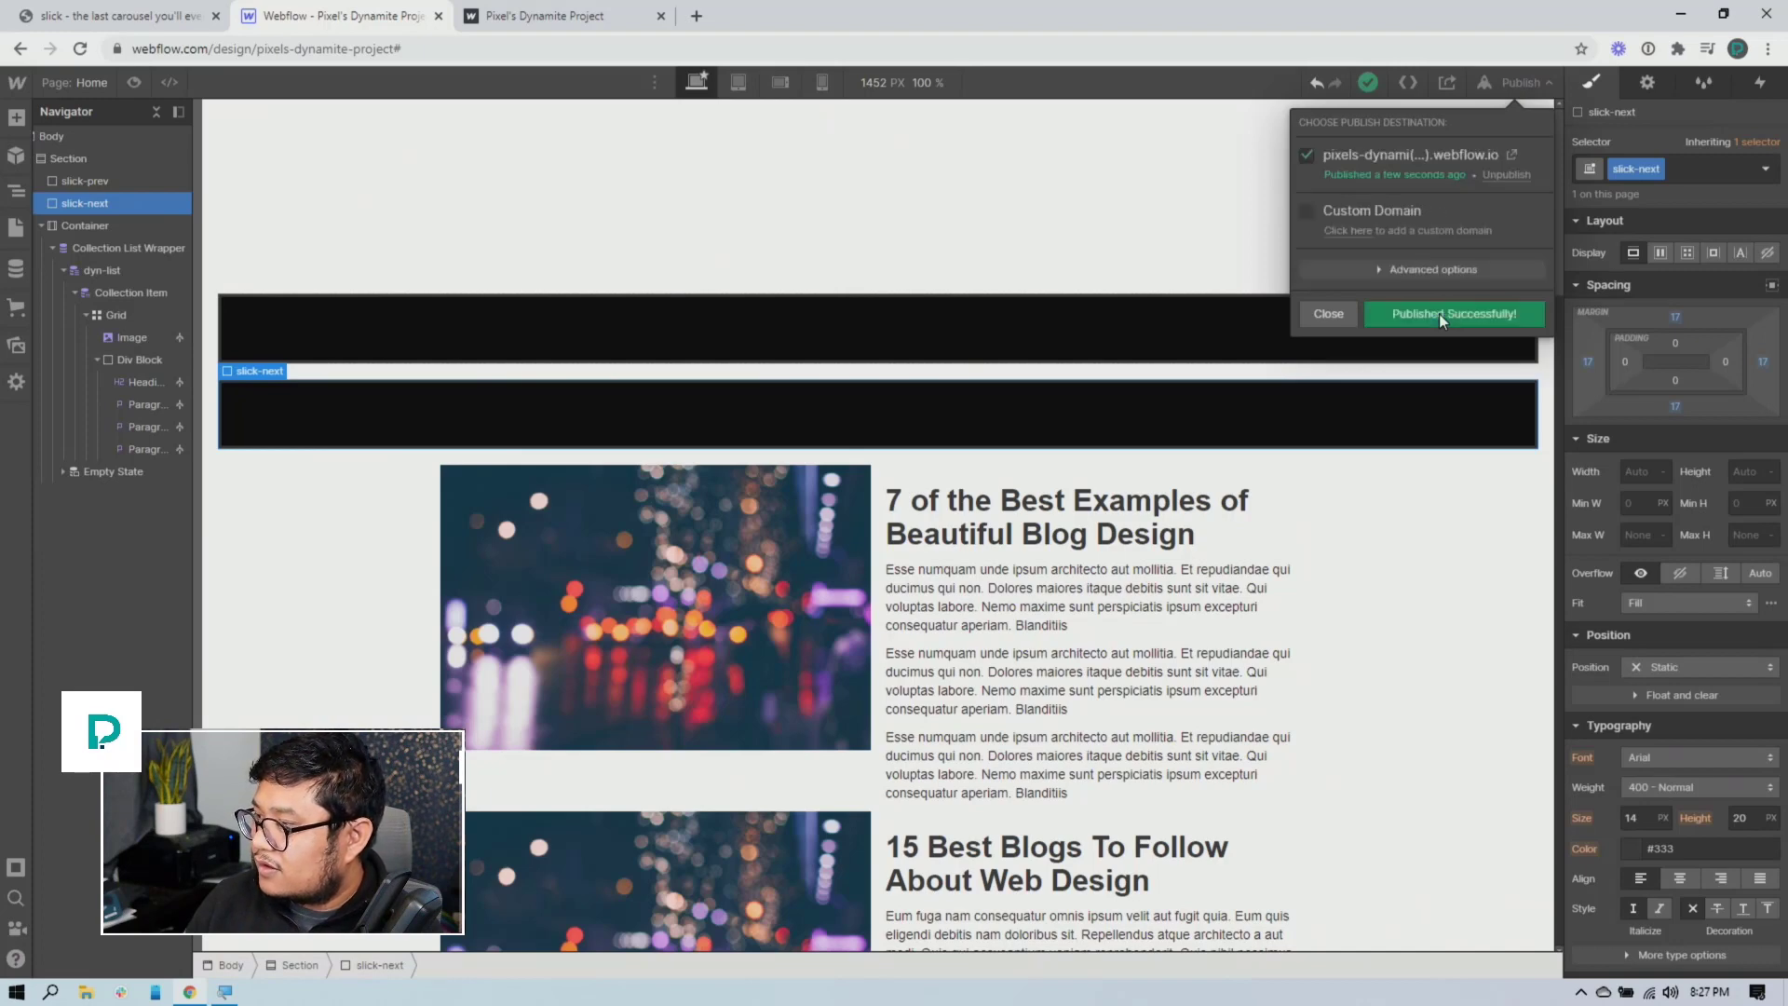
# View the live site showing small black Previous and Next boxes around the first post
pyautogui.click(564, 20)
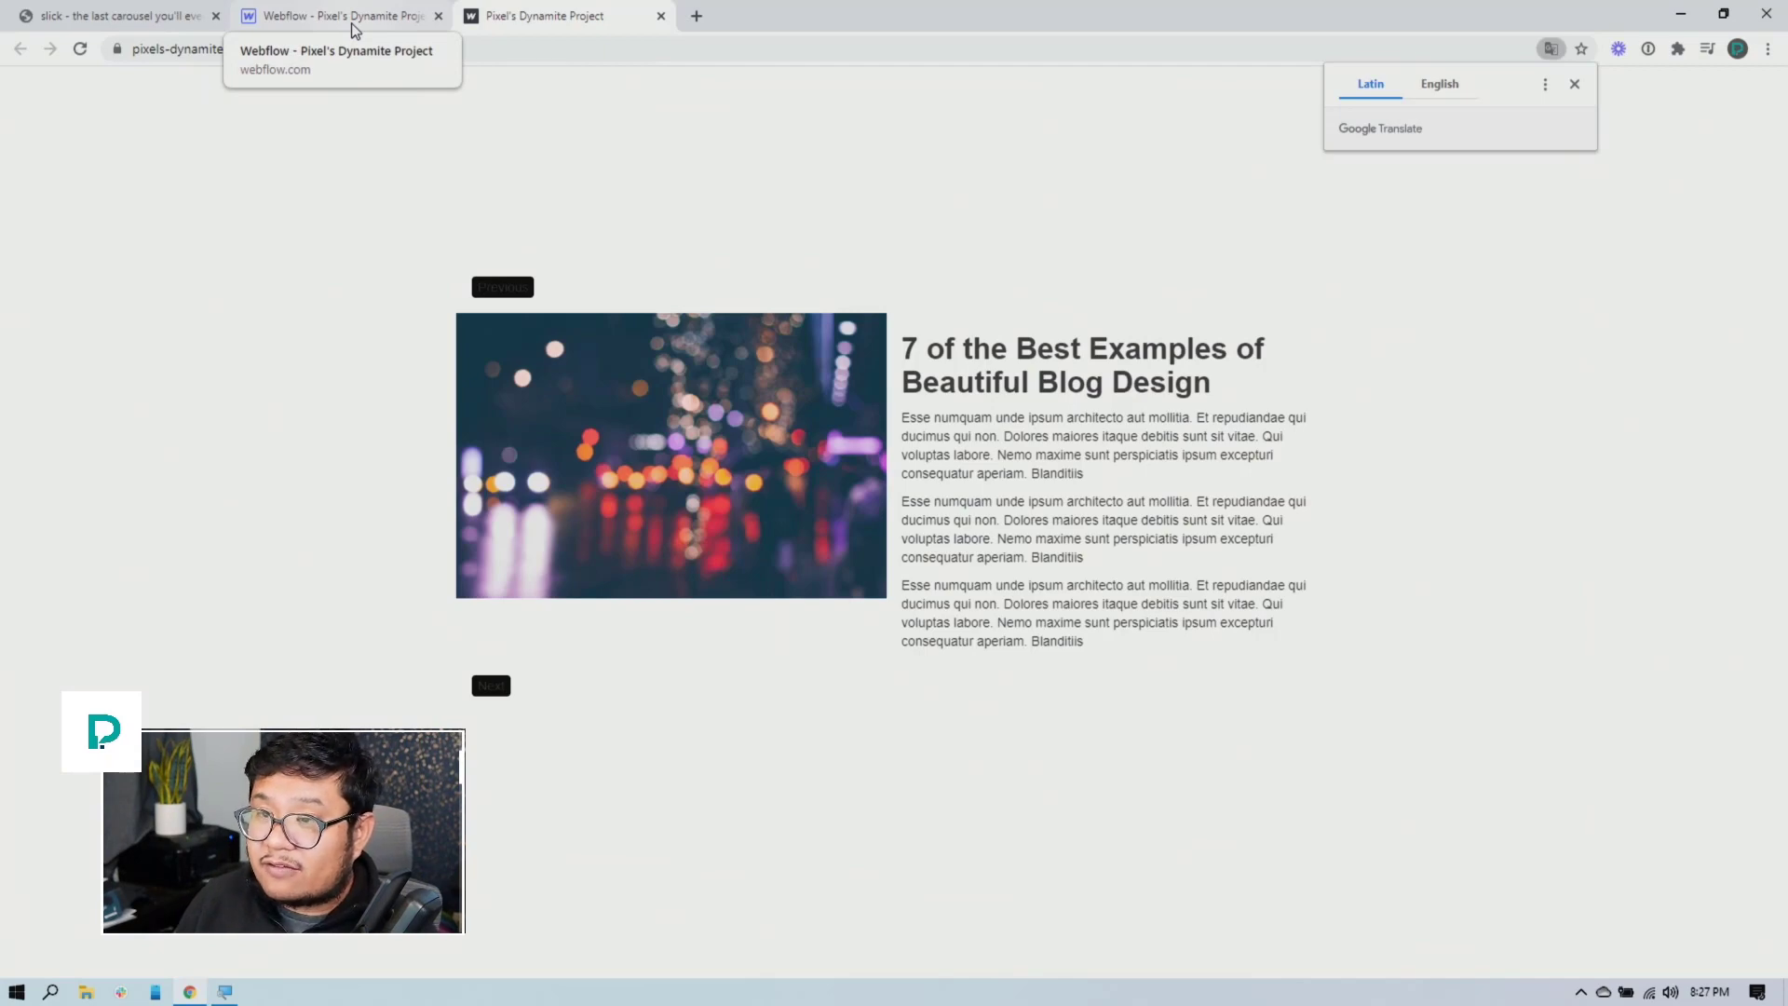
# Find nextArrow in the Slick docs and select its default slick-next button markup
pyautogui.click(135, 26)
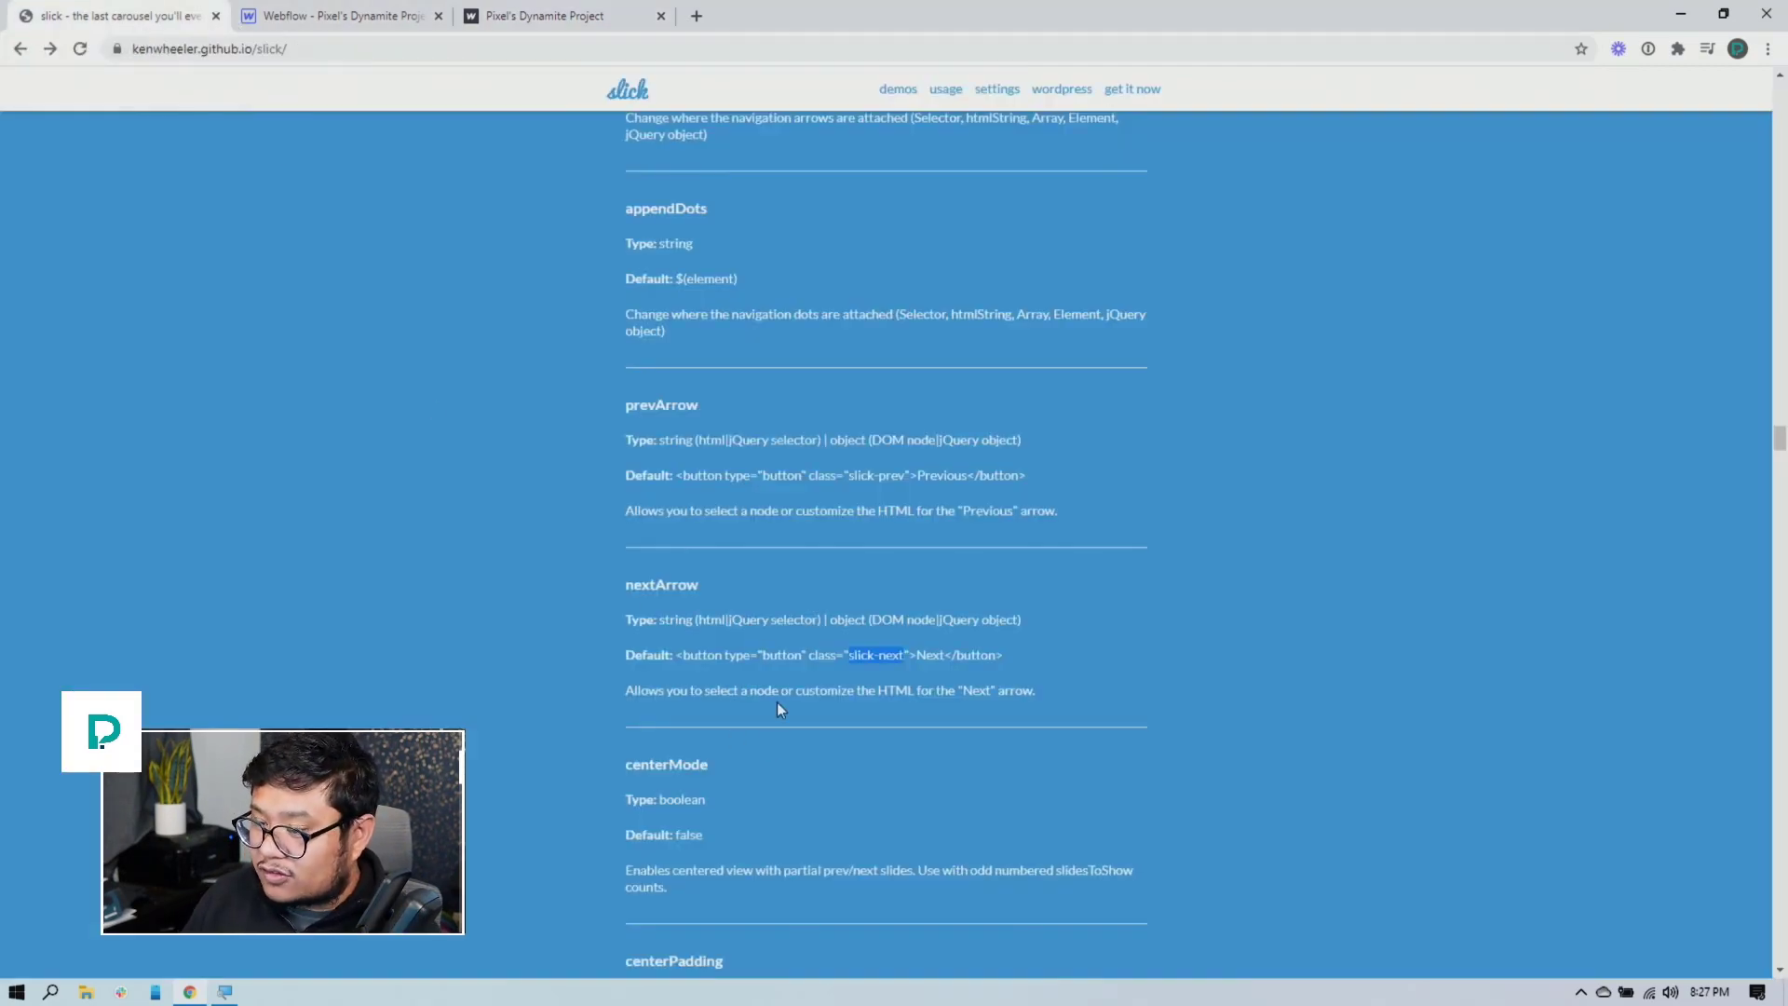
pyautogui.scroll(6, 778, 706)
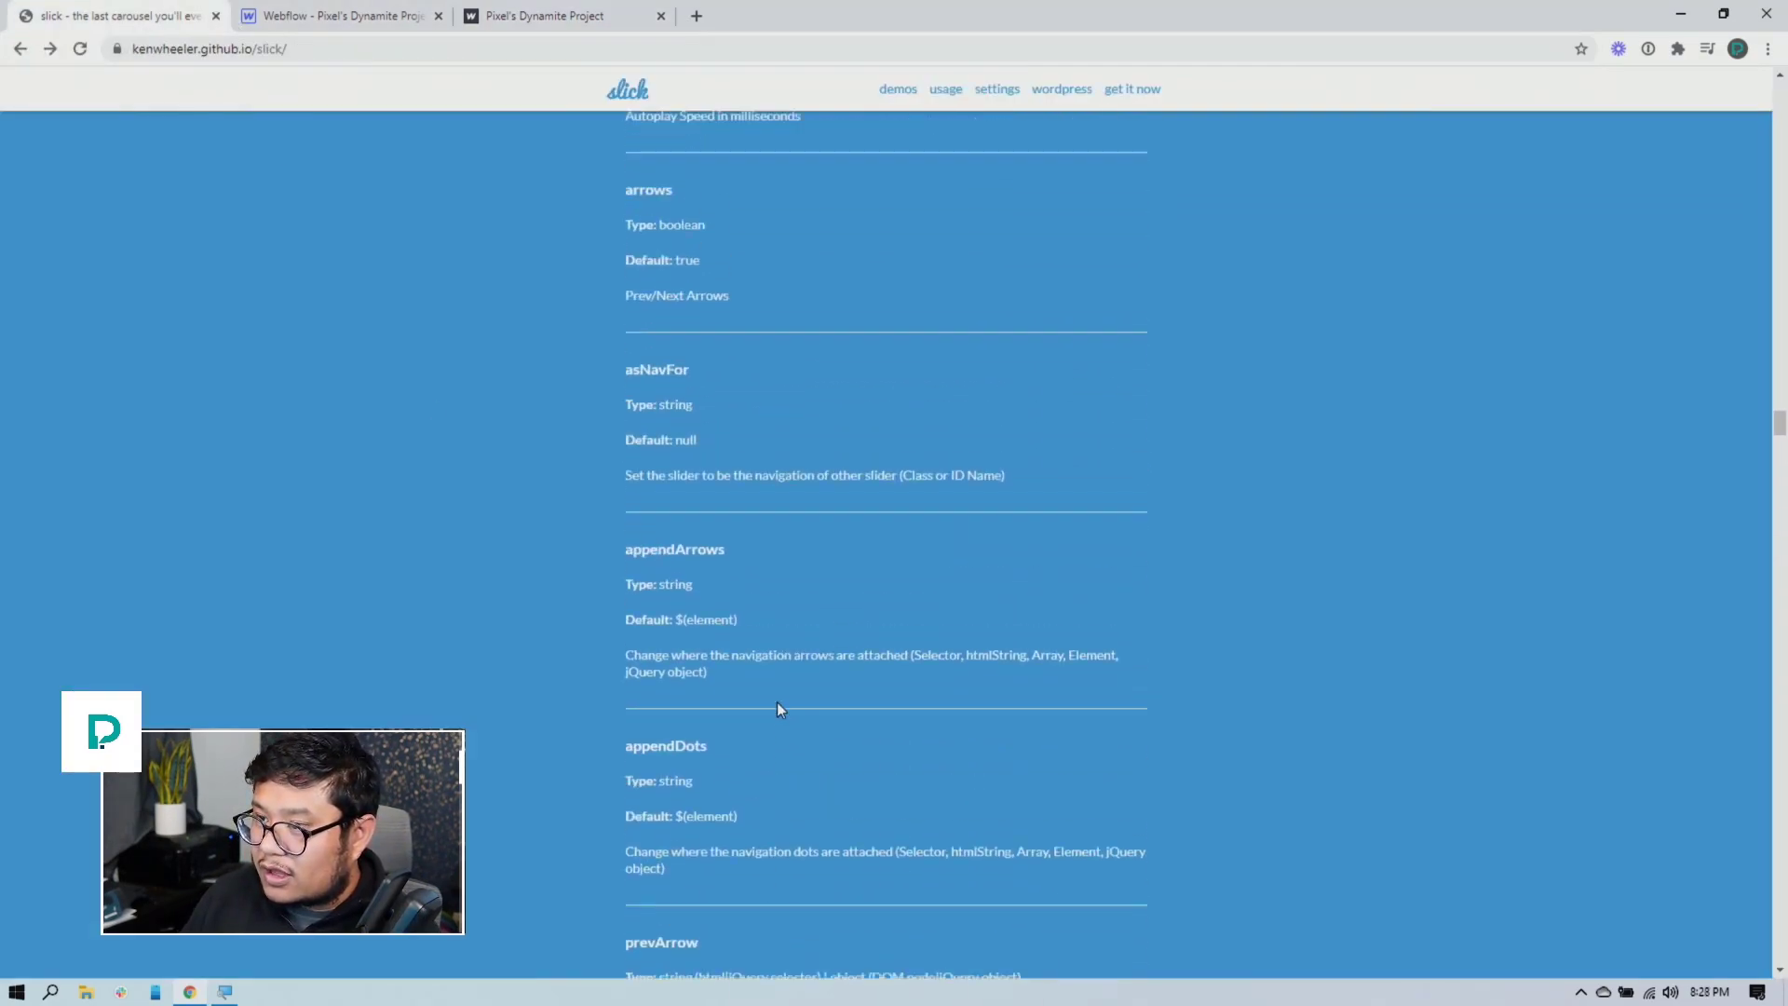
pyautogui.scroll(1, 774, 685)
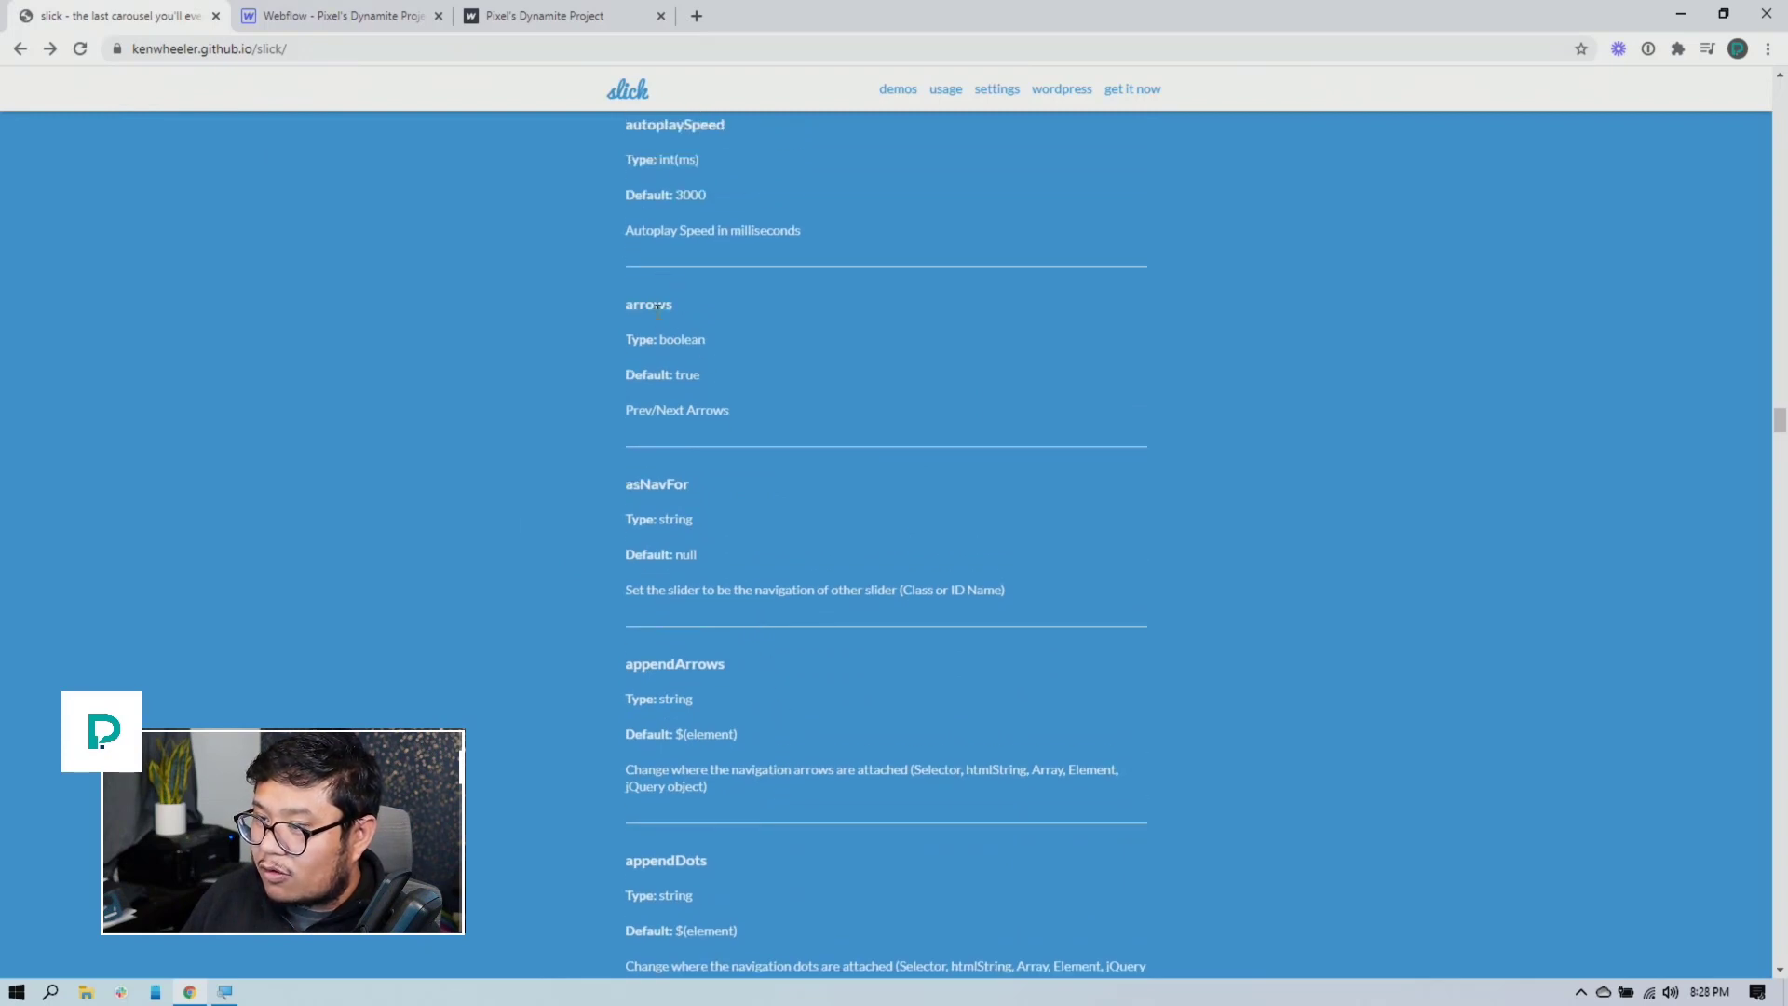
pyautogui.scroll(-9, 691, 380)
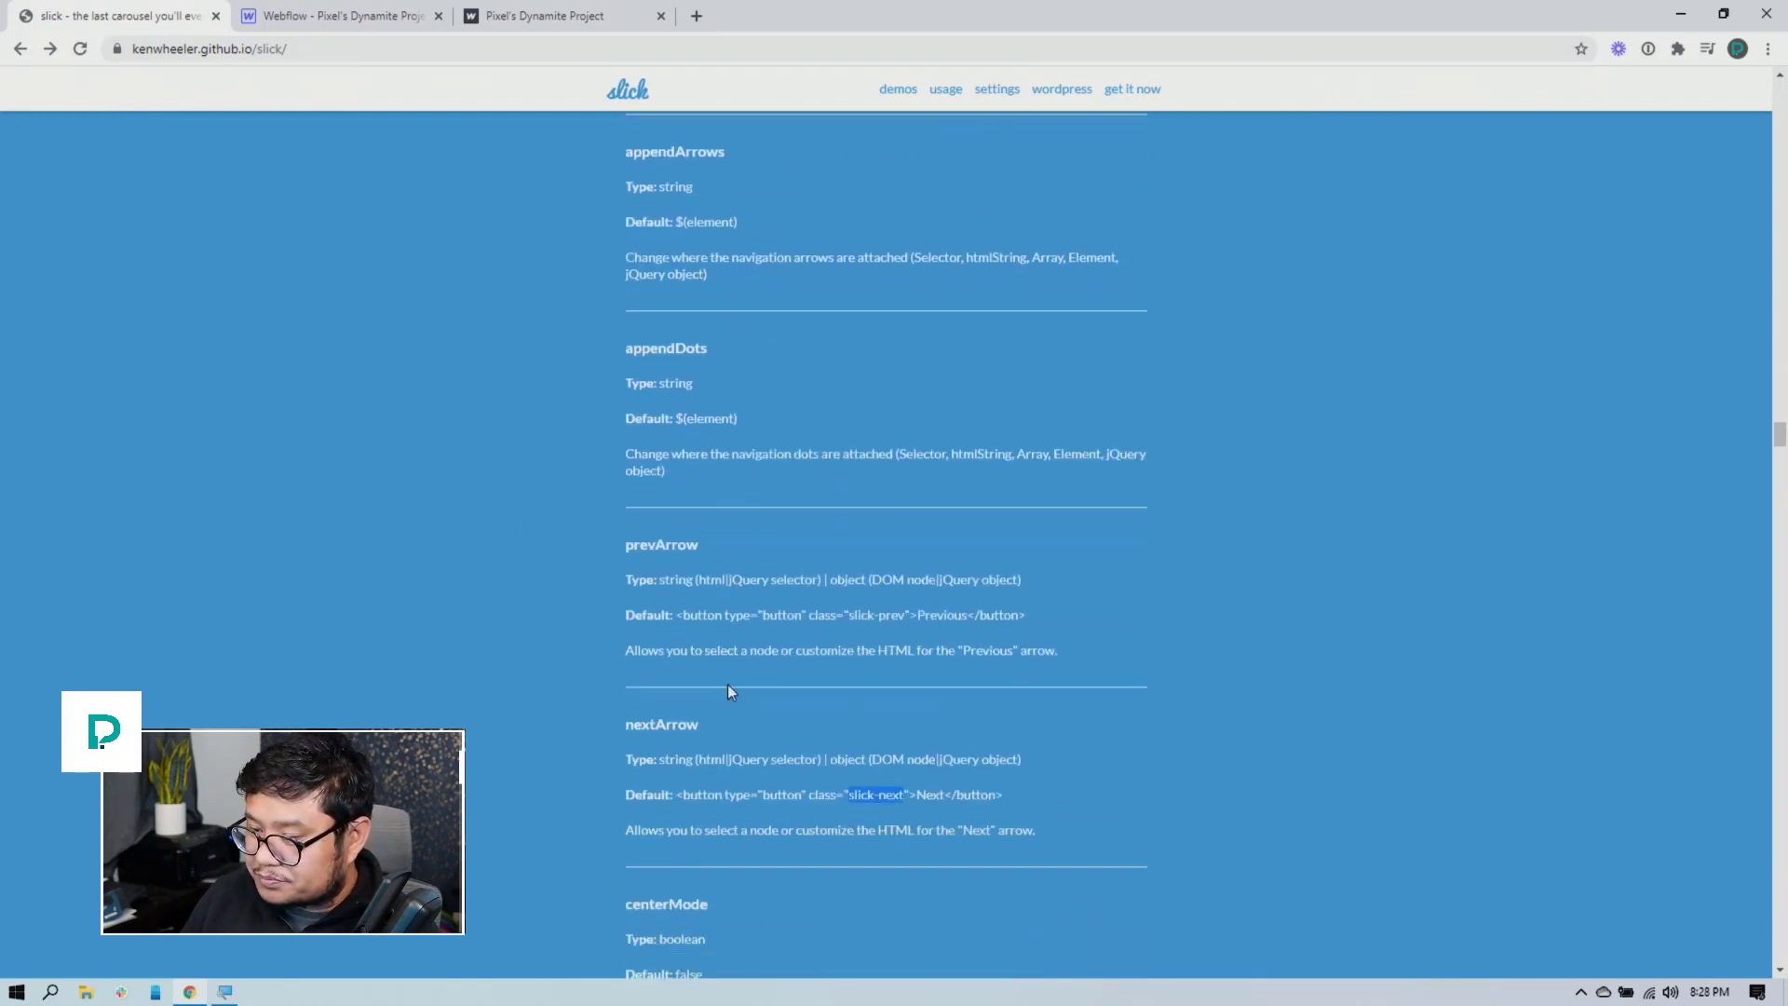
pyautogui.scroll(-2, 728, 693)
pyautogui.scroll(2, 779, 531)
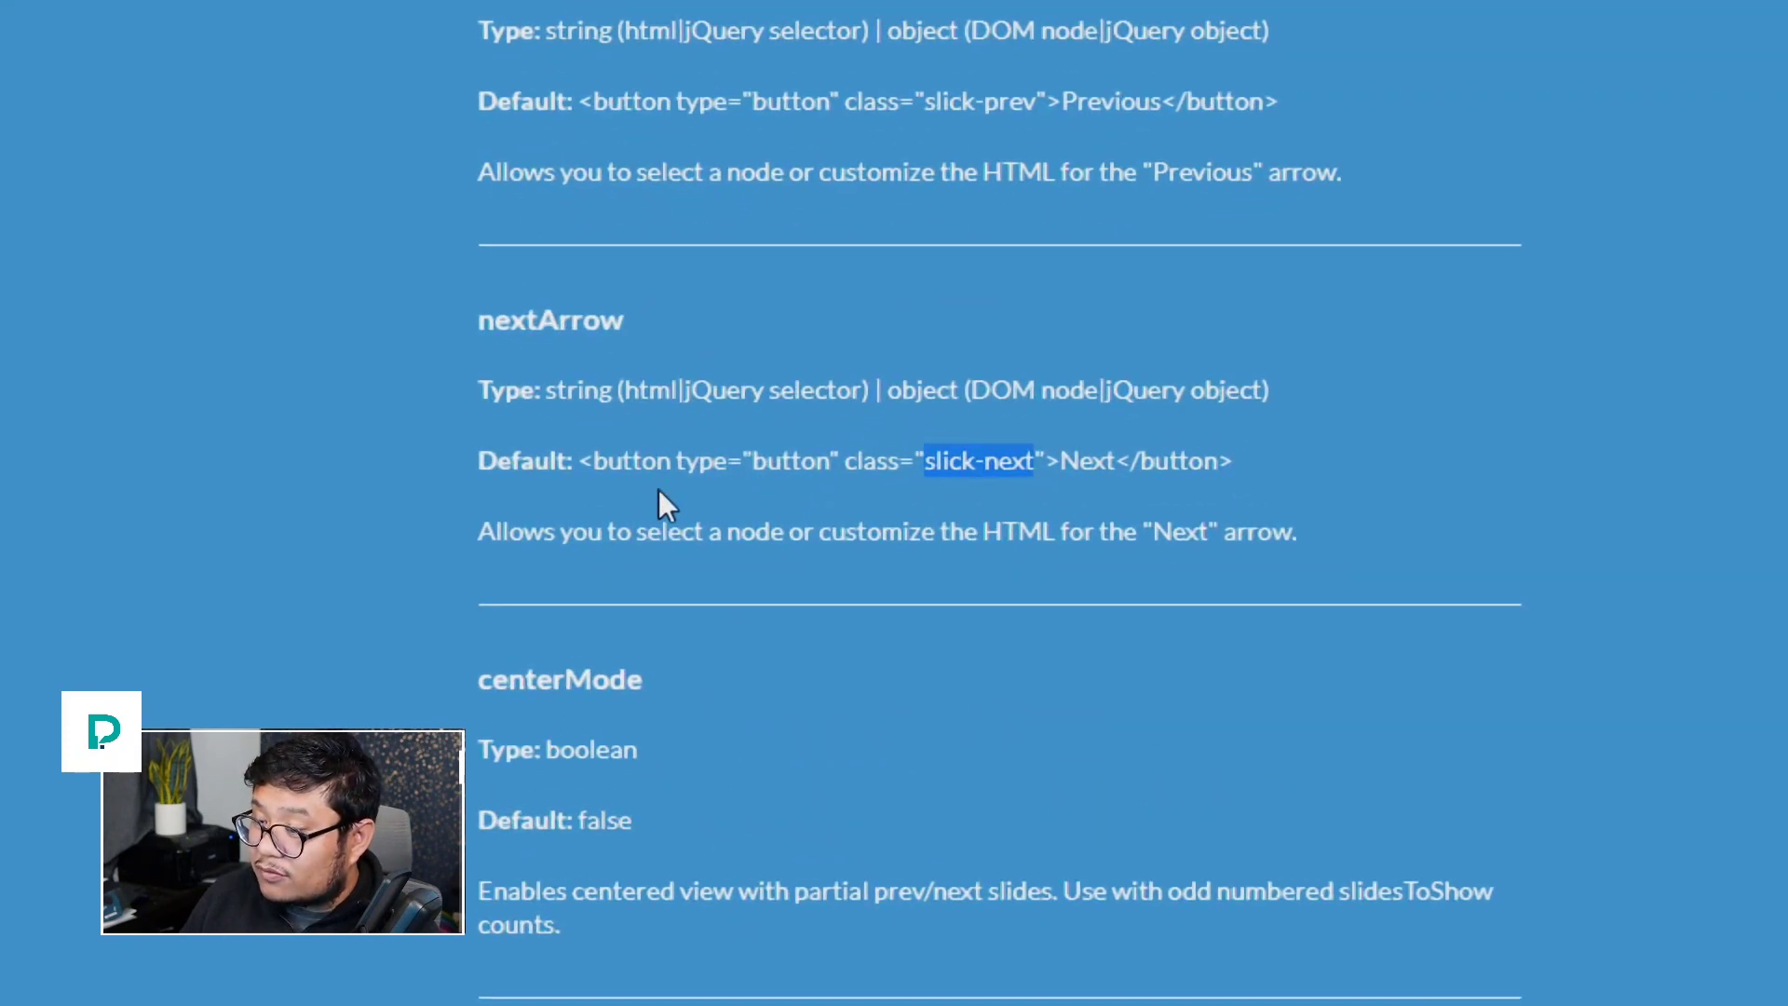
pyautogui.click(778, 466)
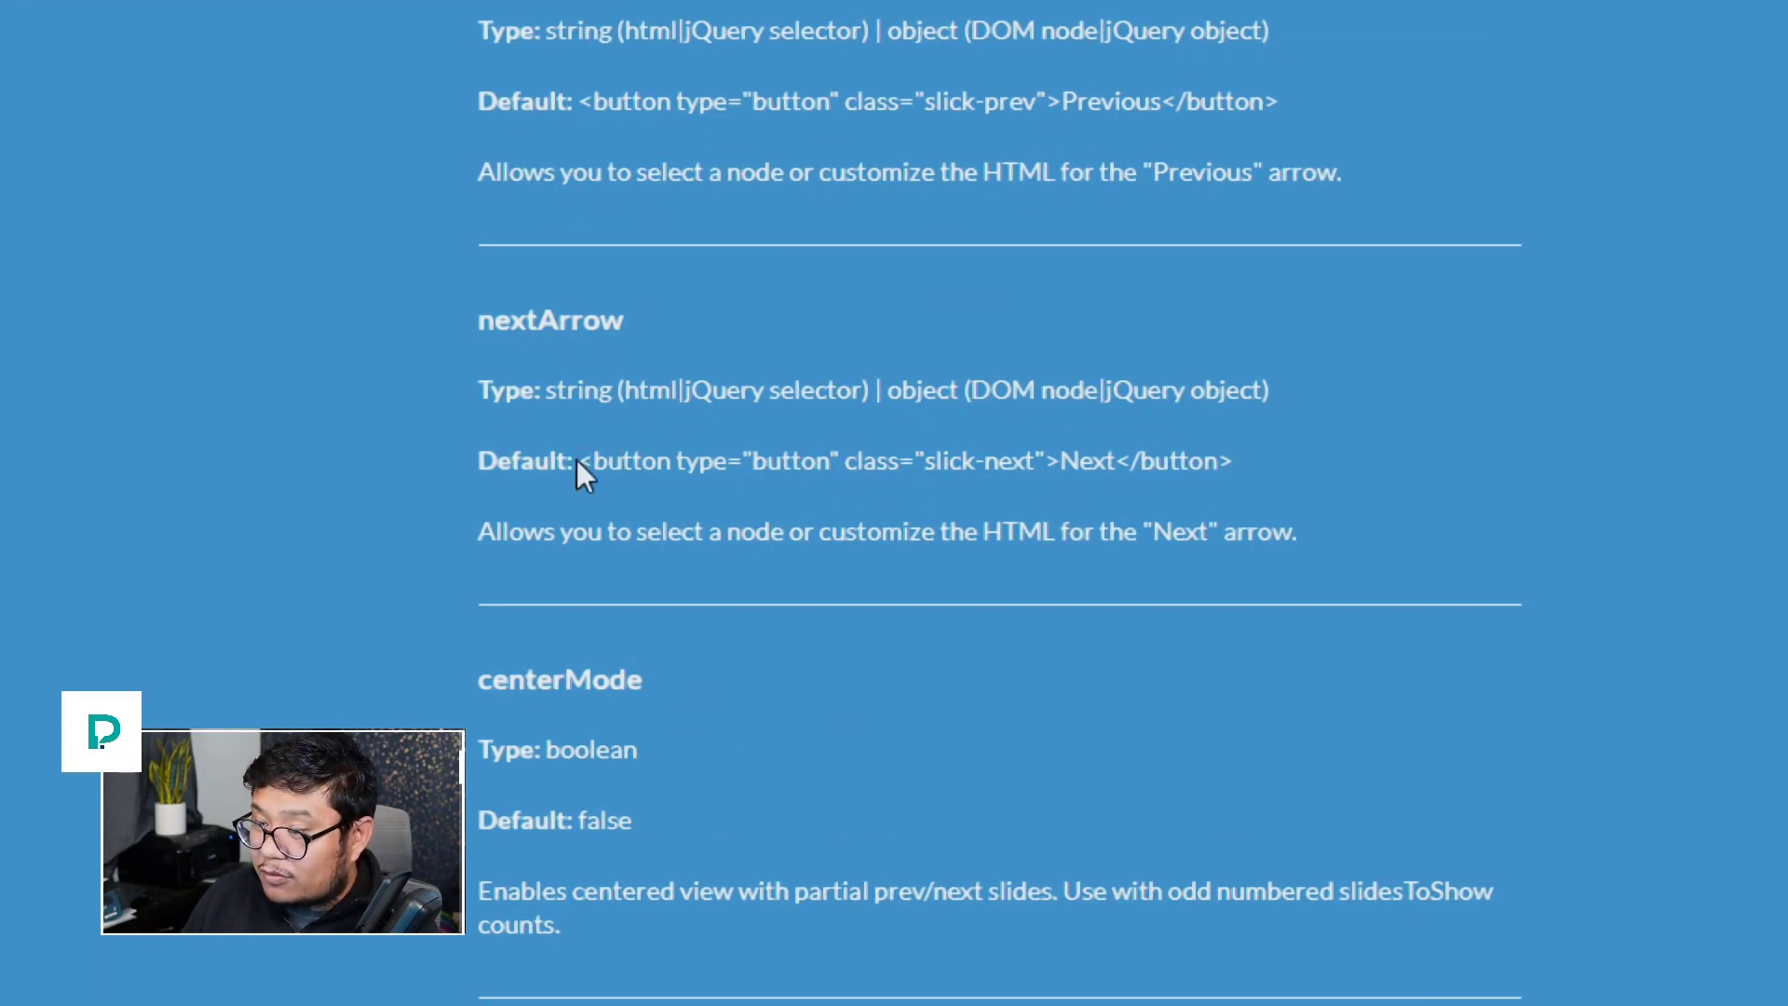
pyautogui.moveTo(590, 461); pyautogui.dragTo(1276, 460)
pyautogui.hotkey('ctrl', 'c')
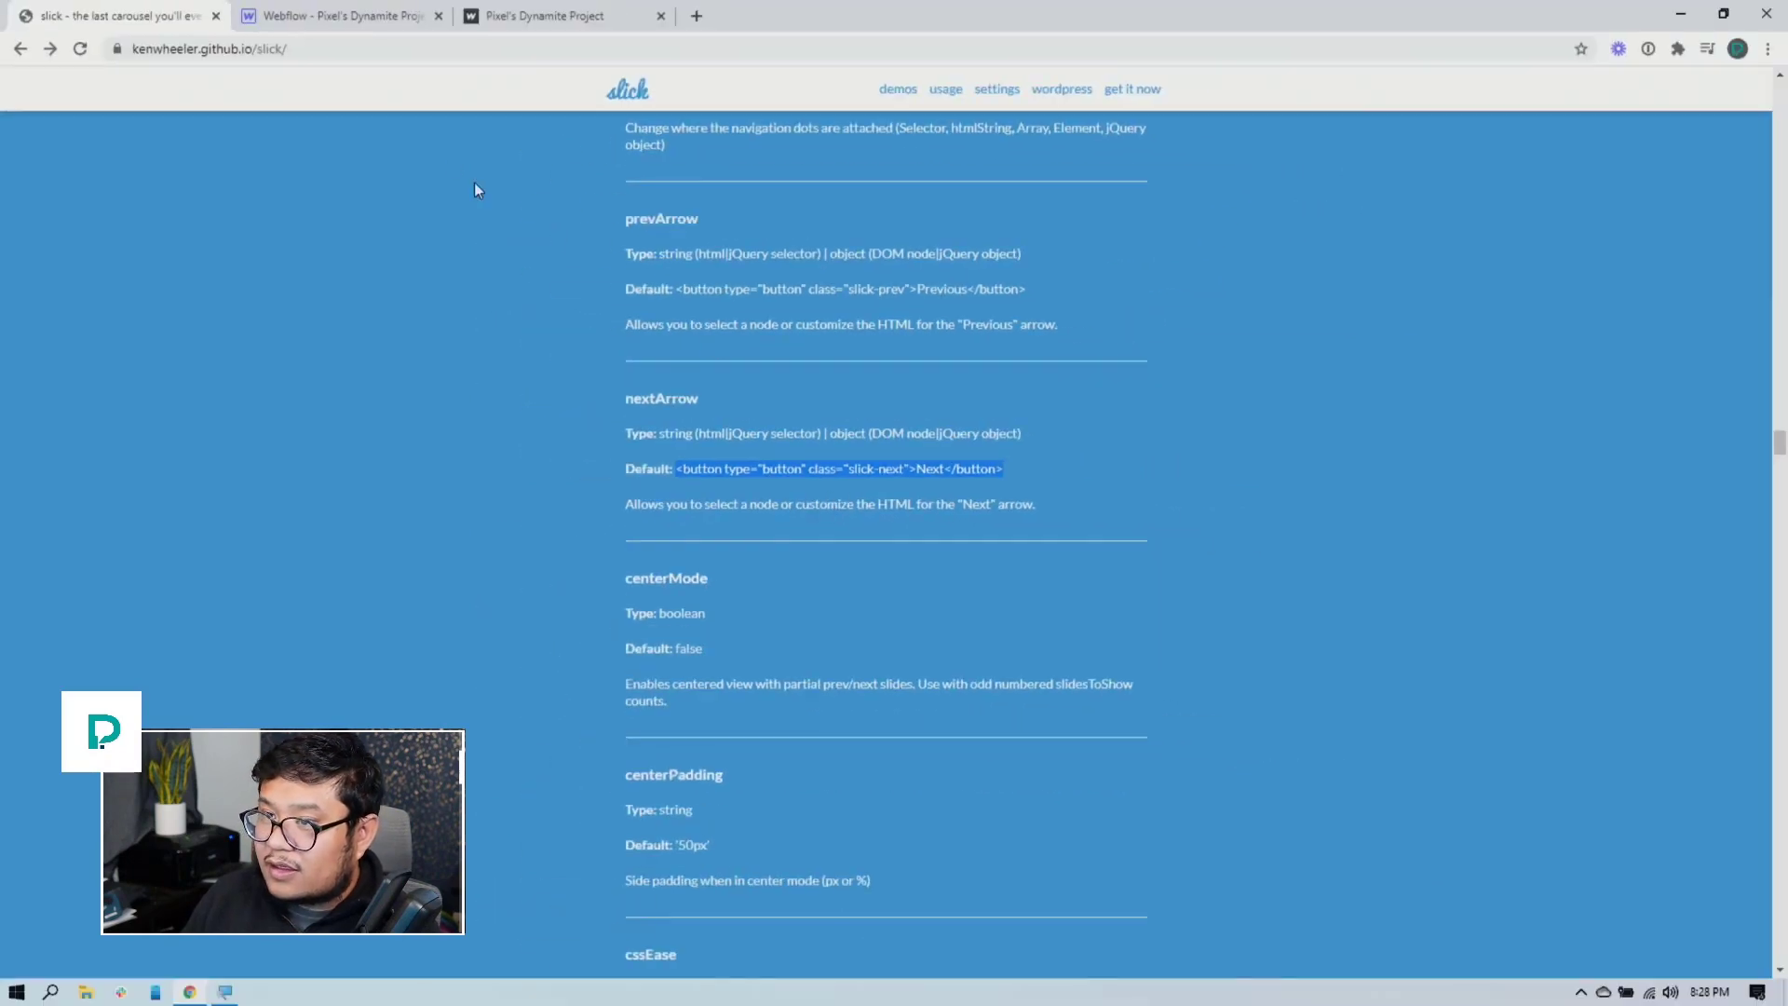
# Go back to the designer and open the Home page settings' custom code
pyautogui.click(376, 26)
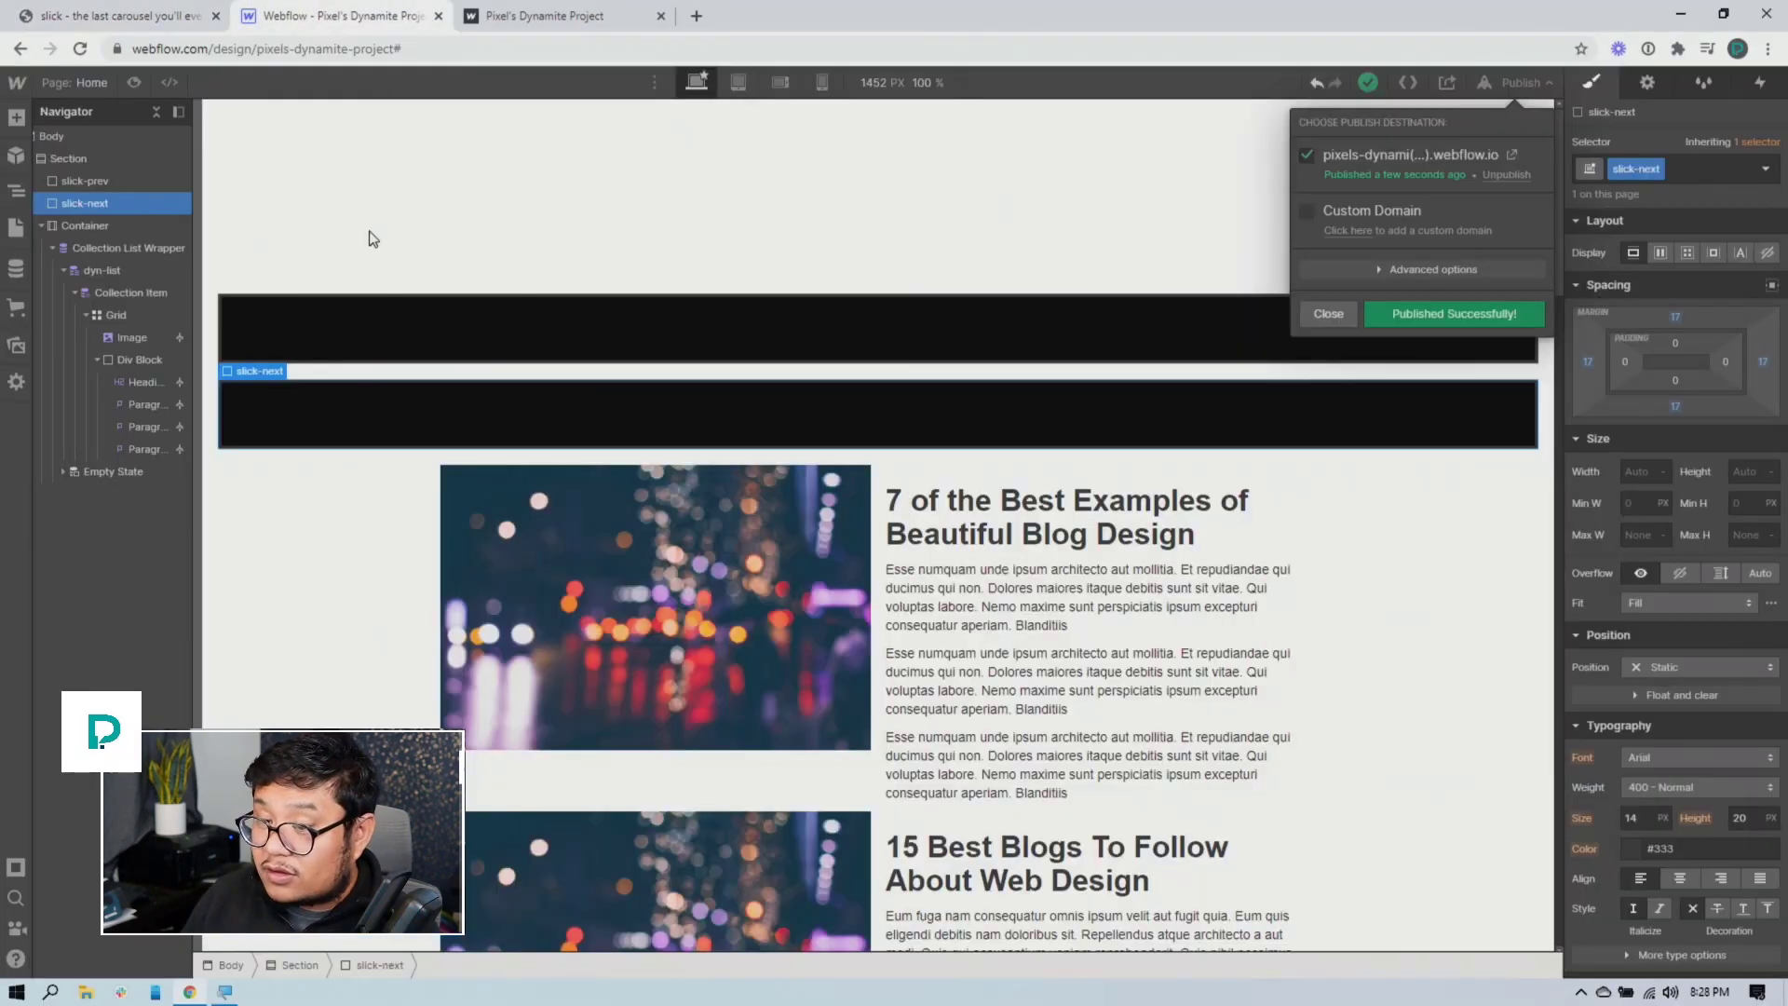
pyautogui.click(89, 82)
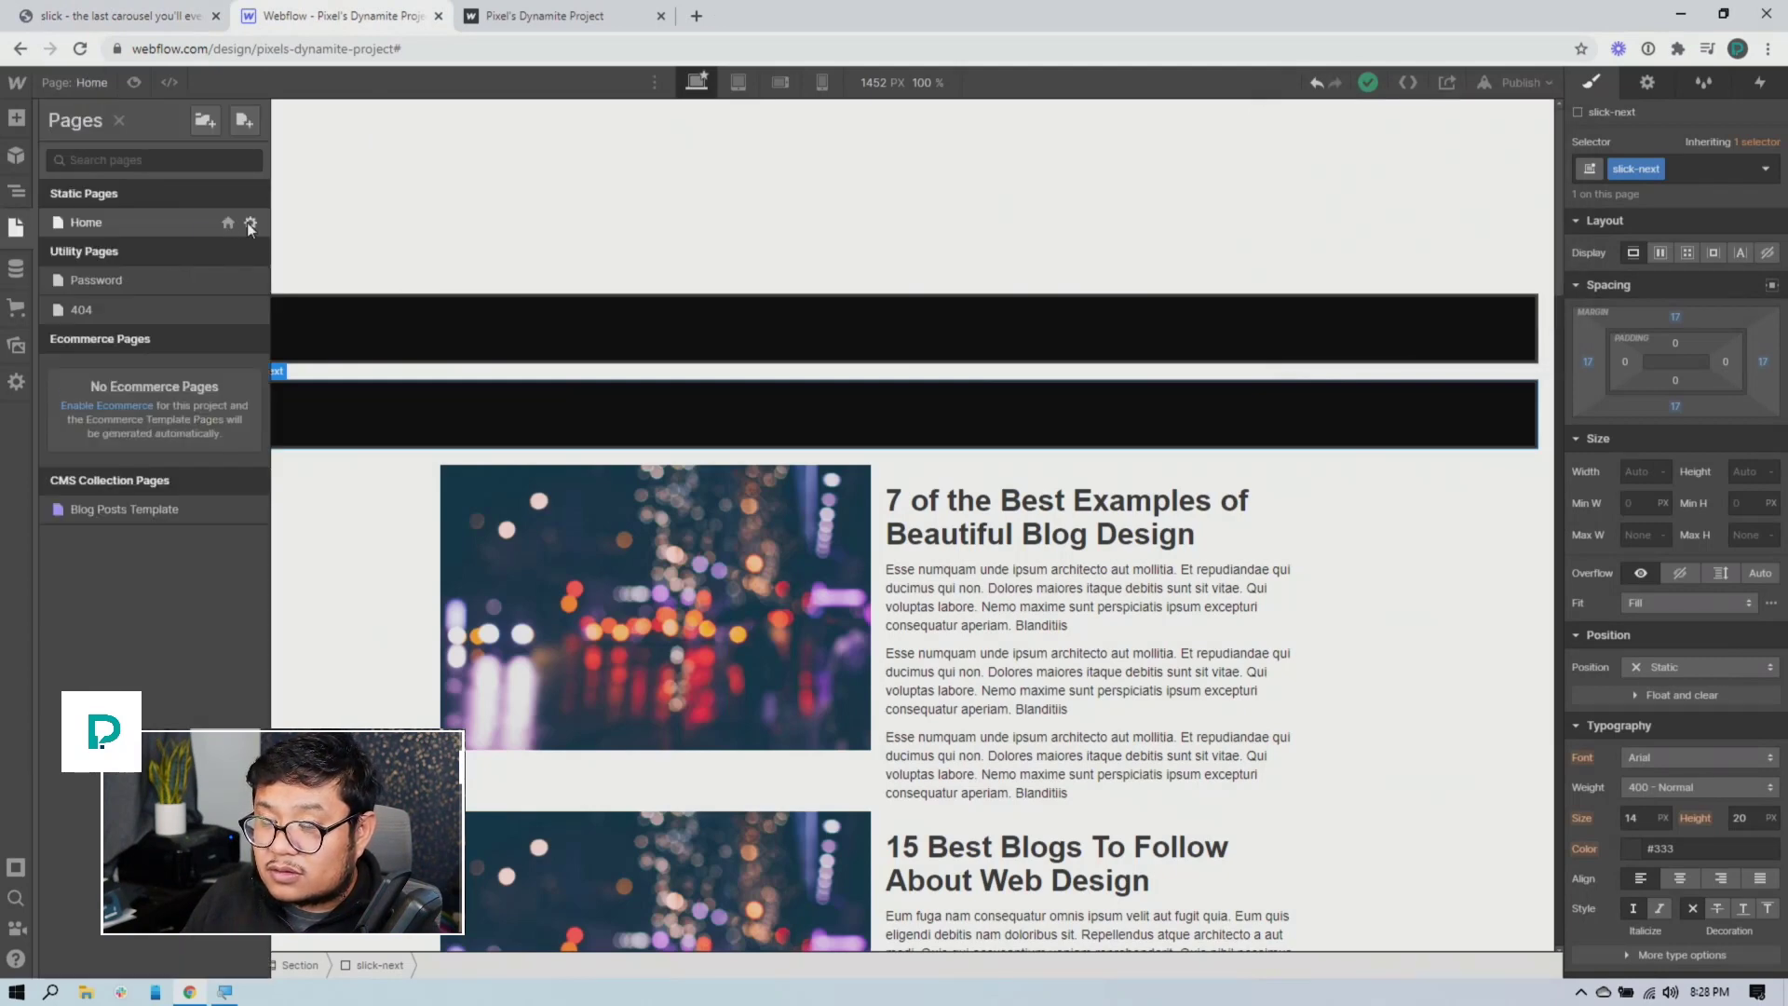
pyautogui.click(250, 223)
pyautogui.scroll(-10, 415, 483)
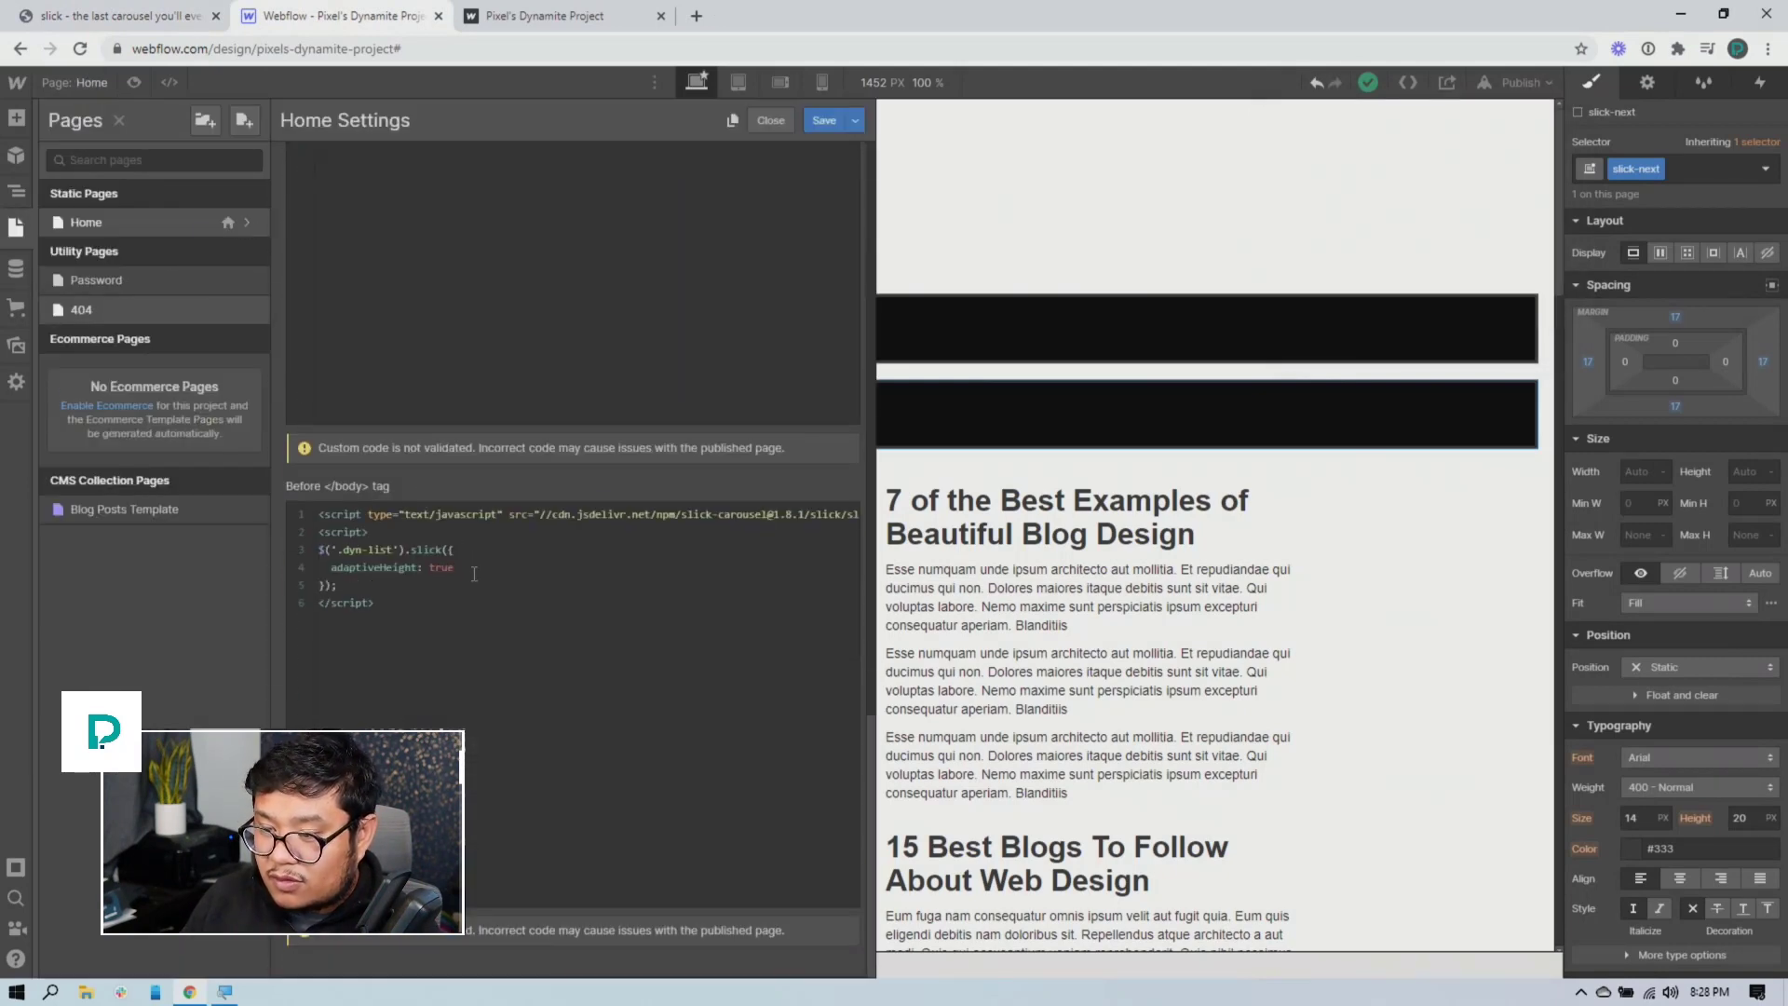
# After adaptiveHeight, add nextArrow: a slick-next button labelled '>' instead of Next
pyautogui.click(473, 564)
pyautogui.write(',')
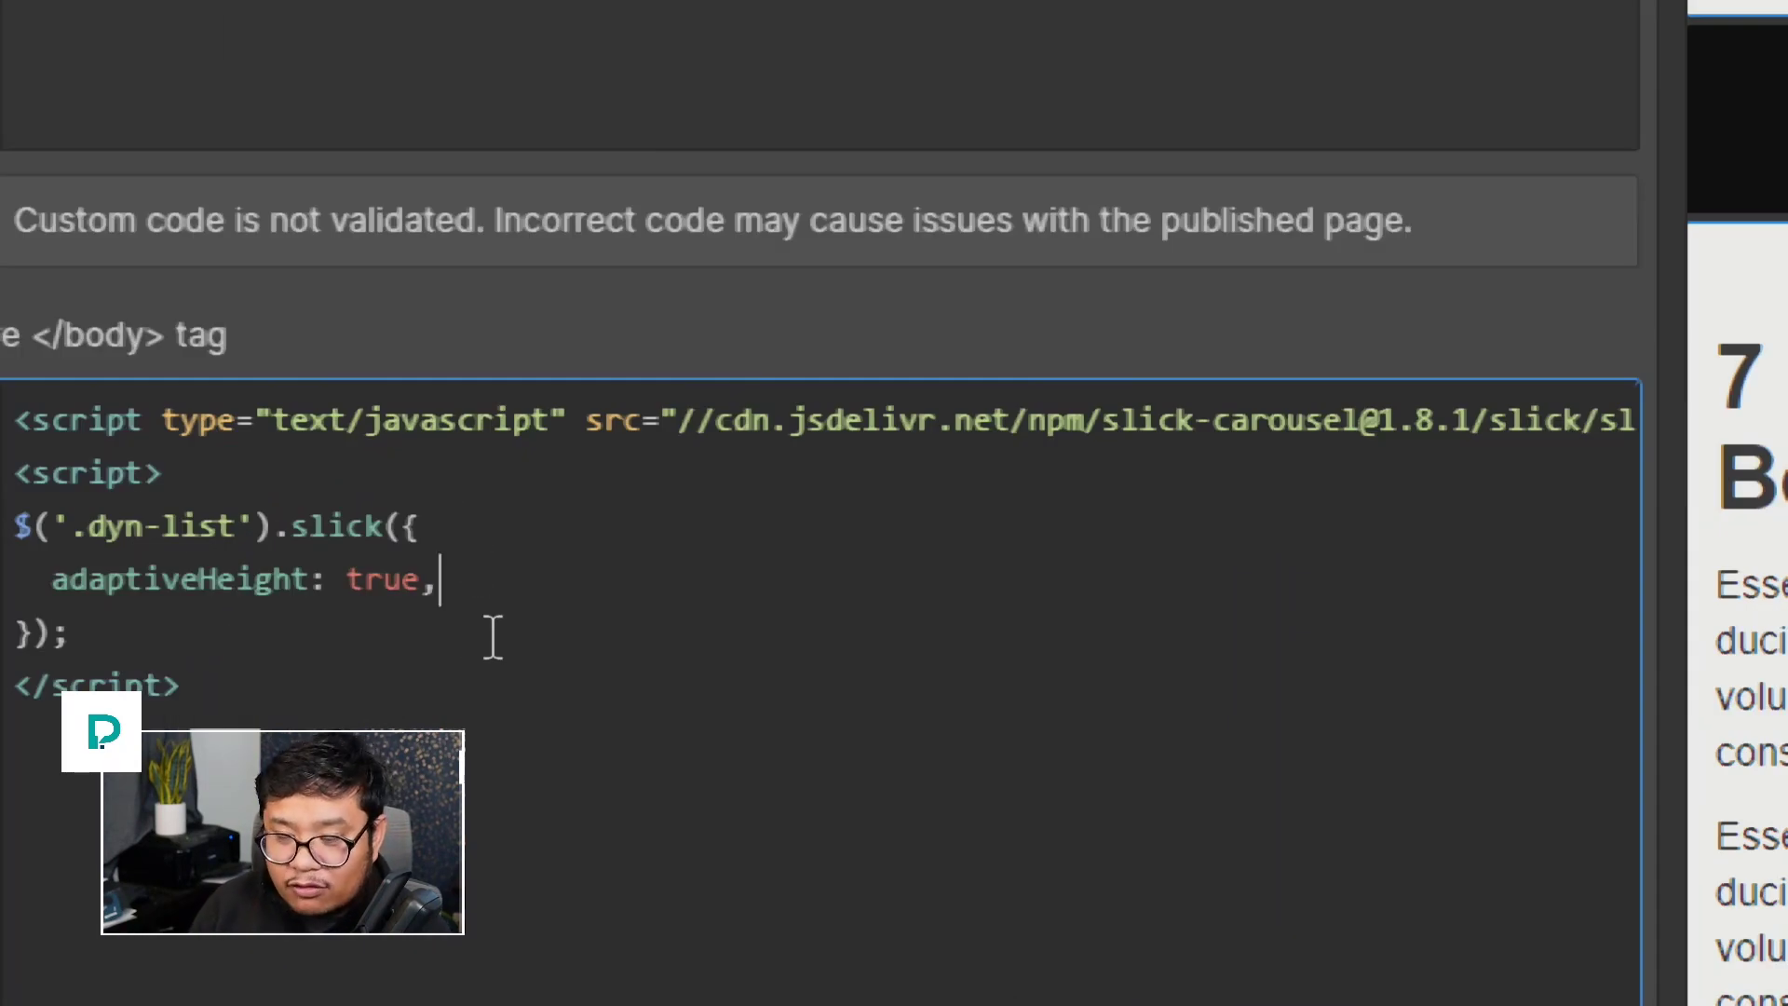
pyautogui.press('Return')
pyautogui.hotkey('ctrl', 'v')
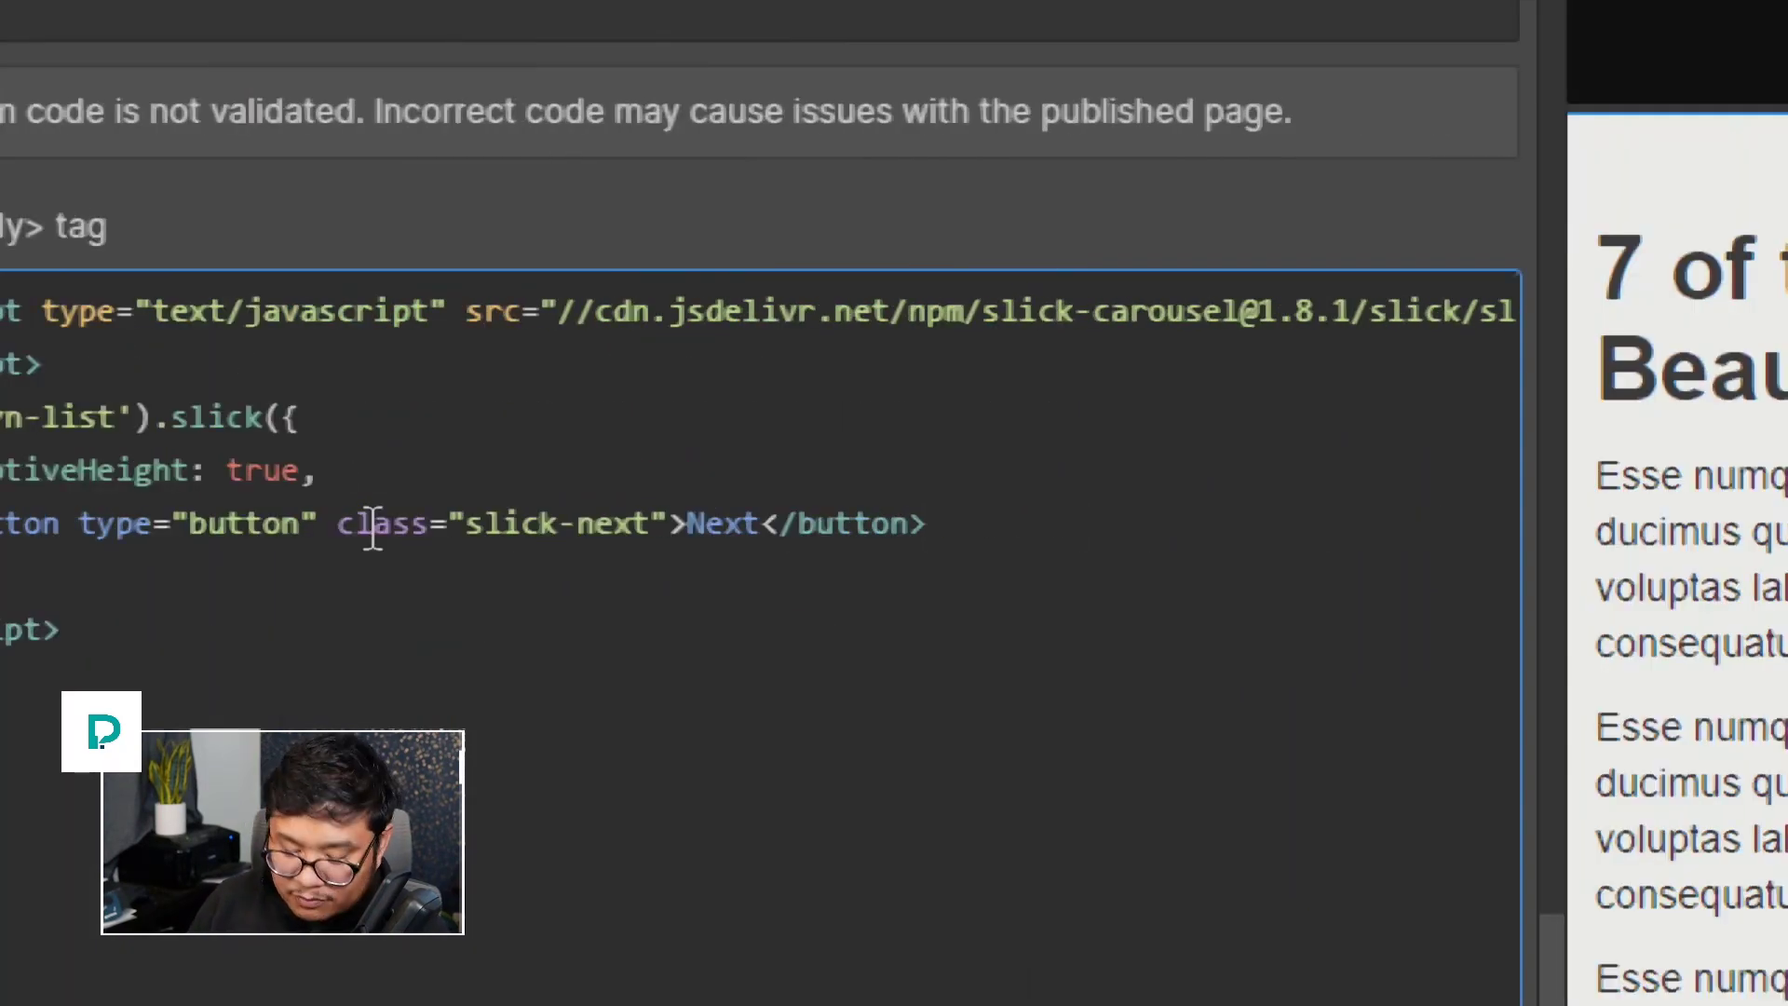
pyautogui.hotkey('ctrl', 'z')
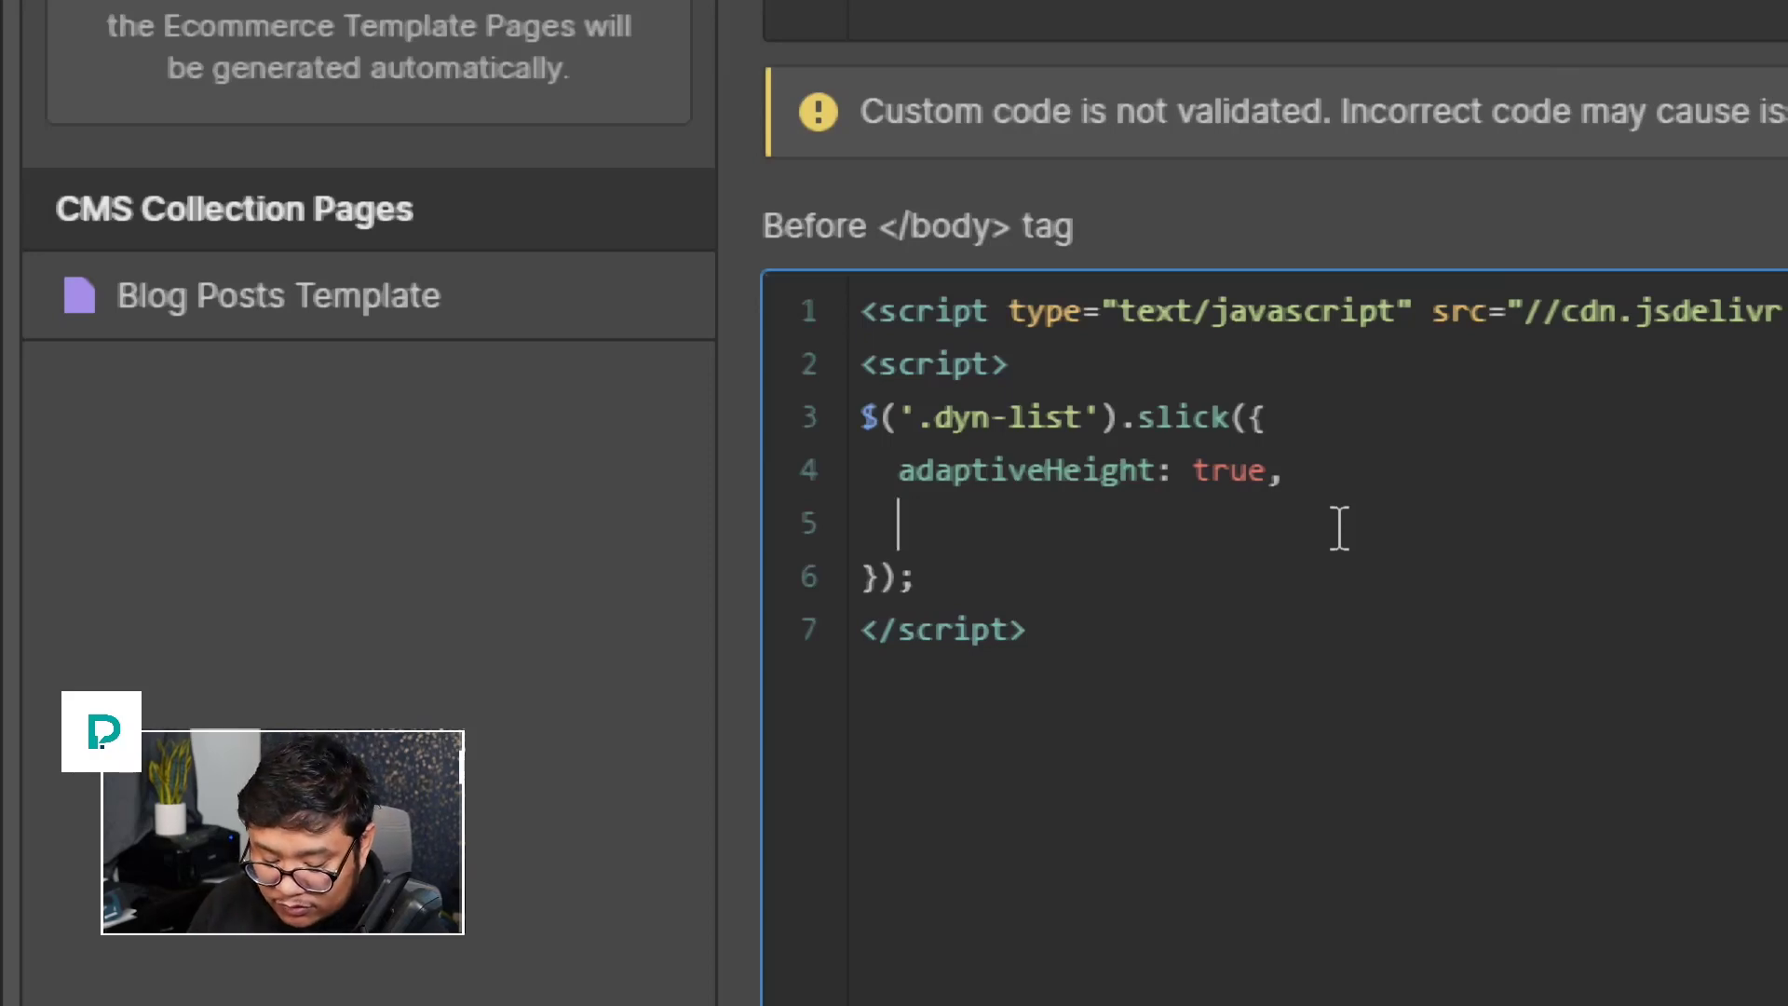
pyautogui.write('nextAerr')
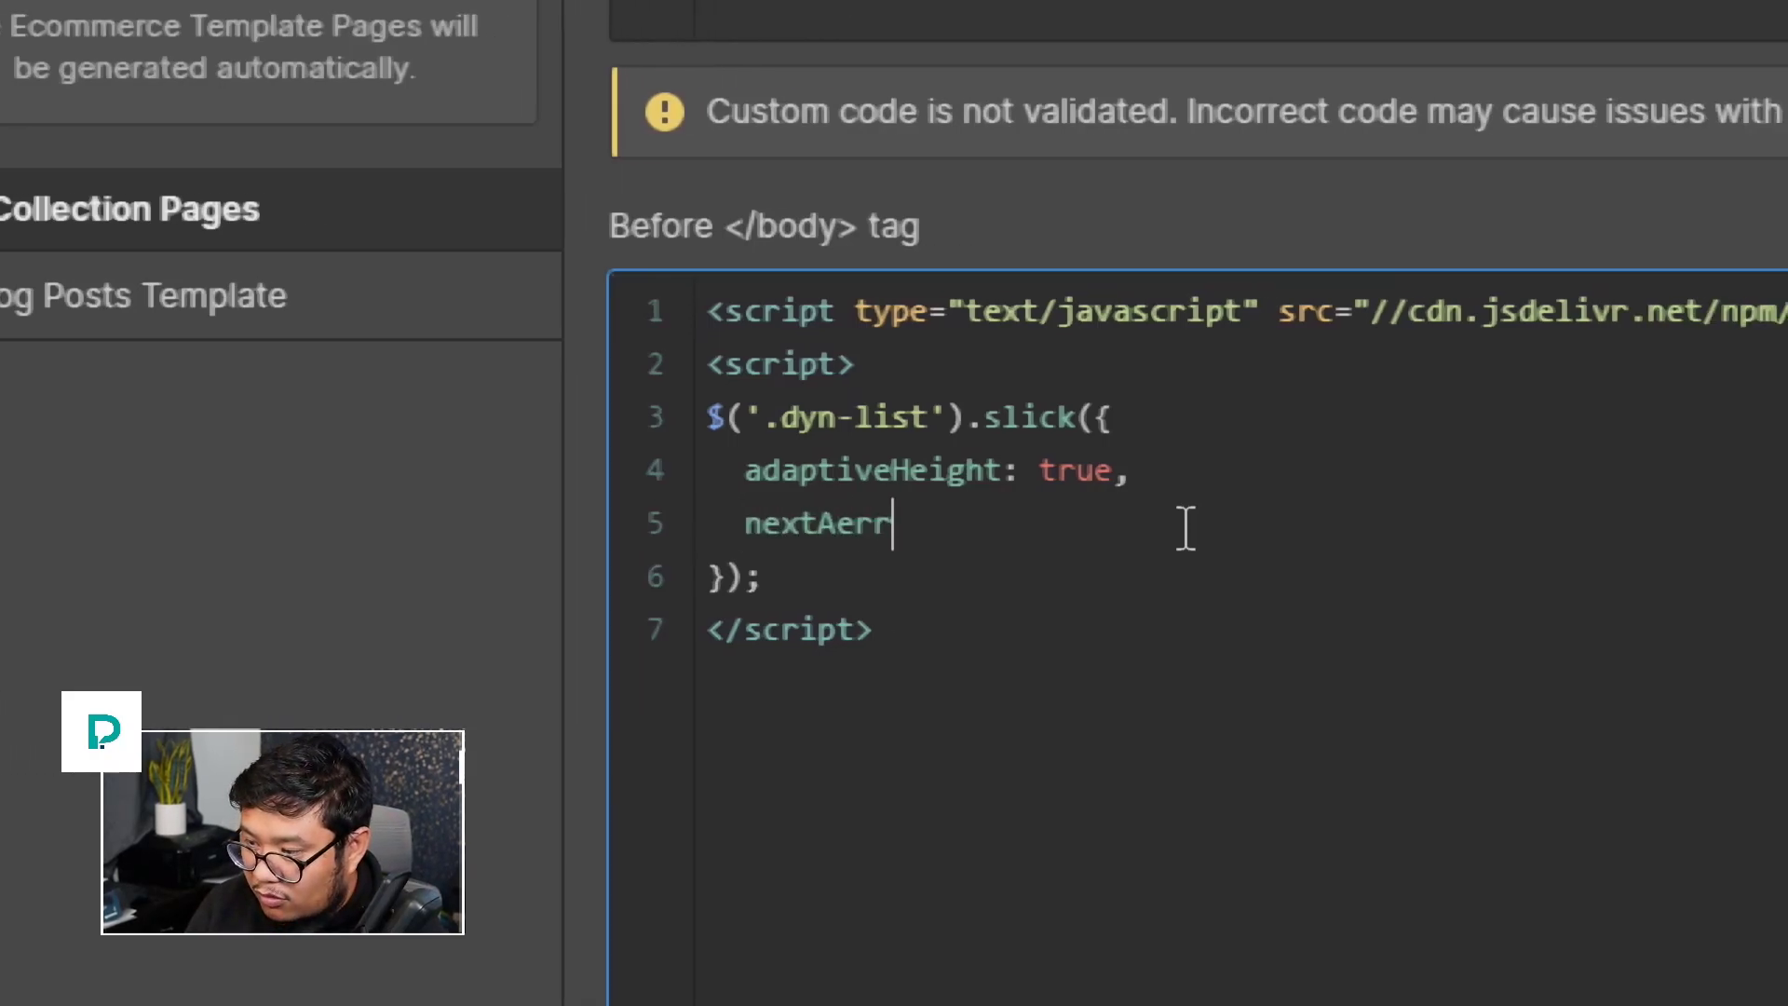
pyautogui.press('BackSpace')
pyautogui.press('BackSpace')
pyautogui.press('BackSpace')
pyautogui.write('rrow:')
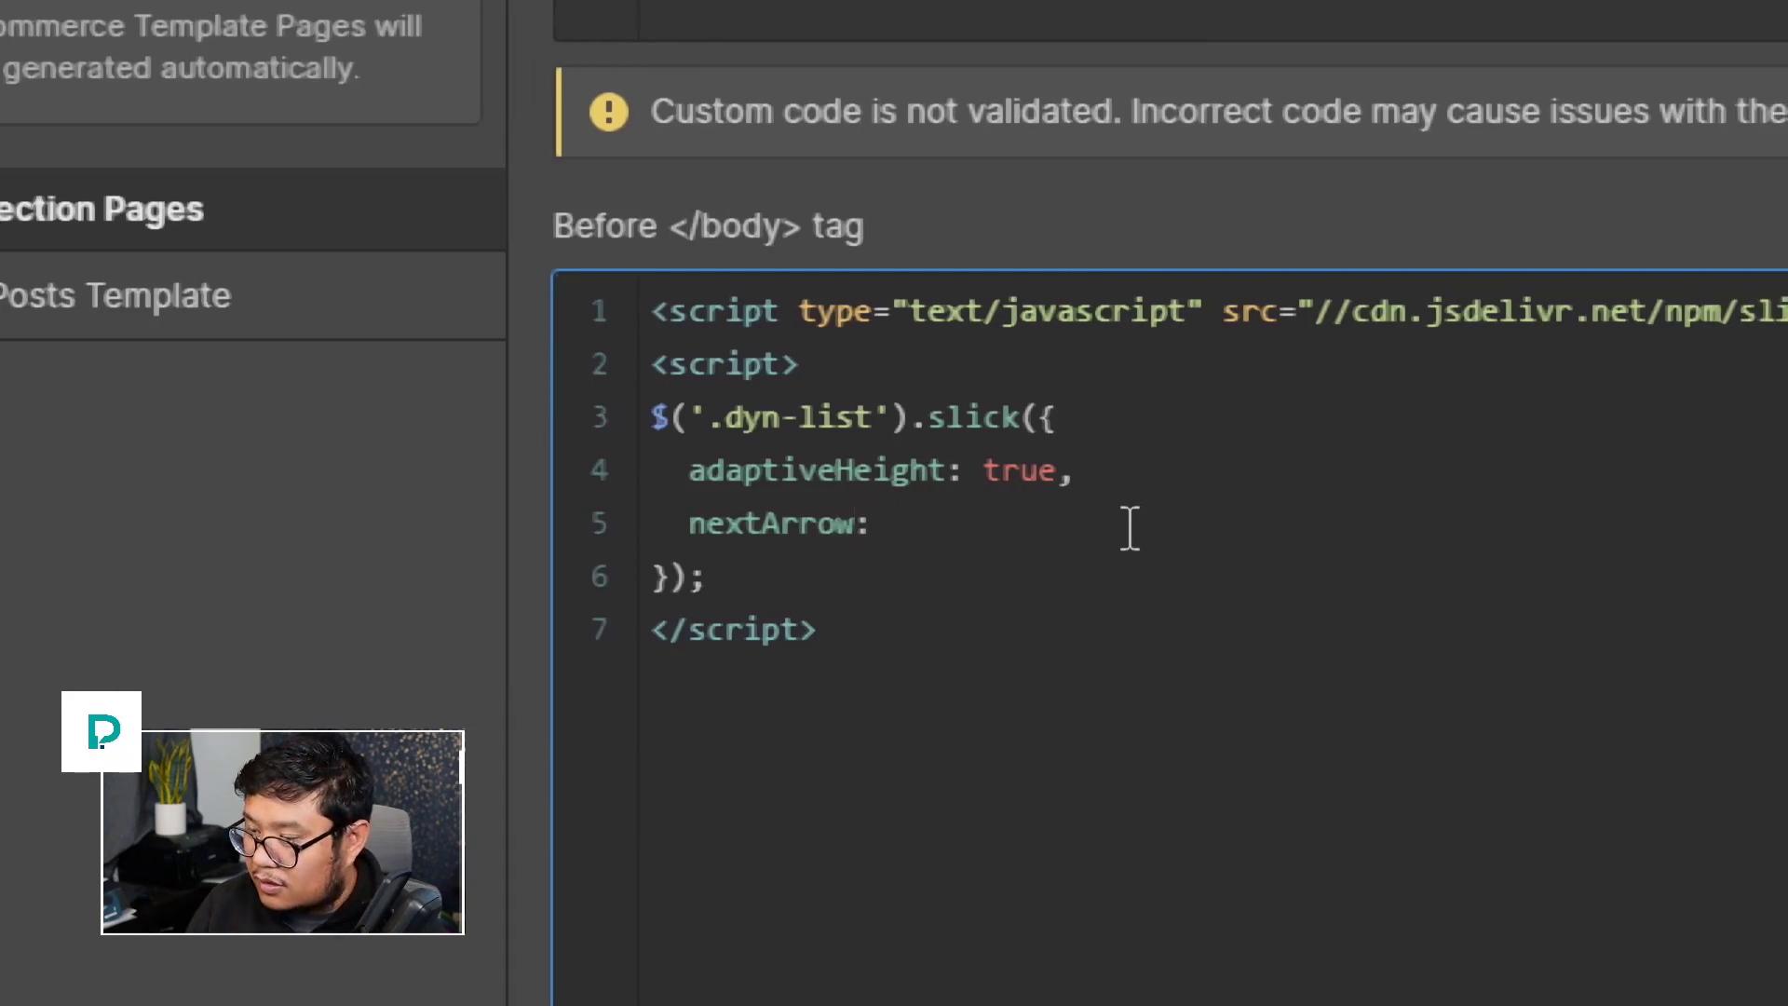
pyautogui.write('\'<button type="button" class="slick-next">Next</button>\'')
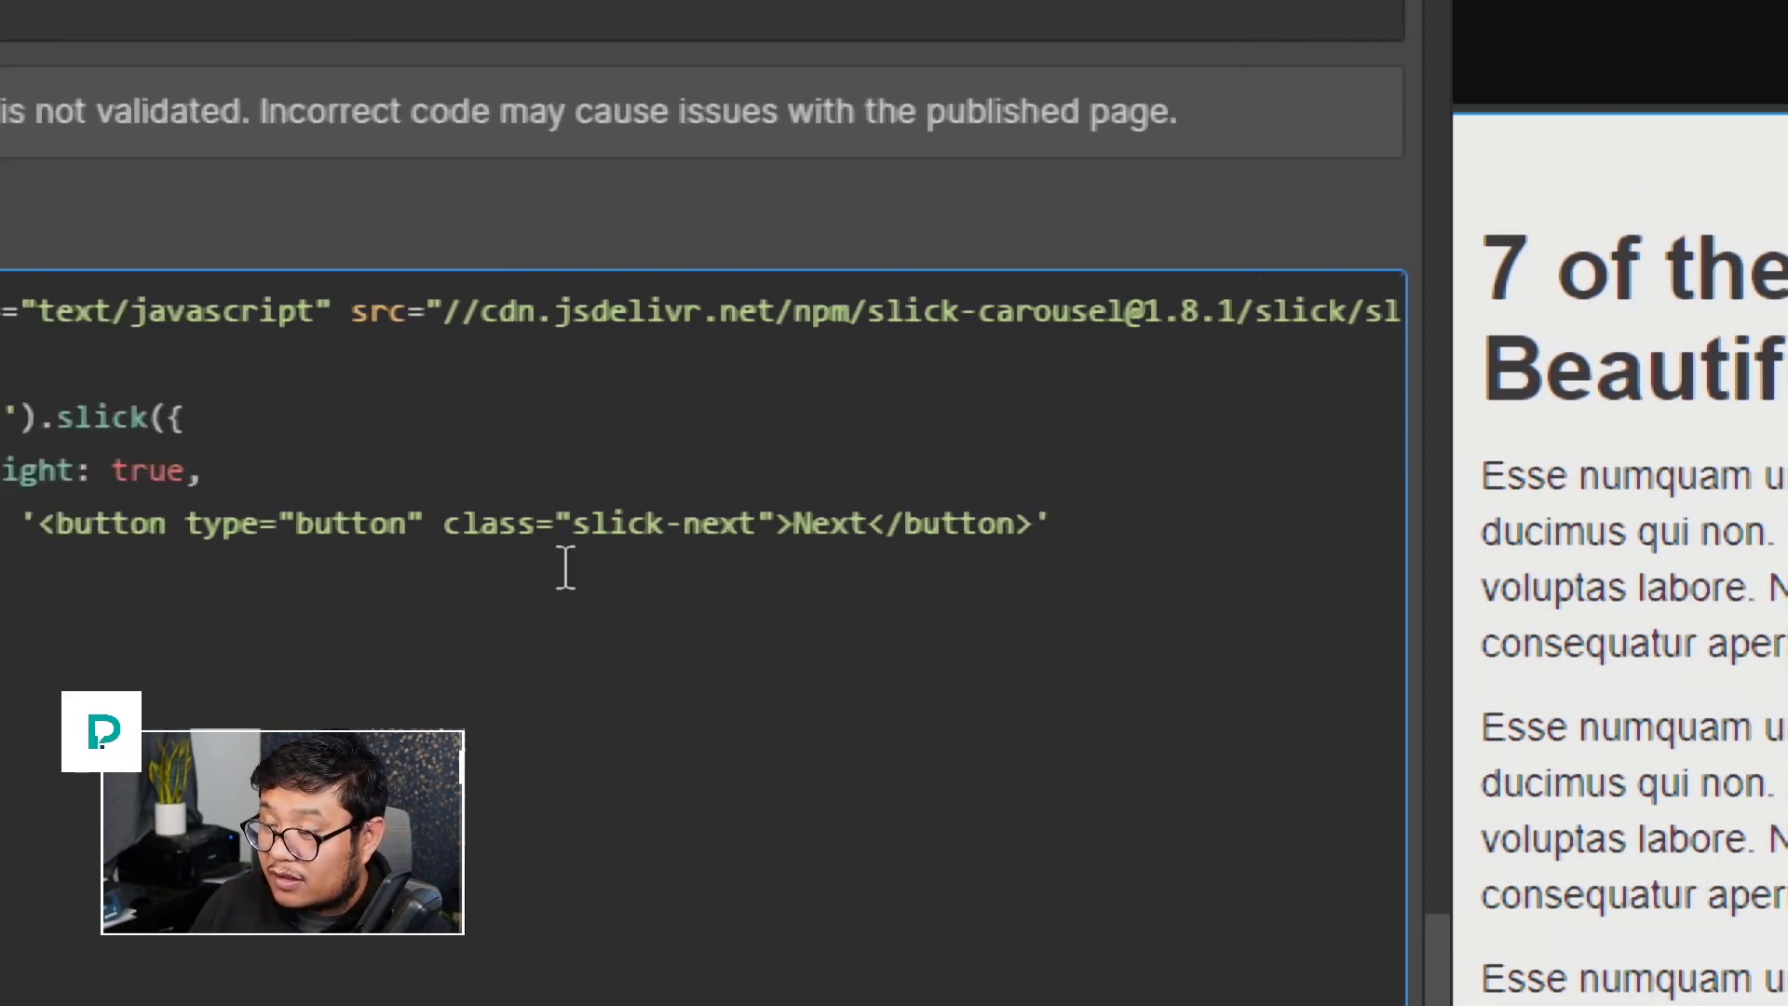
pyautogui.doubleClick(825, 521)
pyautogui.write('>')
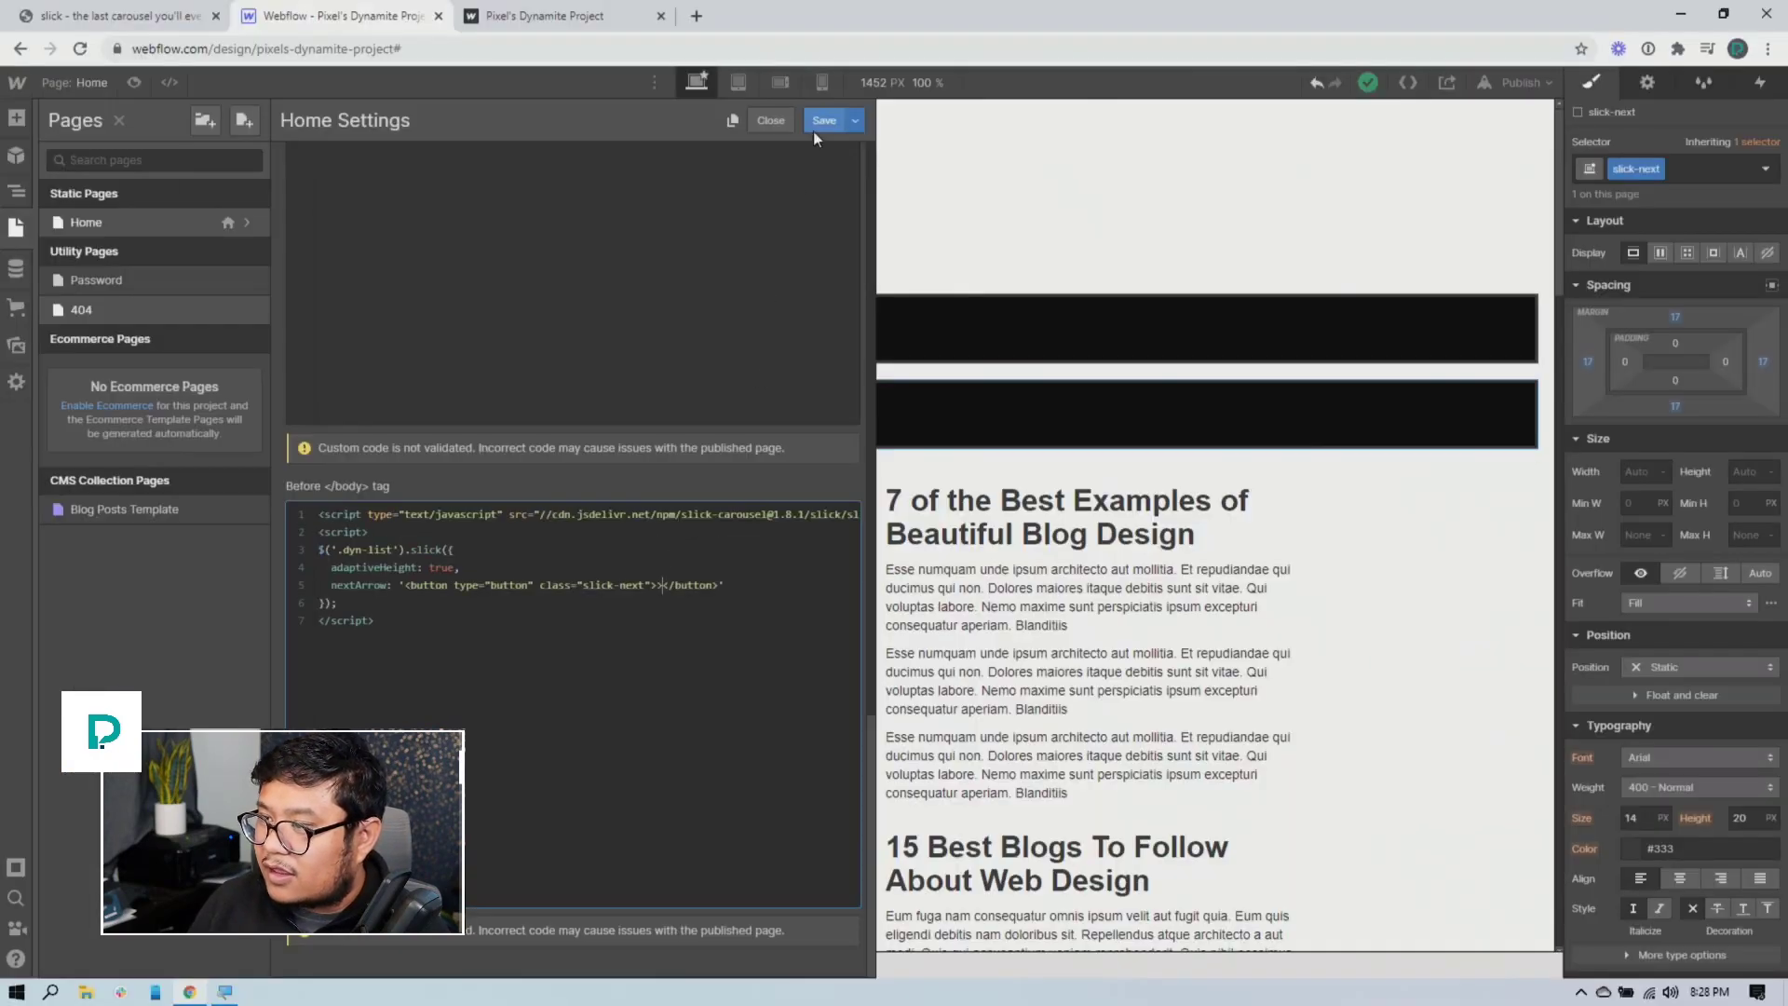
# Save the Home page settings and set all slick-next paddings to 24
pyautogui.click(814, 120)
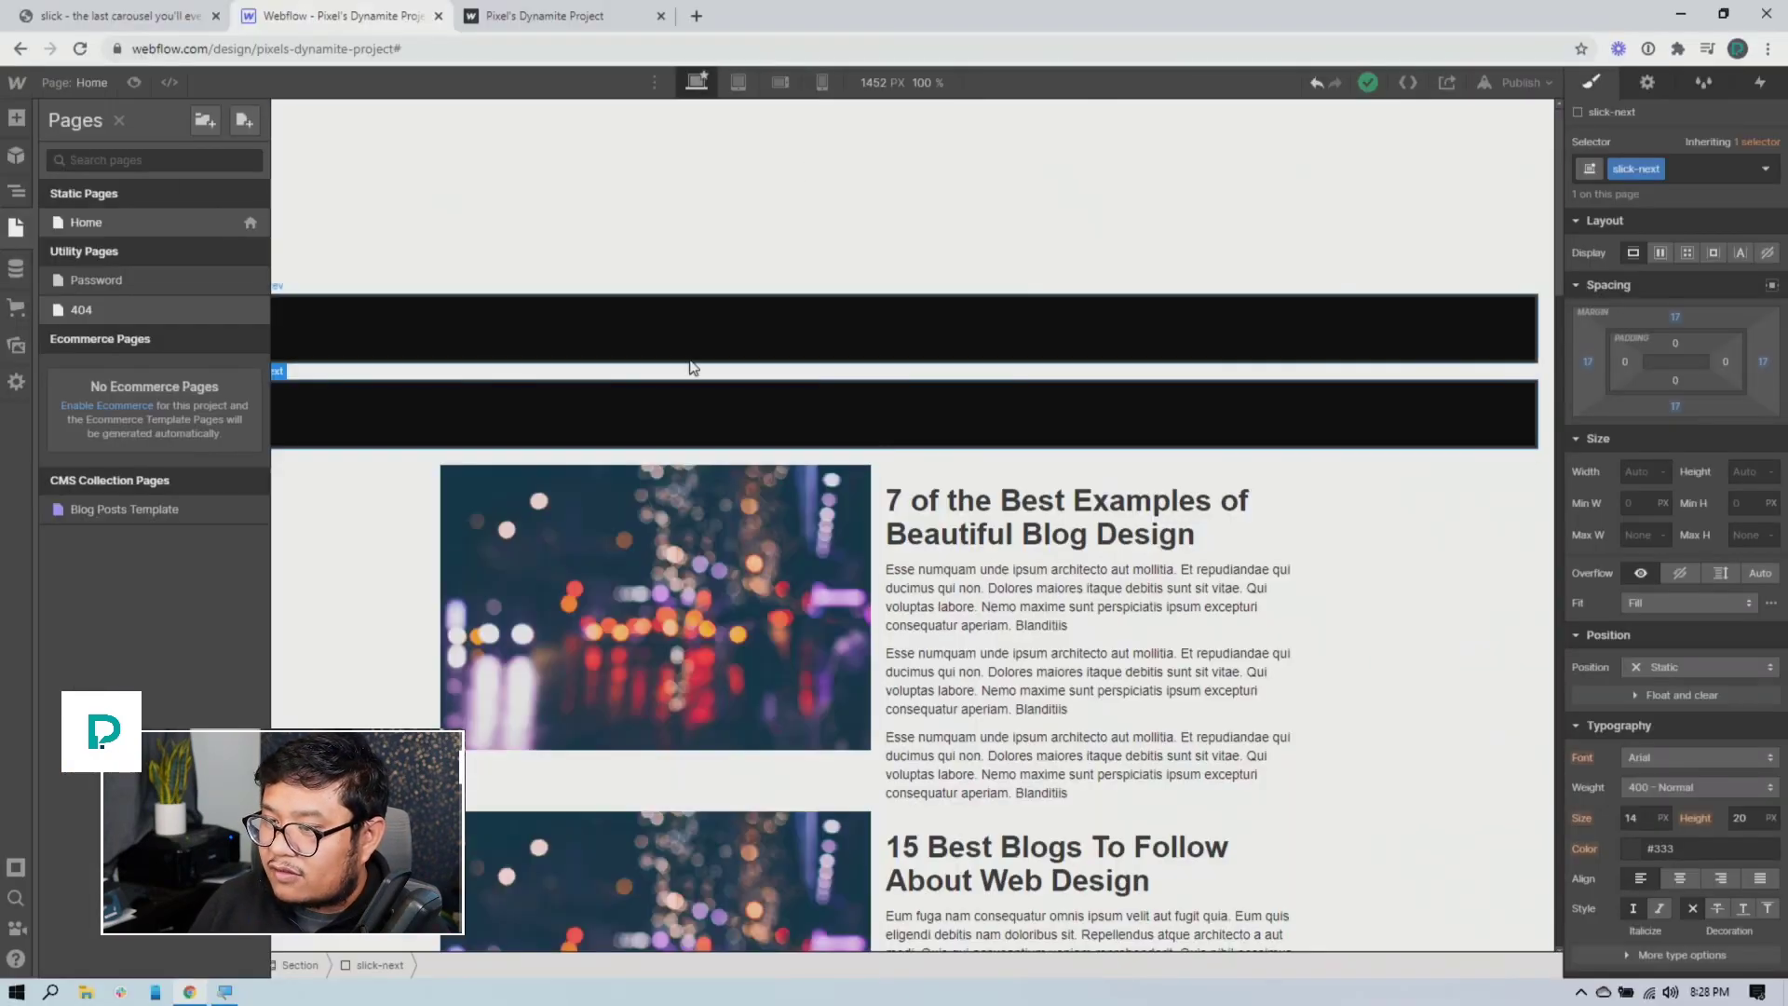
pyautogui.scroll(-2, 1709, 821)
pyautogui.scroll(2, 1707, 818)
pyautogui.moveTo(1676, 343); pyautogui.dragTo(1683, 363)
pyautogui.scroll(-1, 1685, 451)
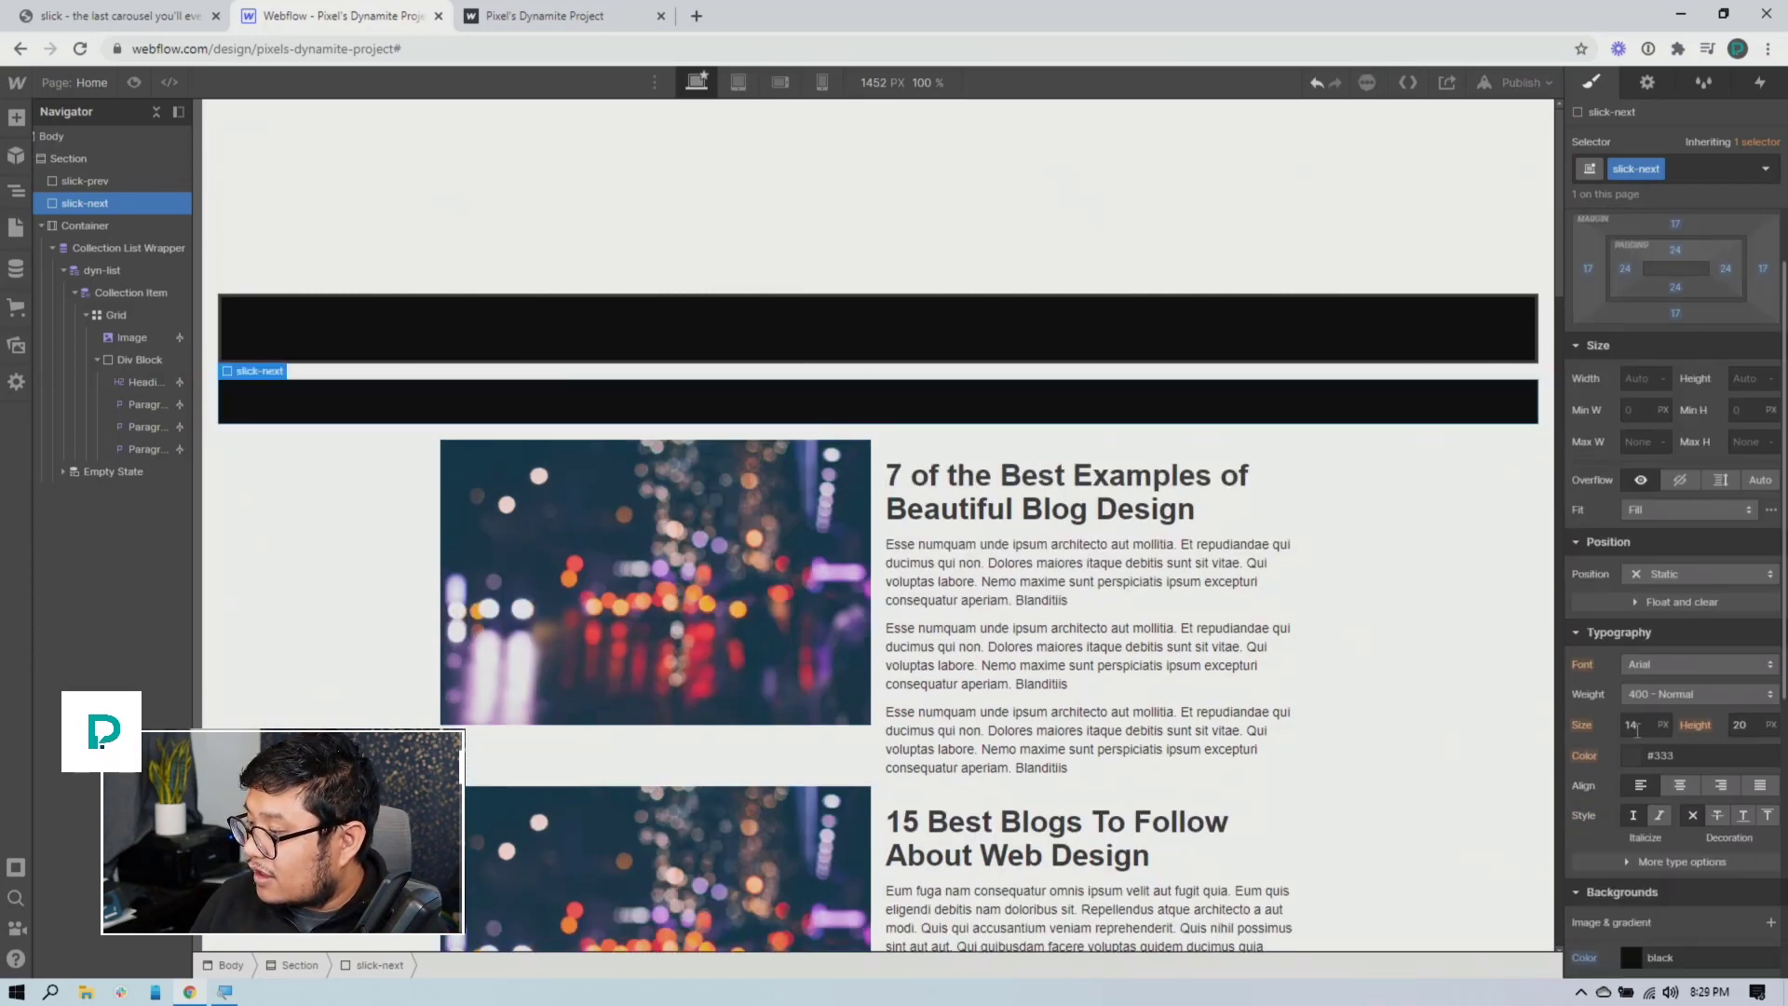
# Give slick-next 50 px white text with 1.3 line height, then publish to webflow.io
pyautogui.click(1637, 725)
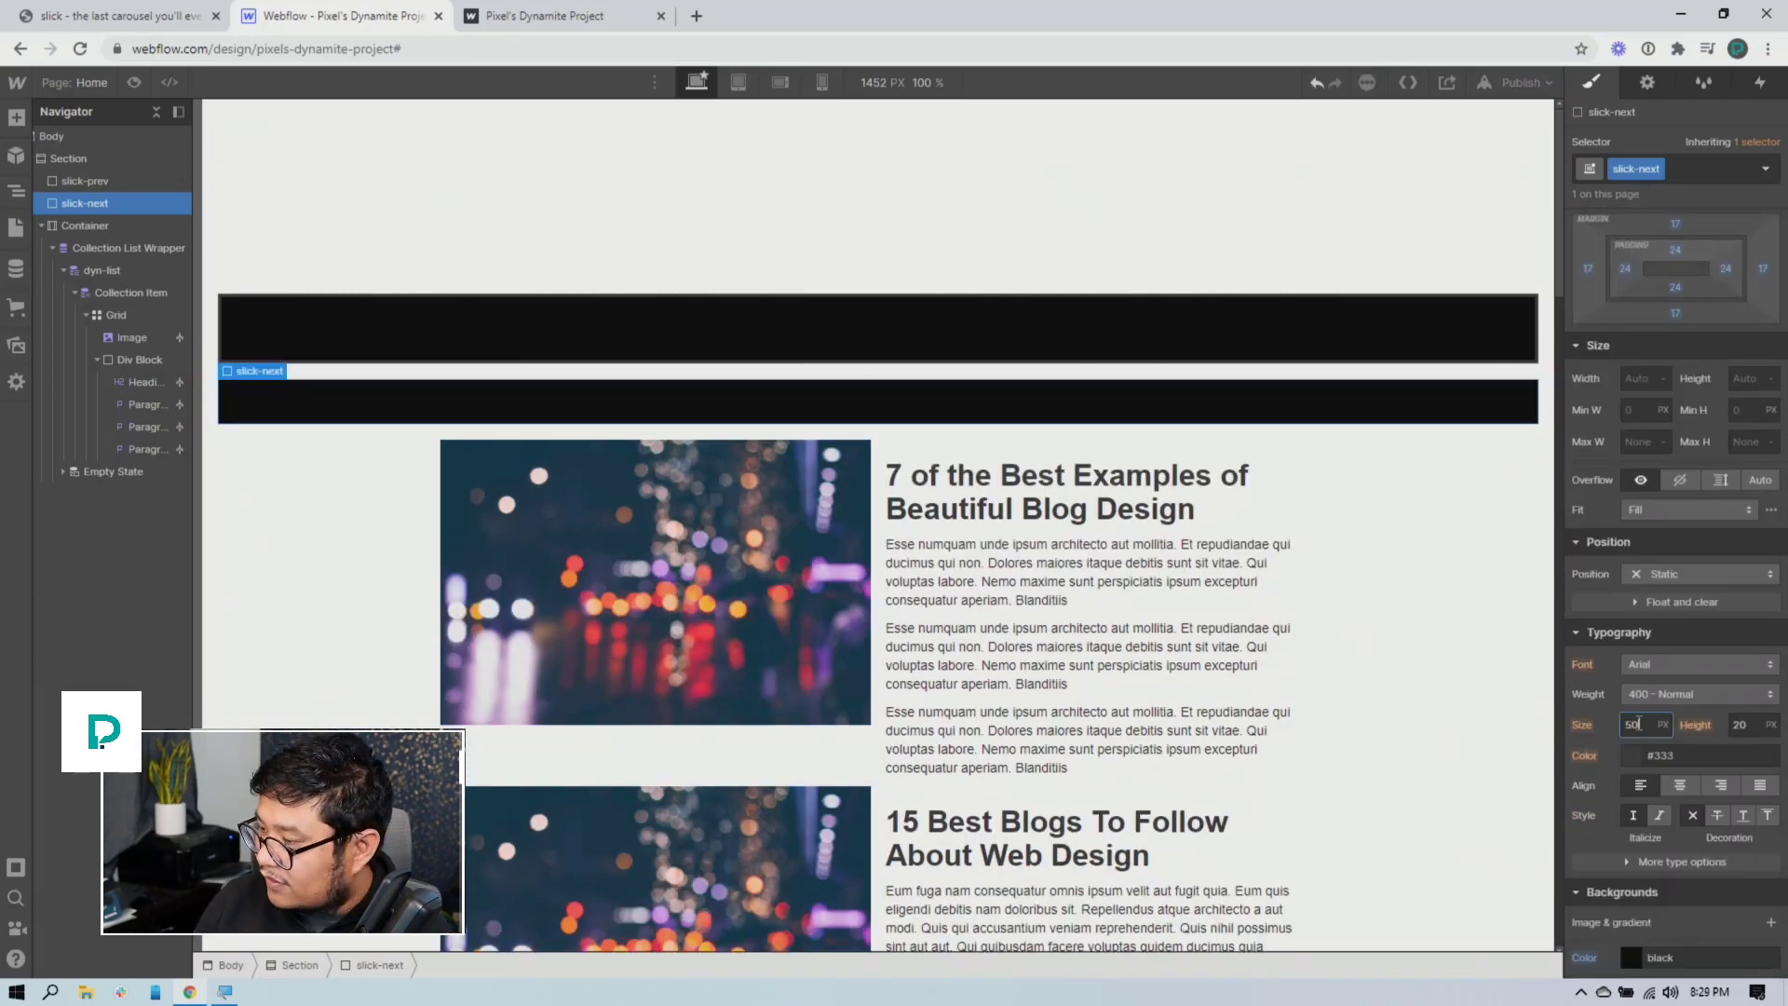
pyautogui.write('50')
pyautogui.press('Tab')
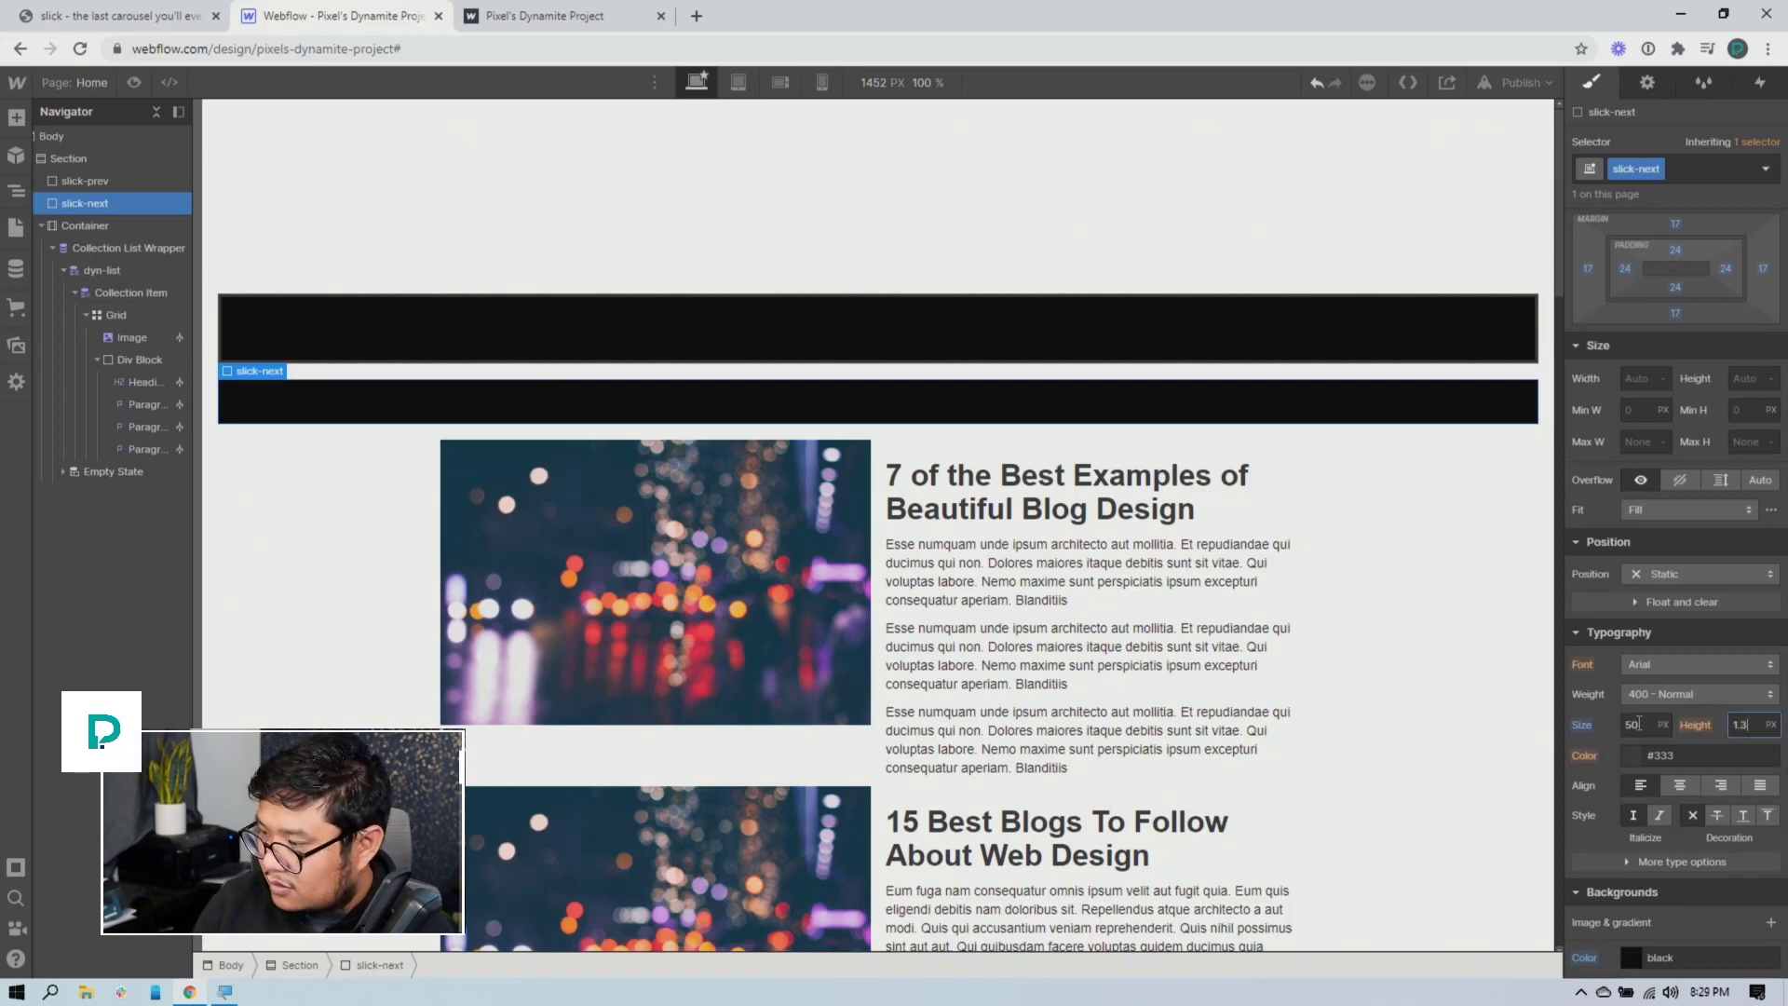
pyautogui.write('1.3')
pyautogui.click(1631, 756)
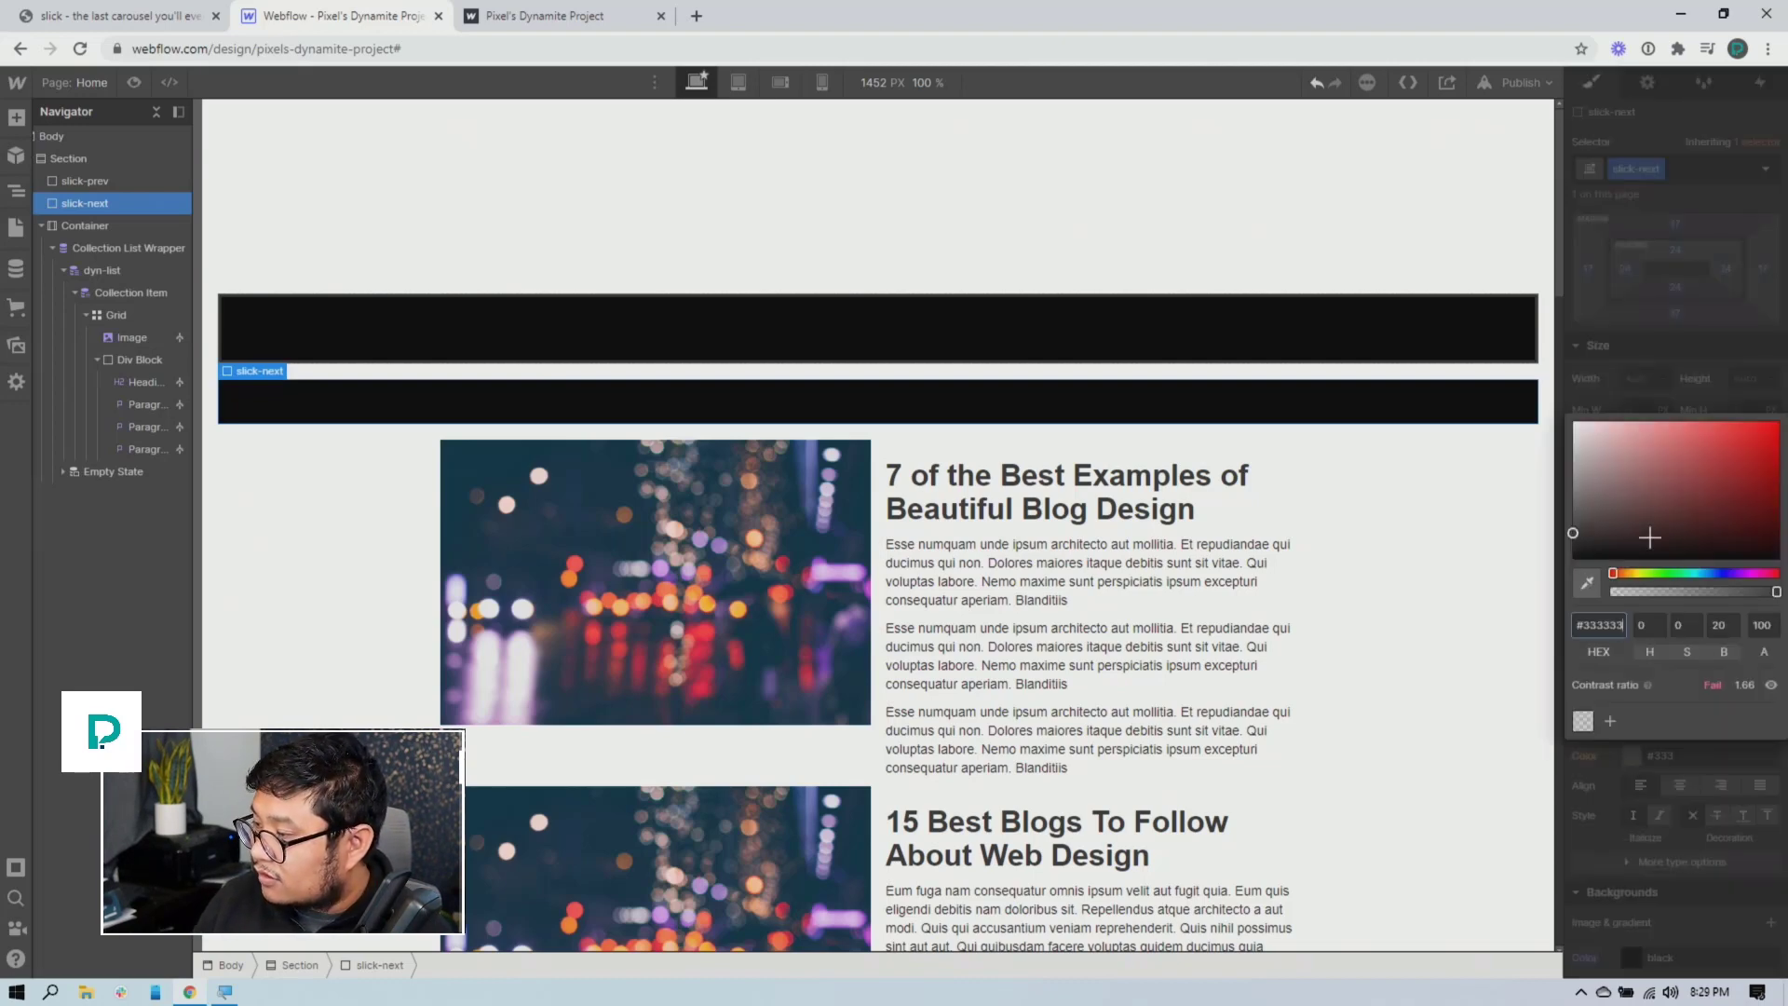
pyautogui.click(1575, 405)
pyautogui.click(1461, 276)
pyautogui.click(1521, 82)
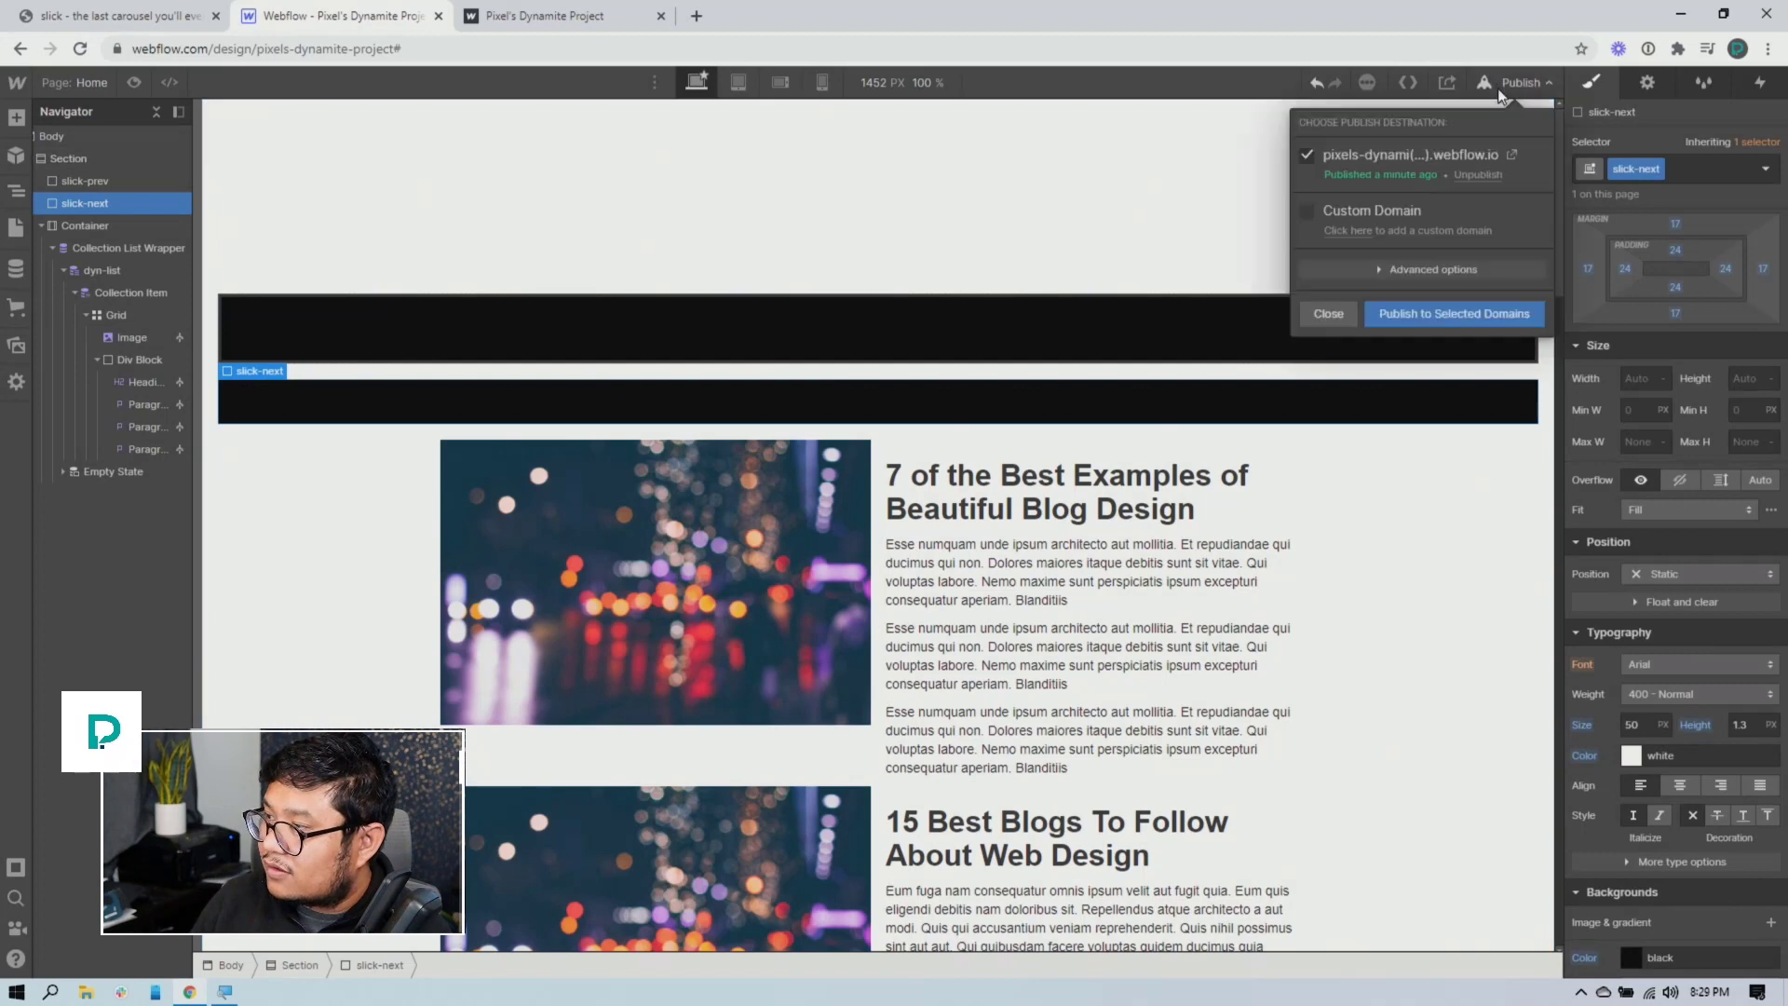
pyautogui.click(1426, 315)
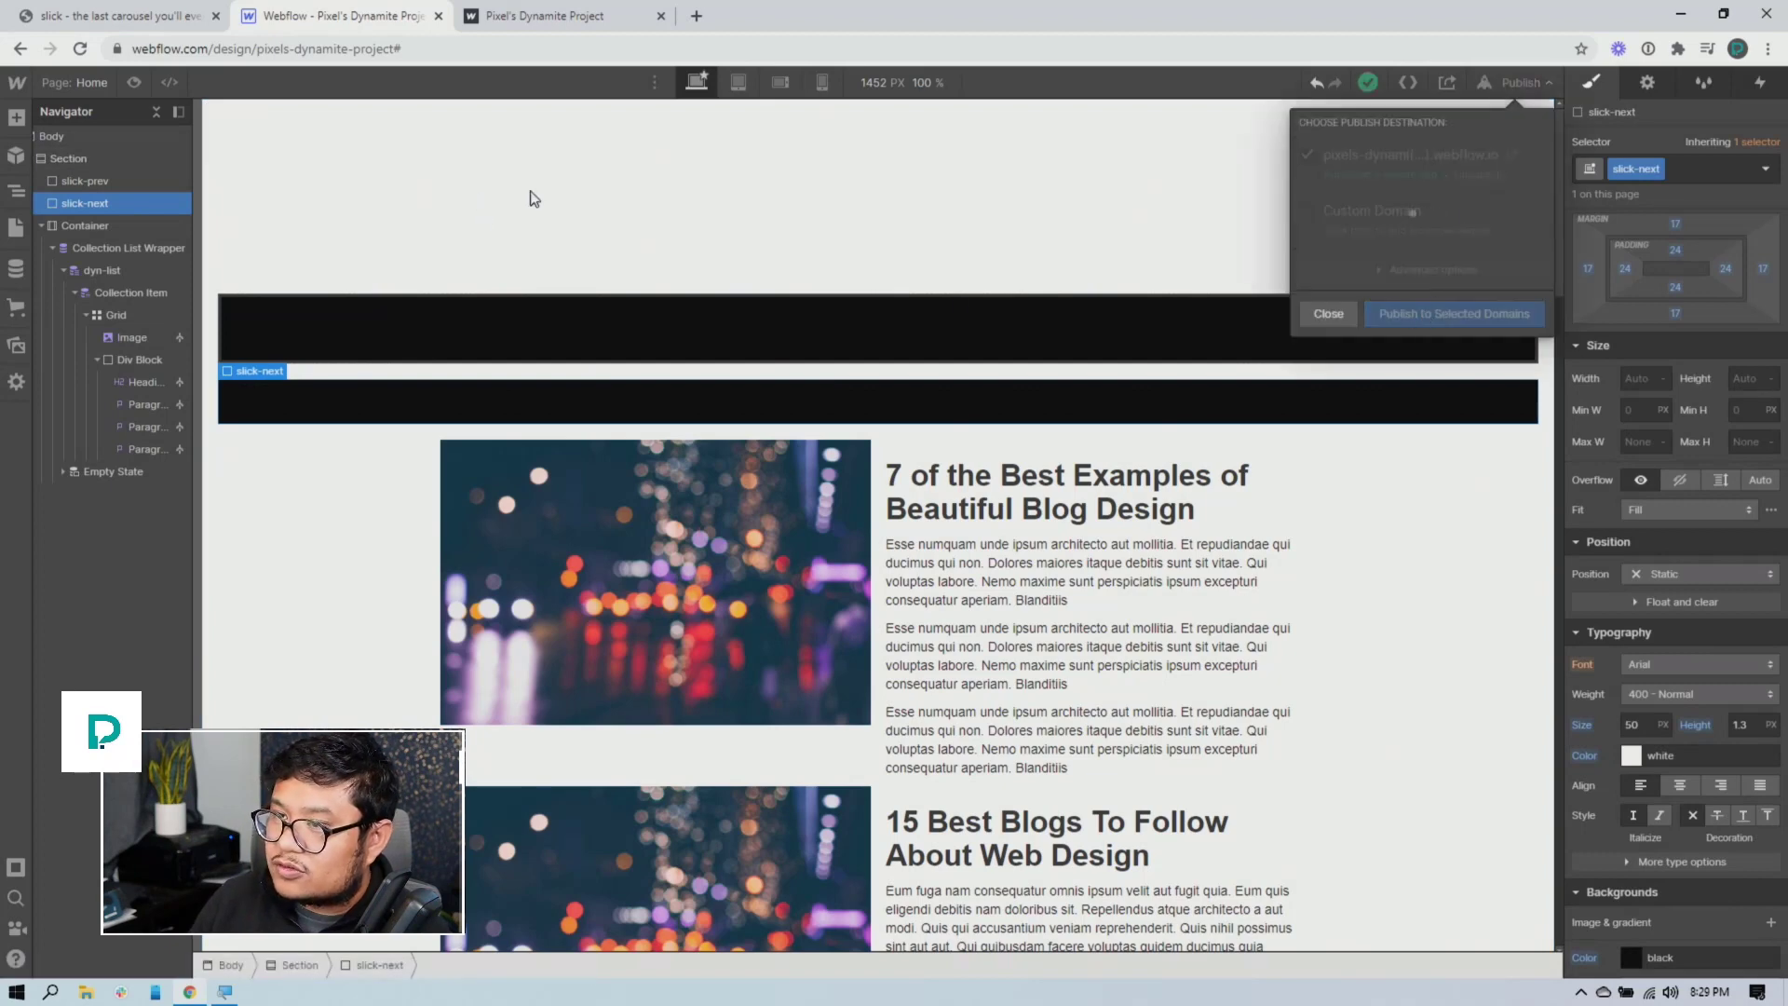
# Reload the published site to see the large white '>' next arrow
pyautogui.click(512, 23)
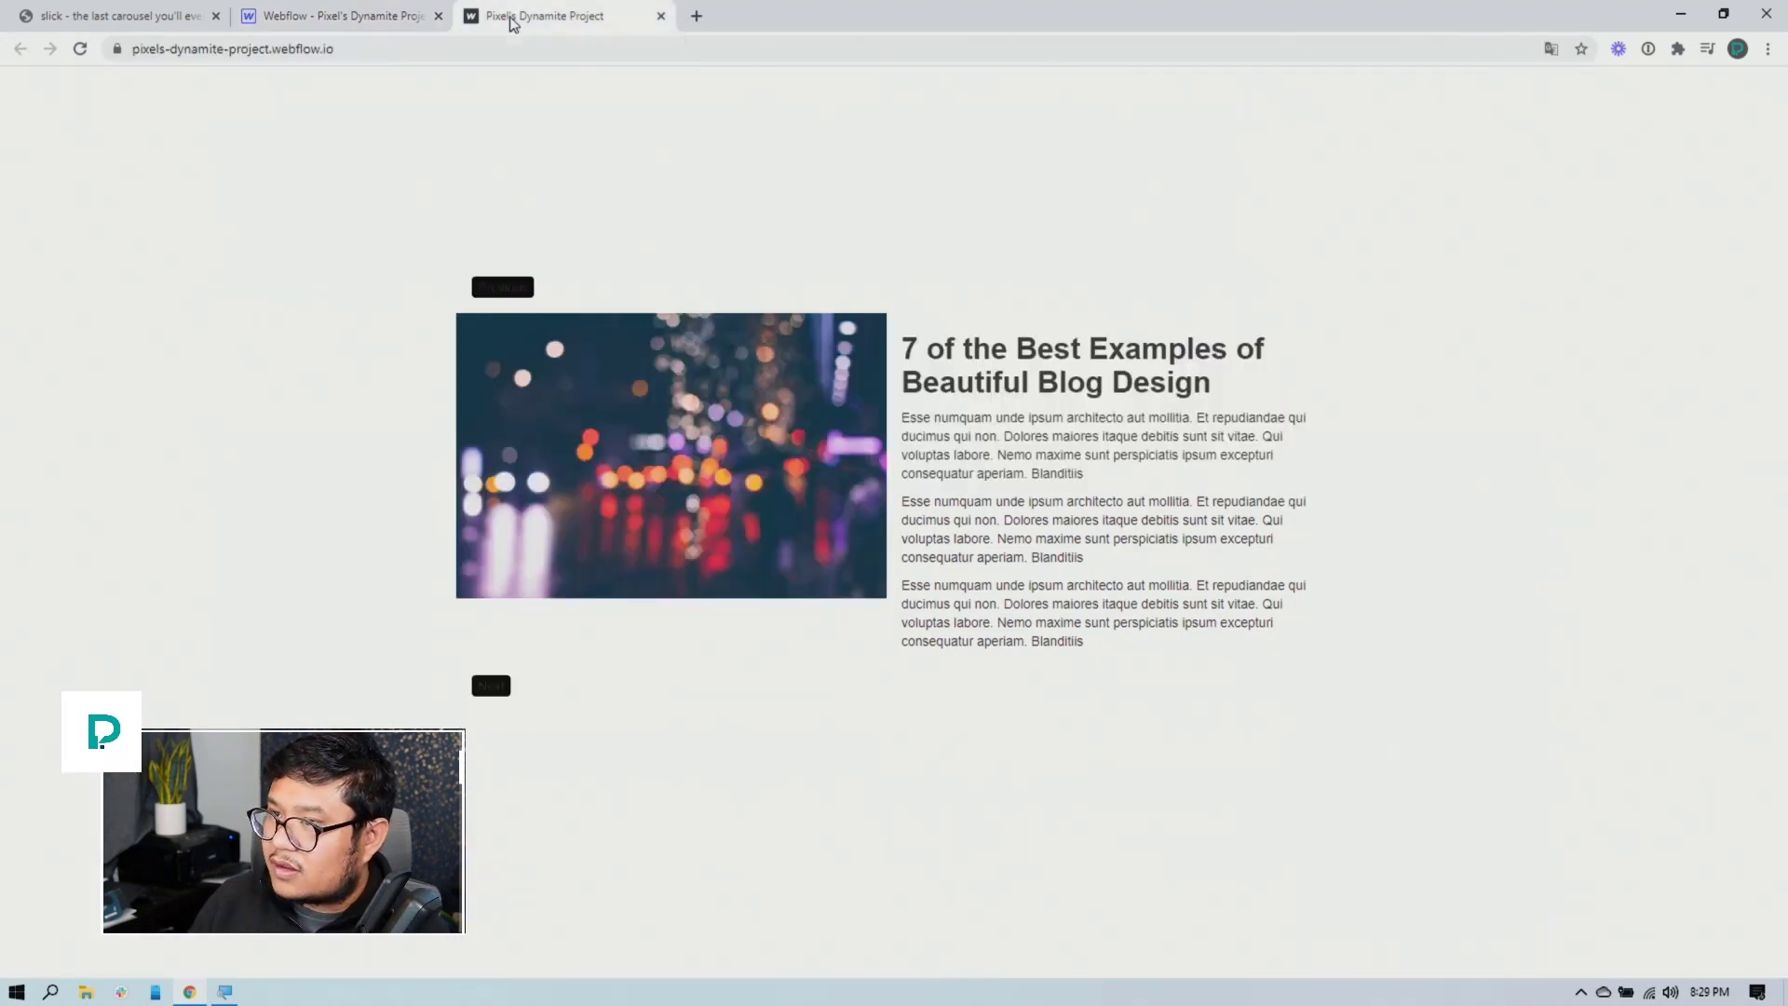
pyautogui.hotkey('ctrl', 'r')
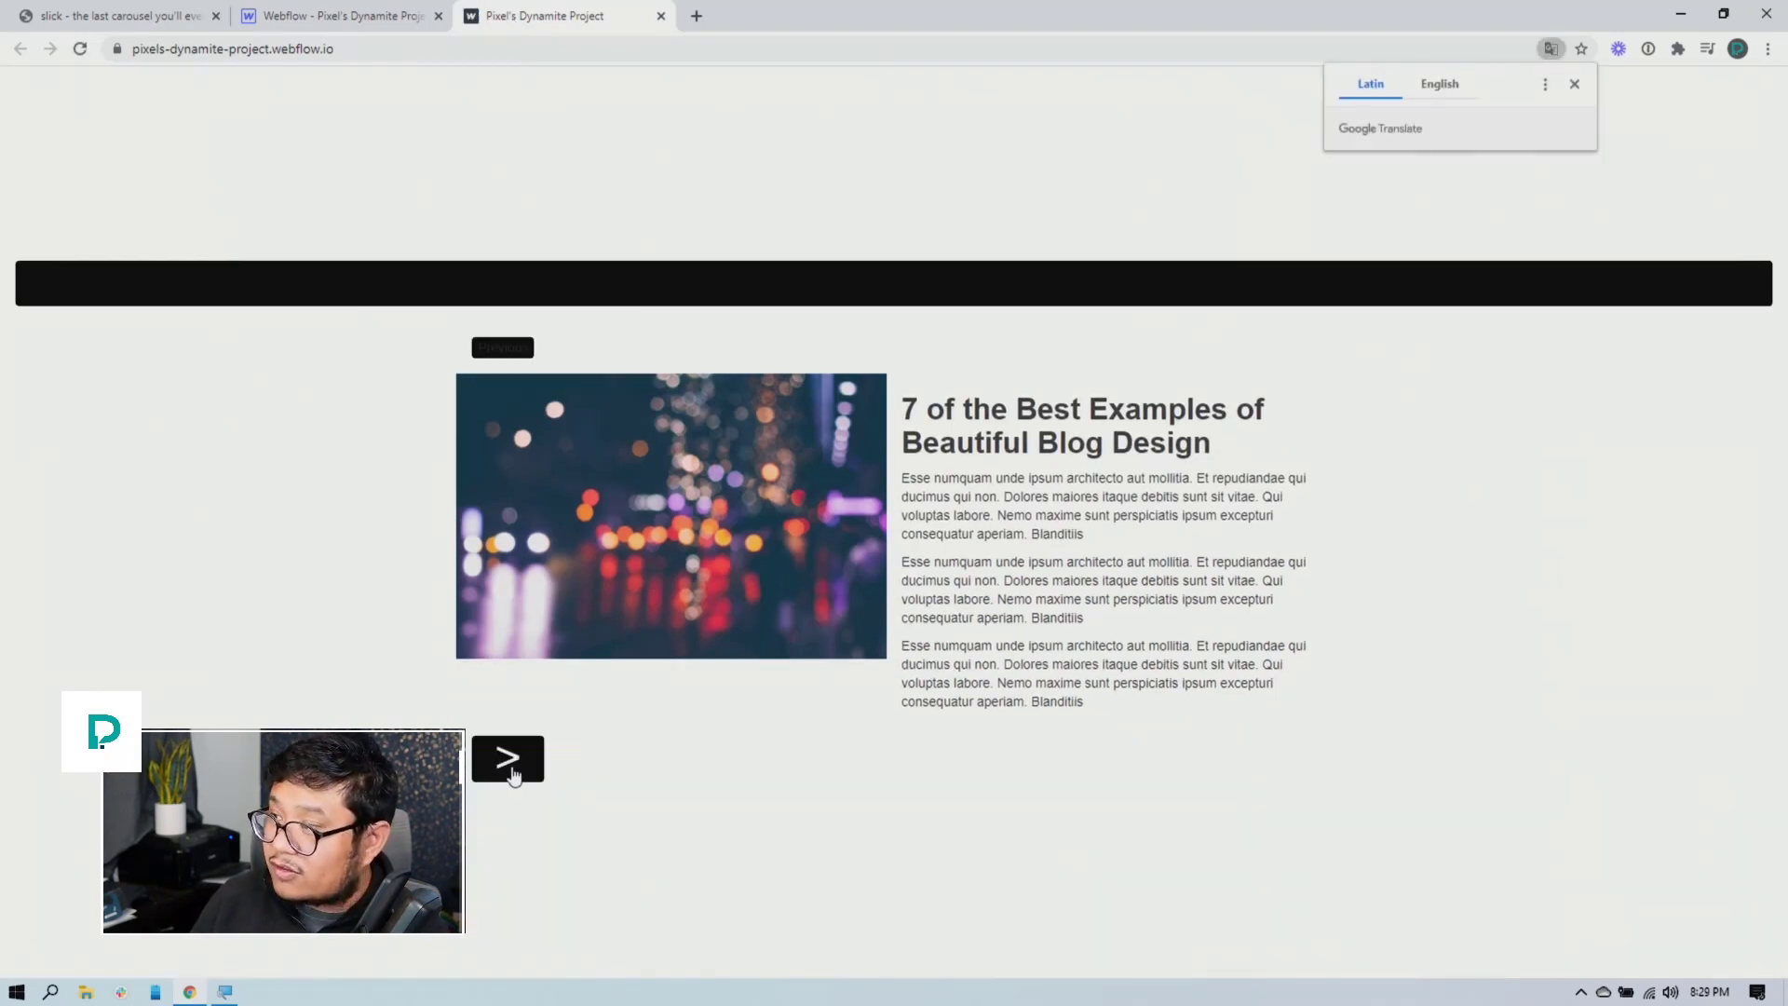
# Delete the slick-prev and slick-next placeholder strips and republish the site
pyautogui.click(328, 19)
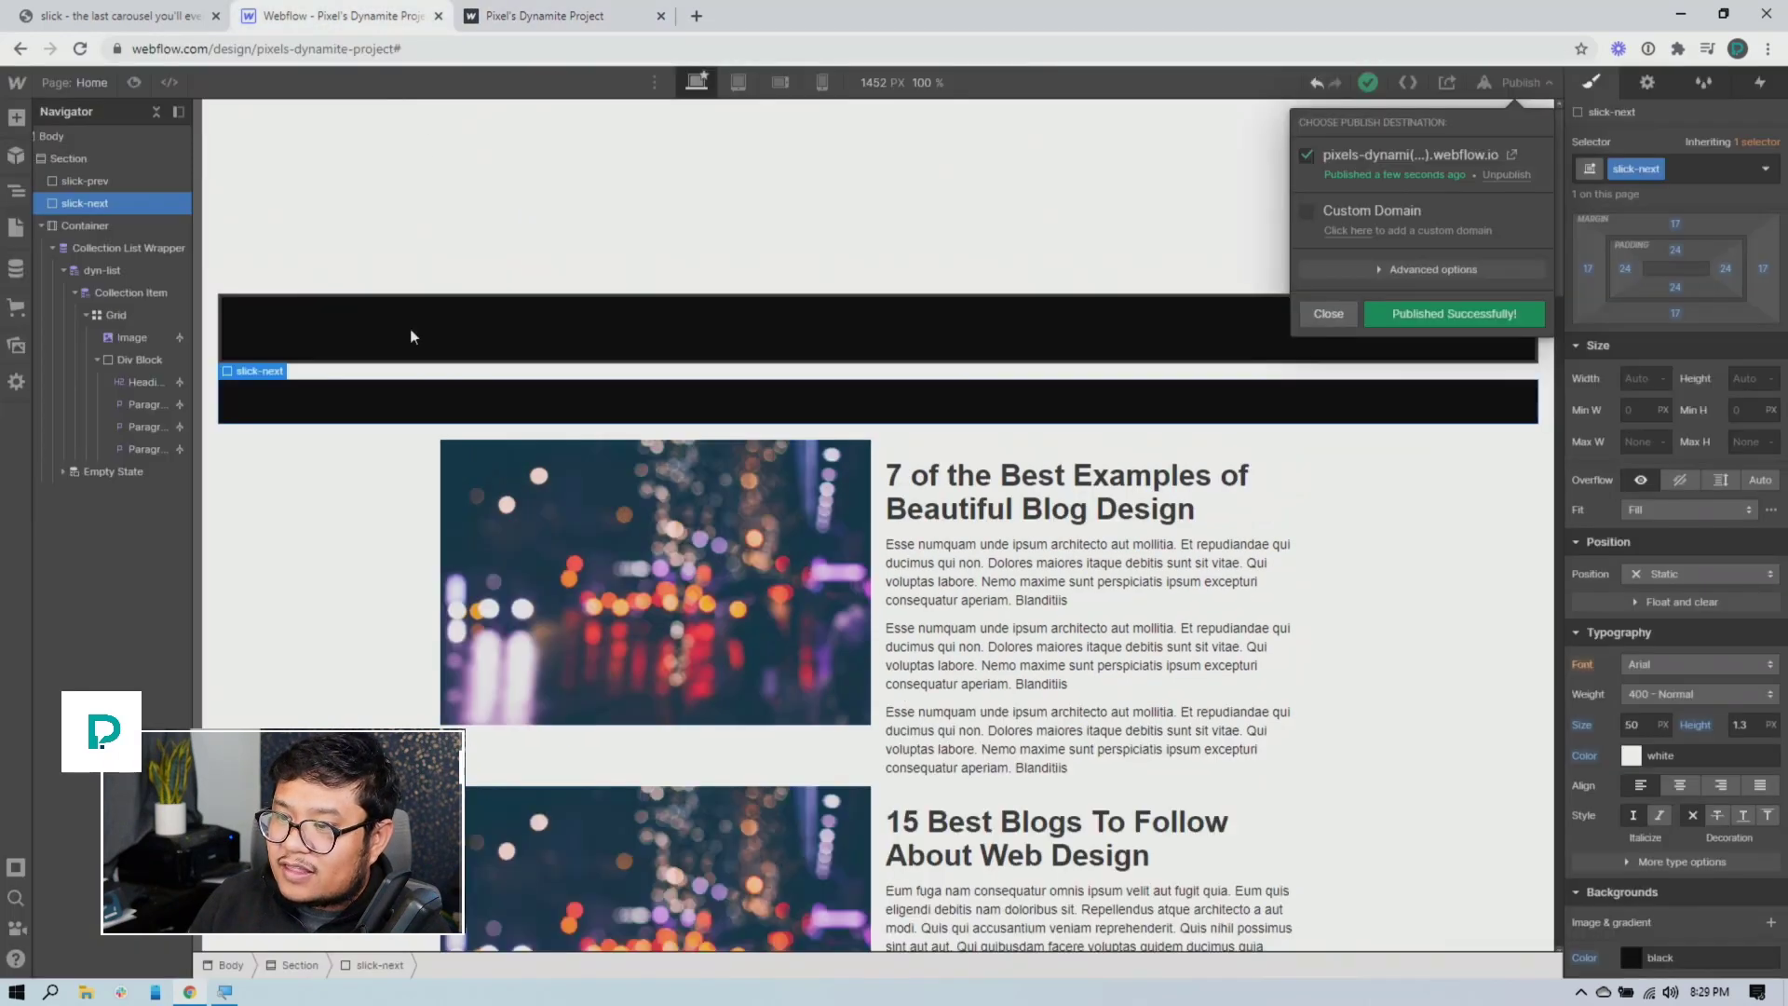
pyautogui.click(503, 342)
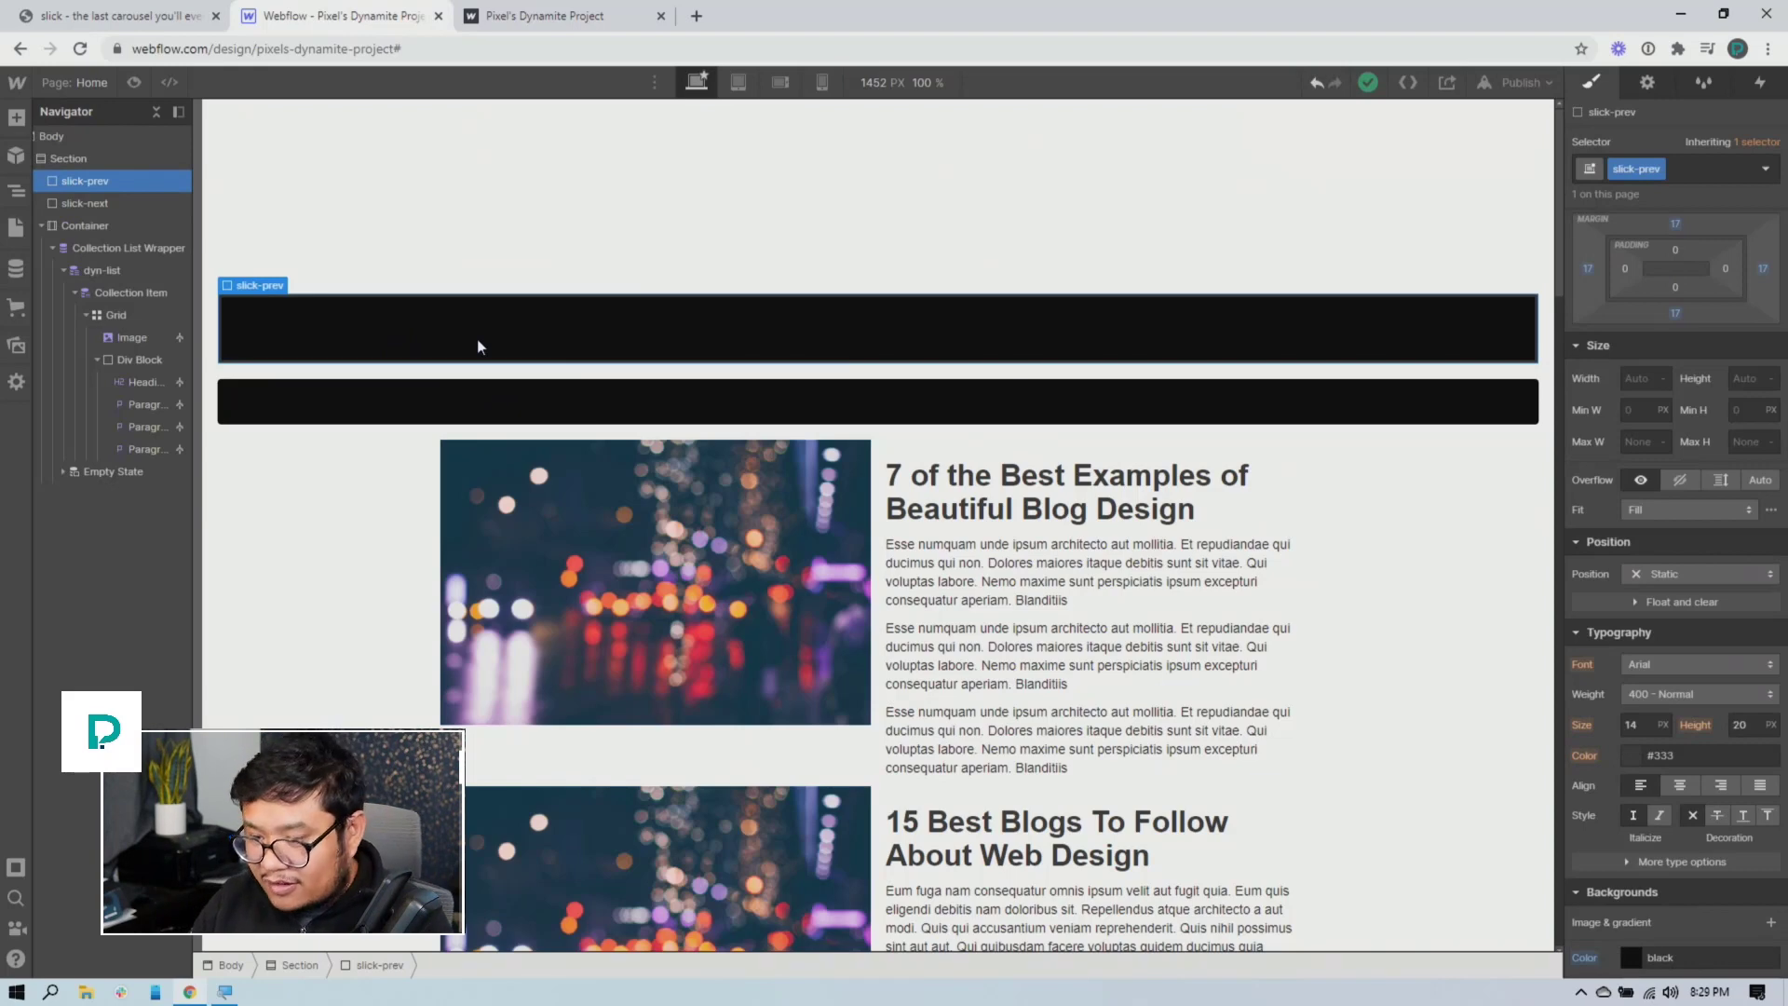
pyautogui.press('Delete')
pyautogui.press('Delete')
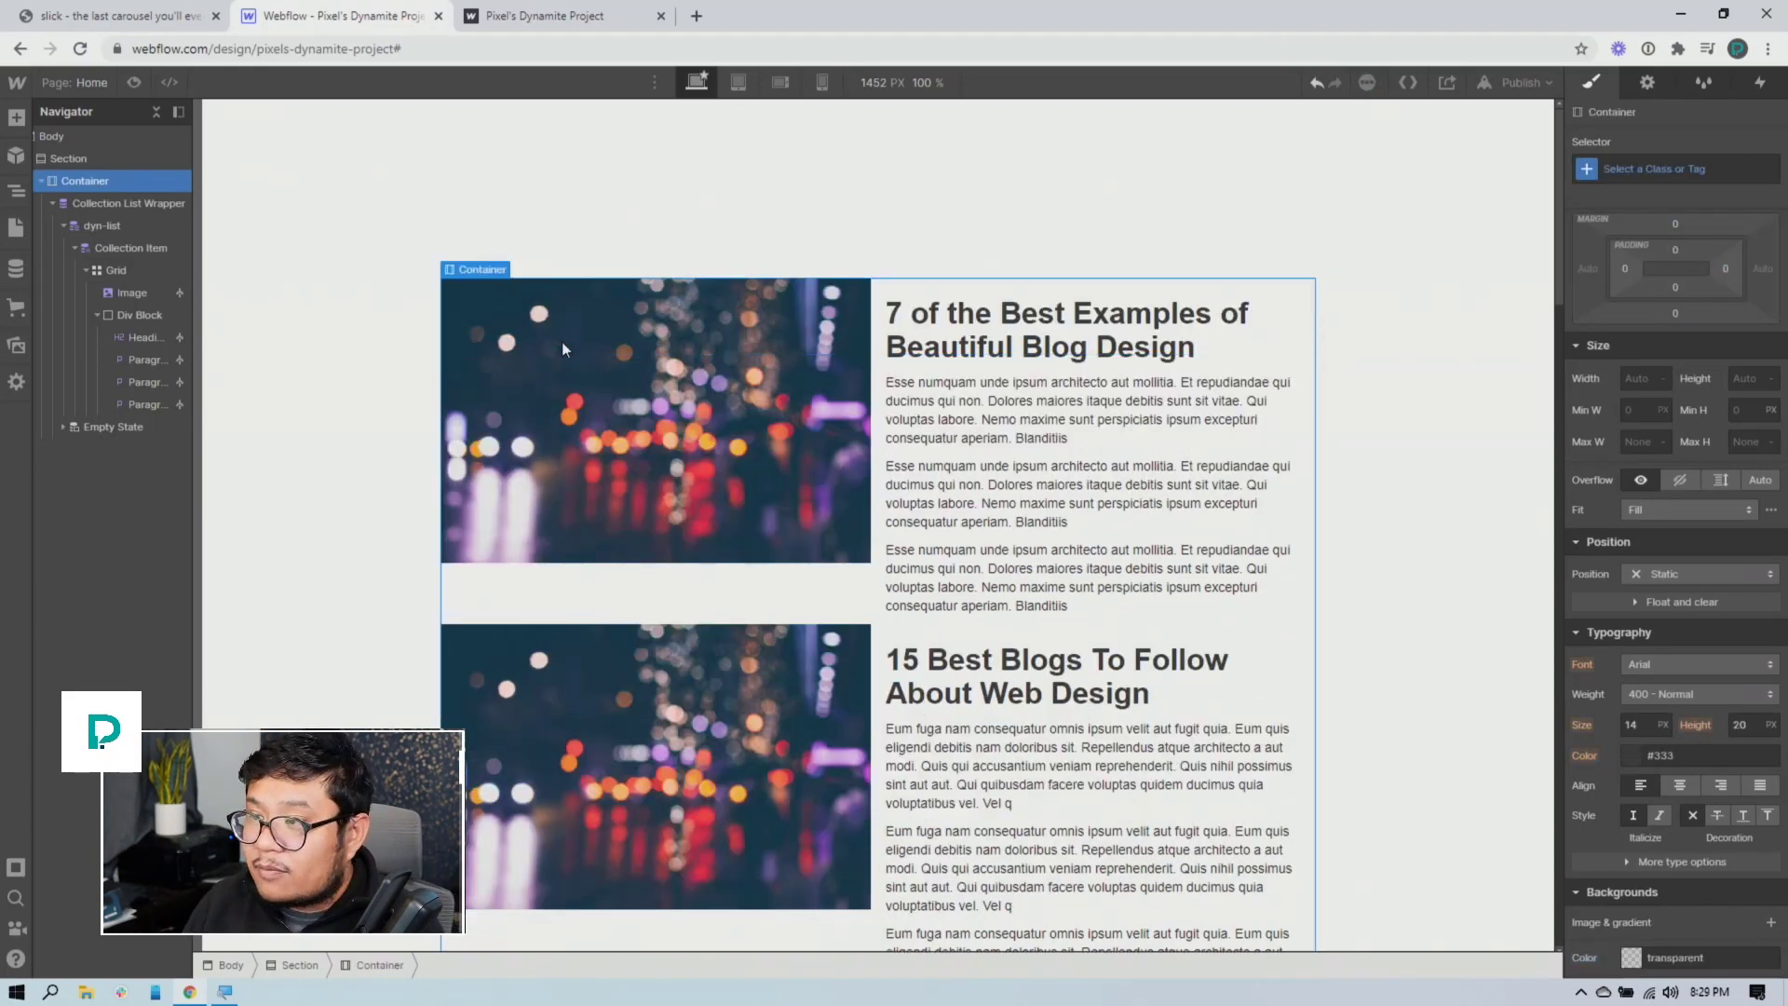
pyautogui.click(1521, 82)
pyautogui.click(1420, 310)
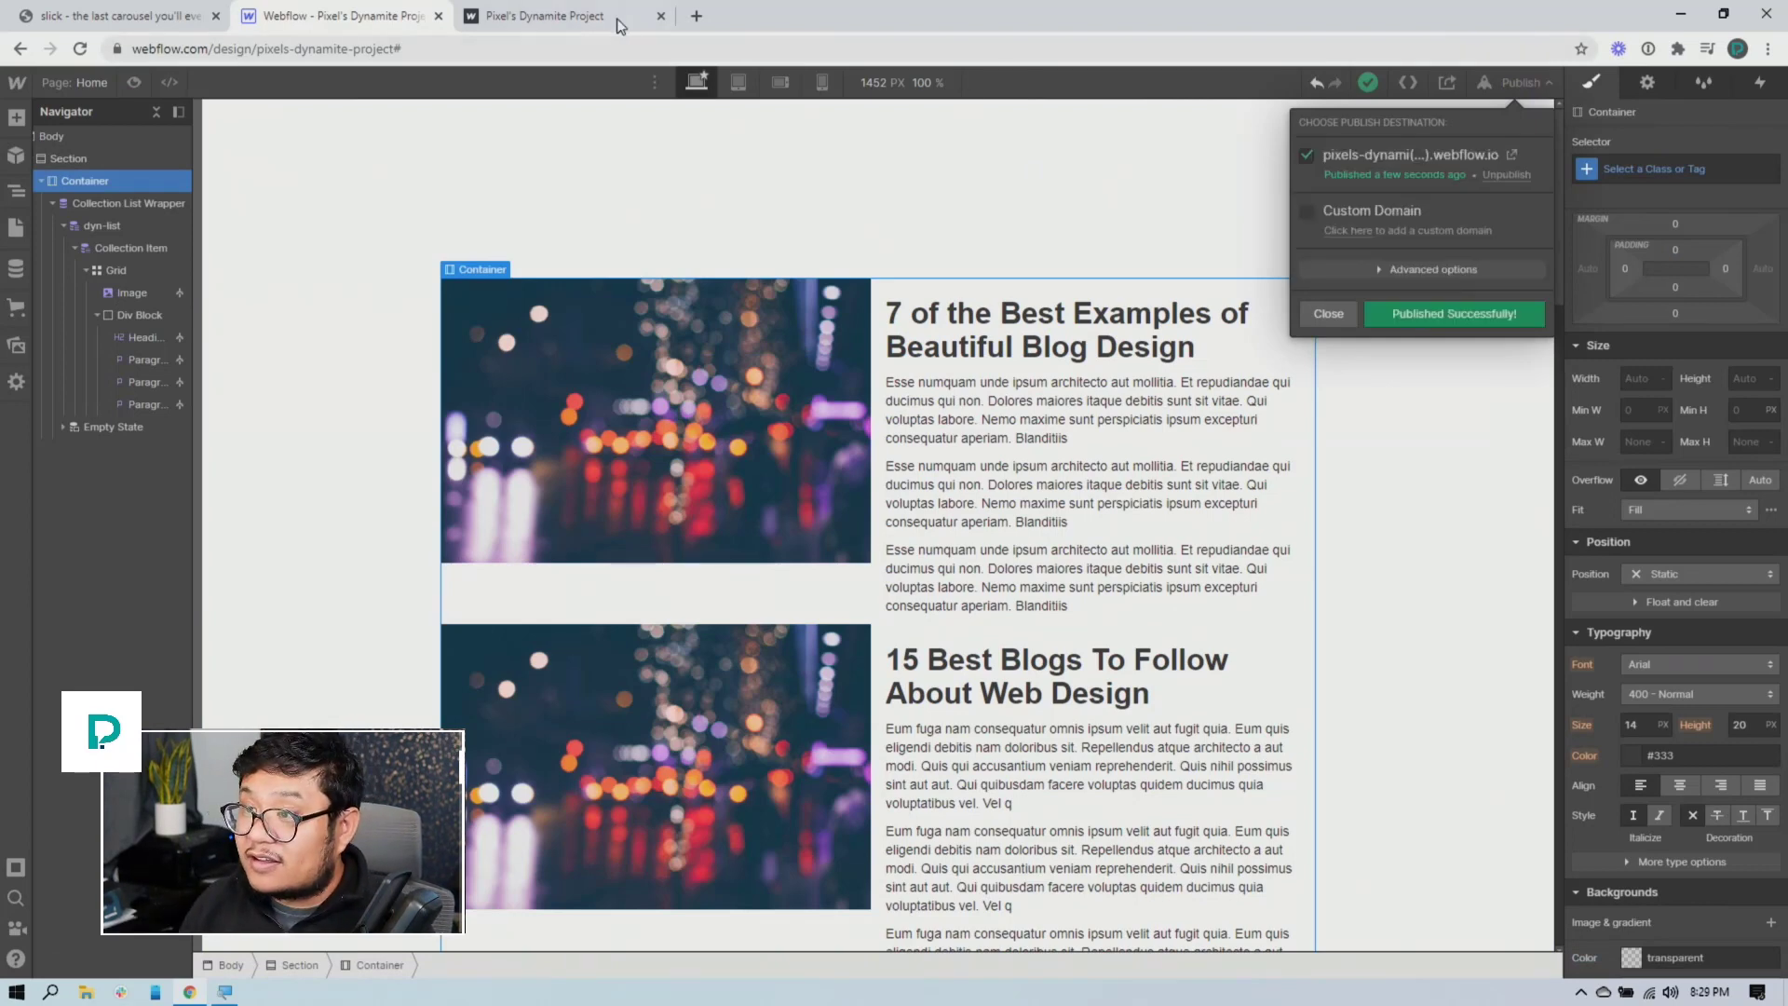
# On the live site, toggle the carousel between posts with '>' and Previous, then reopen the Slick docs
pyautogui.click(557, 18)
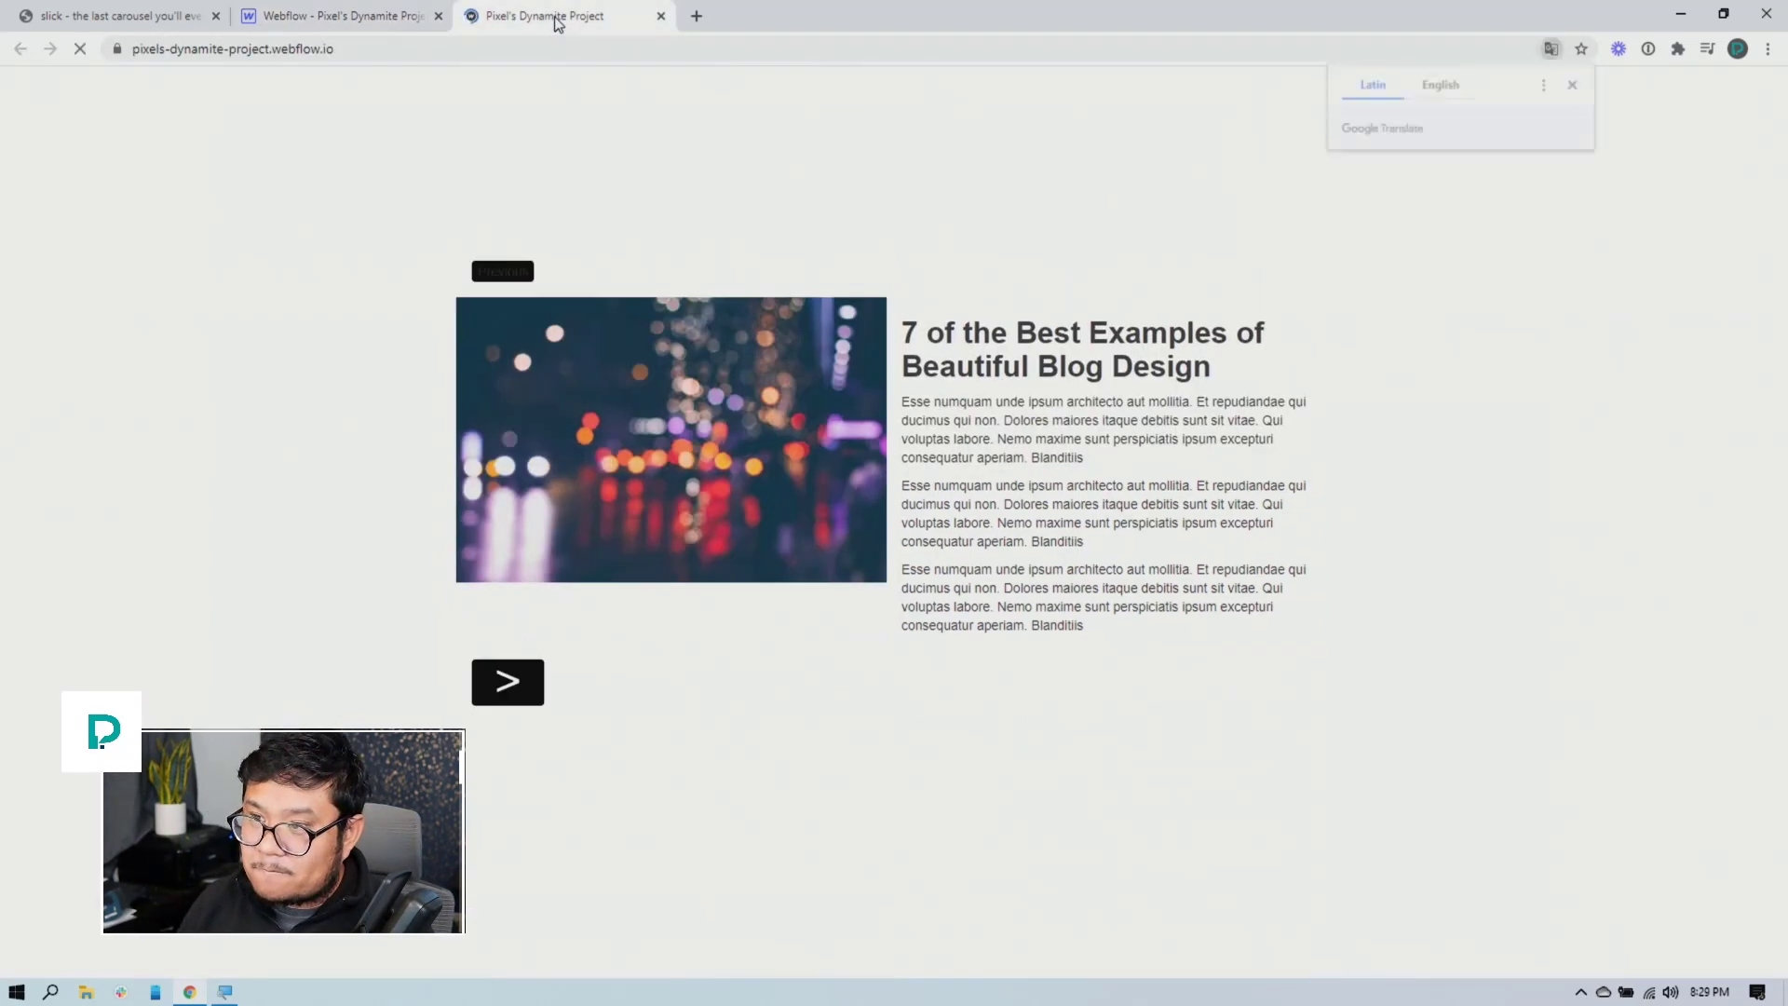
pyautogui.click(507, 682)
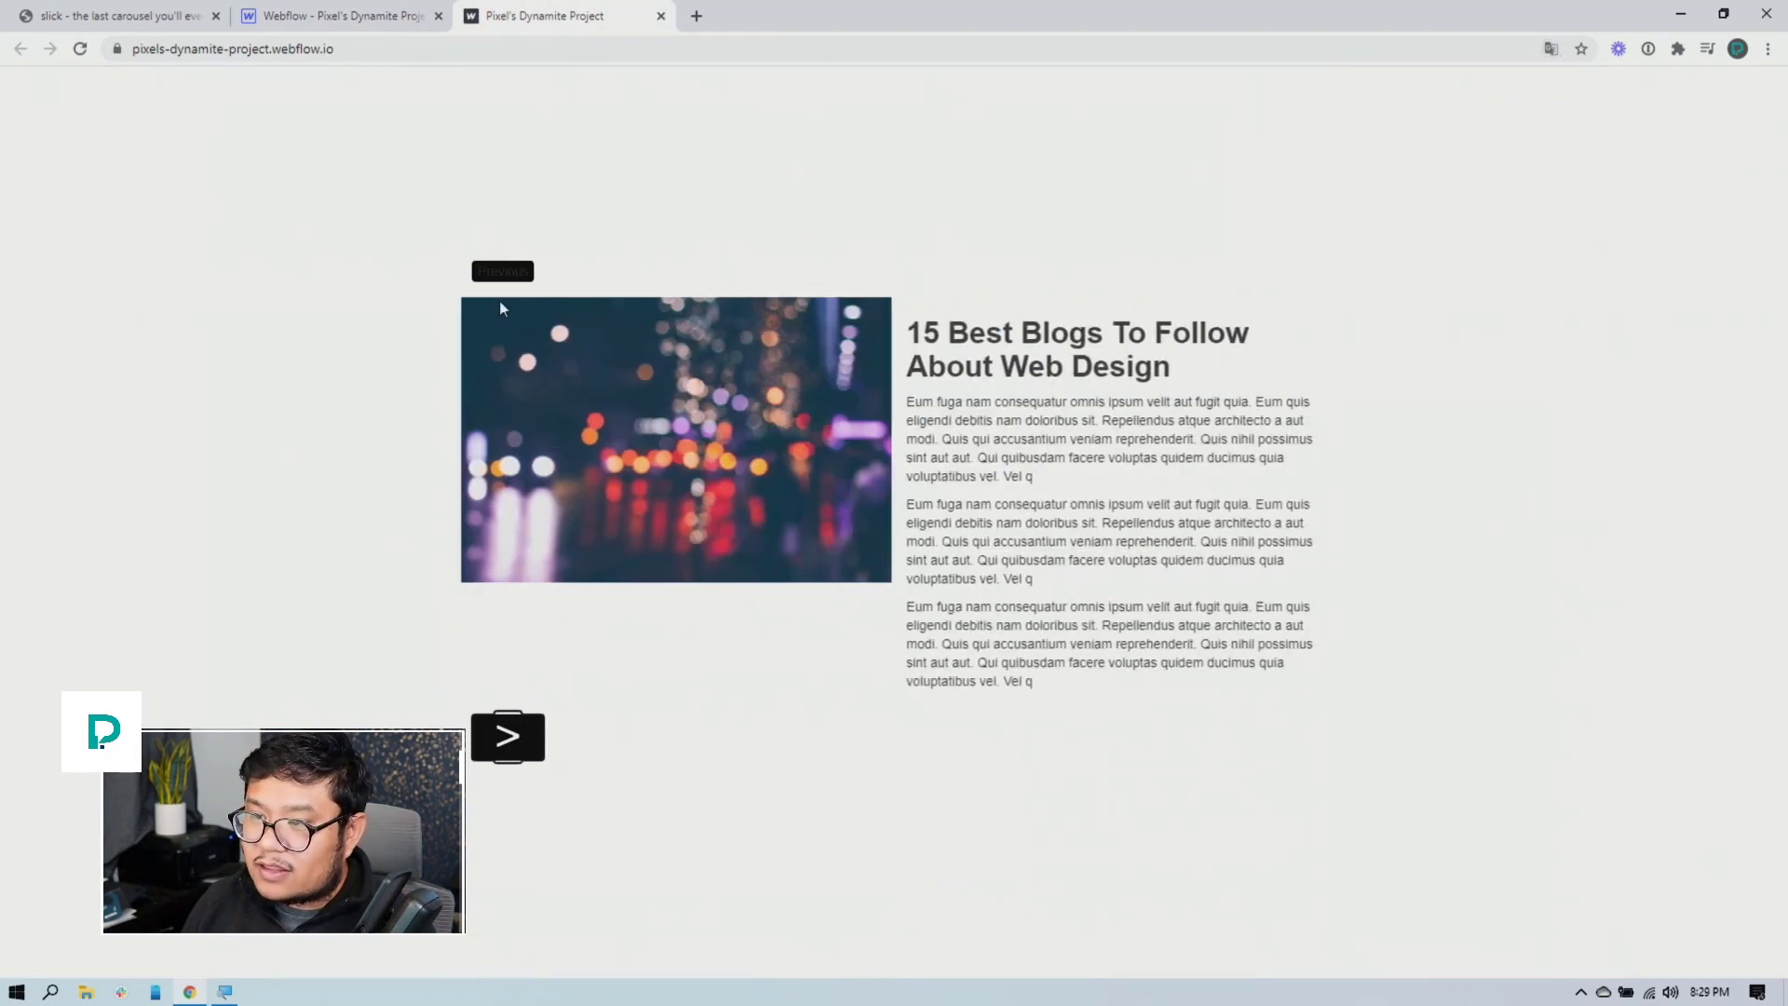
pyautogui.click(501, 271)
pyautogui.click(526, 669)
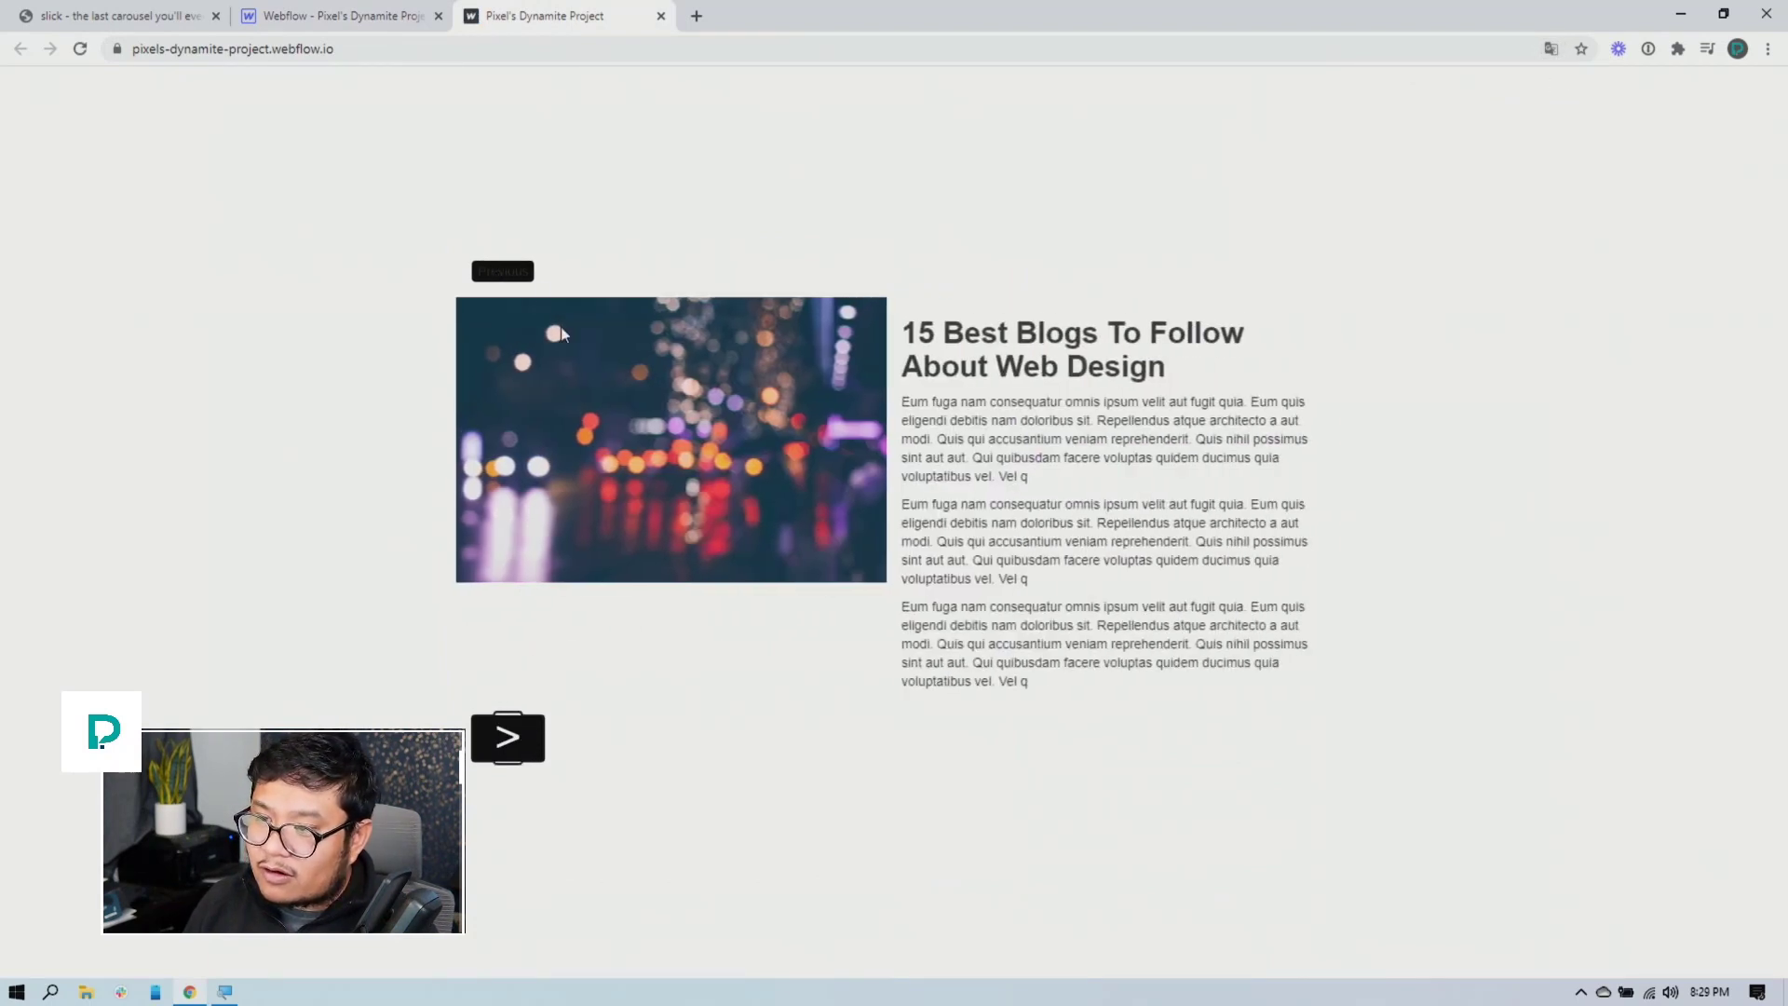
pyautogui.click(510, 271)
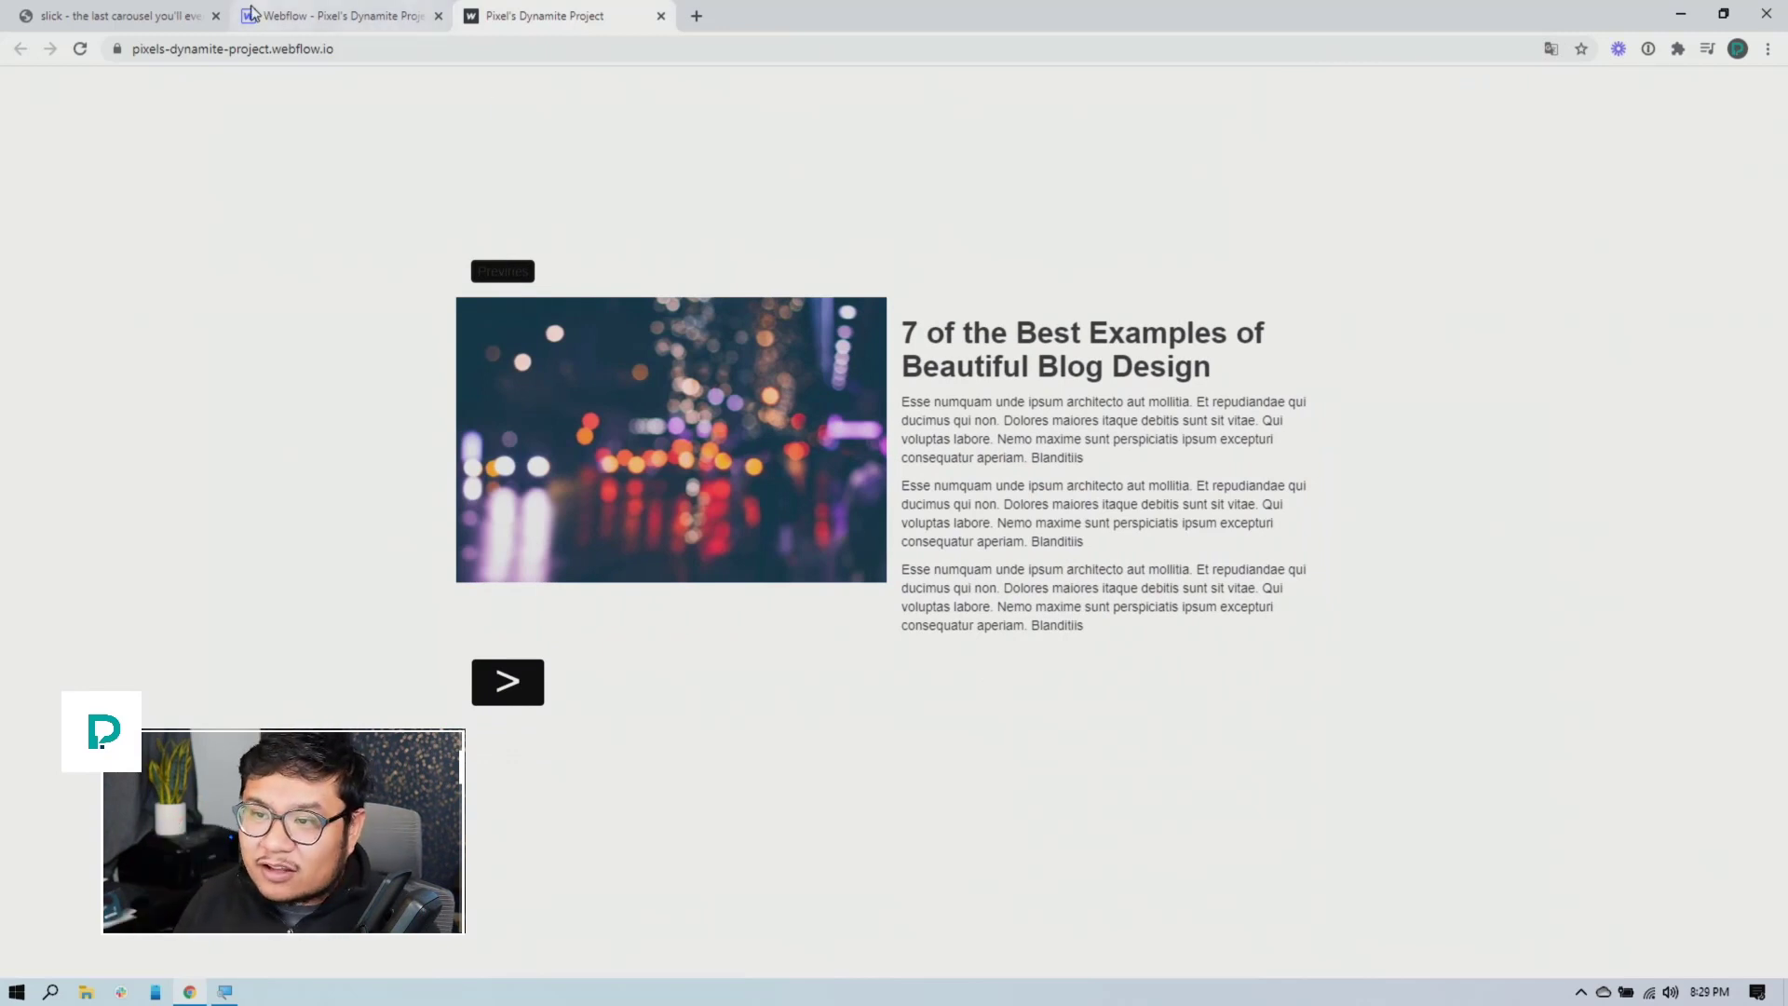
pyautogui.click(147, 17)
pyautogui.click(494, 458)
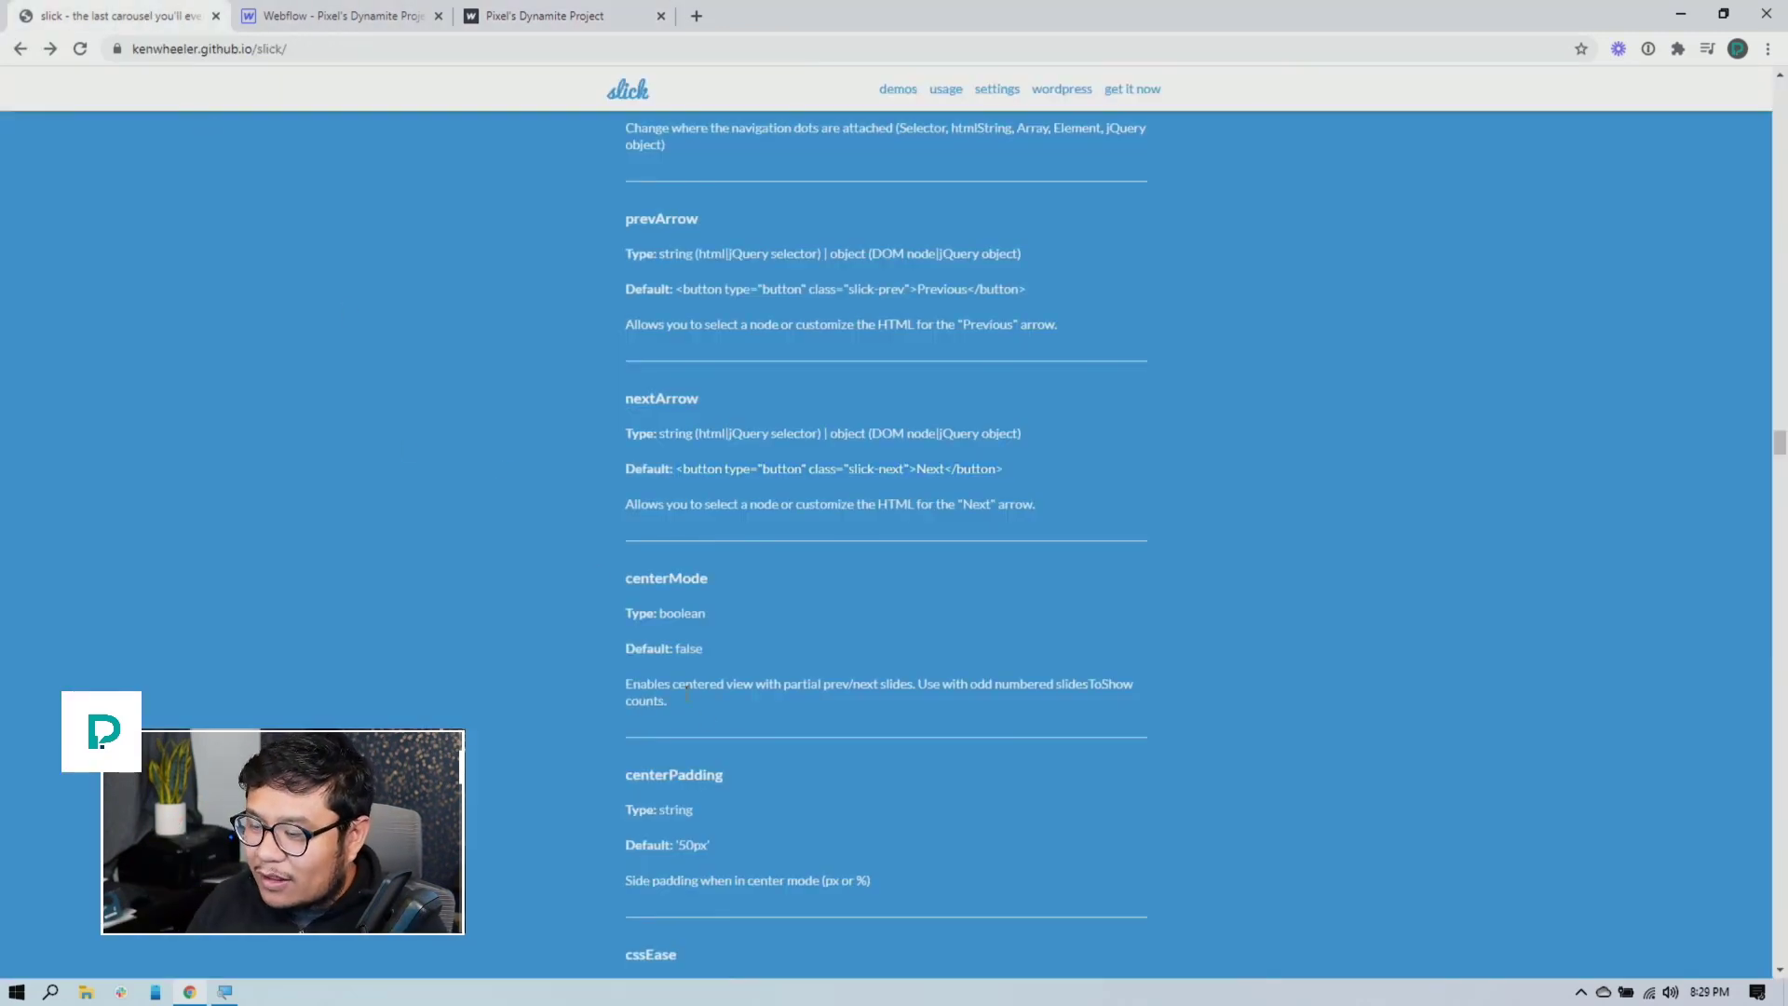
pyautogui.scroll(10, 674, 578)
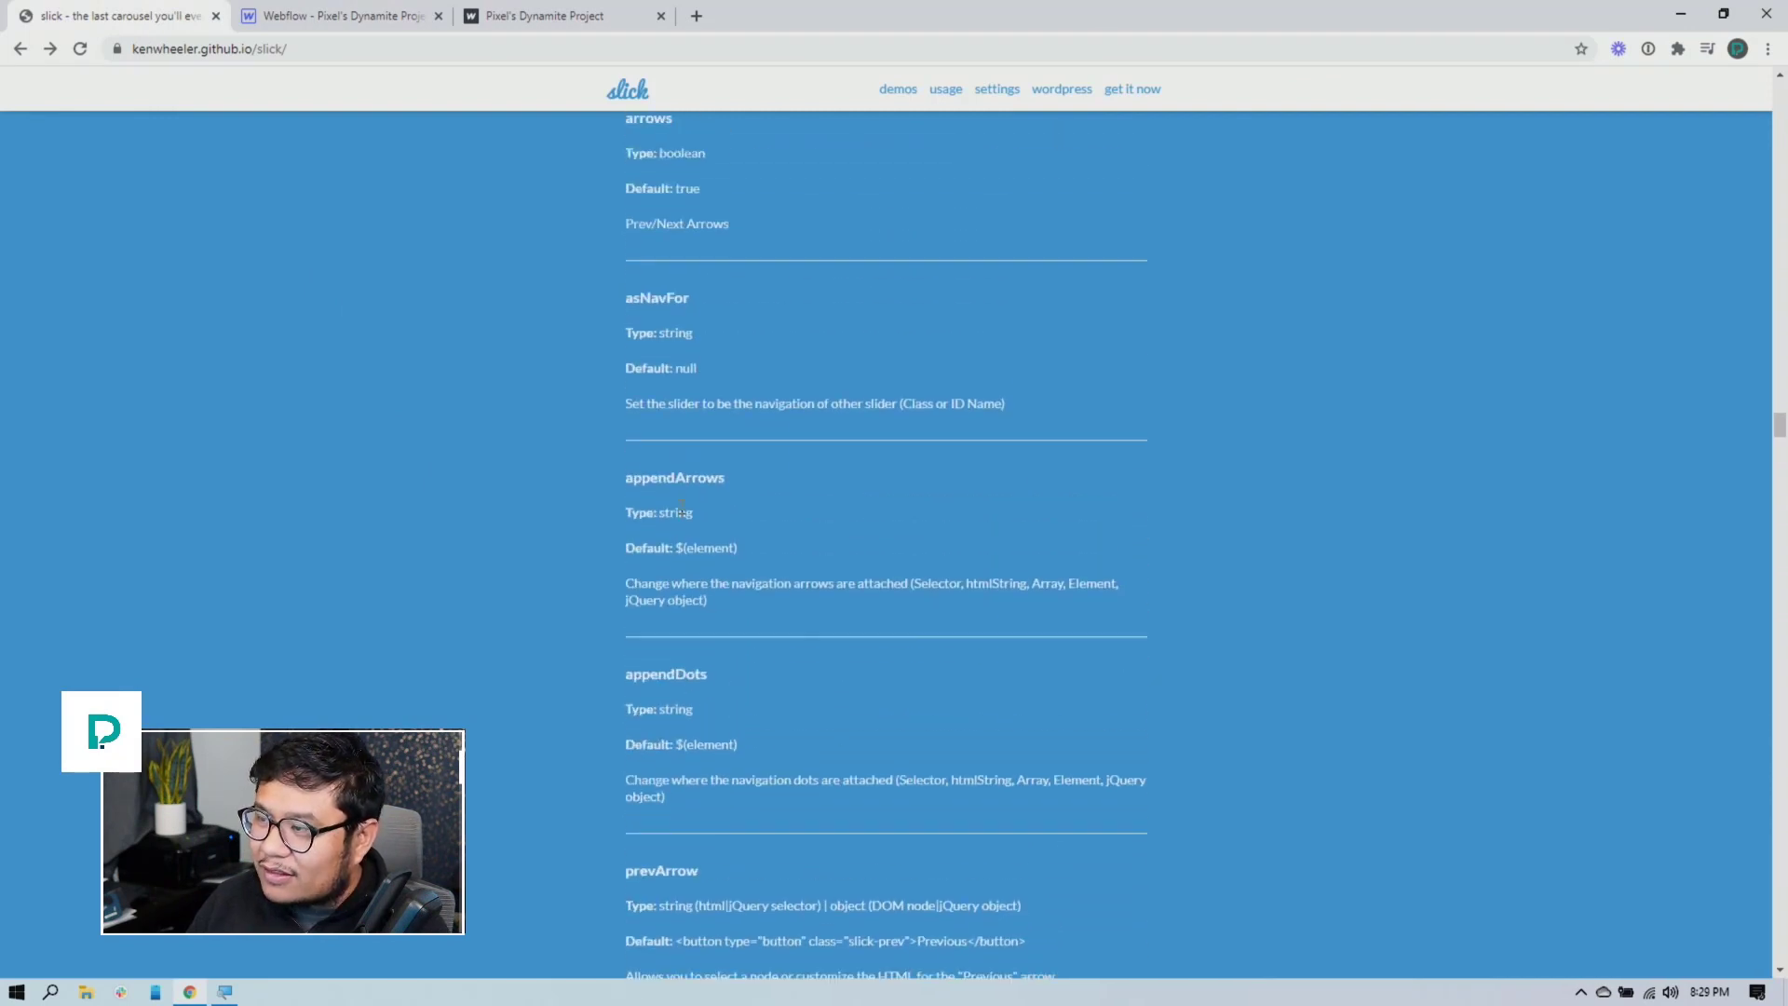
pyautogui.scroll(4, 674, 404)
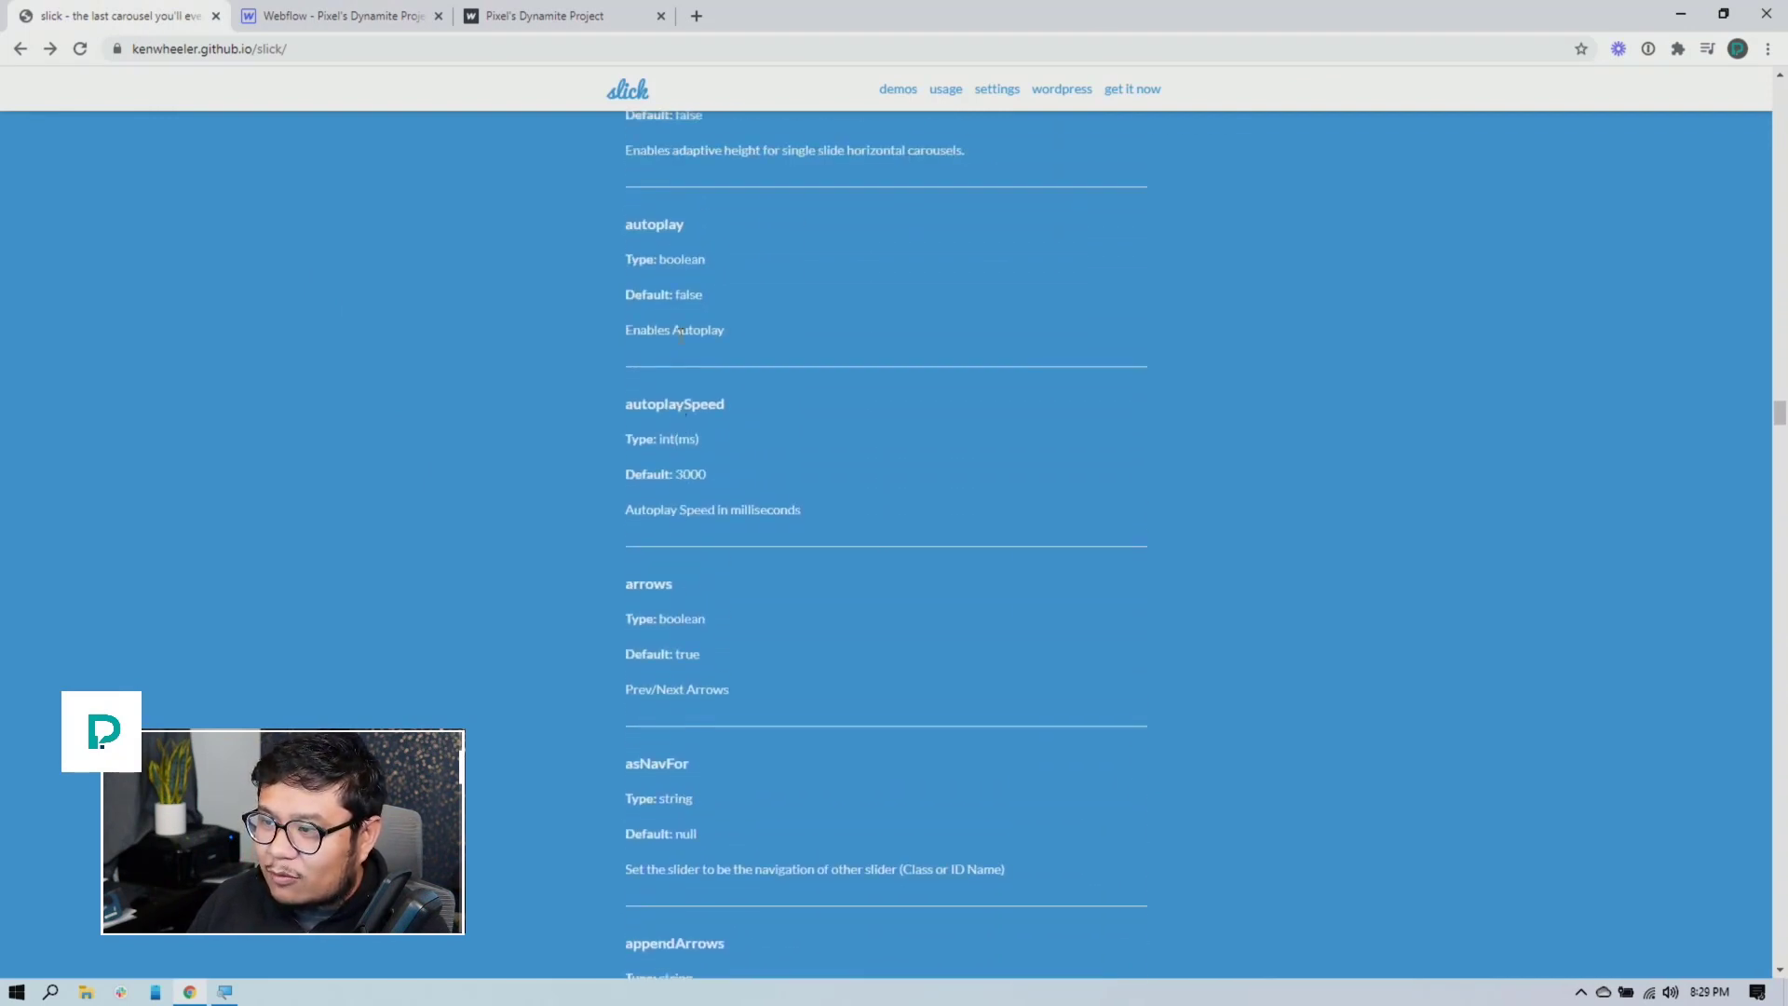
pyautogui.scroll(1, 670, 407)
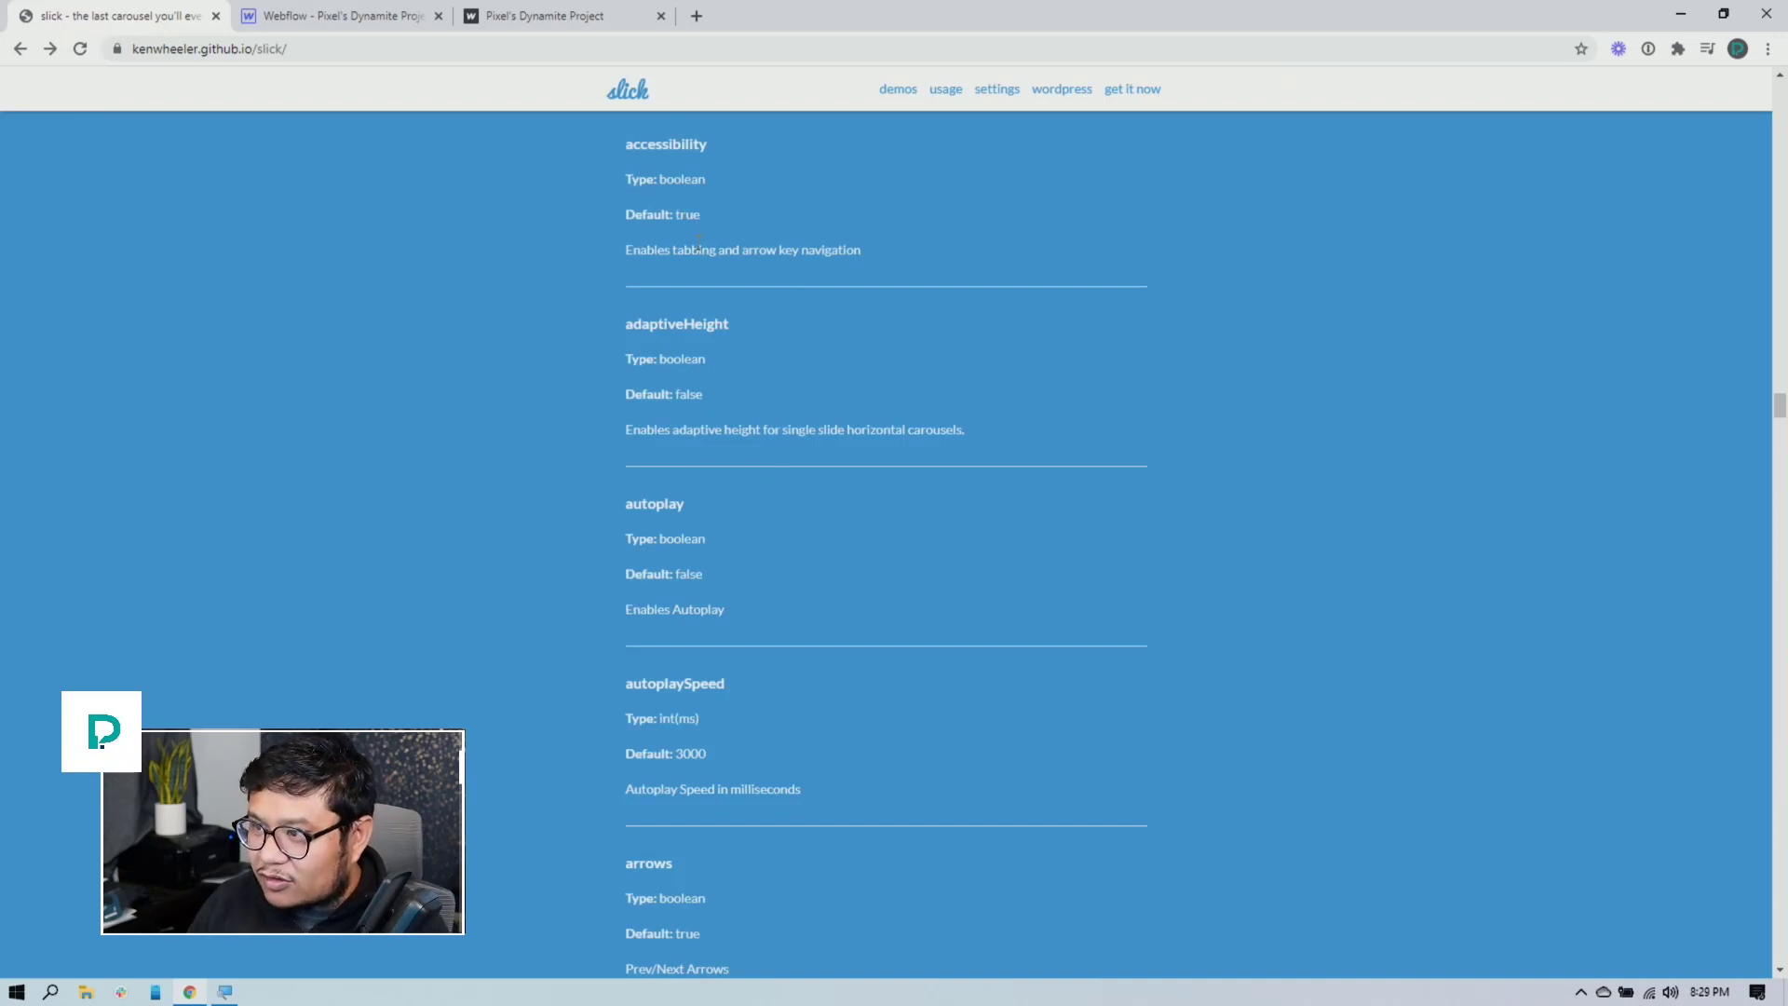
pyautogui.moveTo(639, 251); pyautogui.dragTo(795, 254)
pyautogui.click(771, 203)
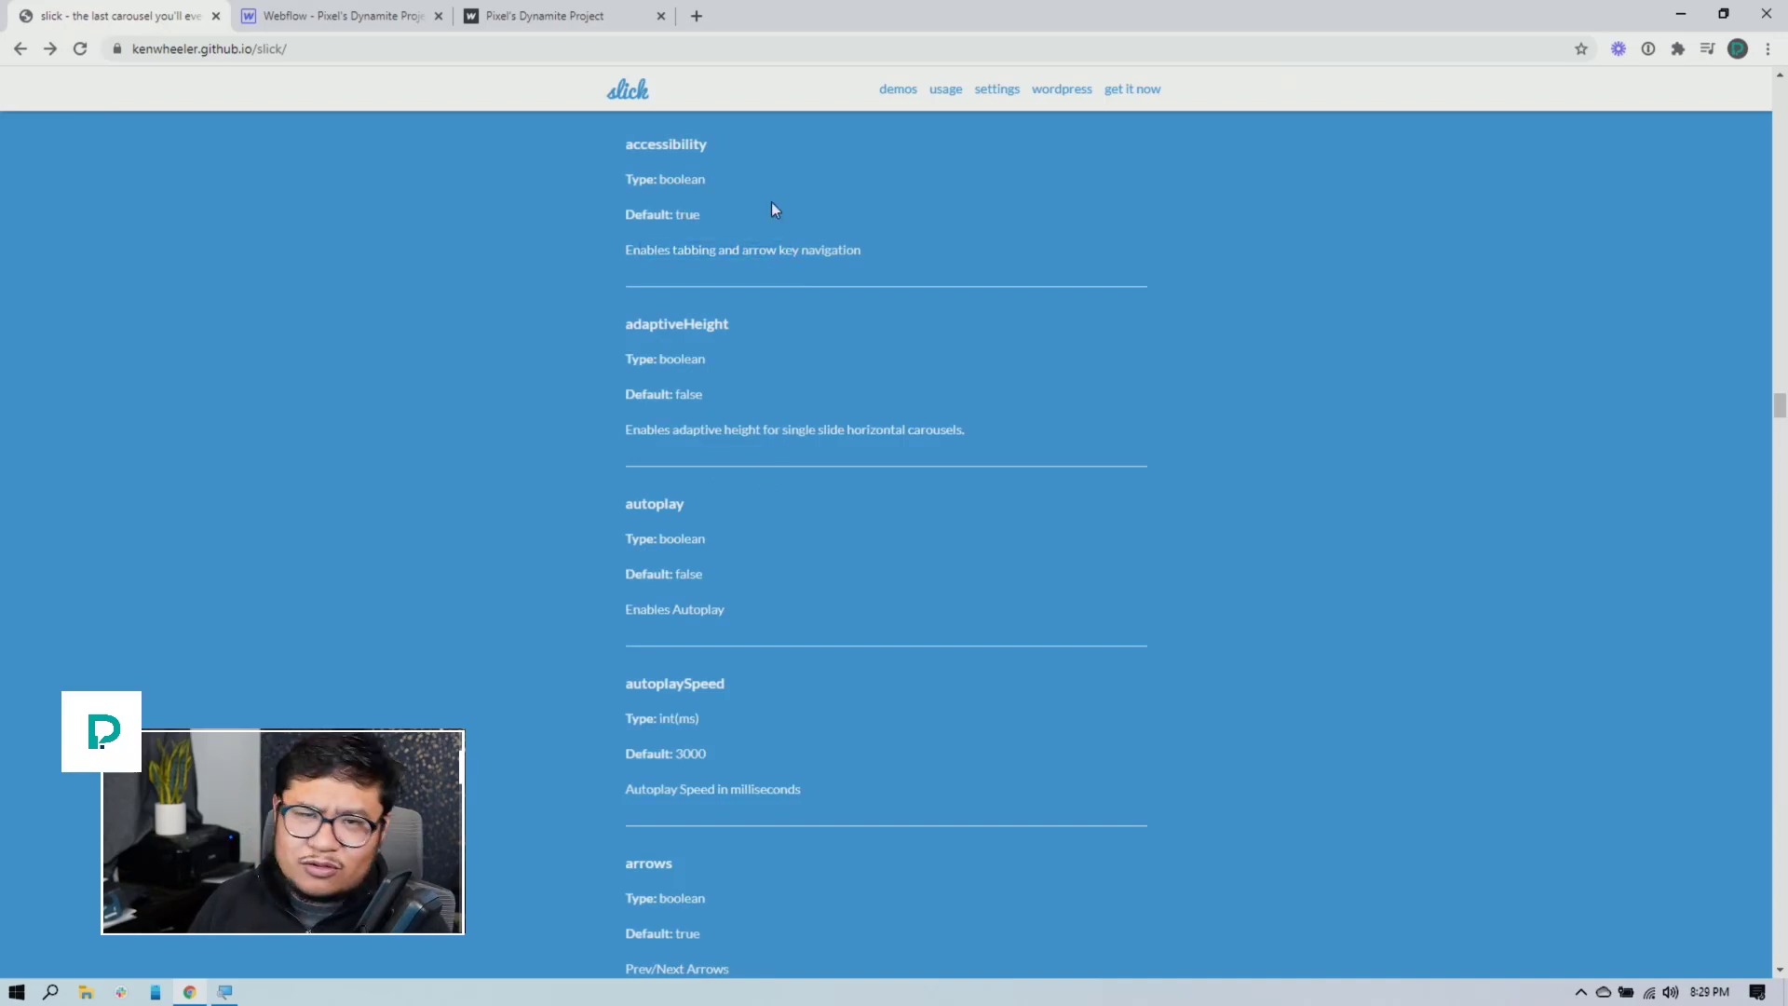
pyautogui.scroll(-2, 798, 462)
pyautogui.scroll(5, 798, 462)
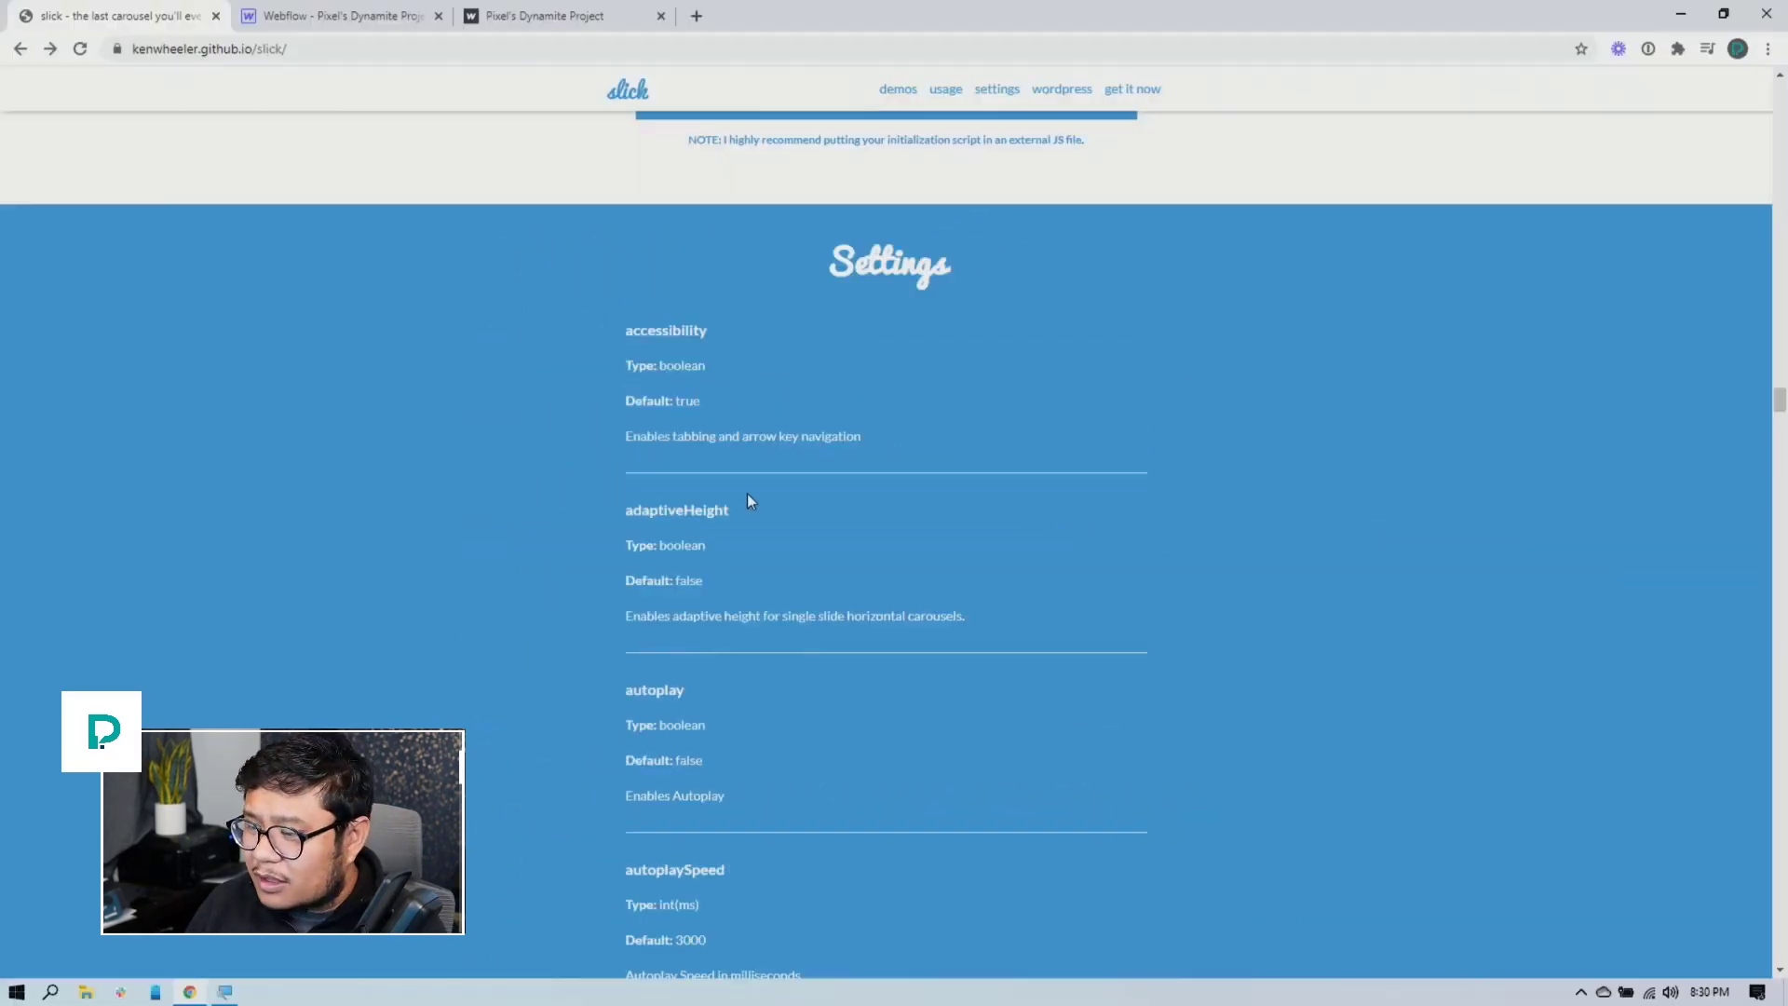
pyautogui.scroll(-12, 750, 501)
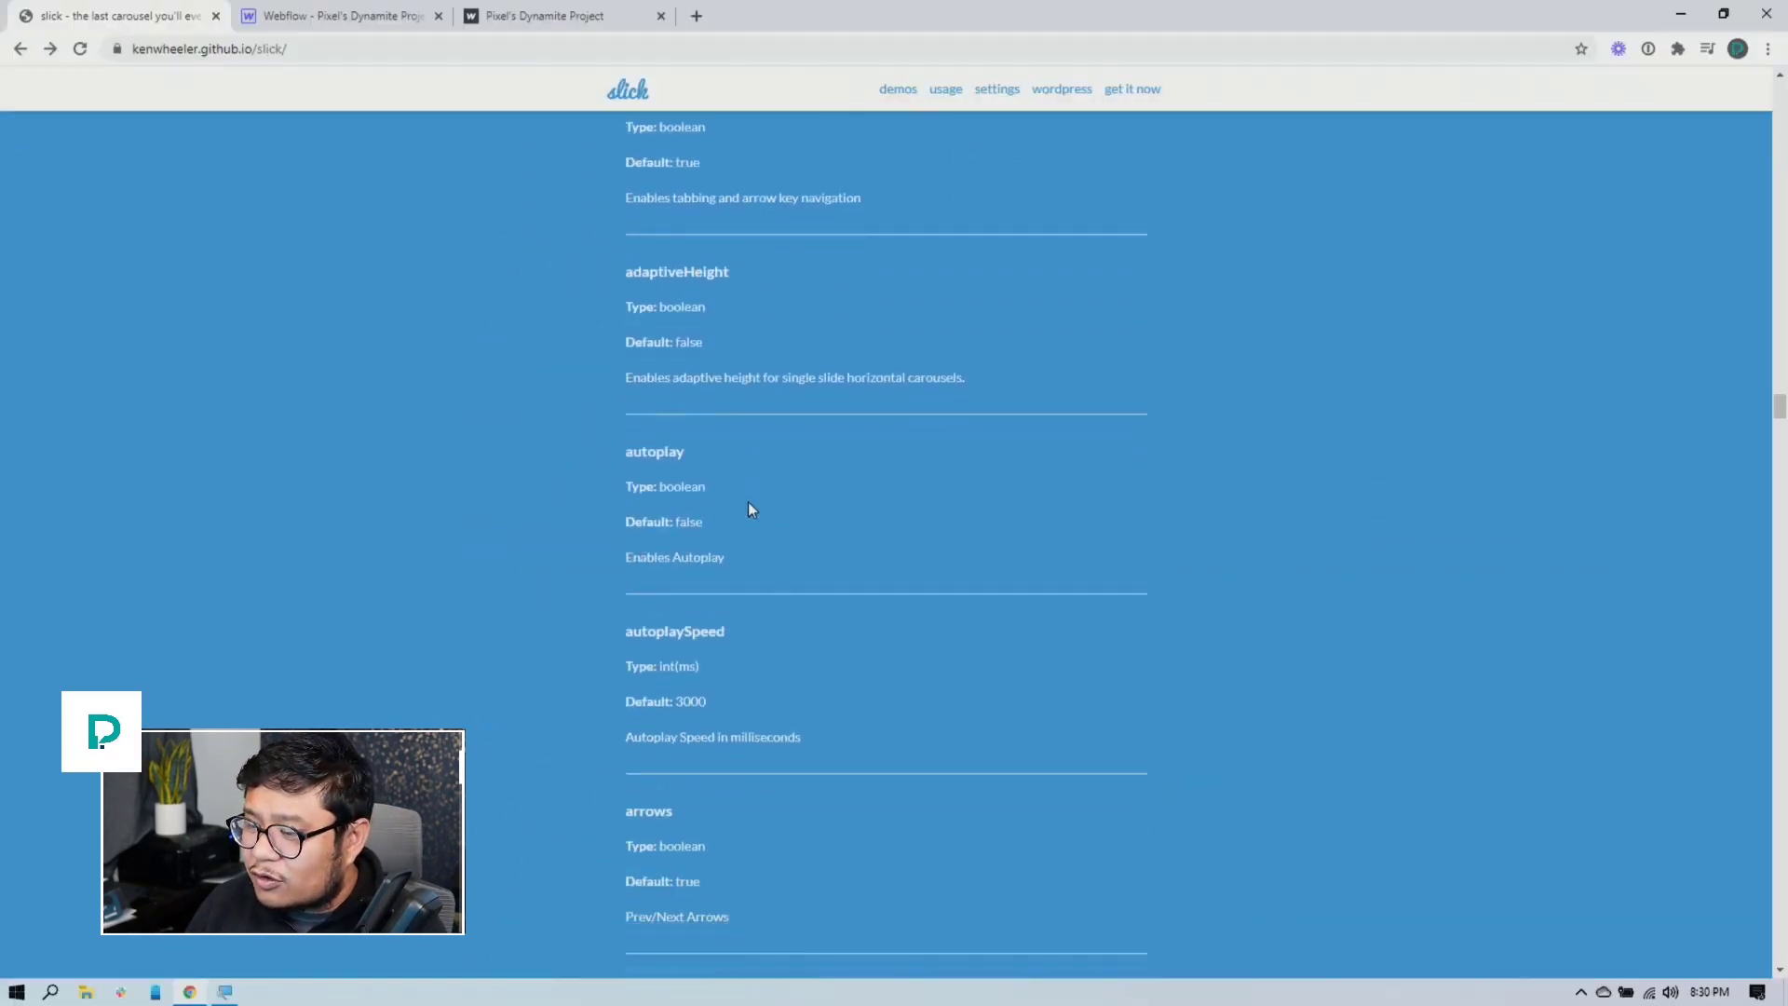
pyautogui.scroll(-9, 750, 503)
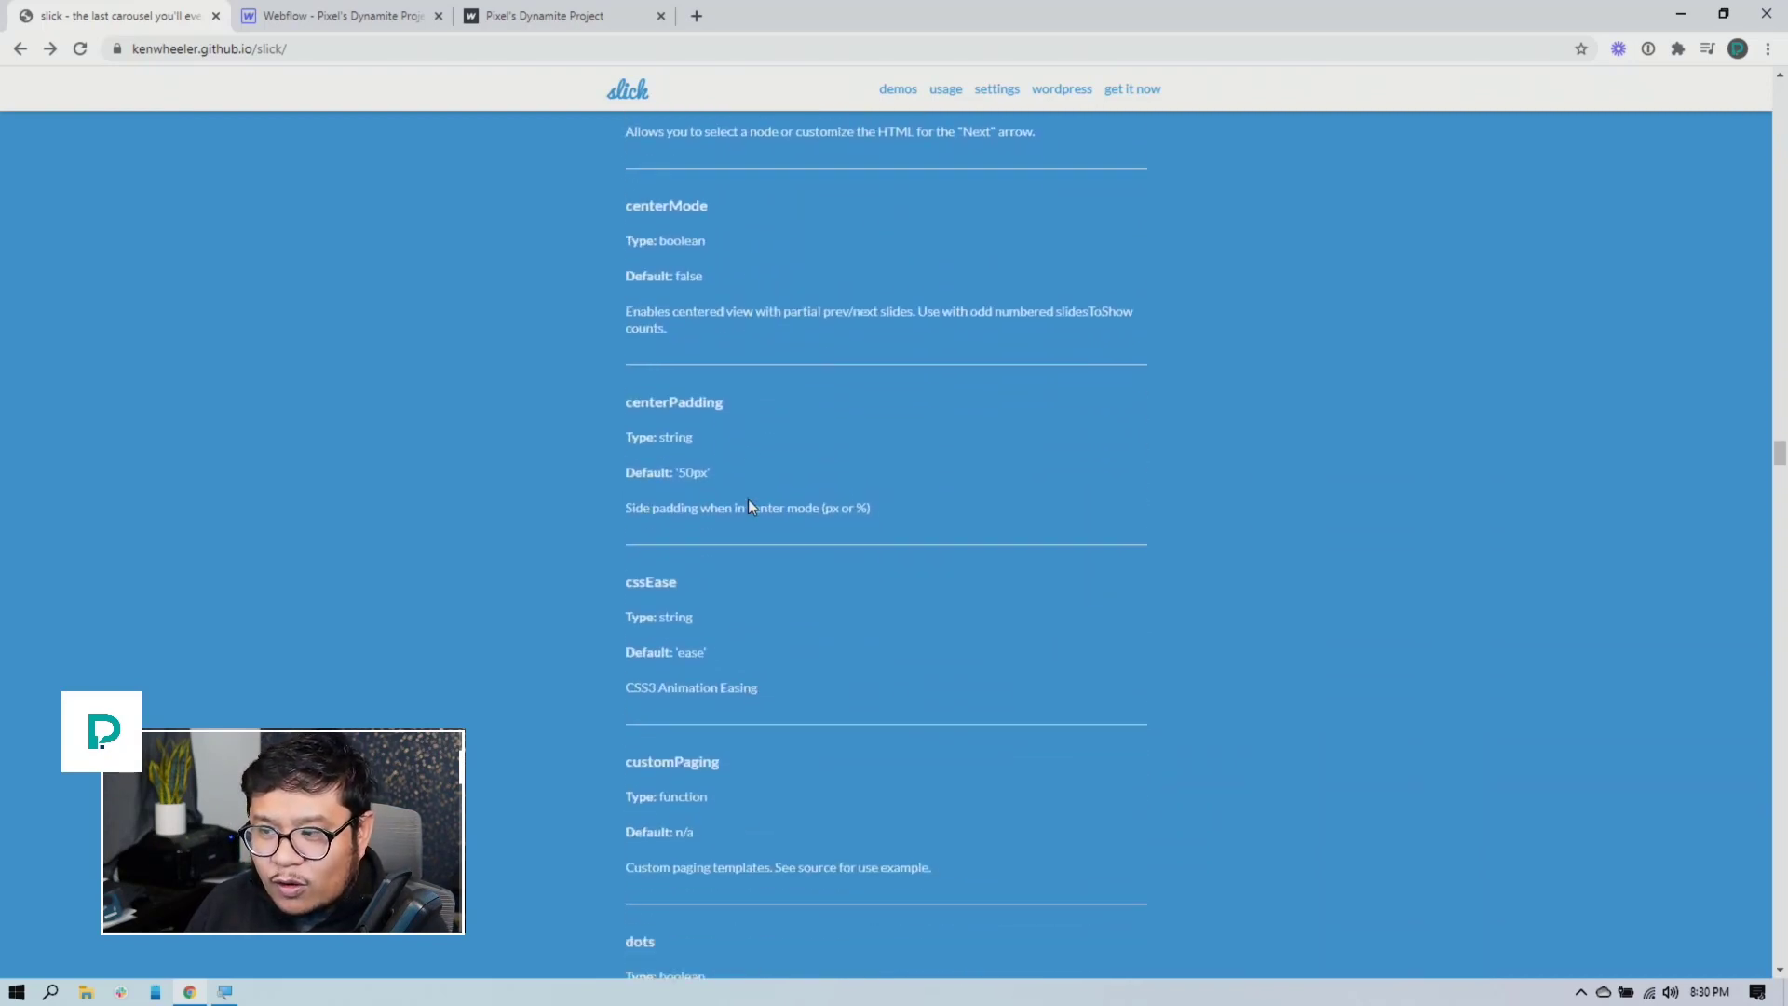
pyautogui.scroll(-1, 750, 505)
pyautogui.scroll(-4, 750, 505)
pyautogui.scroll(-6, 750, 504)
pyautogui.scroll(-8, 750, 505)
pyautogui.scroll(-5, 752, 504)
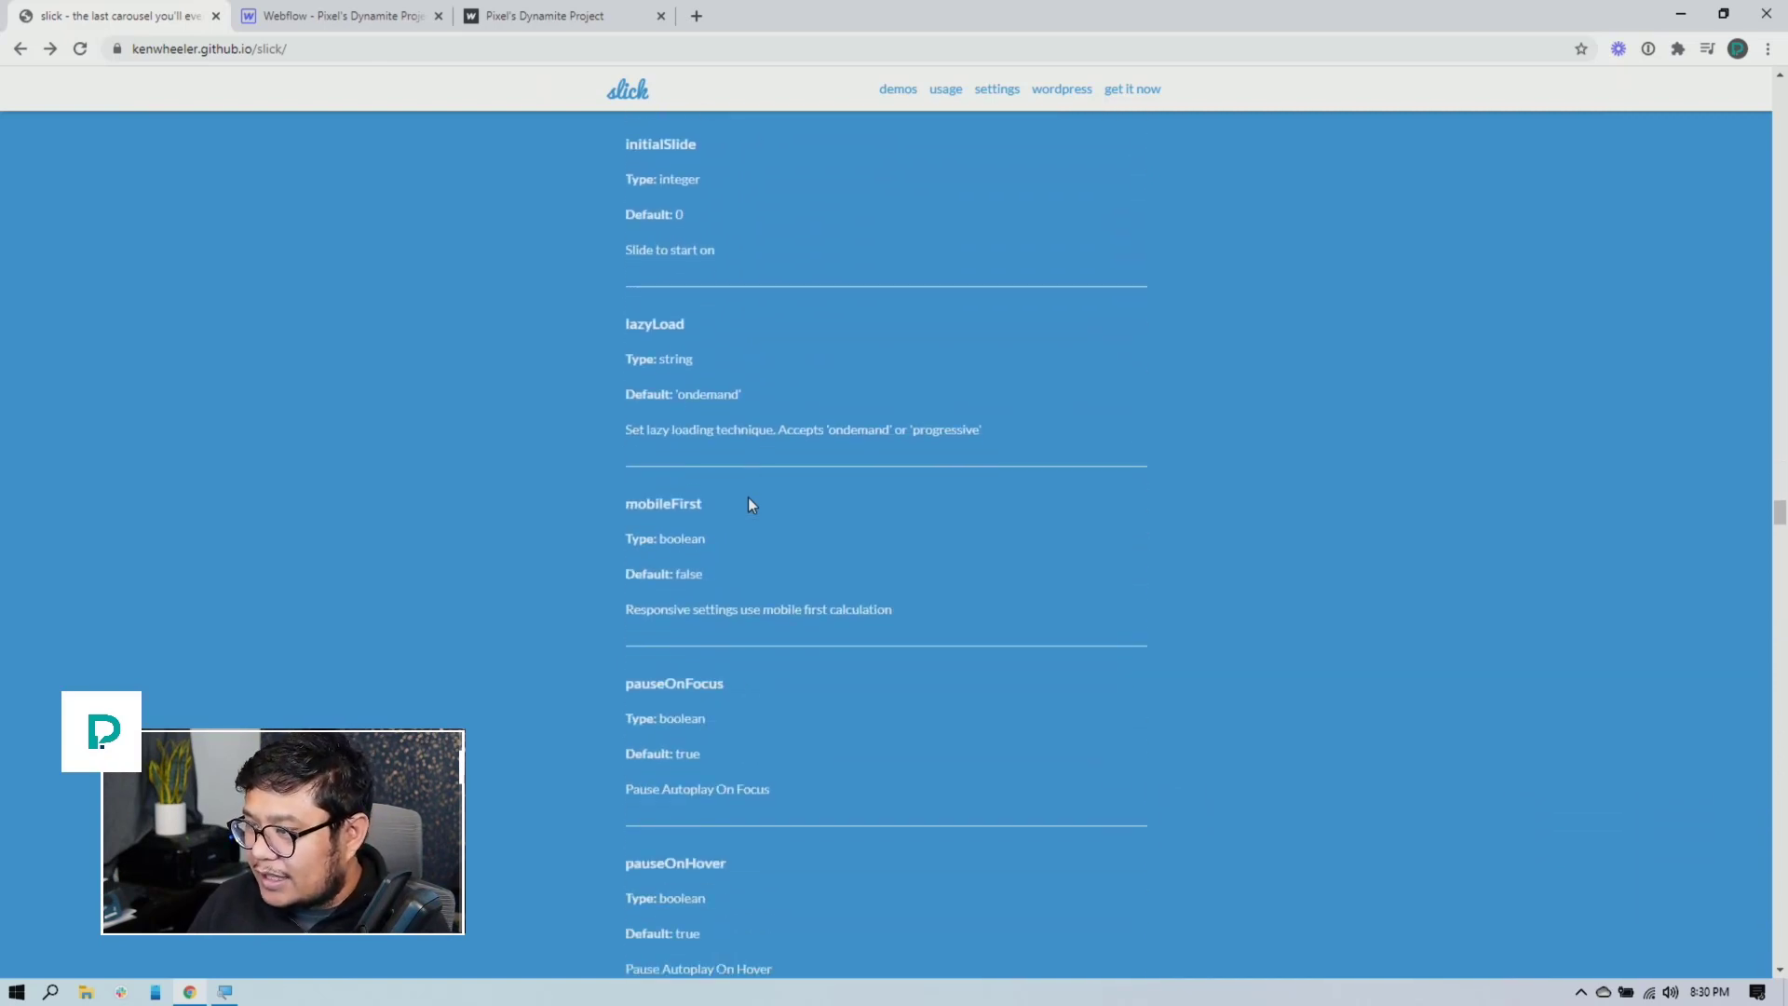
pyautogui.scroll(-4, 751, 505)
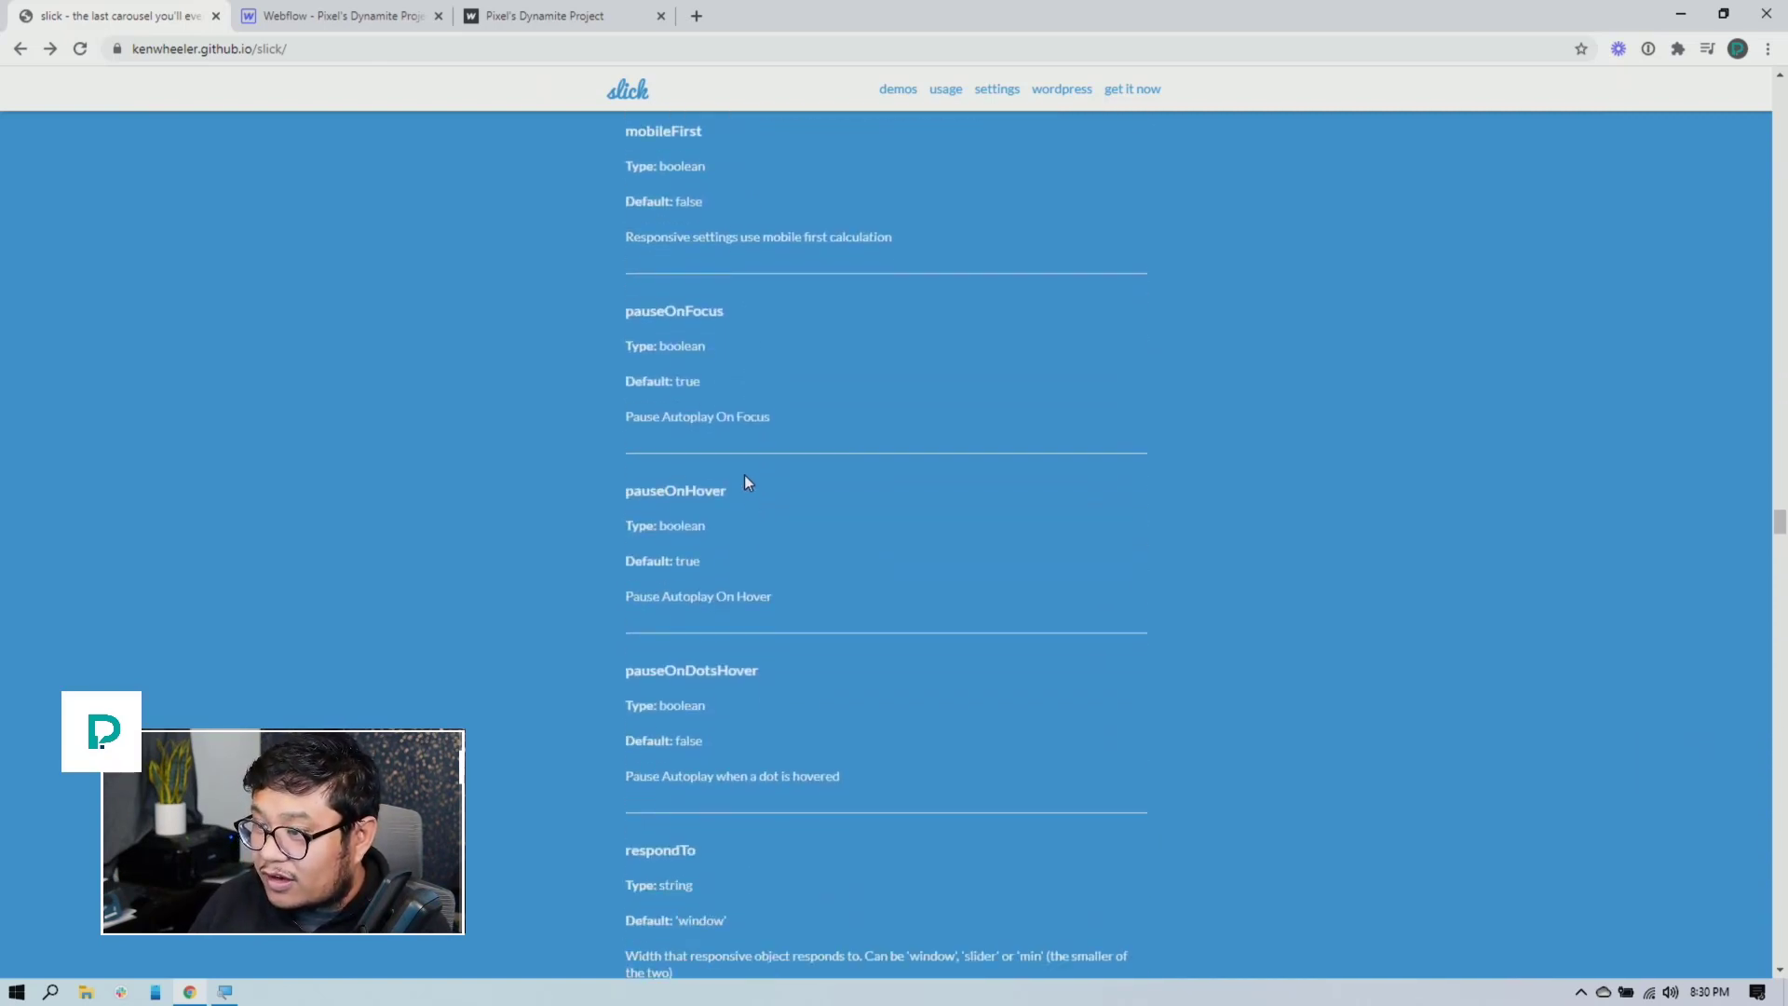